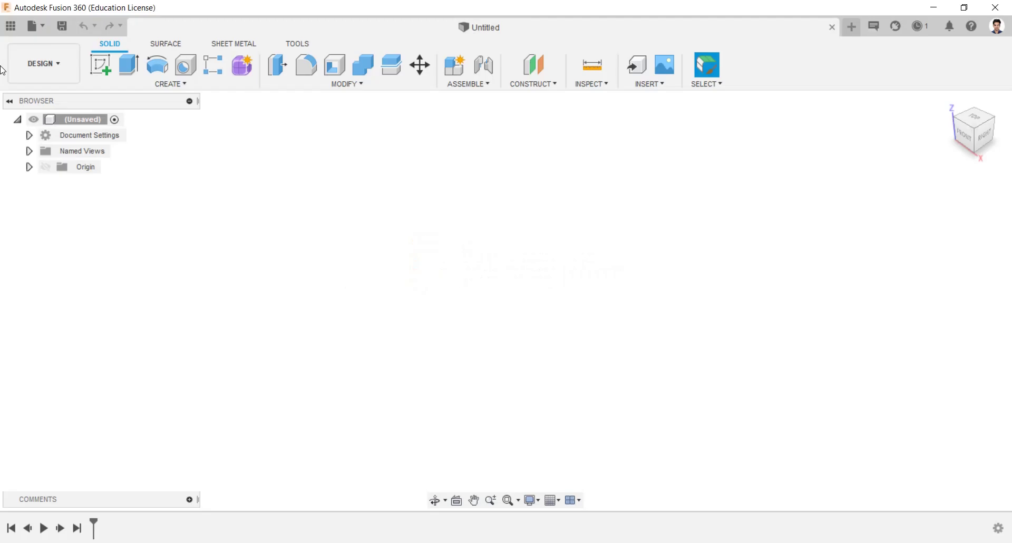
pyautogui.click(11, 27)
pyautogui.click(102, 255)
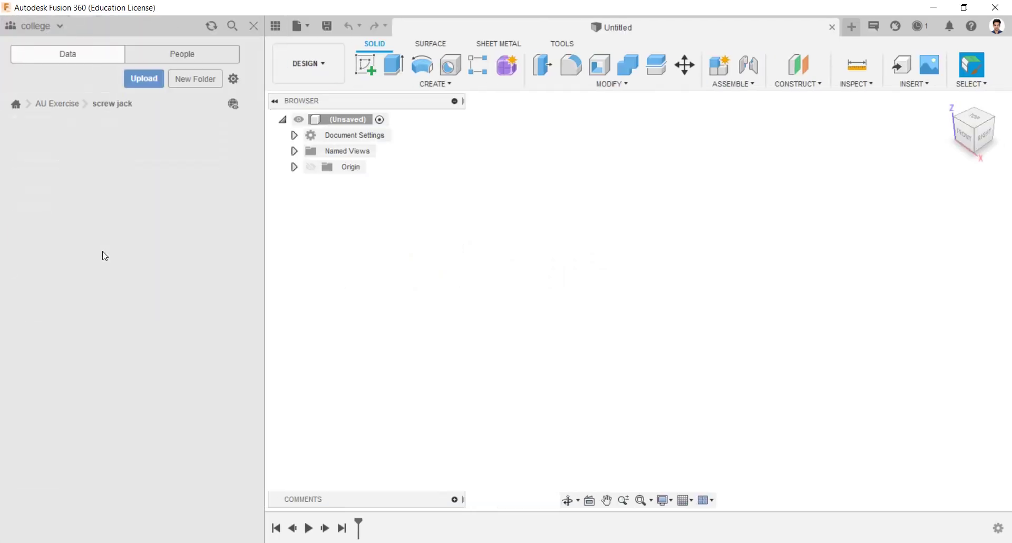
pyautogui.click(254, 26)
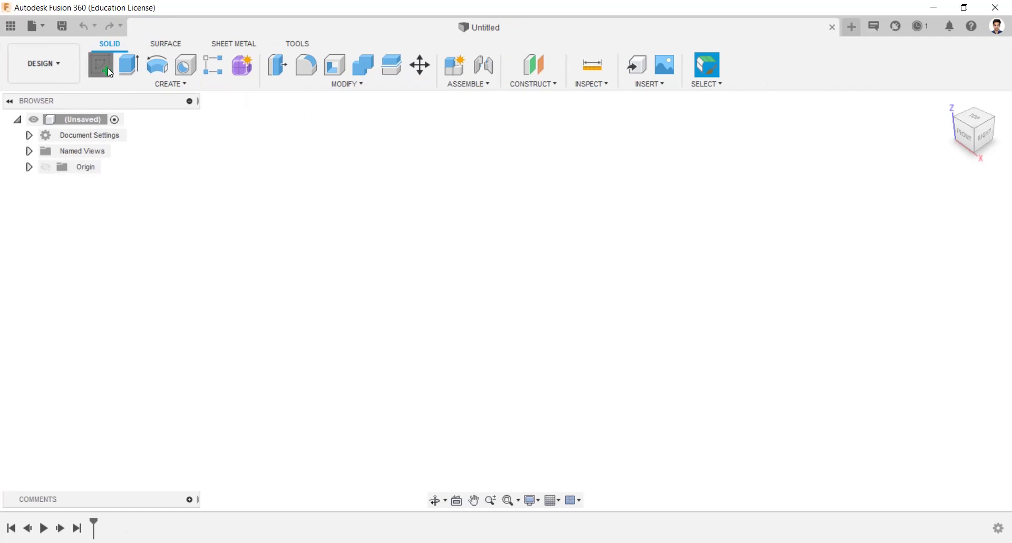
# - Start a sketch on the front plane and draw a 185 mm vertical line upward from the origin
pyautogui.click(543, 290)
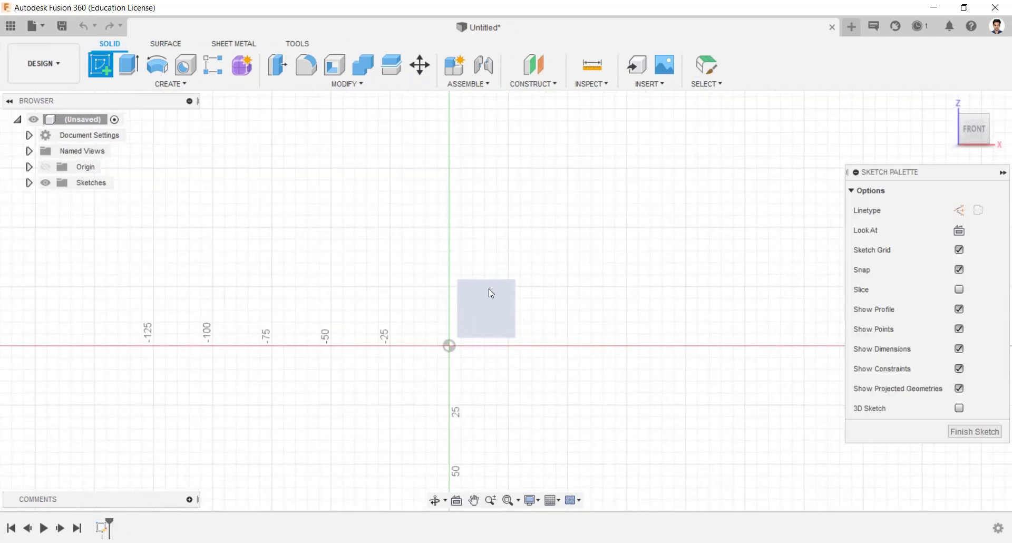
pyautogui.press('l')
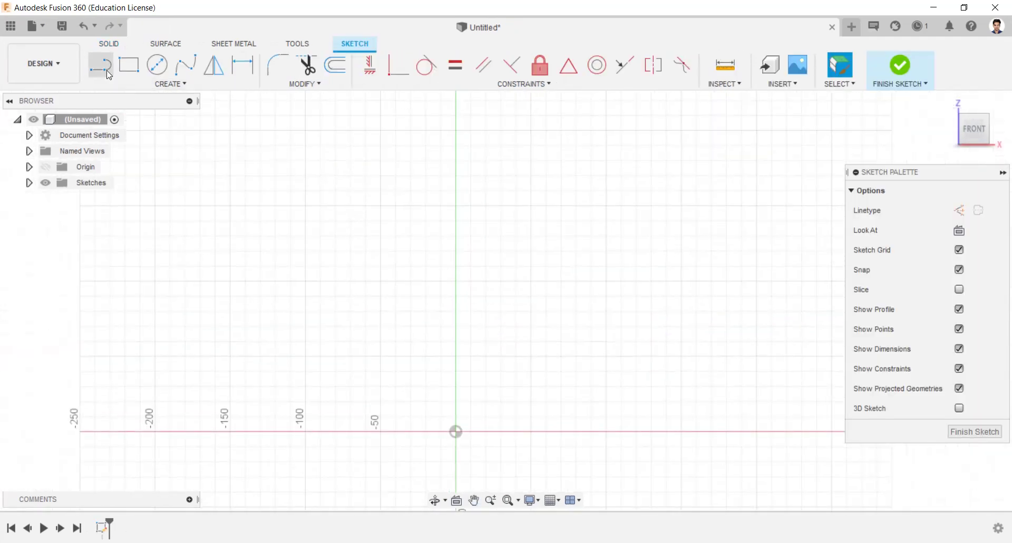
pyautogui.click(461, 432)
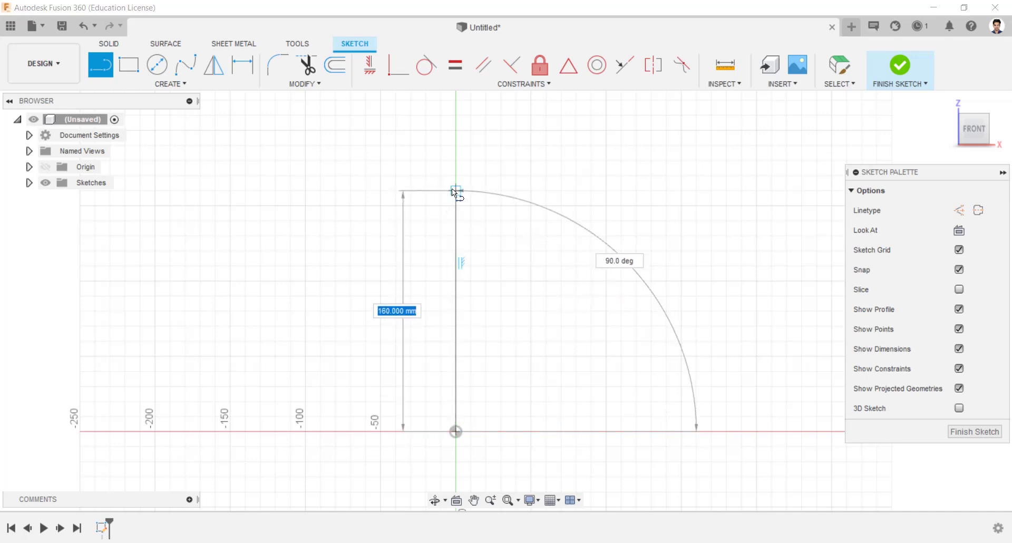
pyautogui.write('18')
pyautogui.press('Tab')
pyautogui.write('5')
pyautogui.press('Return')
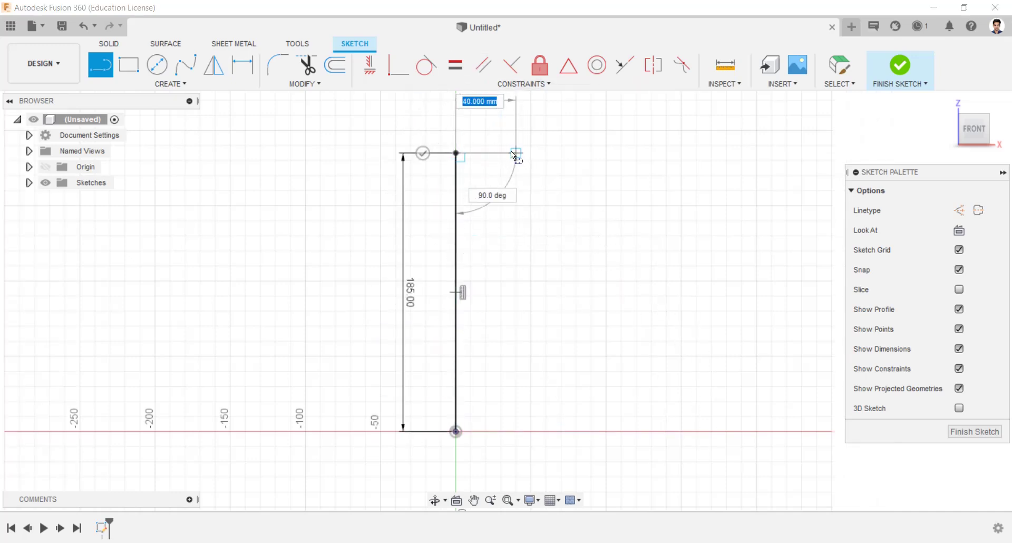
# - Continue the profile with a 35 mm horizontal top edge and a 40 mm vertical edge down from its outer end
pyautogui.write('35')
pyautogui.press('Return')
pyautogui.write('40')
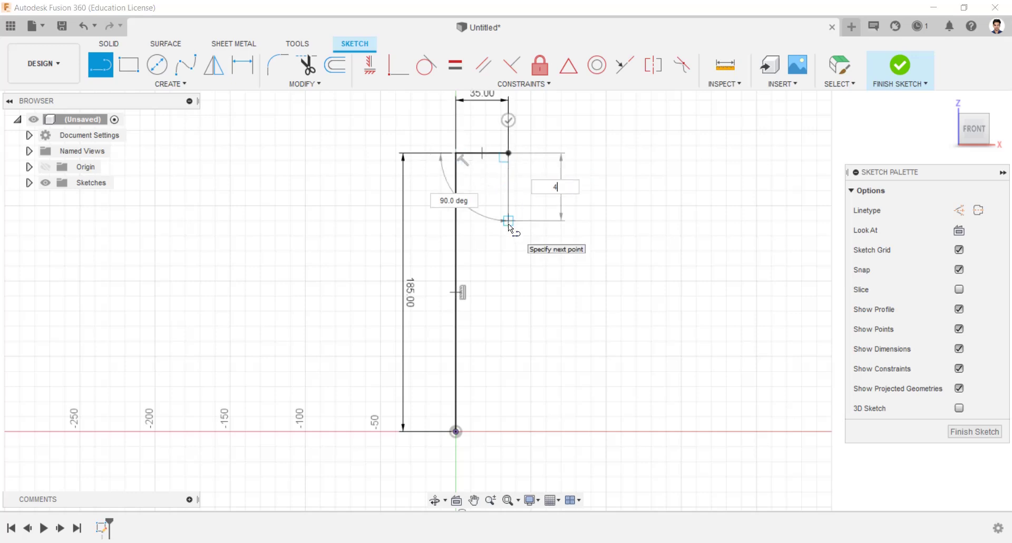
pyautogui.press('Tab')
pyautogui.click(508, 224)
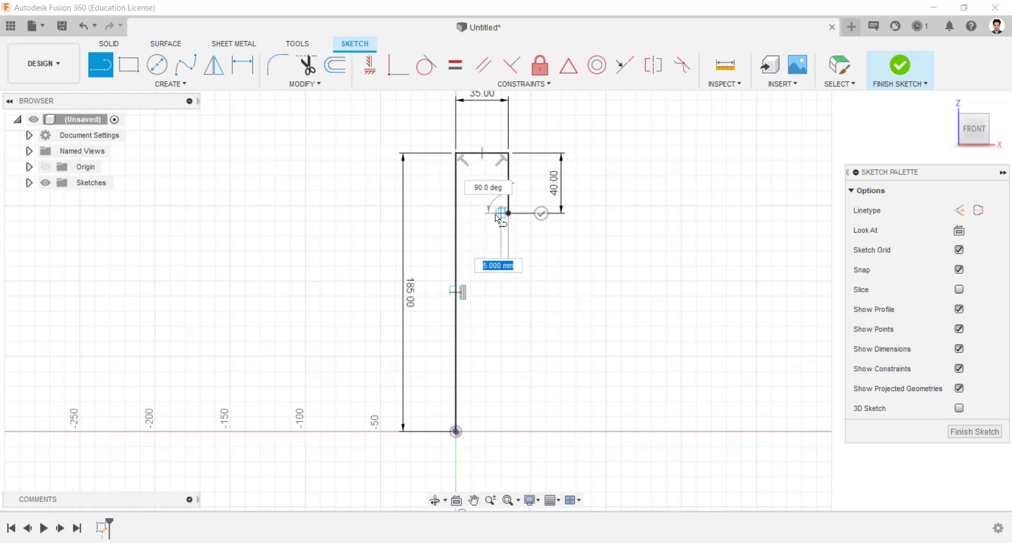
# - Complete the outline with a 5 mm inward step, a sloped side, a rectangular foot and a base about 80 mm wide closing at the origin
pyautogui.moveTo(498, 218); pyautogui.dragTo(532, 390)
pyautogui.click(577, 387)
pyautogui.click(575, 433)
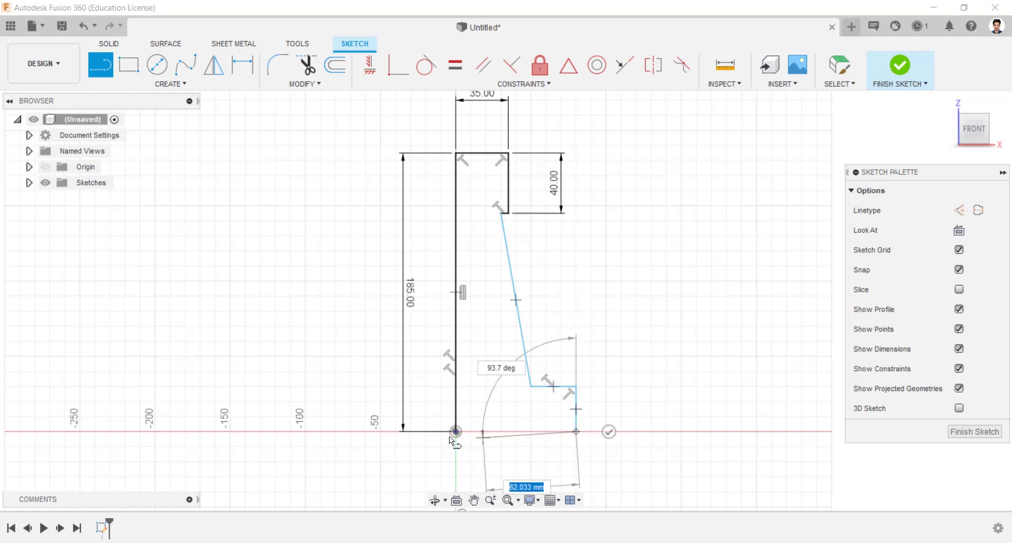
pyautogui.click(456, 431)
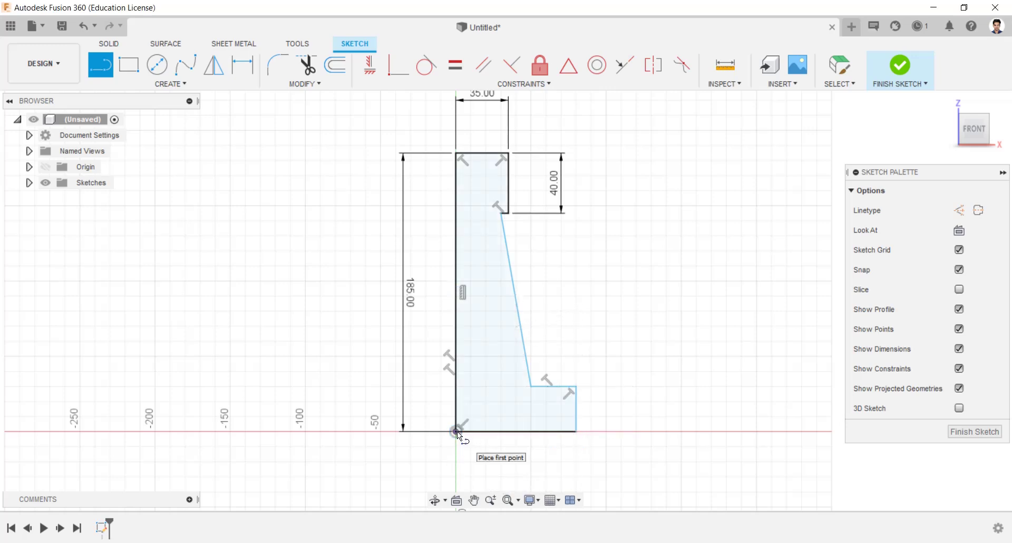
pyautogui.press('Escape')
# - Dimension the base width to 70 mm and the foot height to 20 mm
pyautogui.click(261, 63)
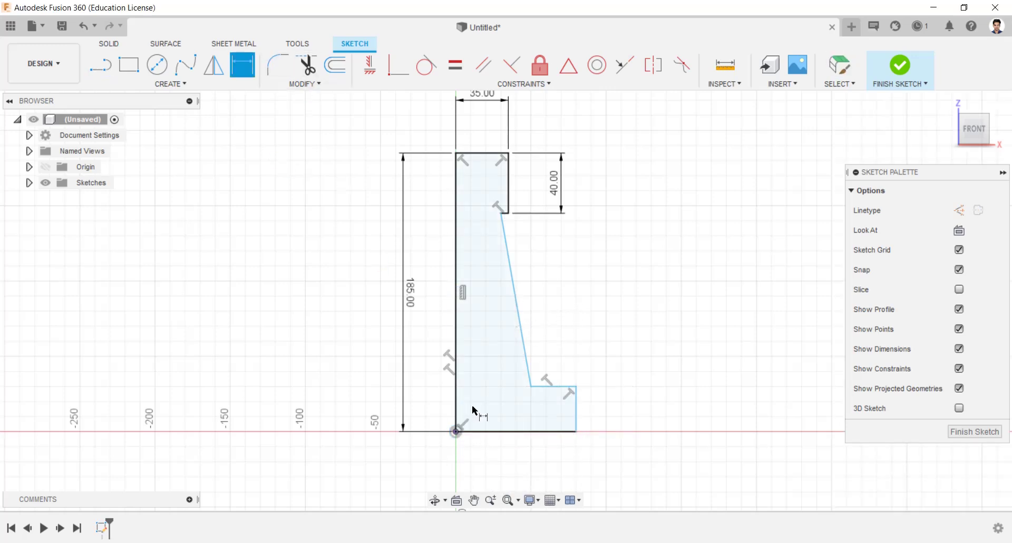
pyautogui.click(507, 431)
pyautogui.click(510, 455)
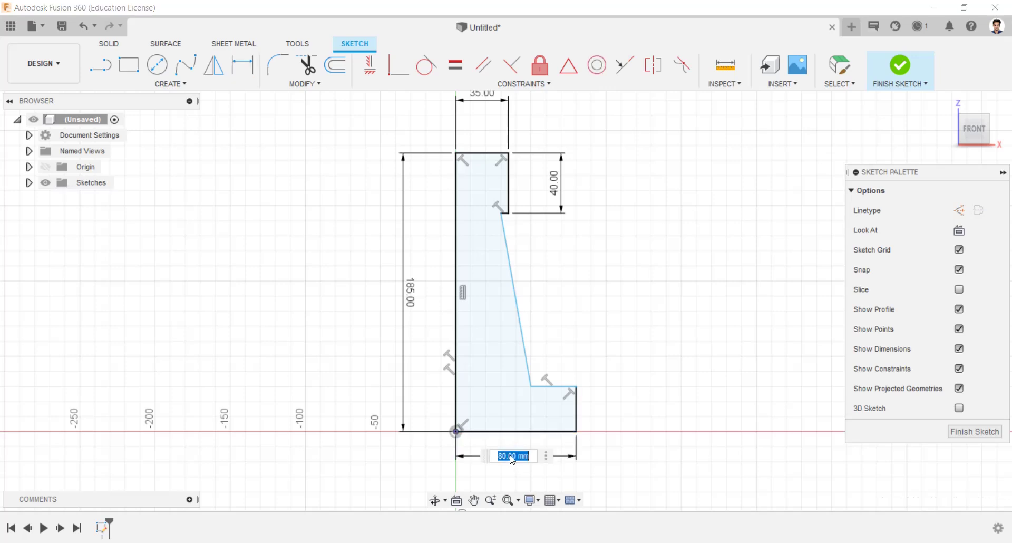
pyautogui.press('Return')
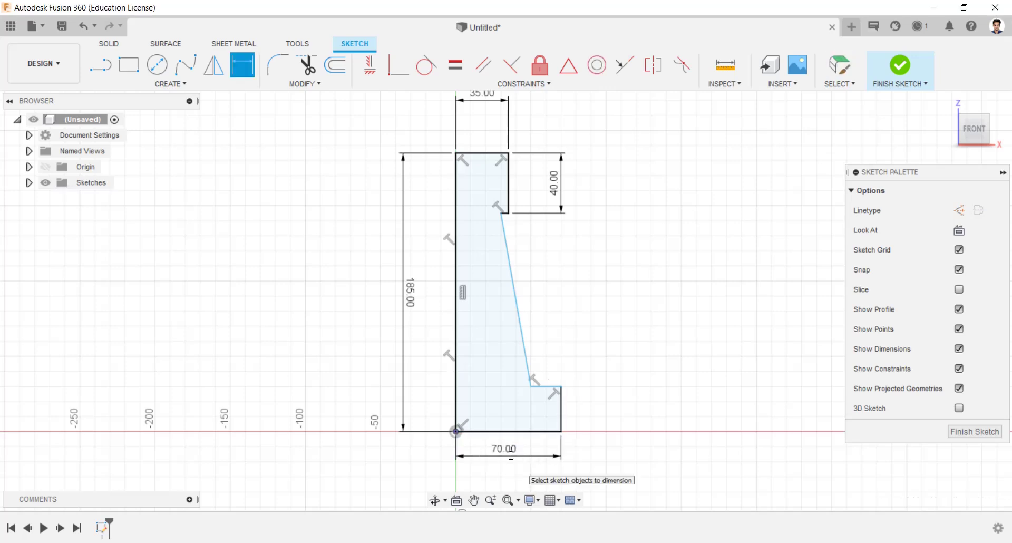
pyautogui.click(560, 409)
pyautogui.click(592, 413)
pyautogui.write('20')
pyautogui.press('Return')
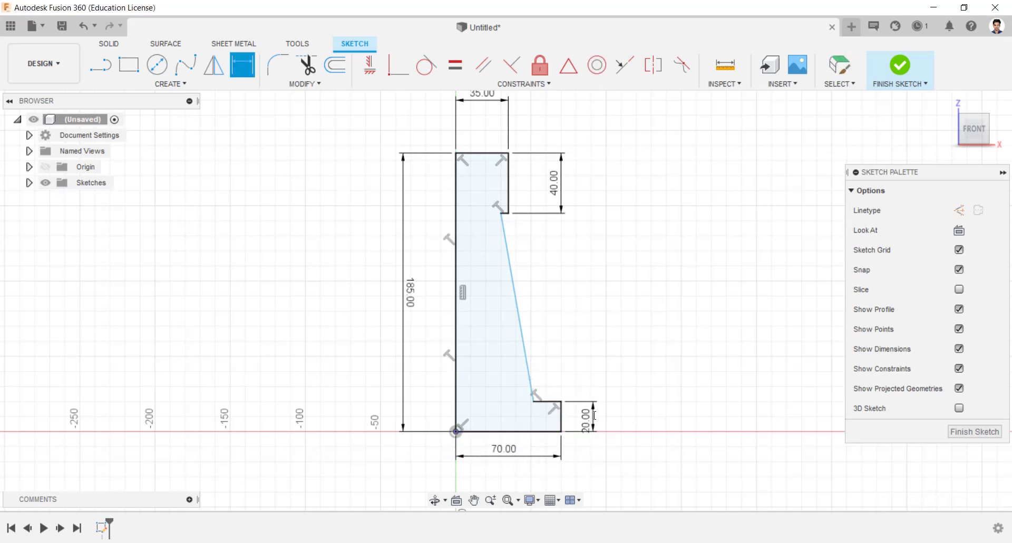
# - Dimension the sloped side's upper end 33 mm and its lower end 50 mm from the vertical centre line
pyautogui.click(500, 213)
pyautogui.click(457, 221)
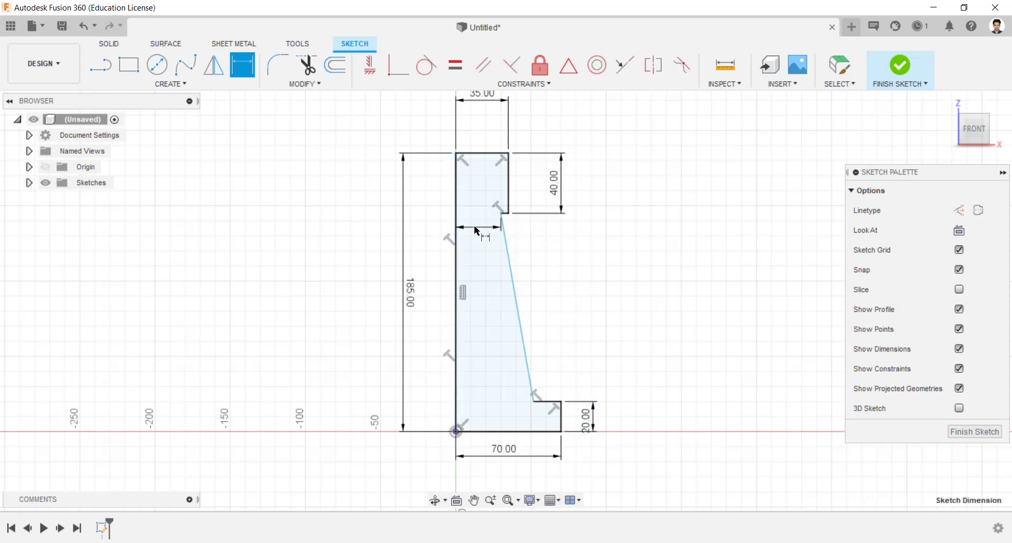
pyautogui.click(476, 230)
pyautogui.write('33')
pyautogui.press('Return')
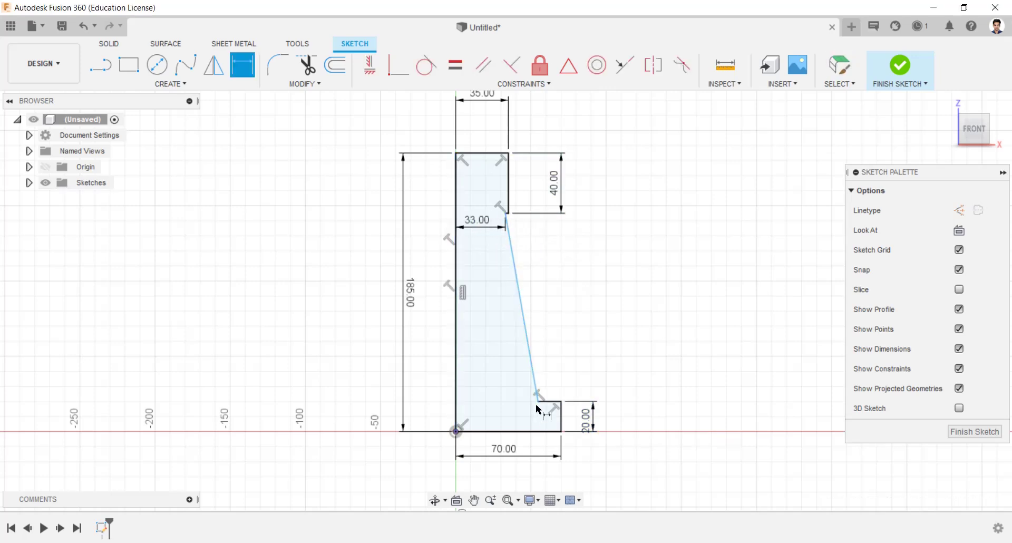
pyautogui.click(537, 402)
pyautogui.click(457, 402)
pyautogui.click(493, 360)
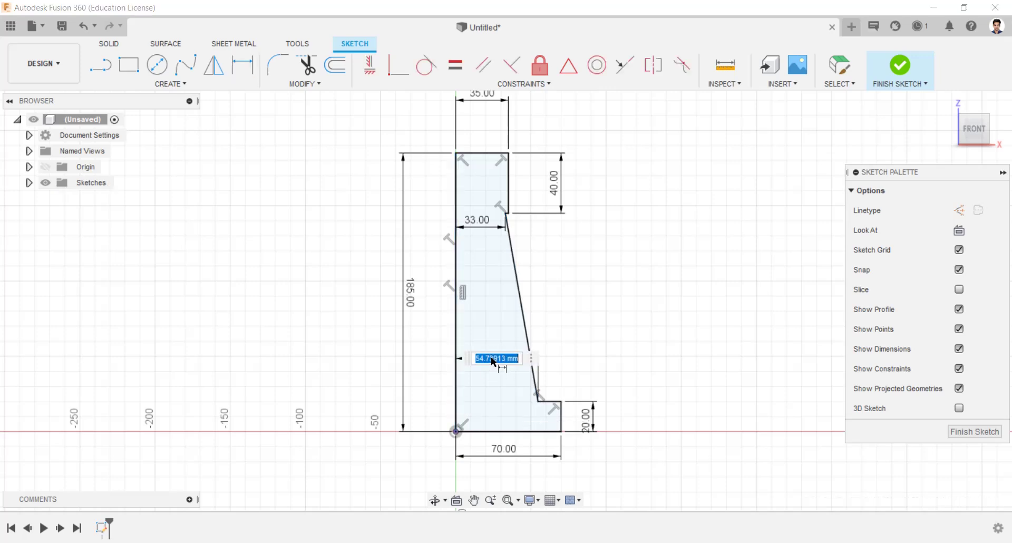
pyautogui.press('Return')
# - Draw an inner vertical line from the top edge down to about the upper middle of the profile
pyautogui.scroll(2, 519, 392)
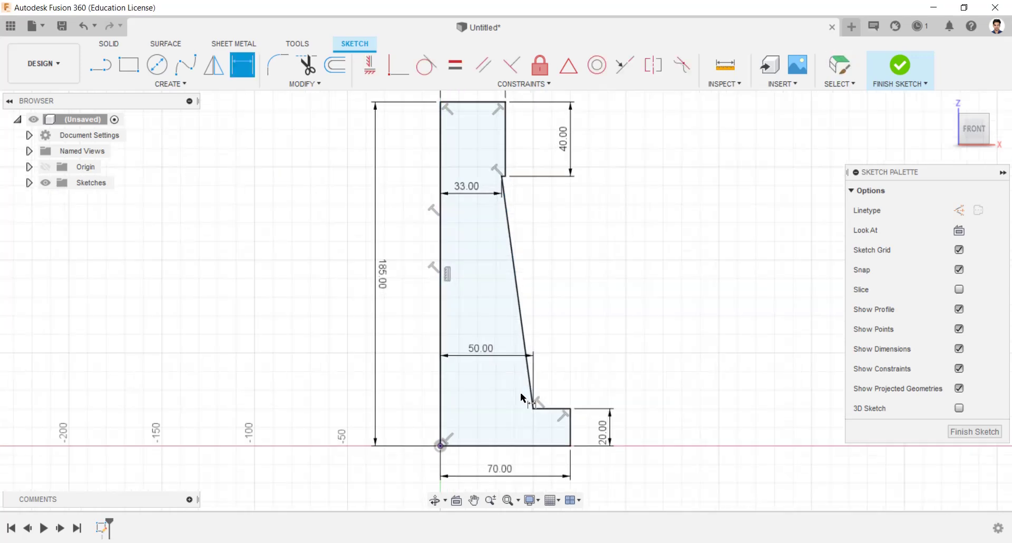
pyautogui.click(102, 69)
pyautogui.click(481, 103)
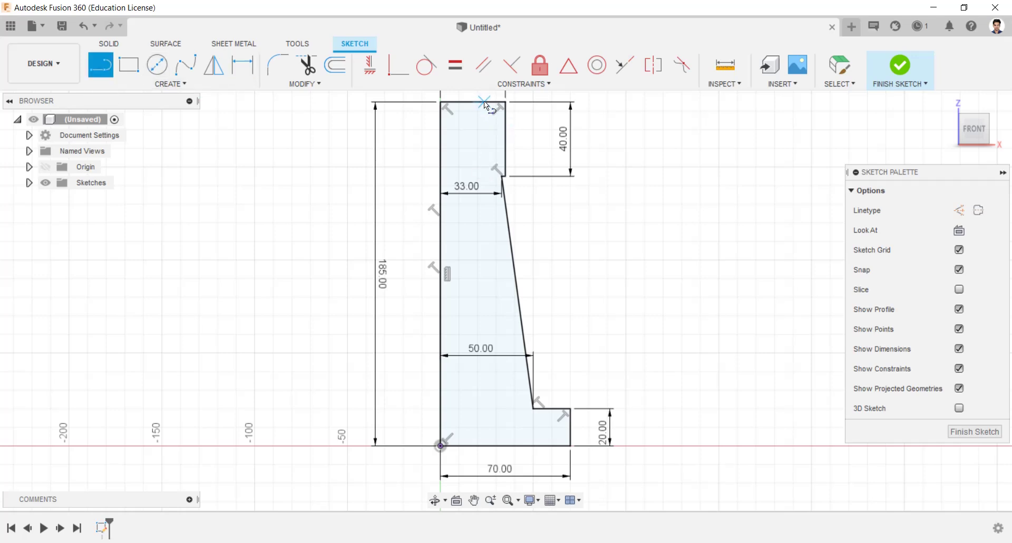
pyautogui.click(480, 241)
pyautogui.press('Escape')
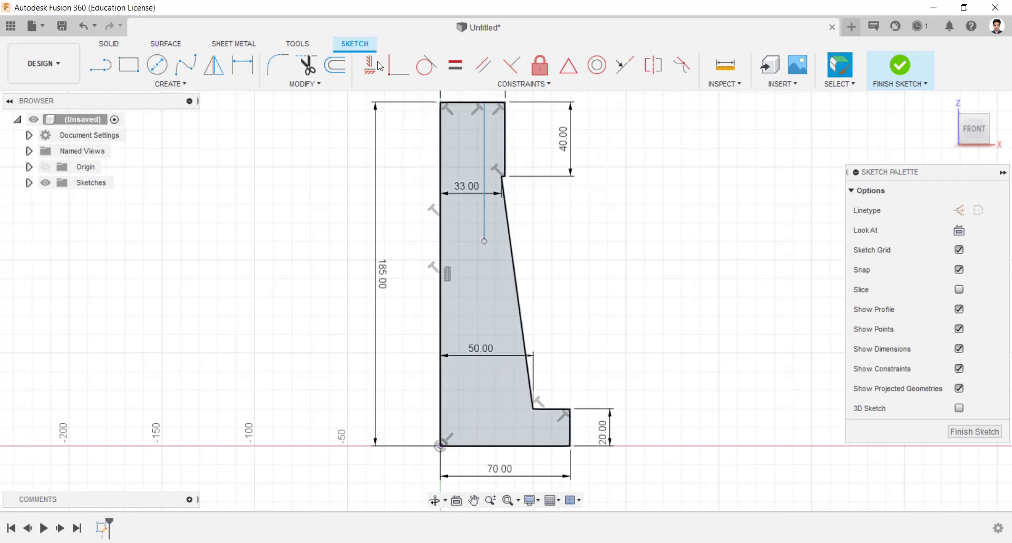
# - Dimension the inner vertical line 25 mm from the centre line
pyautogui.click(254, 65)
pyautogui.click(484, 135)
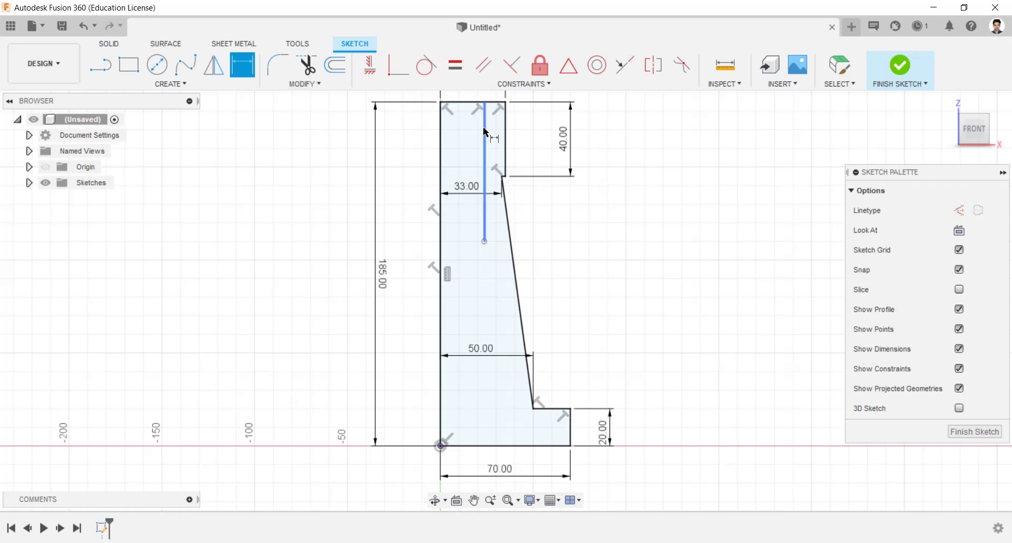
pyautogui.click(440, 136)
pyautogui.click(459, 134)
pyautogui.press('Return')
pyautogui.press('Escape')
pyautogui.write('25')
pyautogui.press('Return')
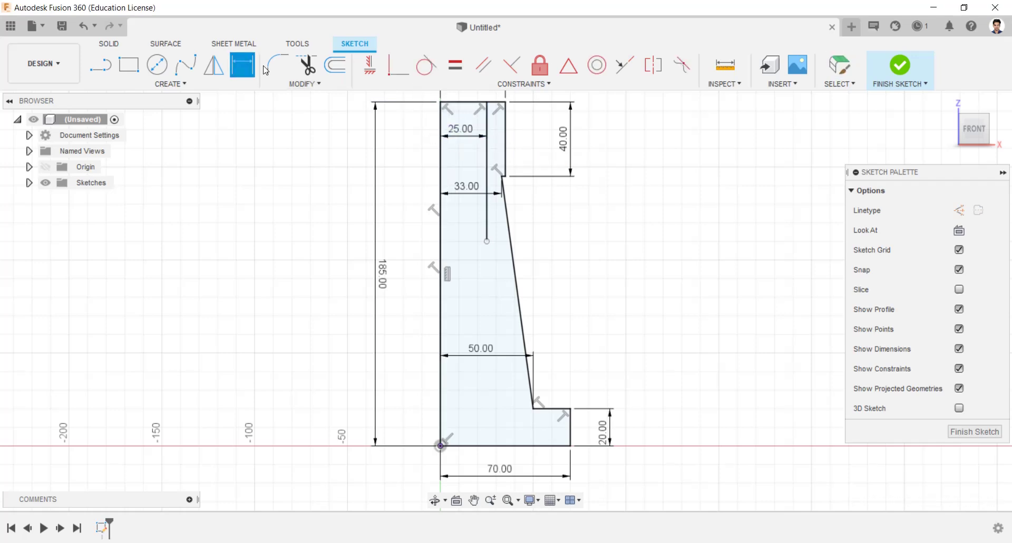
# - Draw a 50 mm horizontal line from the centre line just above the base, followed by a 3 mm vertical line downward
pyautogui.click(100, 65)
pyautogui.click(441, 429)
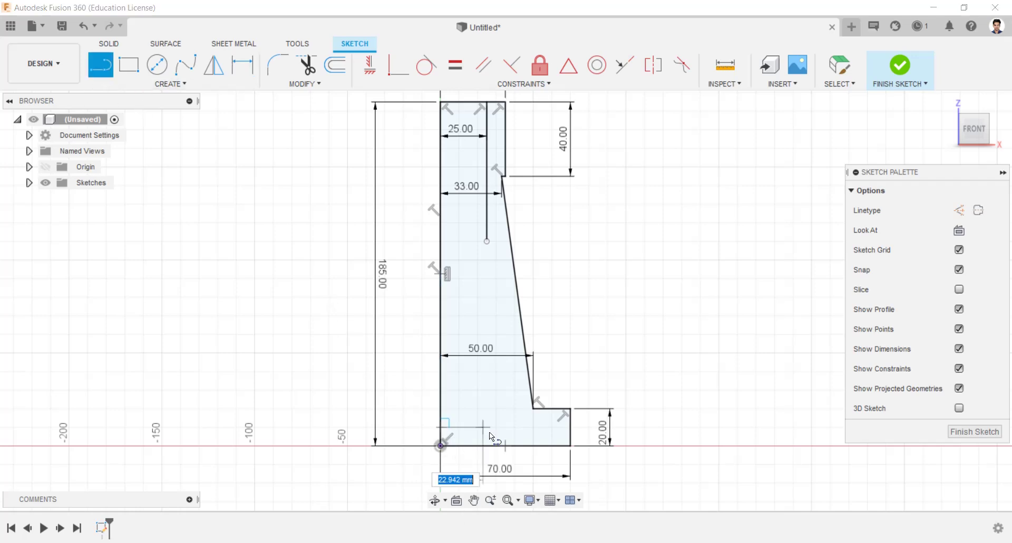
pyautogui.write('50')
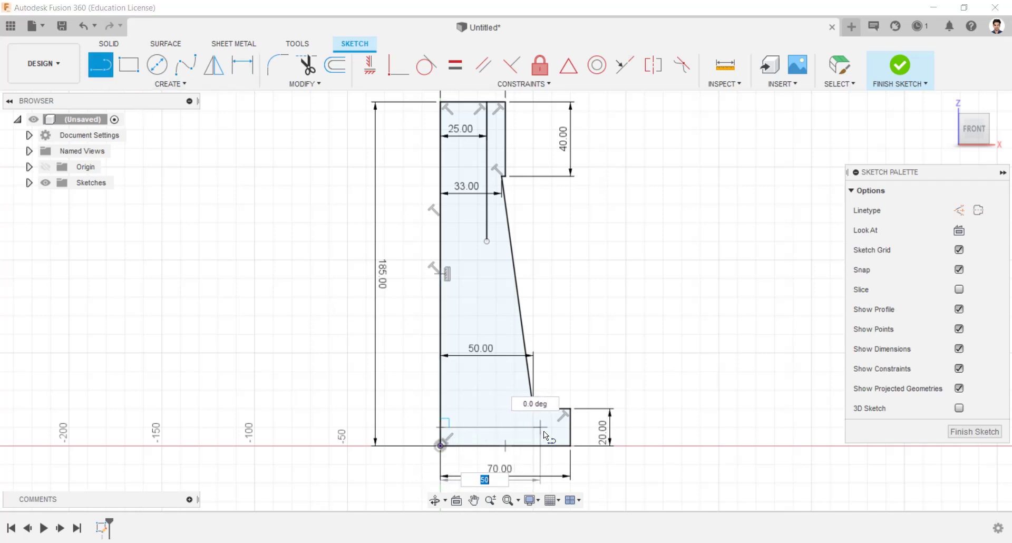
pyautogui.press('Return')
pyautogui.write('3')
pyautogui.press('Return')
pyautogui.press('Escape')
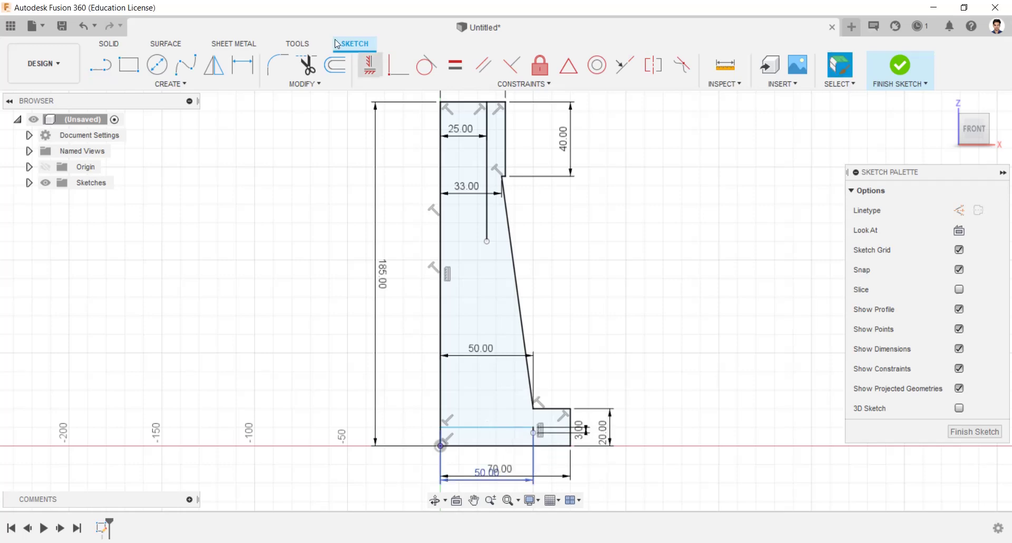
# - Make the lower end of the 3 mm line coincident with the base line
pyautogui.click(398, 65)
pyautogui.scroll(3, 527, 421)
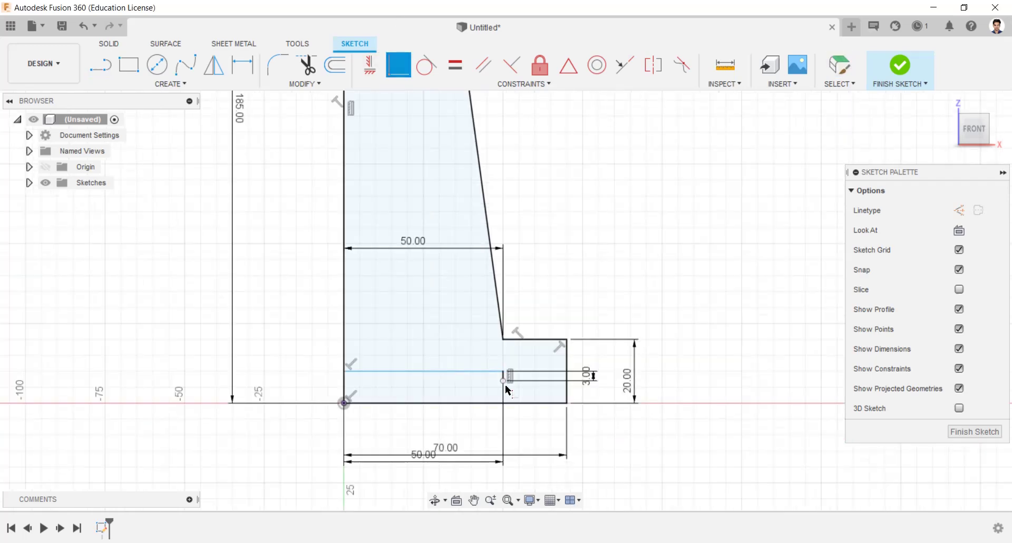
pyautogui.click(504, 380)
pyautogui.click(509, 403)
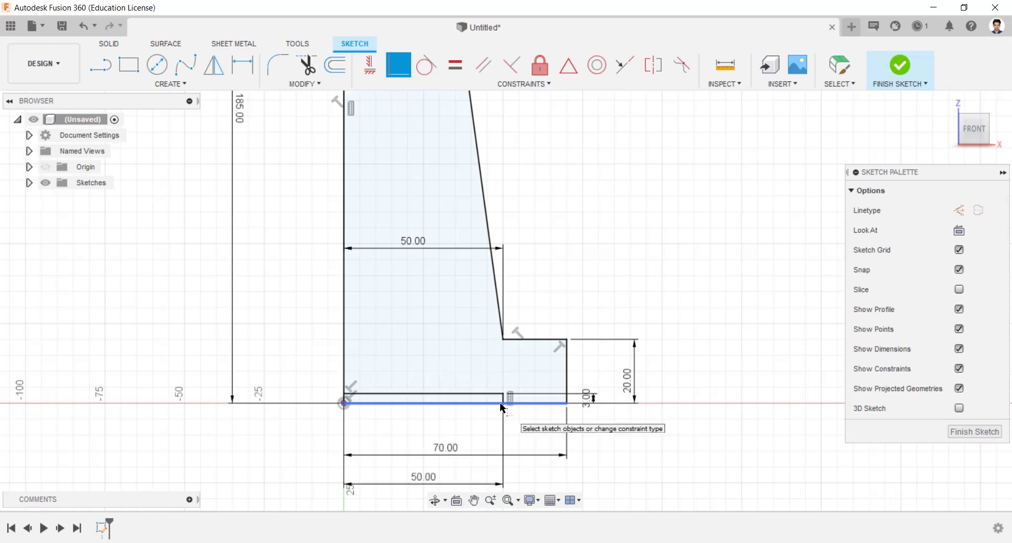
# - Offset the sloped side 10 mm toward the inside of the profile
pyautogui.scroll(-4, 509, 404)
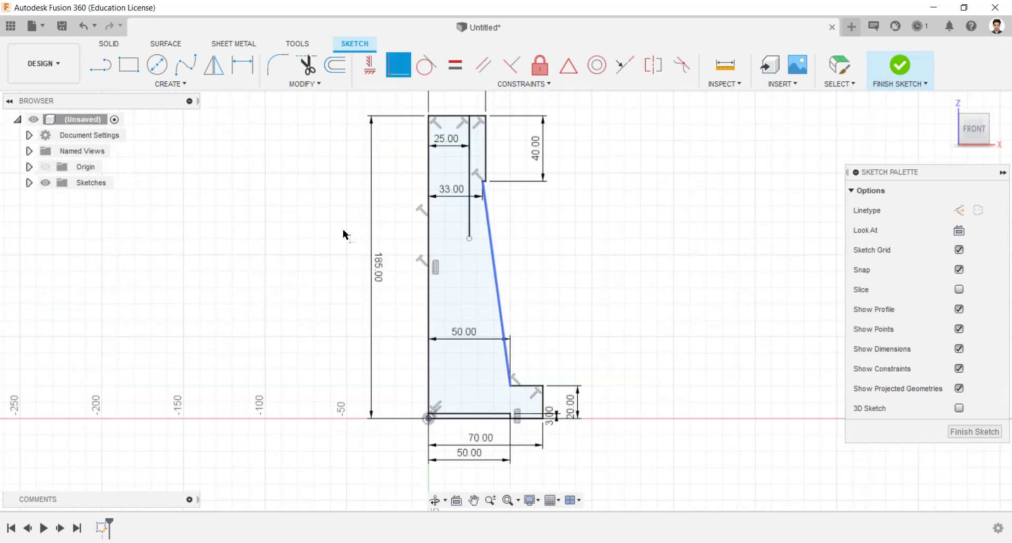
pyautogui.click(336, 65)
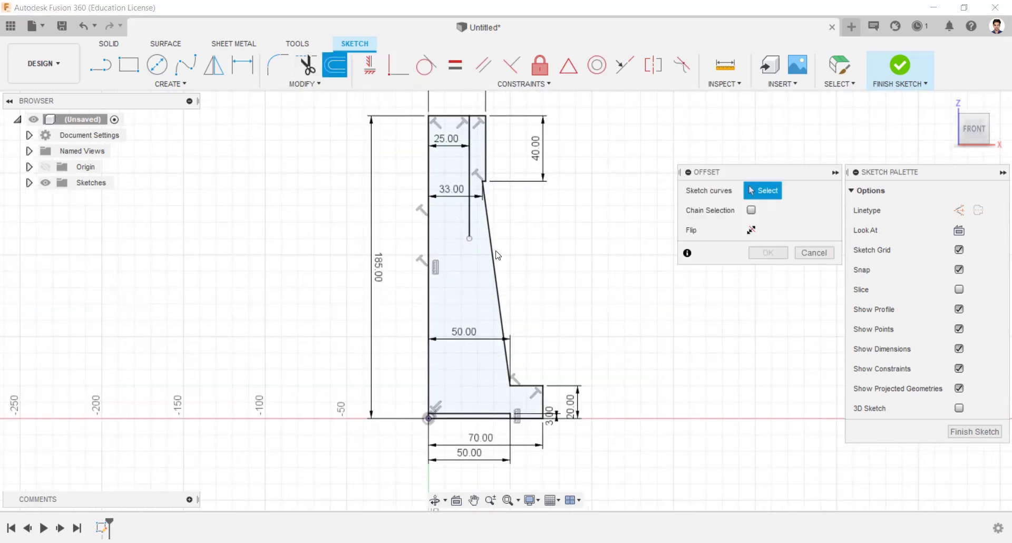
pyautogui.click(493, 261)
pyautogui.moveTo(493, 251); pyautogui.dragTo(481, 253)
pyautogui.press('Return')
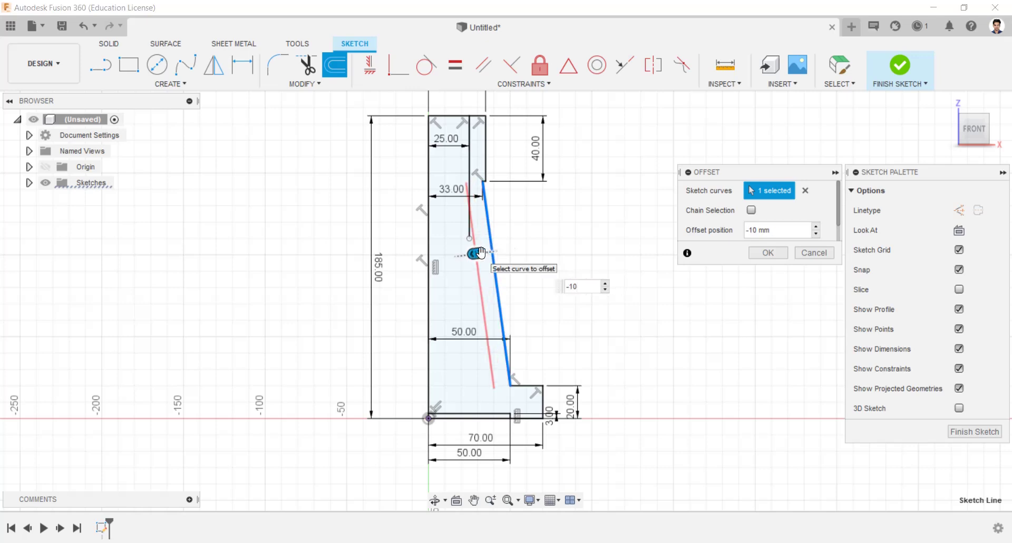
# - Extend the lower end of the offset sloped line to the horizontal recess line above the base
pyautogui.click(318, 84)
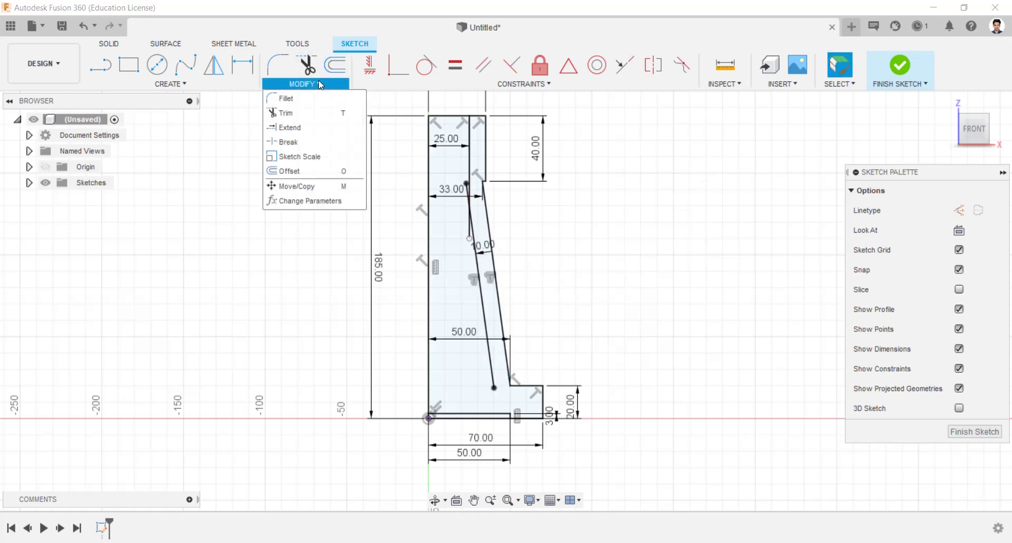
pyautogui.click(318, 128)
pyautogui.click(490, 369)
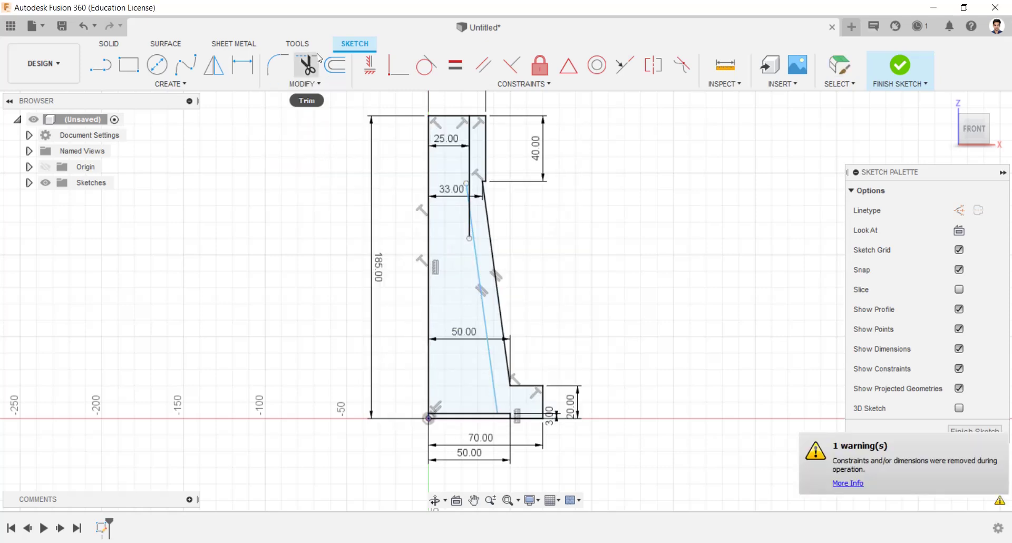
# - Trim the overhanging ends where the inner wall lines cross, and the top and base segments between the centre line and wall
pyautogui.click(306, 66)
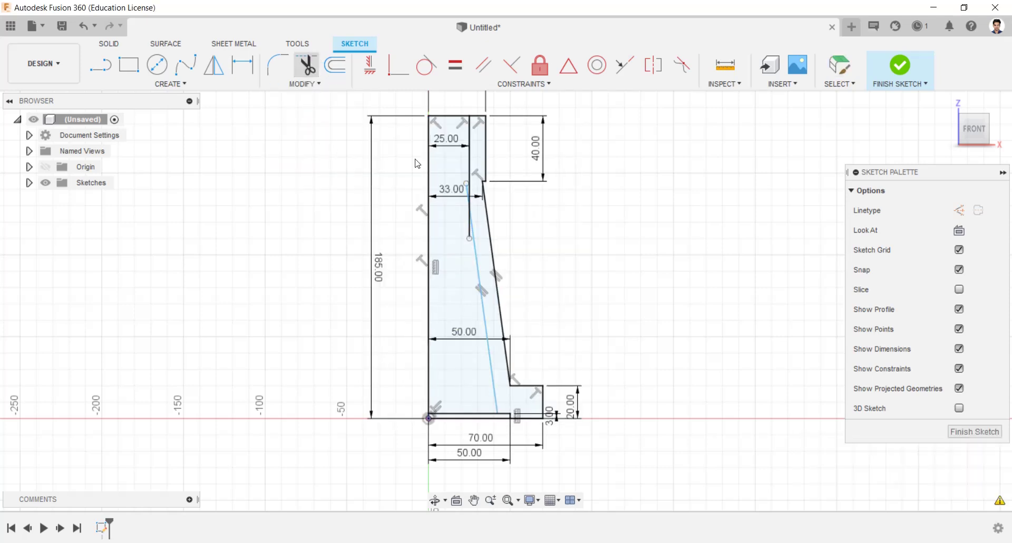
pyautogui.click(469, 226)
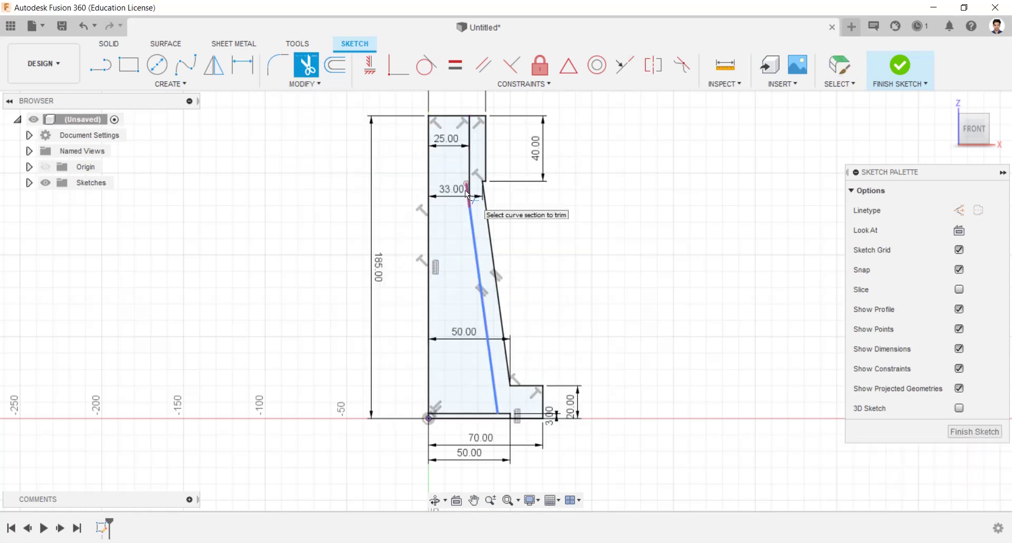
pyautogui.click(487, 417)
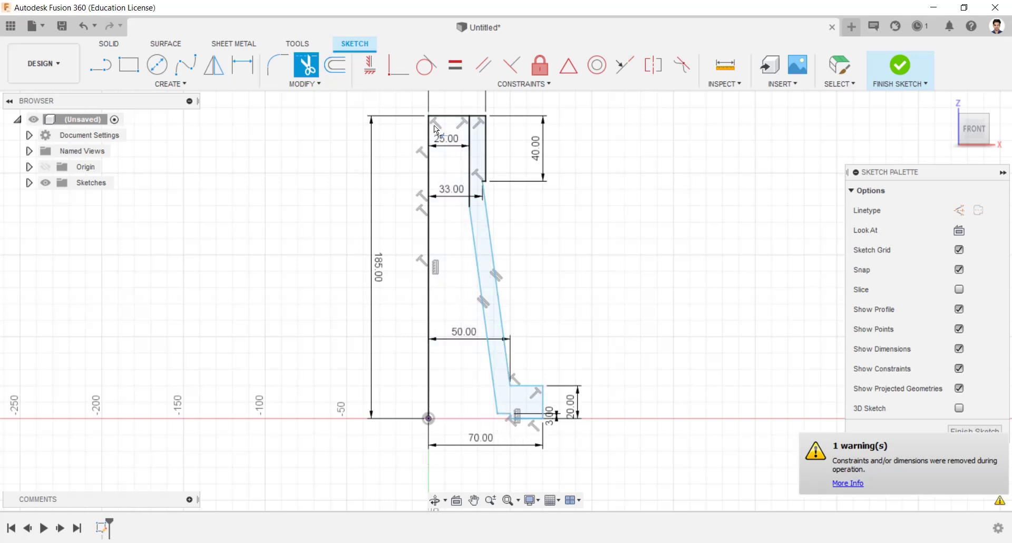
pyautogui.click(446, 116)
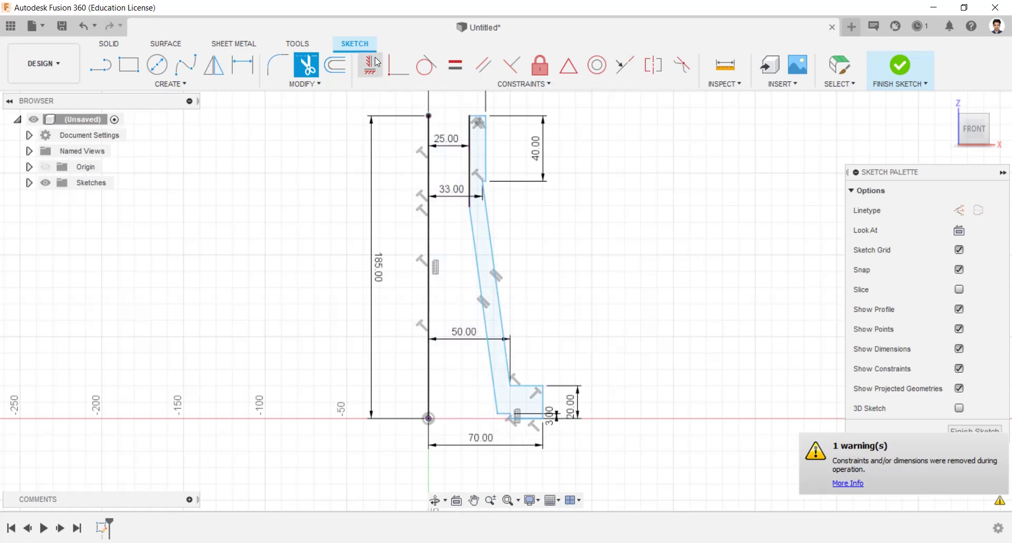
# - Fillet the corner where the outer sloped side meets the base flange with an 8 mm radius
pyautogui.click(278, 64)
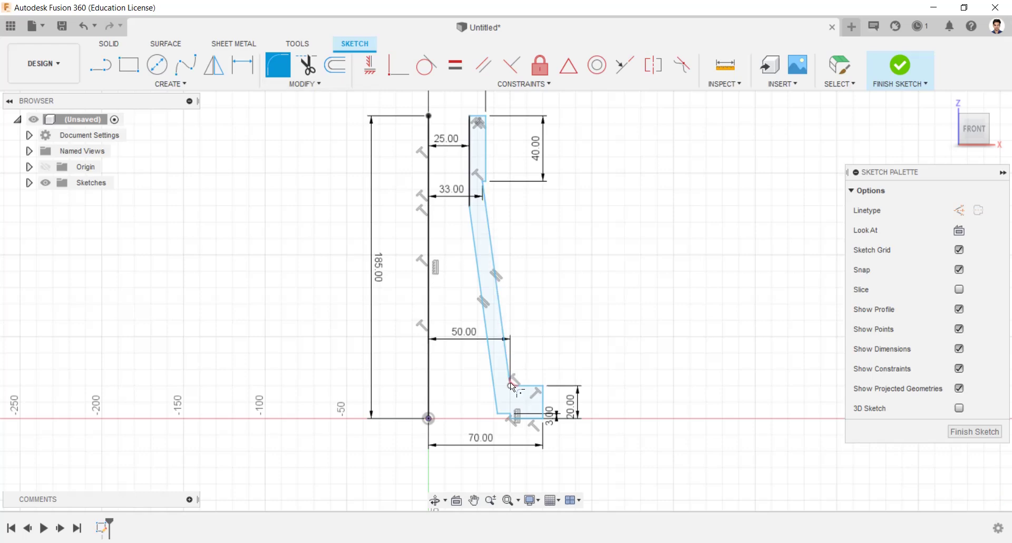
pyautogui.click(511, 387)
pyautogui.write('8')
pyautogui.press('Return')
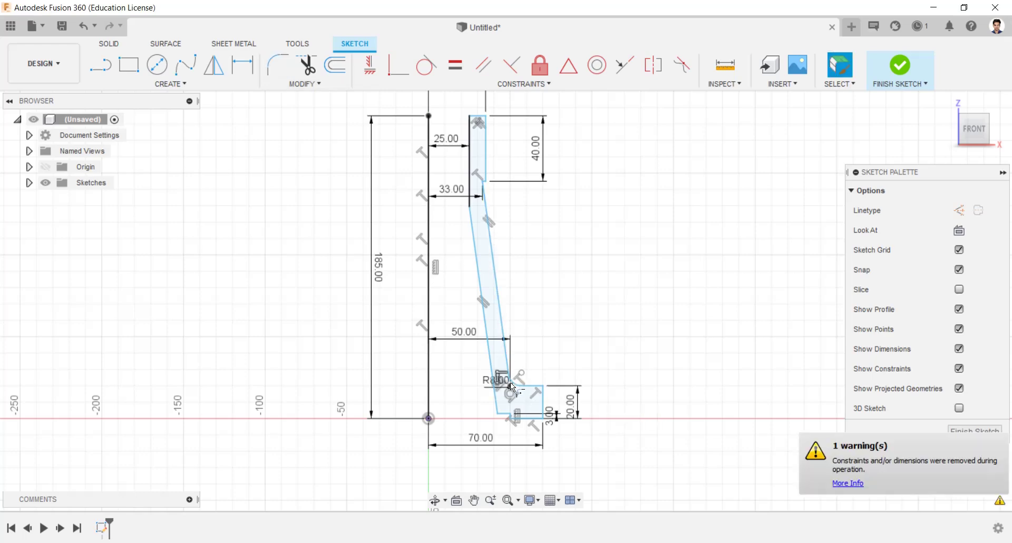
# - Fillet the inner corner of the base recess with a 2 mm radius
pyautogui.scroll(5, 511, 387)
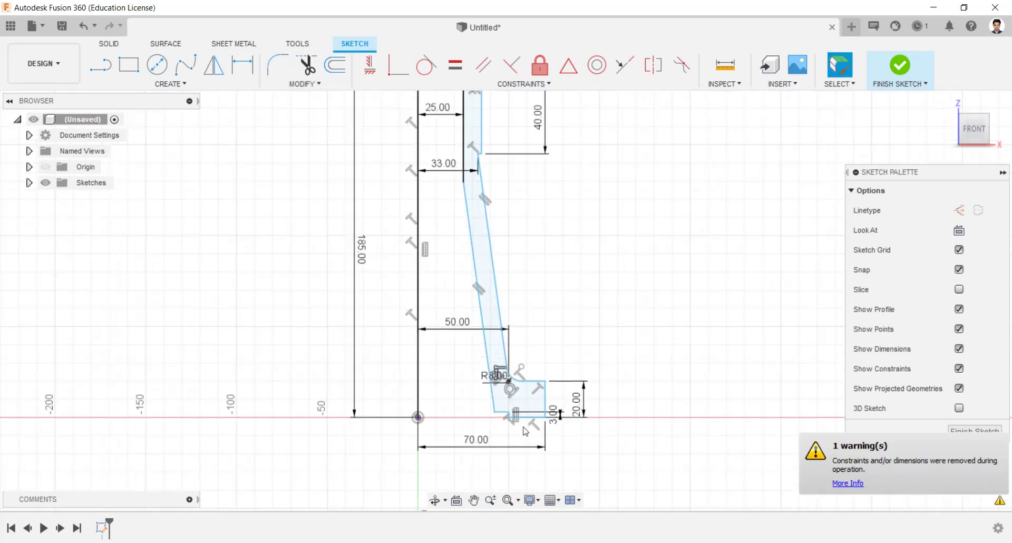
pyautogui.click(278, 65)
pyautogui.scroll(2, 492, 390)
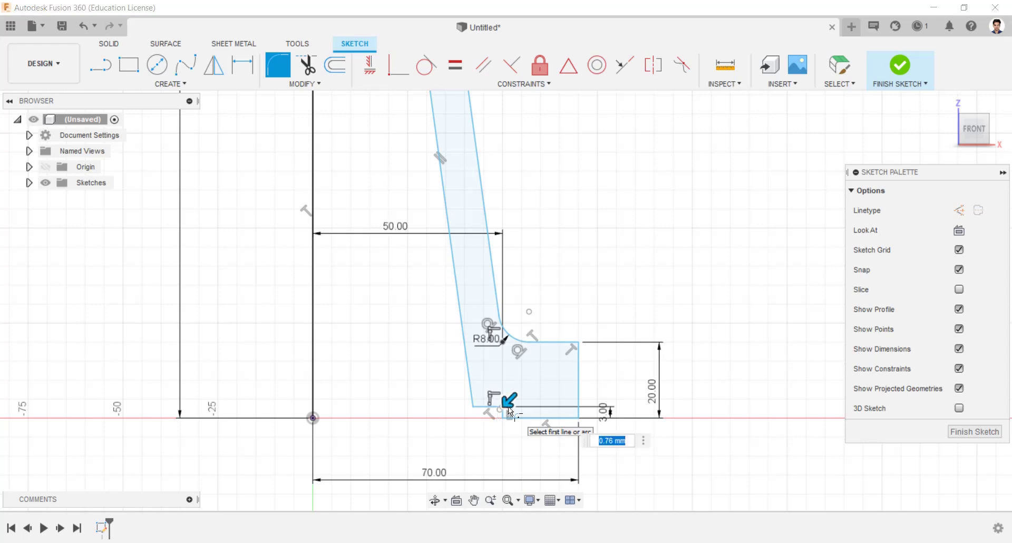
pyautogui.write('2')
pyautogui.press('Return')
pyautogui.scroll(-8, 506, 407)
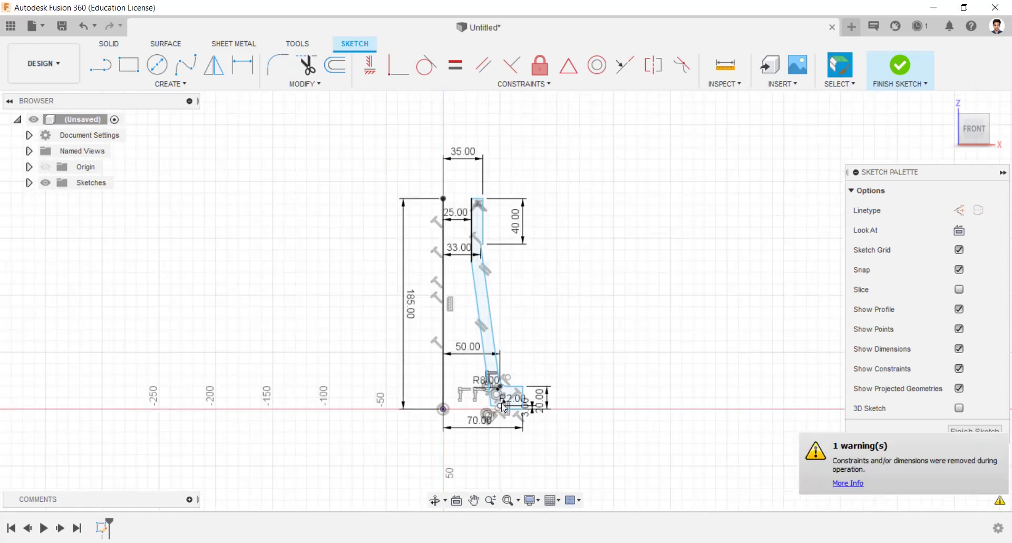
pyautogui.scroll(-1, 503, 407)
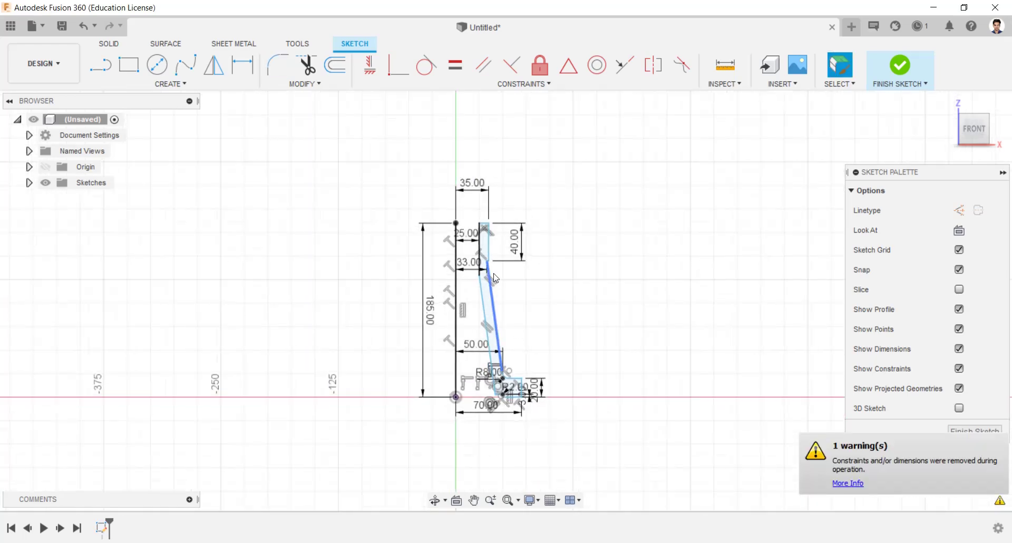
# - Finish the sketch and revolve the wall profile 360° about the vertical centre line as a new body
pyautogui.click(897, 67)
pyautogui.click(948, 101)
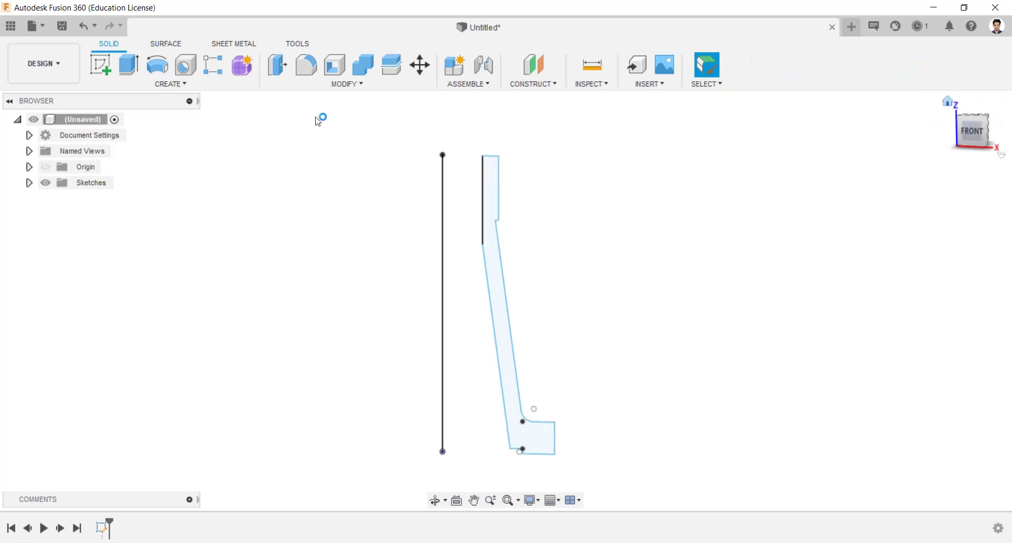
pyautogui.click(149, 74)
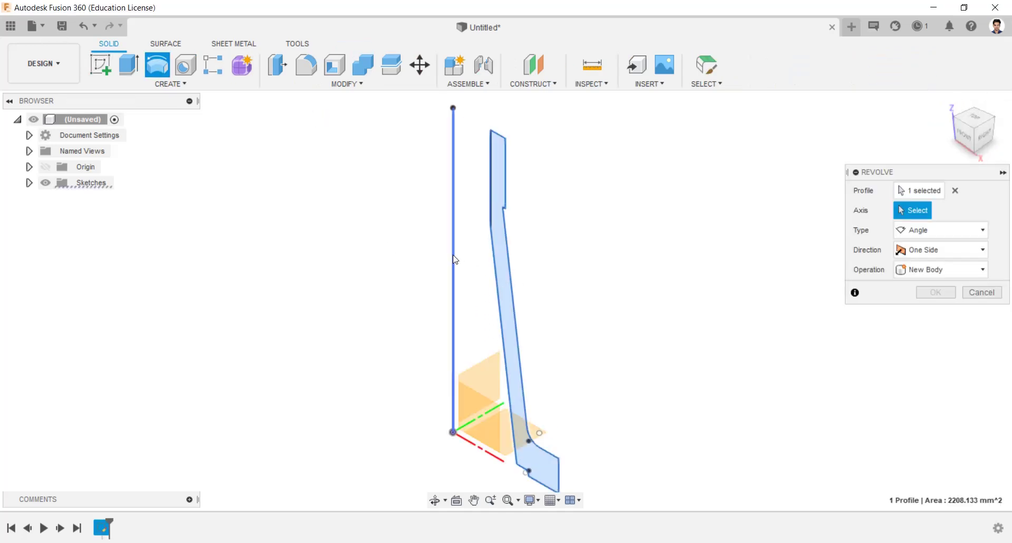
pyautogui.click(453, 258)
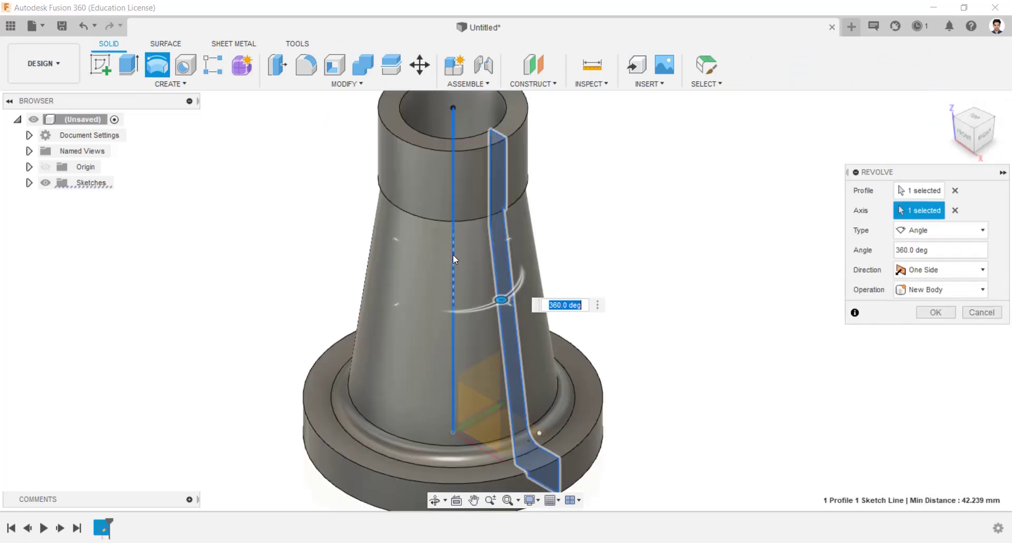
pyautogui.click(929, 311)
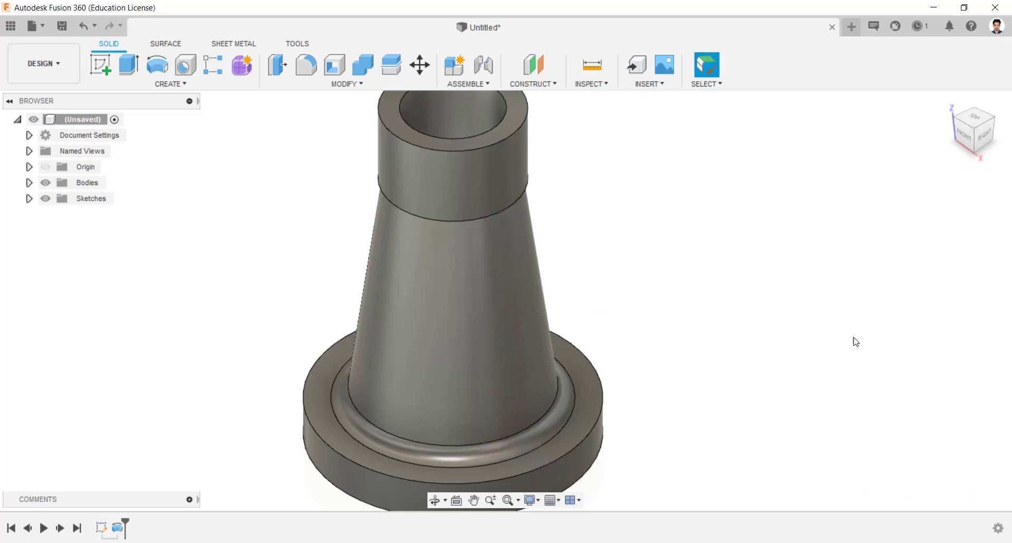
# - Hide the revolved body and show its profile sketch
pyautogui.click(29, 183)
pyautogui.click(56, 198)
pyautogui.click(29, 214)
pyautogui.click(57, 229)
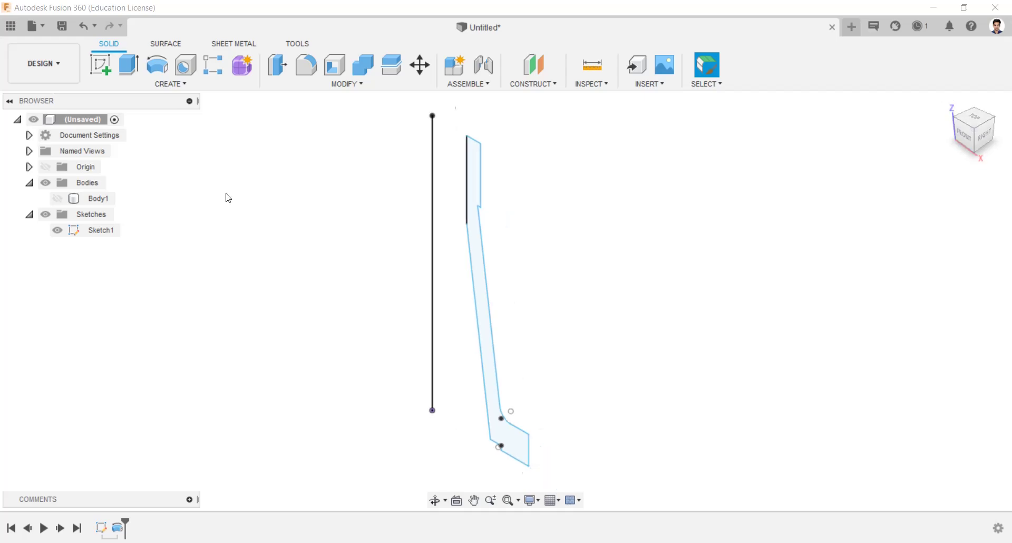
# - On a new front-plane sketch, draw a closed stepped half-profile about 25 mm wide from the centre line, with a flange over the body's rim
pyautogui.click(100, 64)
pyautogui.click(422, 379)
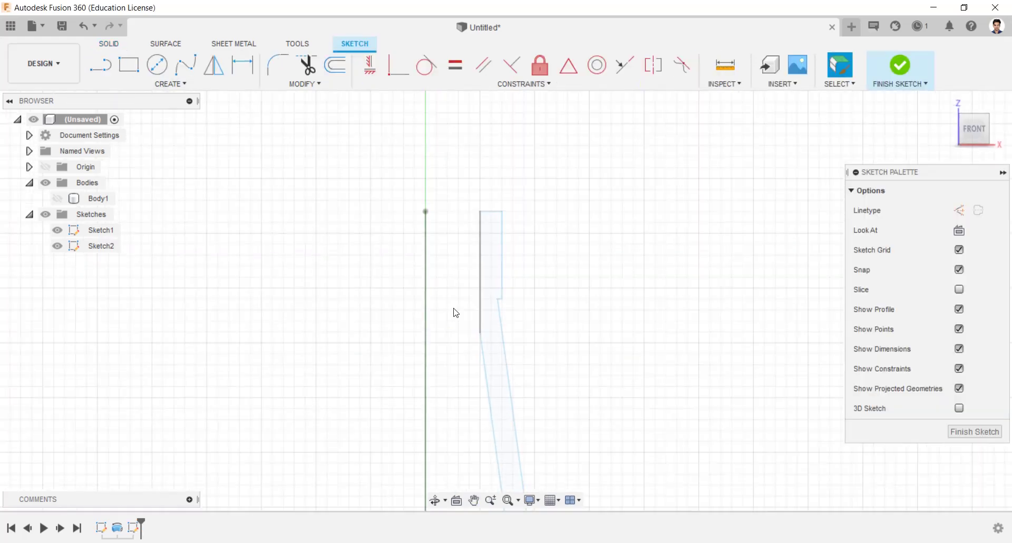
pyautogui.click(100, 64)
pyautogui.click(420, 243)
pyautogui.click(486, 243)
pyautogui.click(486, 189)
pyautogui.click(553, 188)
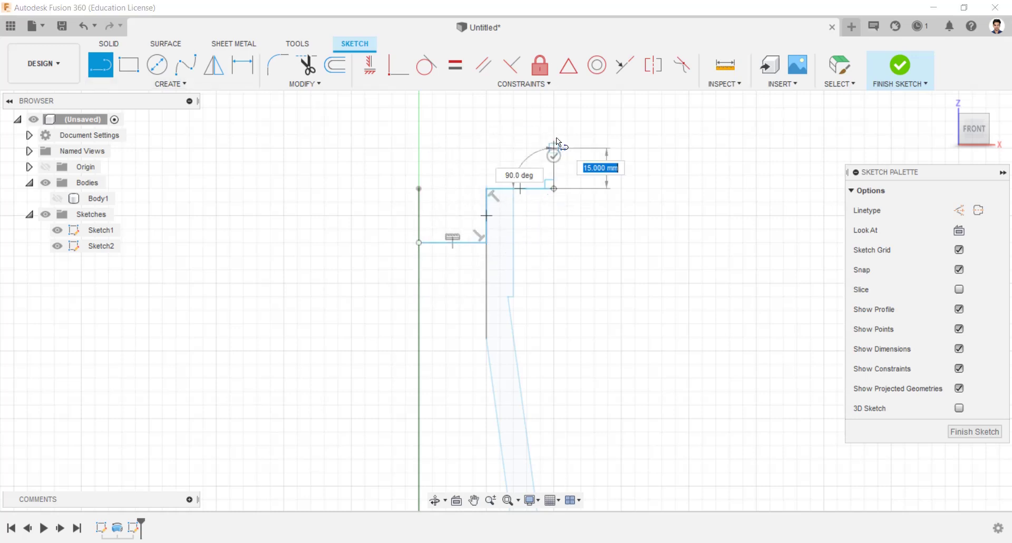
pyautogui.click(553, 135)
pyautogui.click(486, 134)
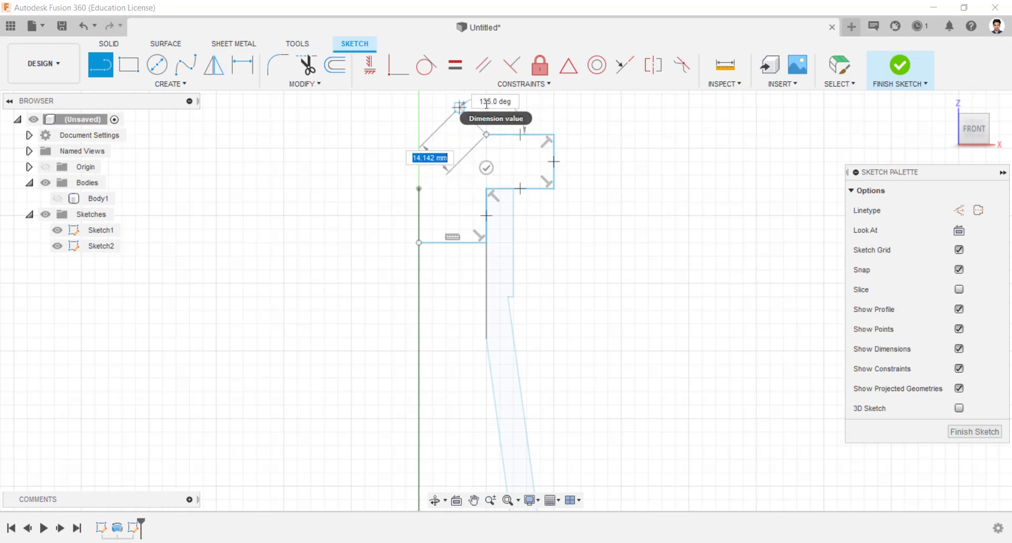
pyautogui.click(486, 107)
pyautogui.click(419, 109)
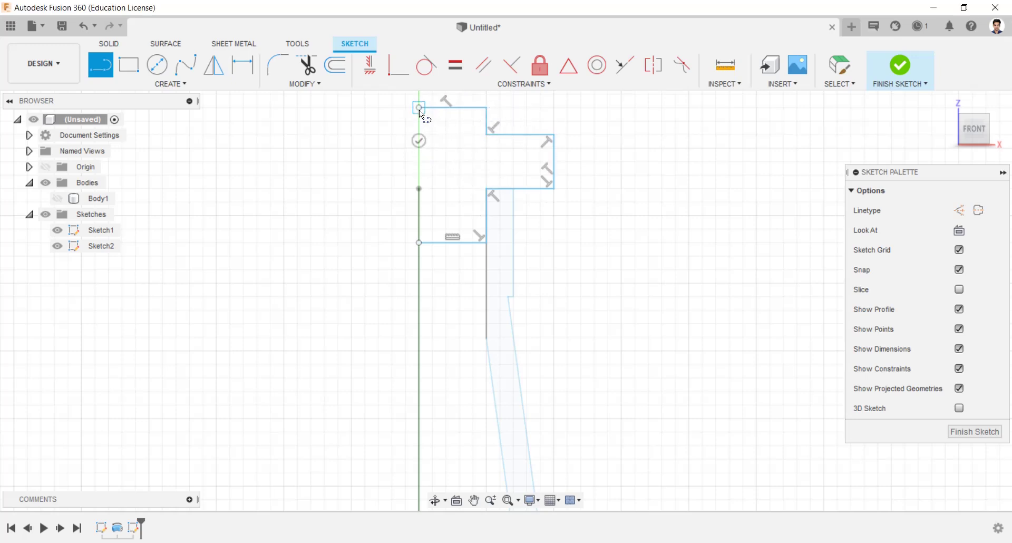
pyautogui.click(419, 243)
pyautogui.press('Escape')
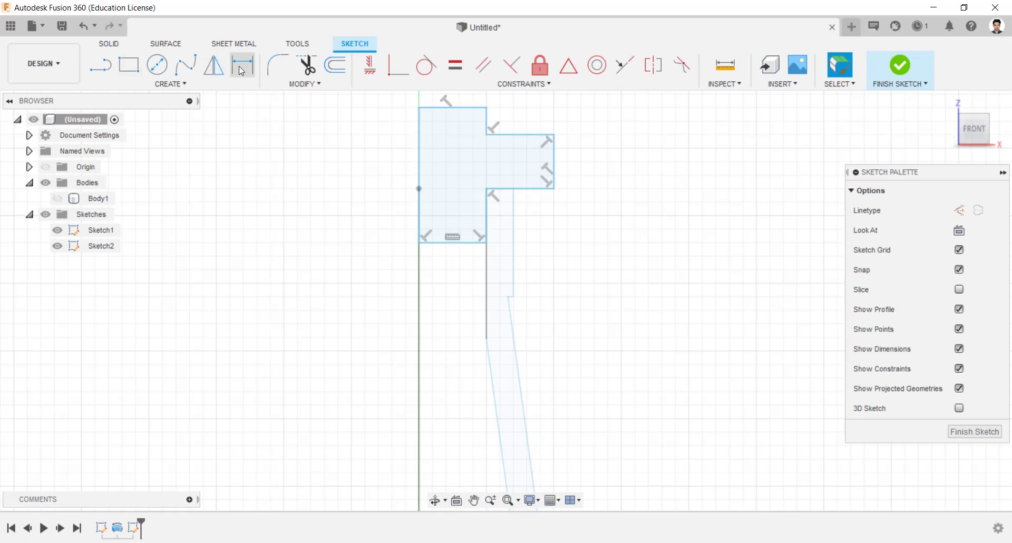
# - Dimension the new profile's bottom edge to 25 mm and its depth below the body's top inner corner to 25 mm
pyautogui.click(241, 71)
pyautogui.click(453, 243)
pyautogui.click(448, 273)
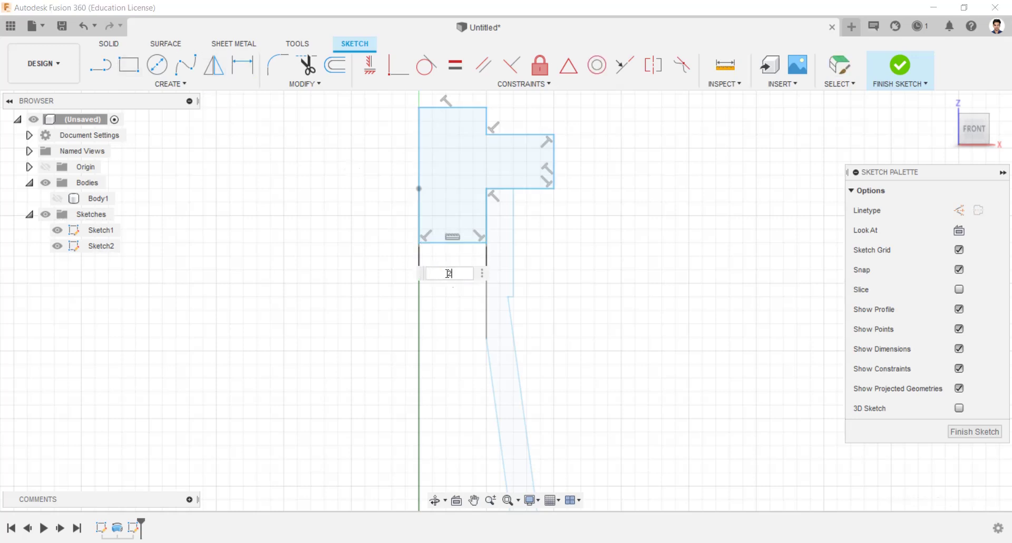
pyautogui.write('25')
pyautogui.press('Return')
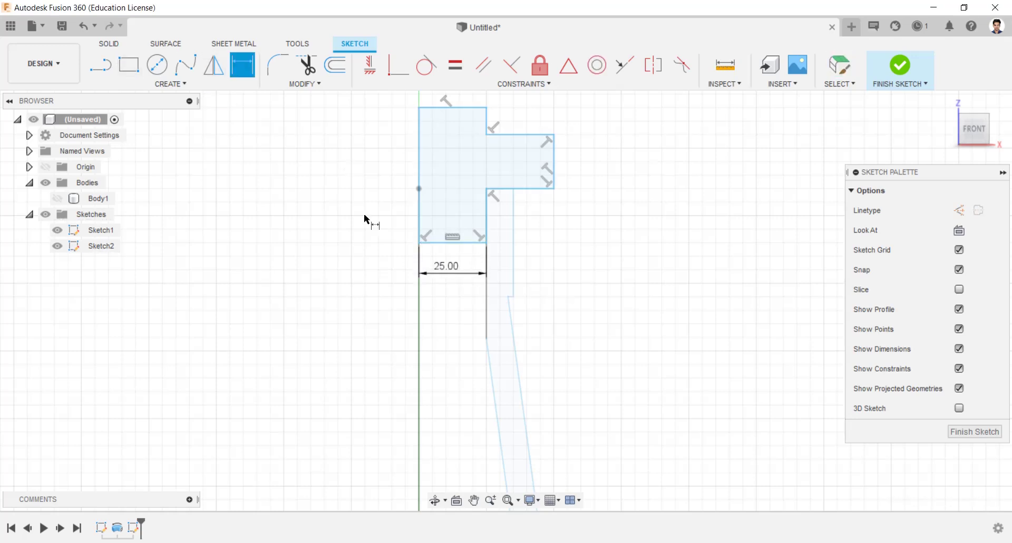
pyautogui.click(485, 241)
pyautogui.click(486, 188)
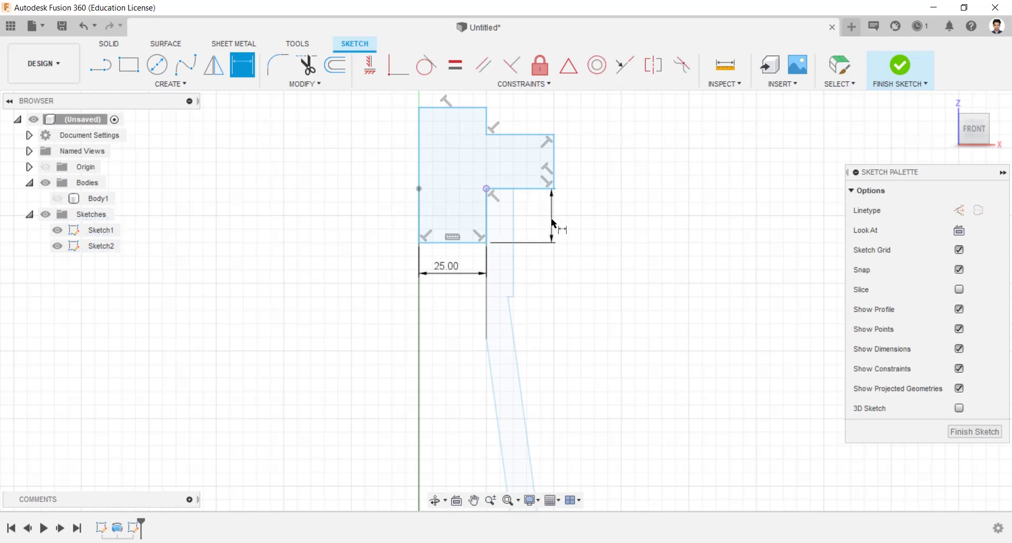
pyautogui.click(552, 223)
pyautogui.write('25')
pyautogui.press('Return')
# - Set the flange thickness to 10 mm and the height of the section above it to 10 mm
pyautogui.click(552, 177)
pyautogui.click(594, 175)
pyautogui.write('10')
pyautogui.press('Return')
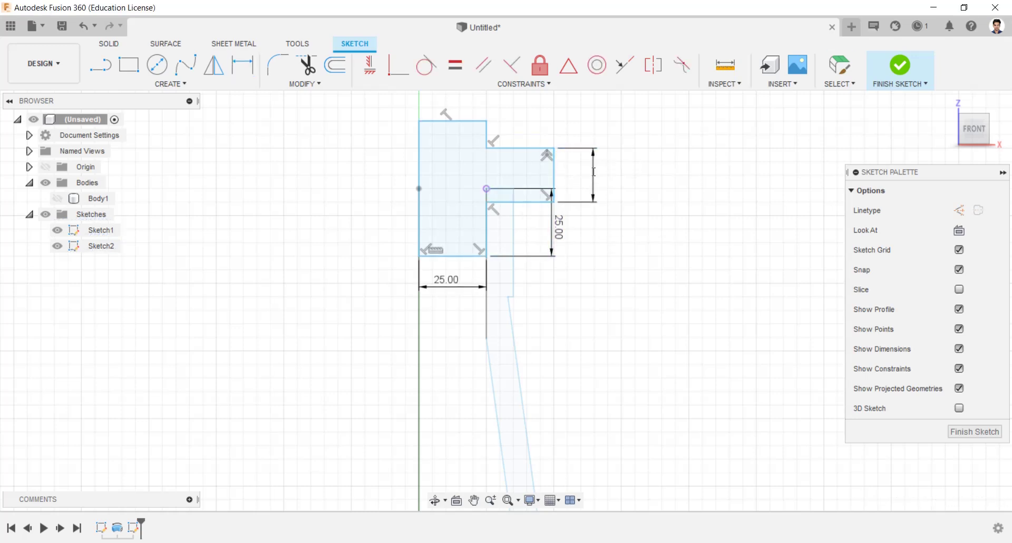
pyautogui.click(487, 148)
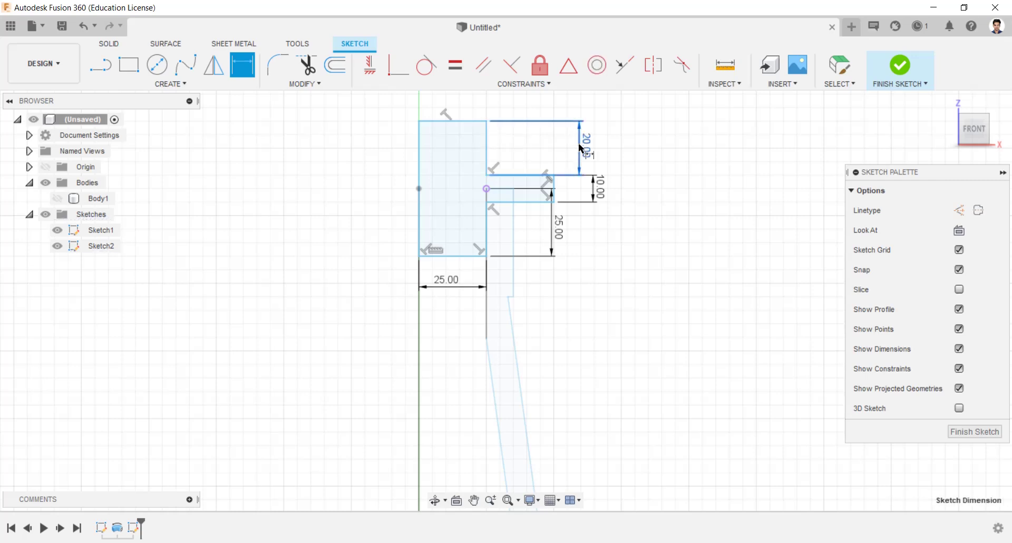
pyautogui.click(581, 144)
pyautogui.write('10')
pyautogui.press('Return')
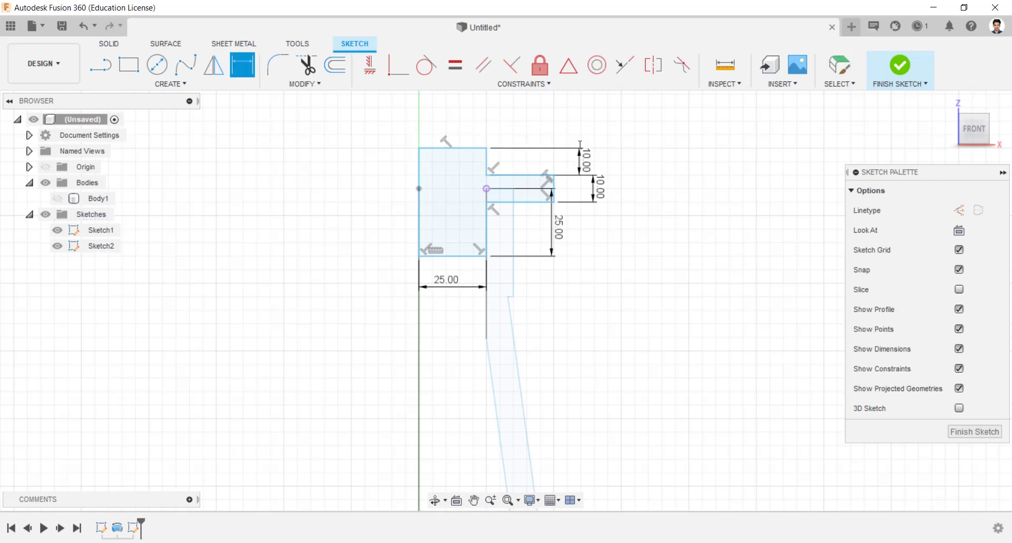
# - Dimension the section above the flange at 25 mm from the centre line
pyautogui.click(487, 160)
pyautogui.click(419, 160)
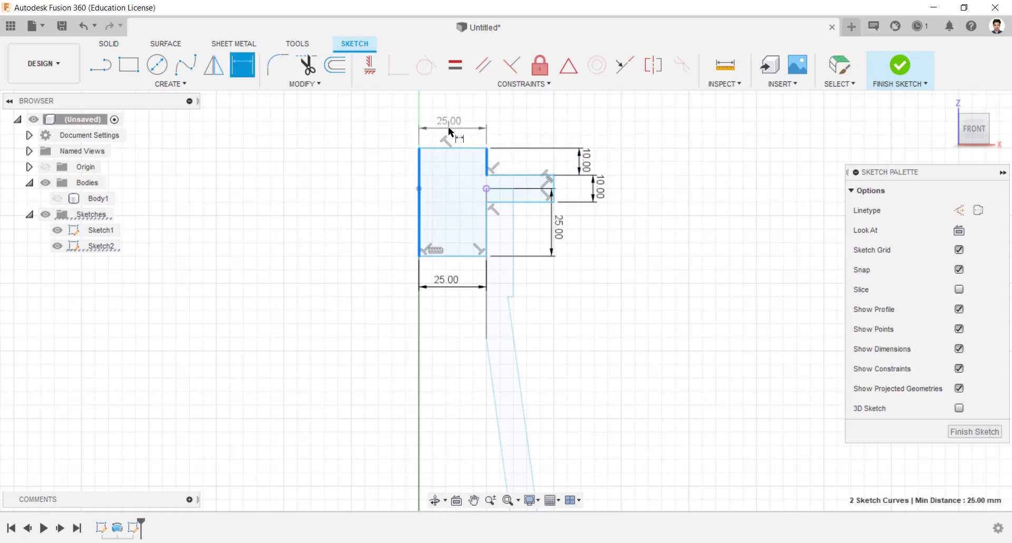
pyautogui.click(447, 127)
pyautogui.press('Return')
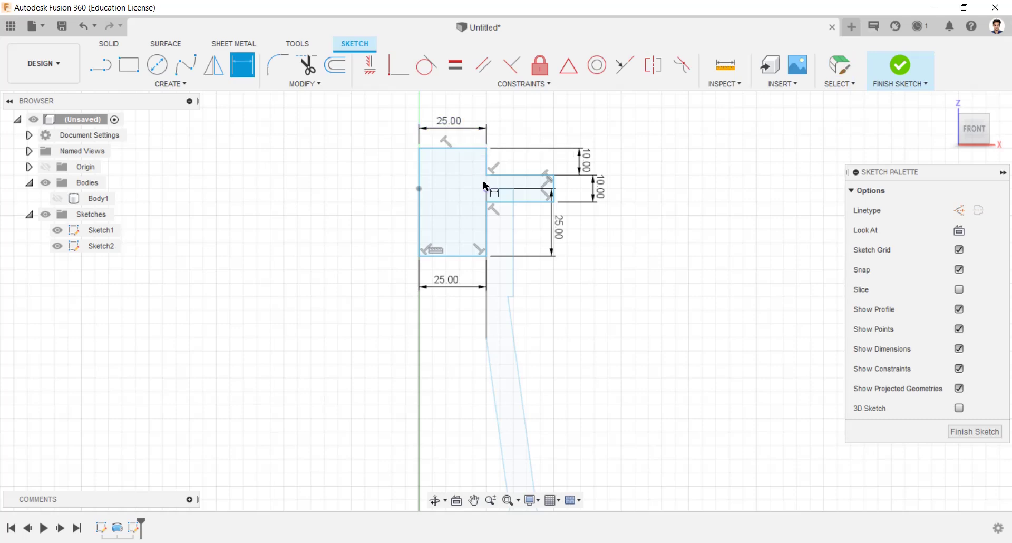
# - Draw a vertical line from the profile's top edge to its bottom edge and dimension it 19 mm from the centre line
pyautogui.scroll(3, 484, 184)
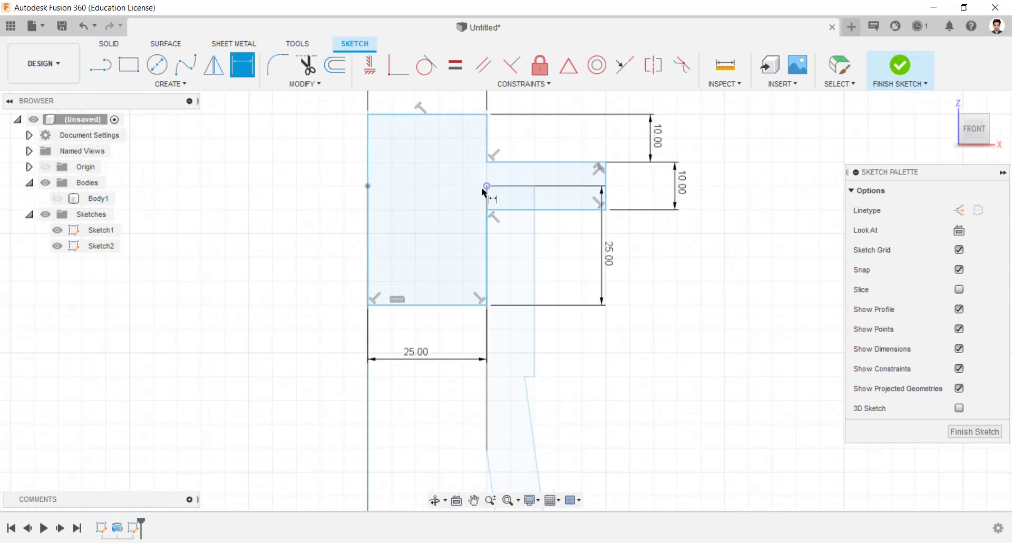
pyautogui.click(105, 65)
pyautogui.click(456, 114)
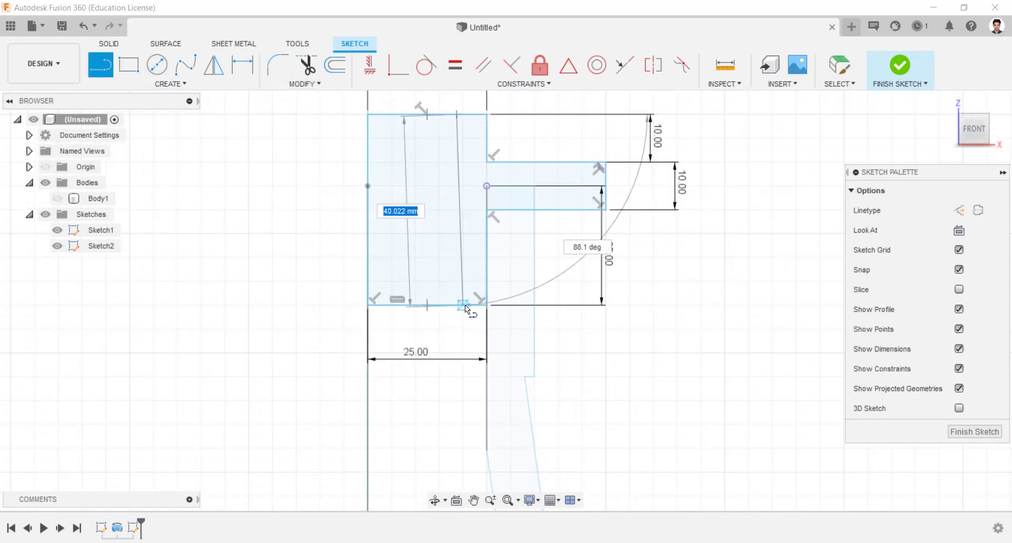
pyautogui.click(457, 305)
pyautogui.press('Escape')
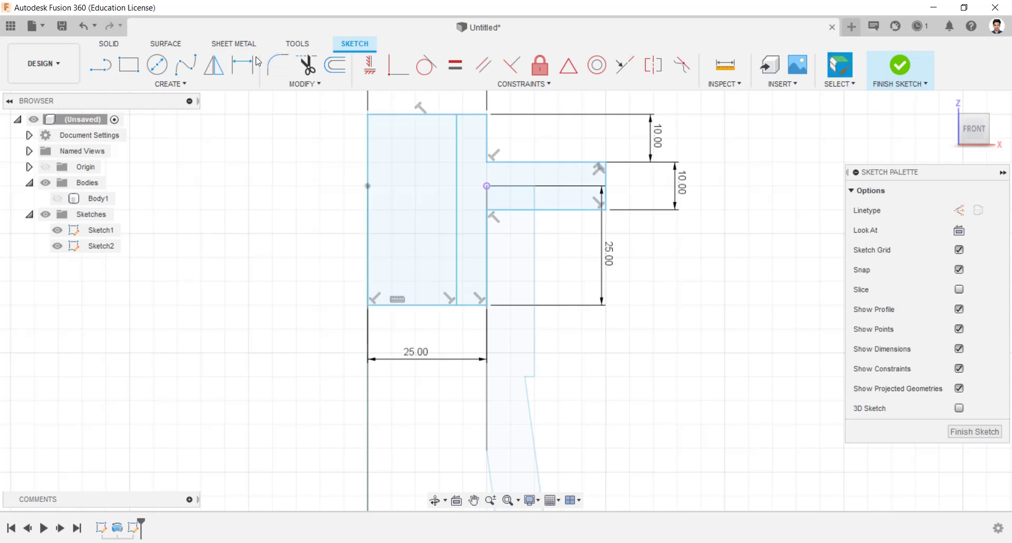
pyautogui.press('d')
pyautogui.click(457, 216)
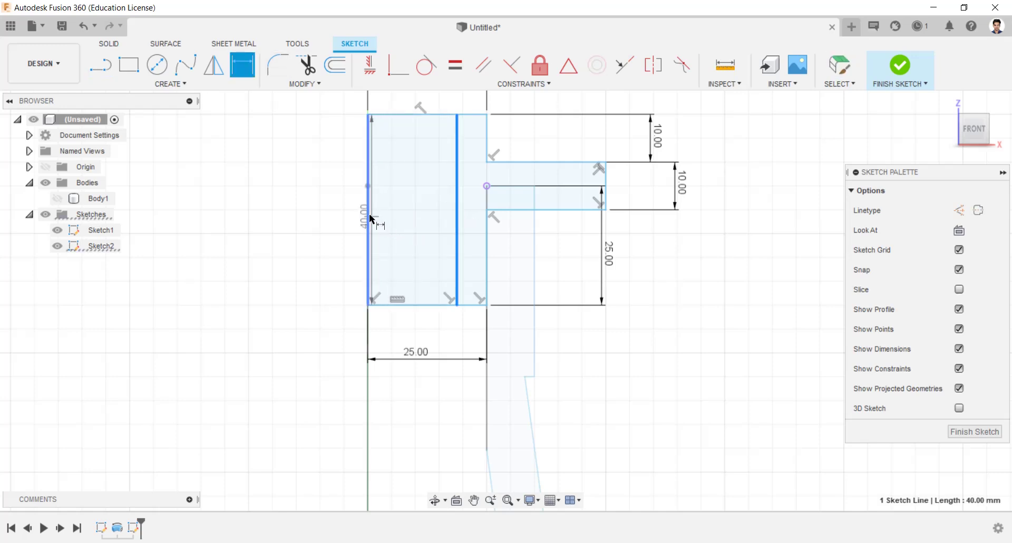
pyautogui.click(368, 218)
pyautogui.click(405, 224)
pyautogui.write('19')
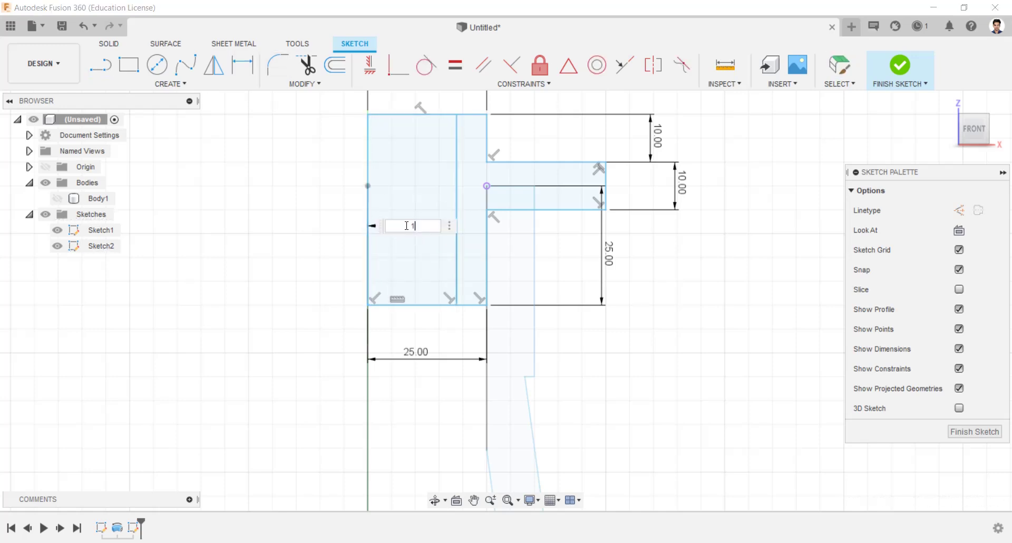
pyautogui.press('Return')
# - Make the corner under the flange coincident with the top inner corner of the body's wall profile
pyautogui.scroll(-2, 406, 225)
pyautogui.click(398, 65)
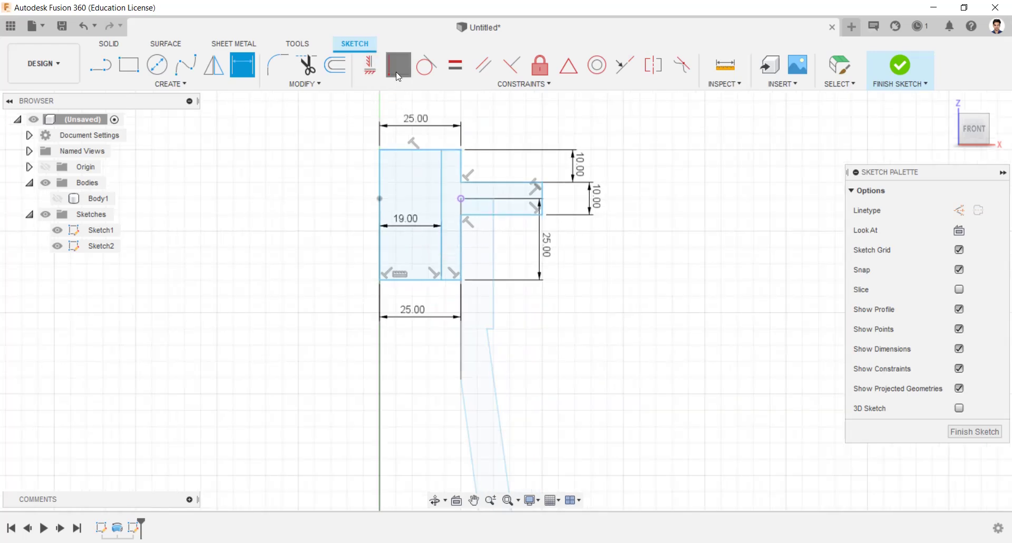
pyautogui.click(461, 198)
pyautogui.scroll(-1, 481, 221)
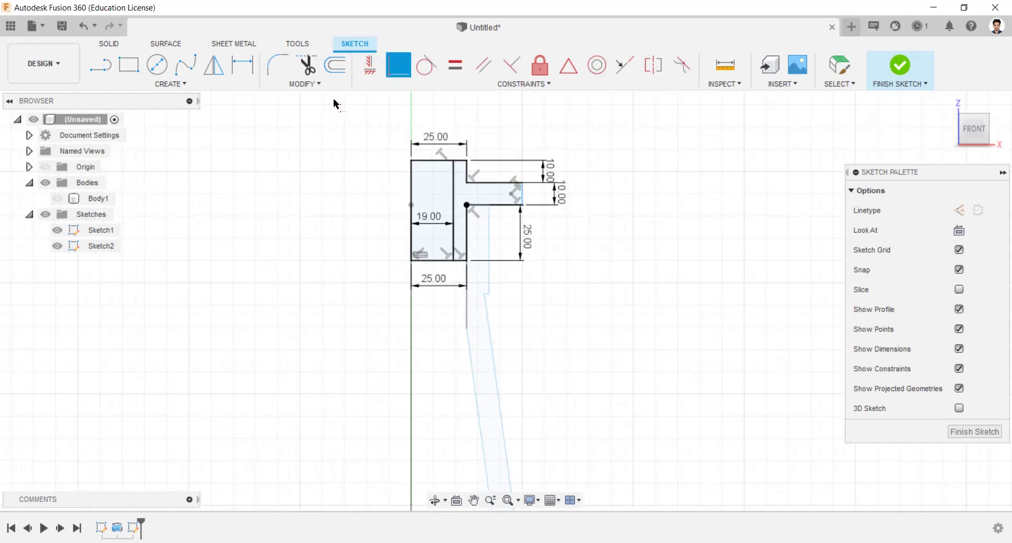
# - Dimension the flange's outer edge at 45 mm from the centre line
pyautogui.click(236, 66)
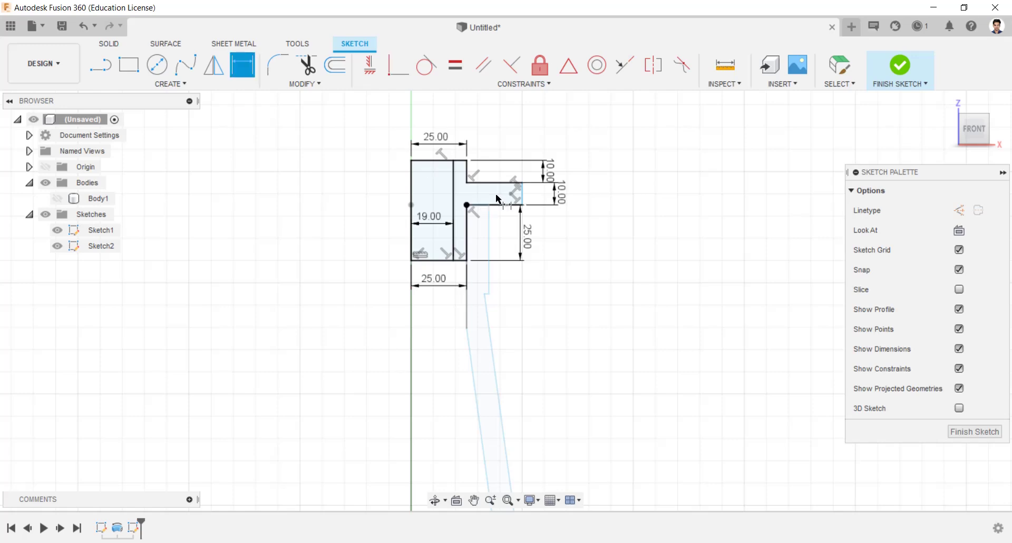
pyautogui.click(522, 196)
pyautogui.click(412, 187)
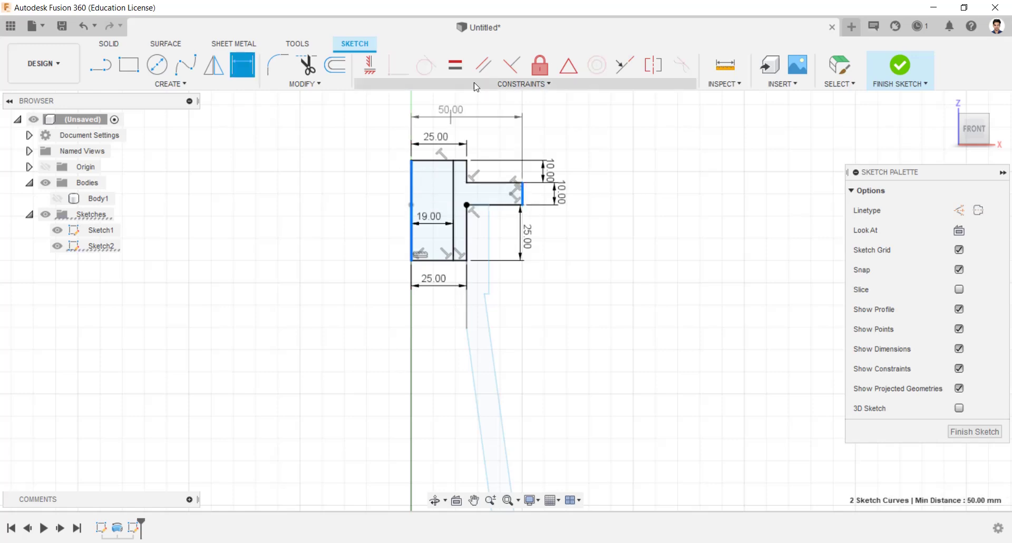
pyautogui.click(485, 112)
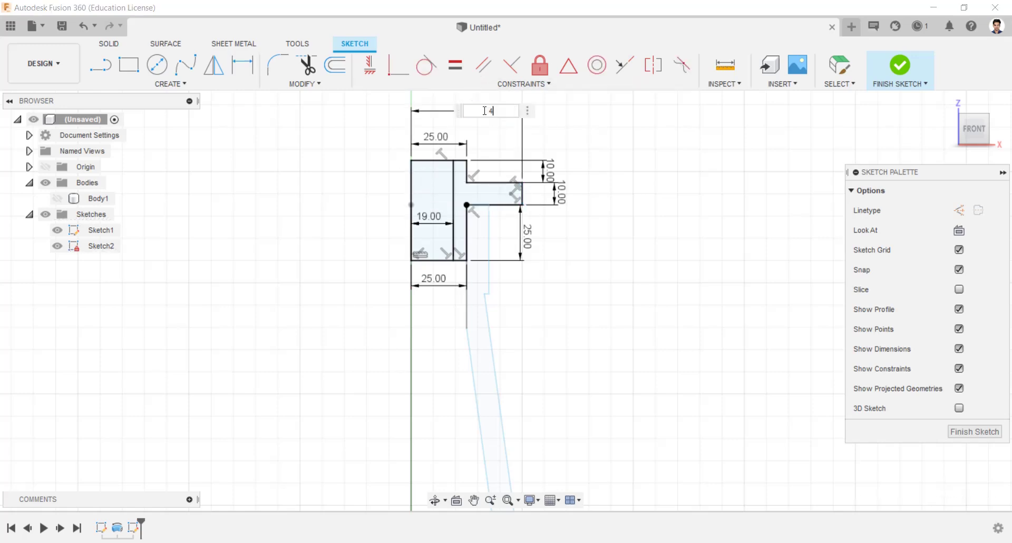
pyautogui.press('Return')
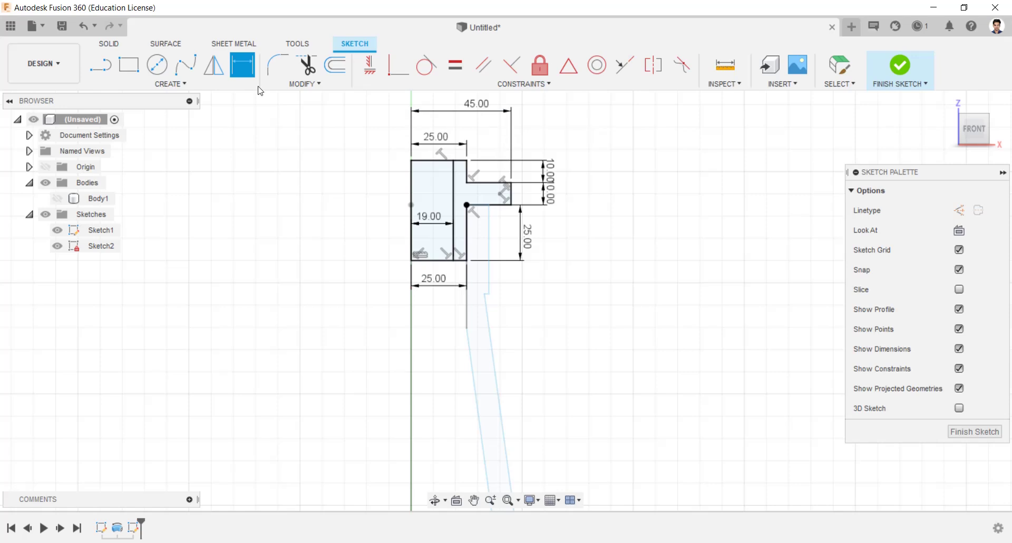
# - Draw a 3-Tangent Circle touching the flange's upper, outer and lower edges
pyautogui.click(157, 65)
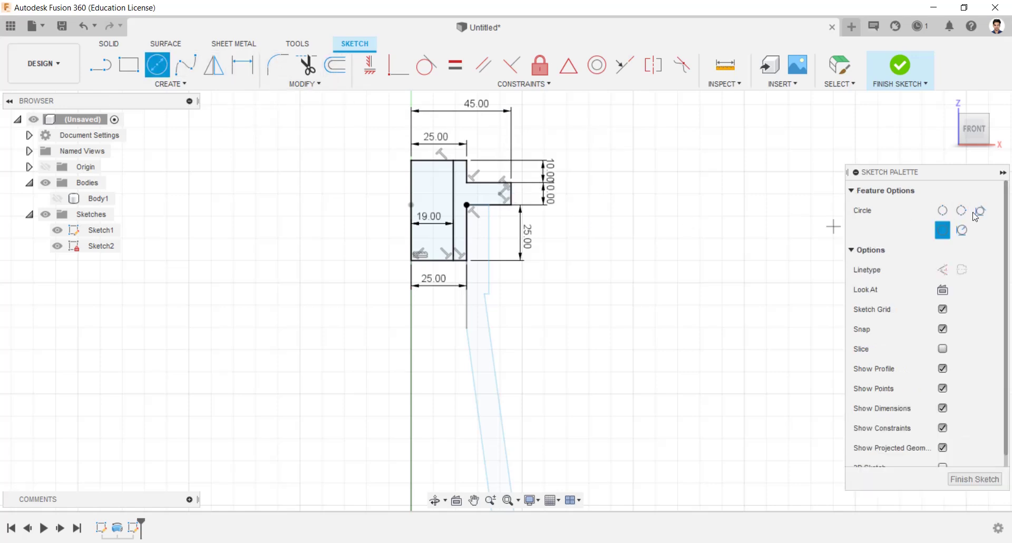
pyautogui.click(979, 212)
pyautogui.scroll(2, 505, 190)
pyautogui.click(488, 180)
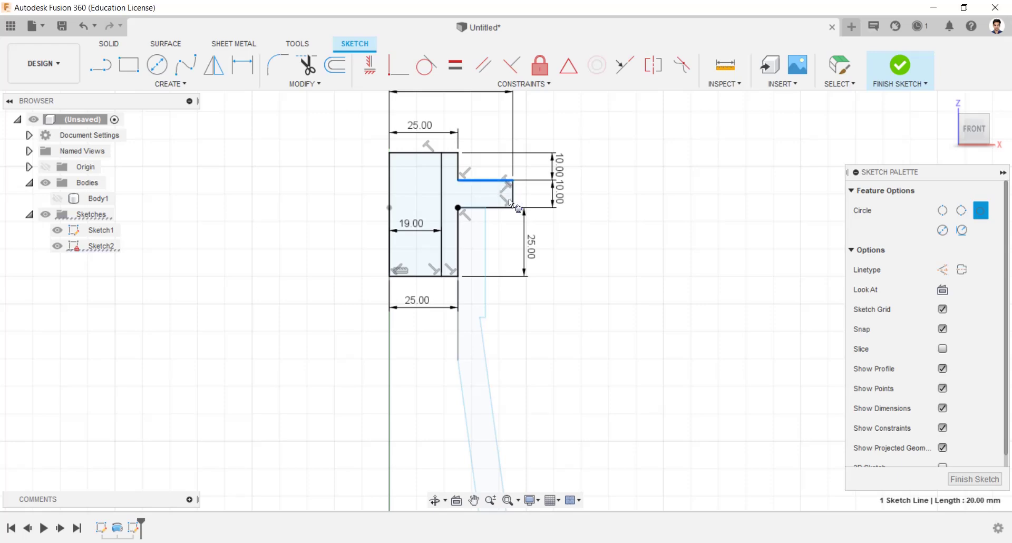
pyautogui.click(514, 198)
pyautogui.click(489, 205)
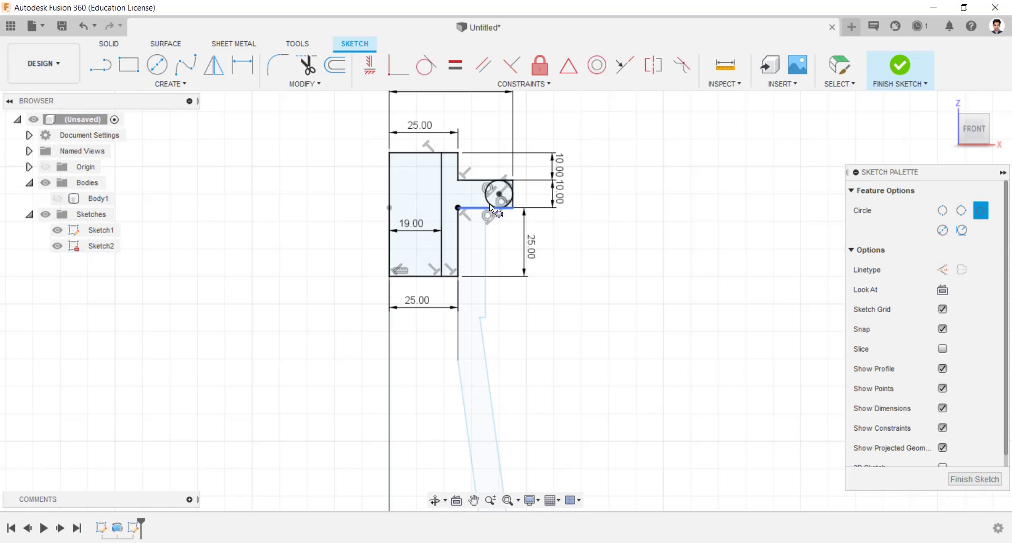
# - Trim the flange's outer corners and the circle's inner half to leave a rounded flange end, and finish the sketch
pyautogui.scroll(3, 489, 203)
pyautogui.click(306, 66)
pyautogui.scroll(4, 500, 185)
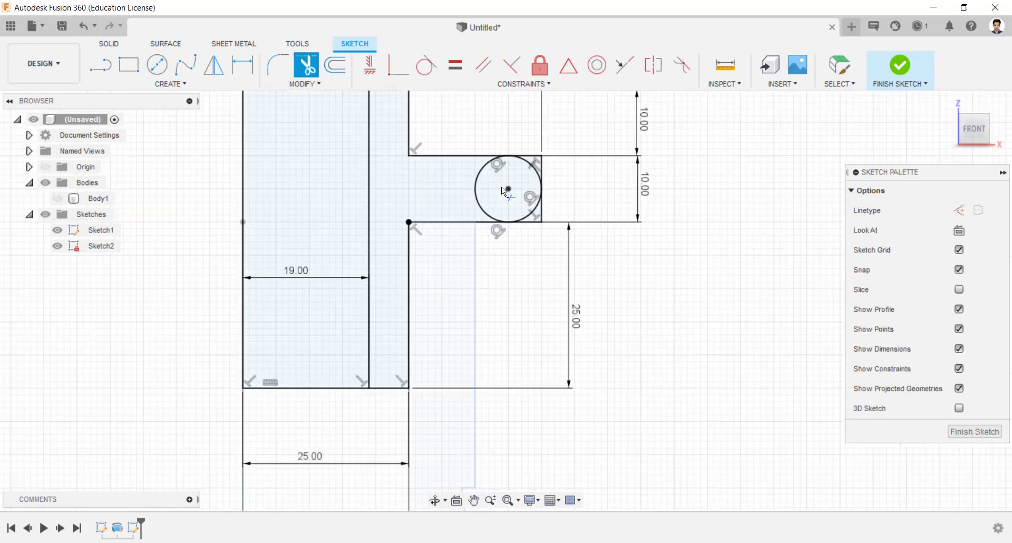
pyautogui.click(559, 238)
pyautogui.click(560, 232)
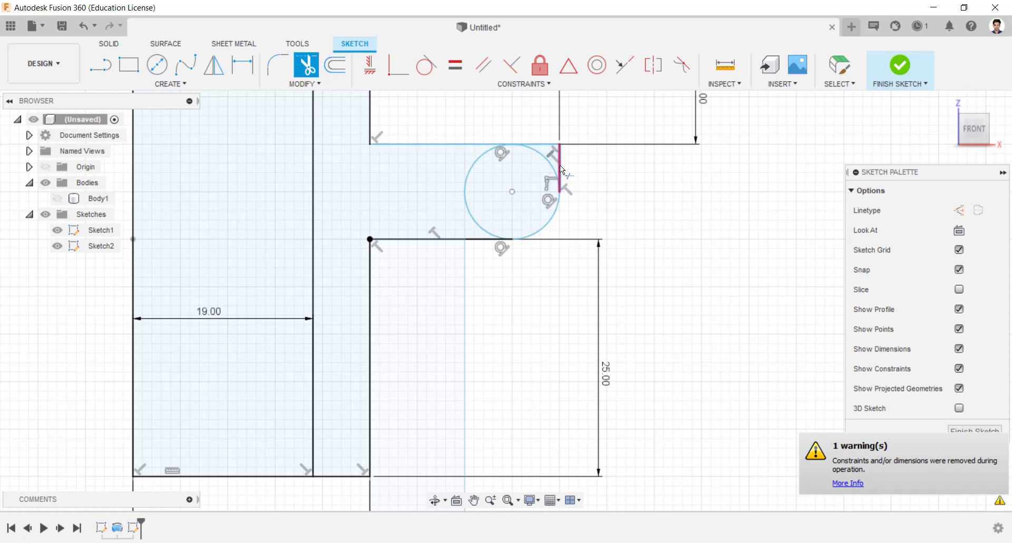
pyautogui.click(539, 141)
pyautogui.click(476, 161)
pyautogui.scroll(-5, 476, 163)
pyautogui.moveTo(476, 197); pyautogui.dragTo(497, 243, button='middle')
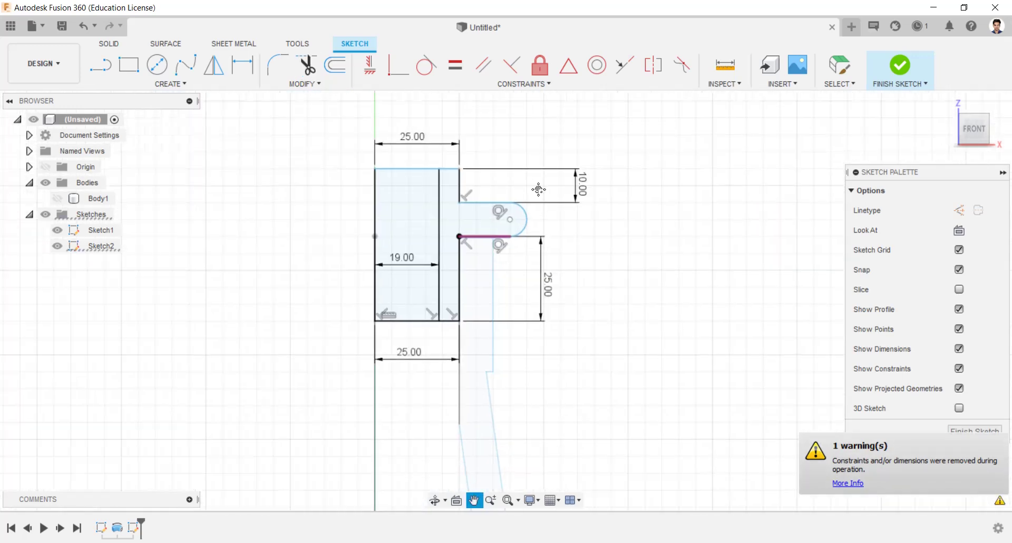
pyautogui.click(900, 65)
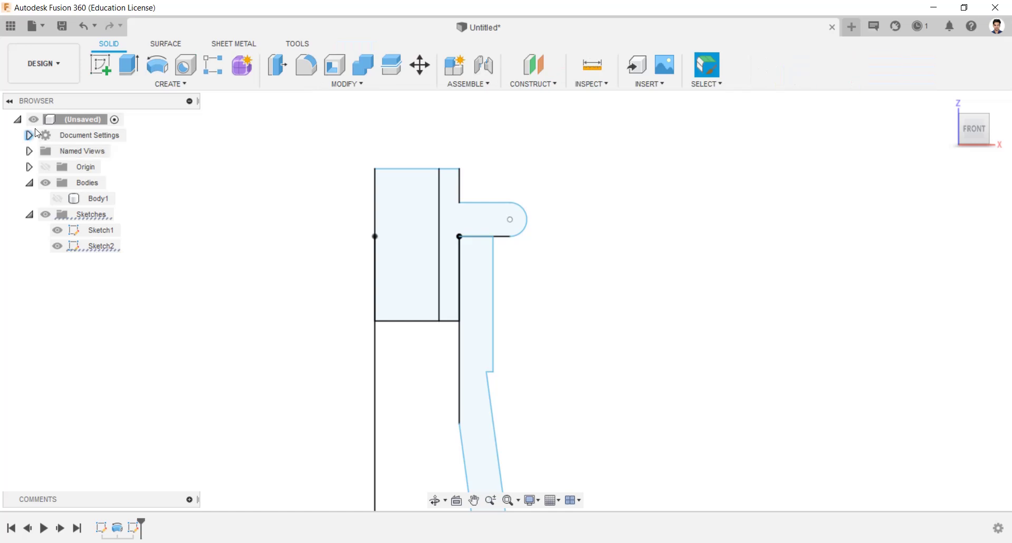
# - Revolve the flanged nut profile 360 degrees about the centre line as a new body
pyautogui.click(157, 64)
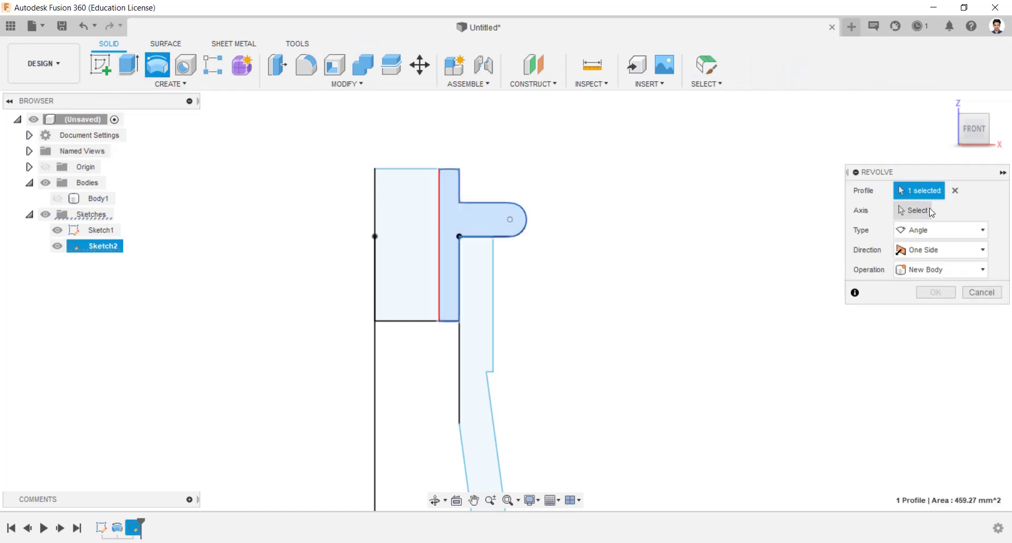
pyautogui.click(922, 210)
pyautogui.click(376, 249)
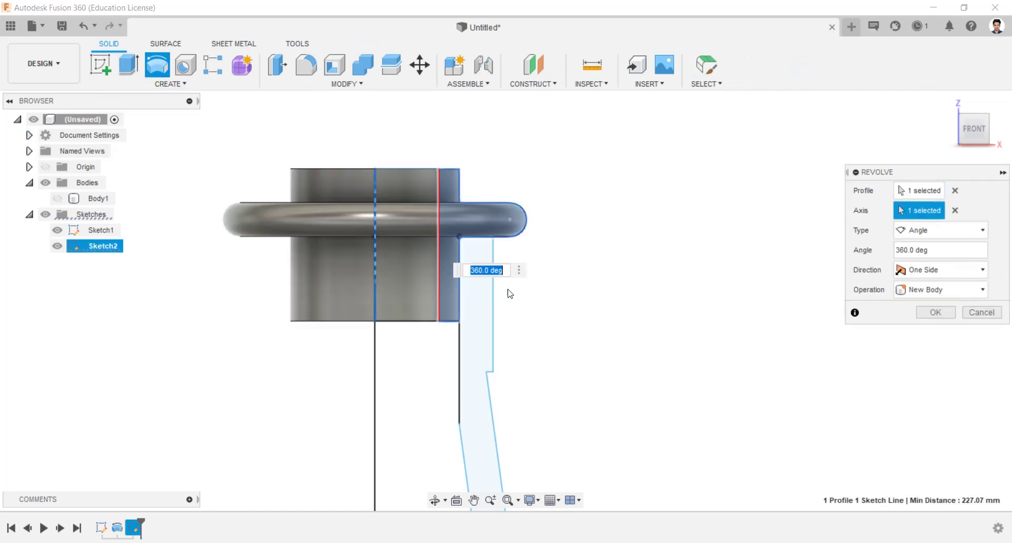
pyautogui.click(936, 312)
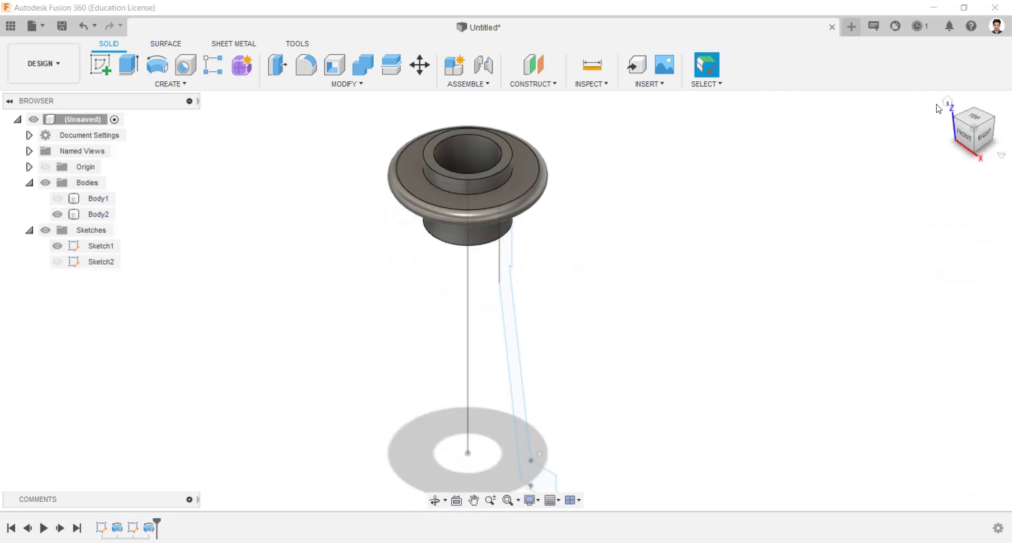
# - Create a construction plane offset 10 mm from the nut's top face
pyautogui.click(542, 75)
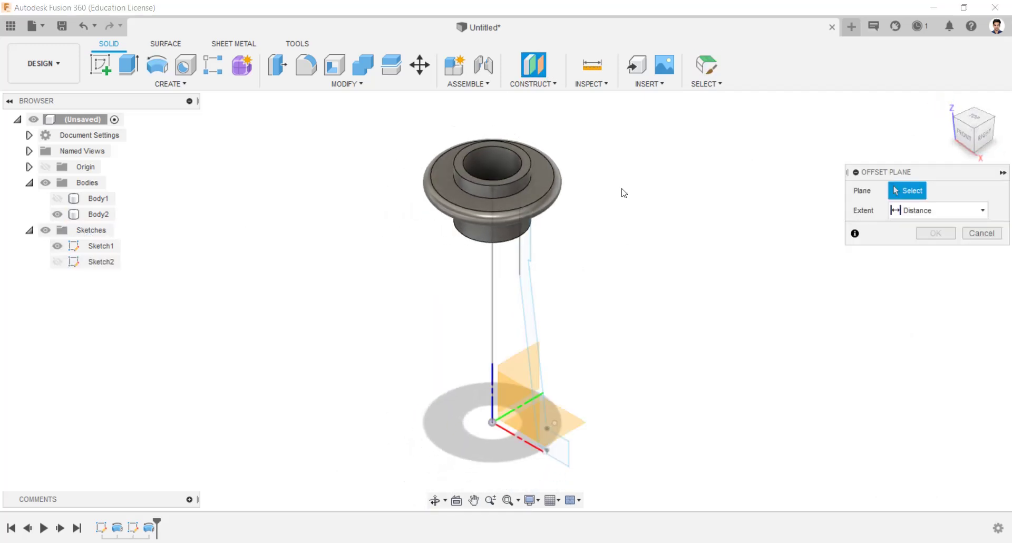
pyautogui.click(524, 159)
pyautogui.write('2')
pyautogui.press('Return')
pyautogui.write('10')
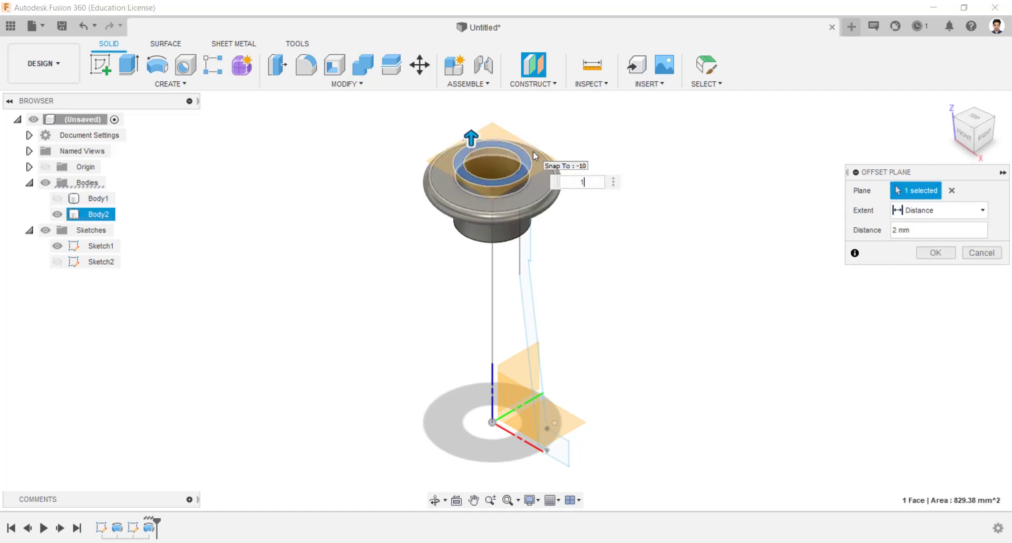
pyautogui.press('Return')
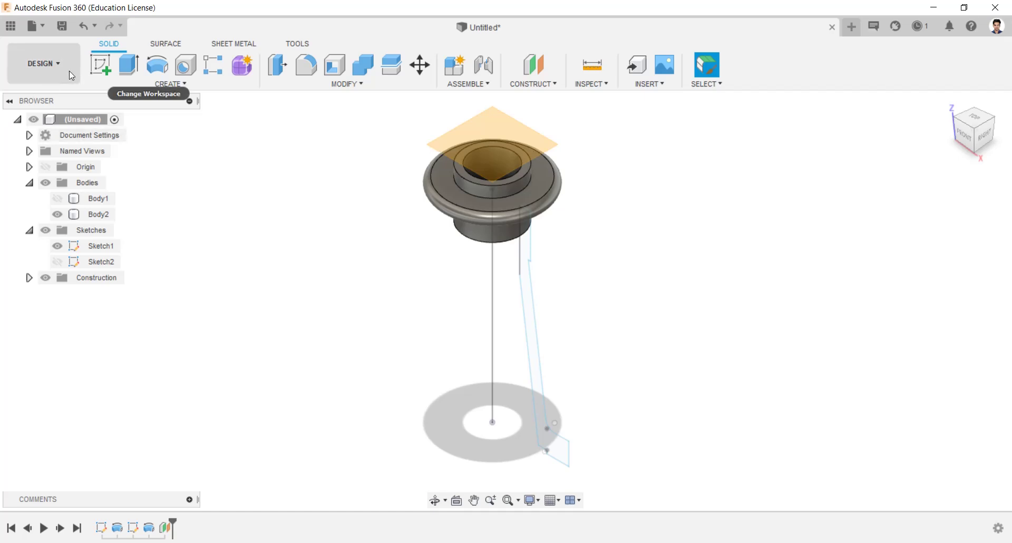
# - Start a coil on the offset plane with a 38 mm diameter circle centred on the nut's axis
pyautogui.click(170, 84)
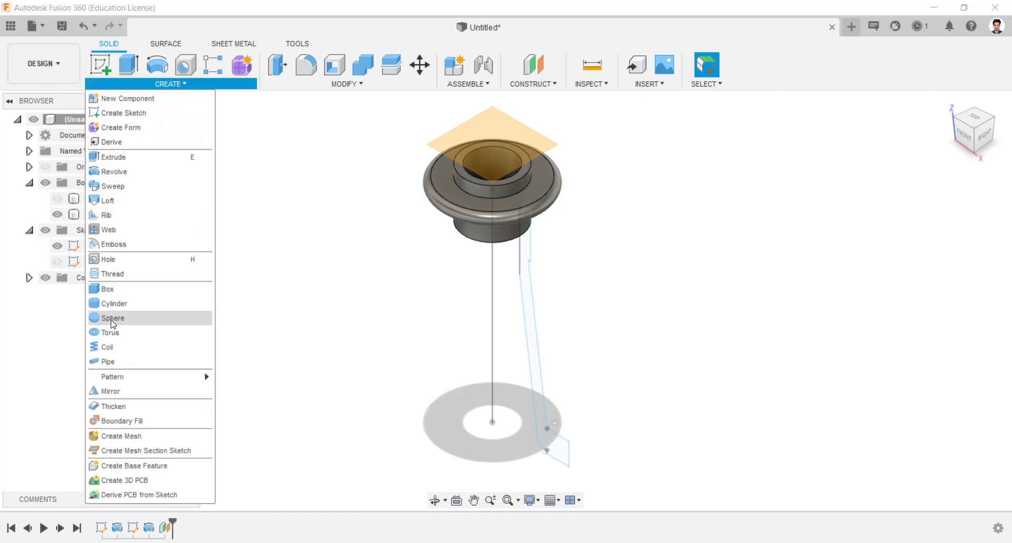
pyautogui.click(110, 348)
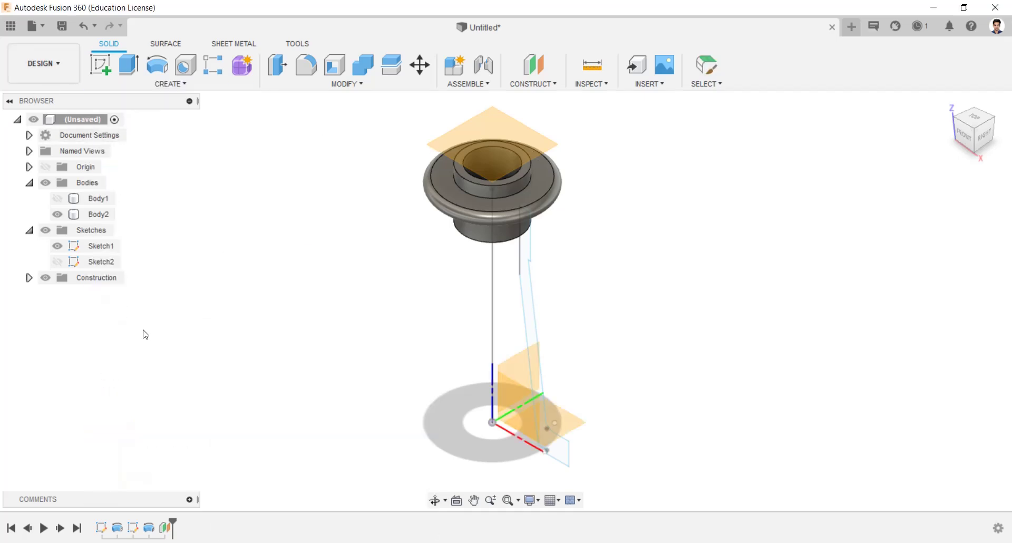
pyautogui.click(487, 149)
pyautogui.click(493, 152)
pyautogui.write('38')
pyautogui.press('Return')
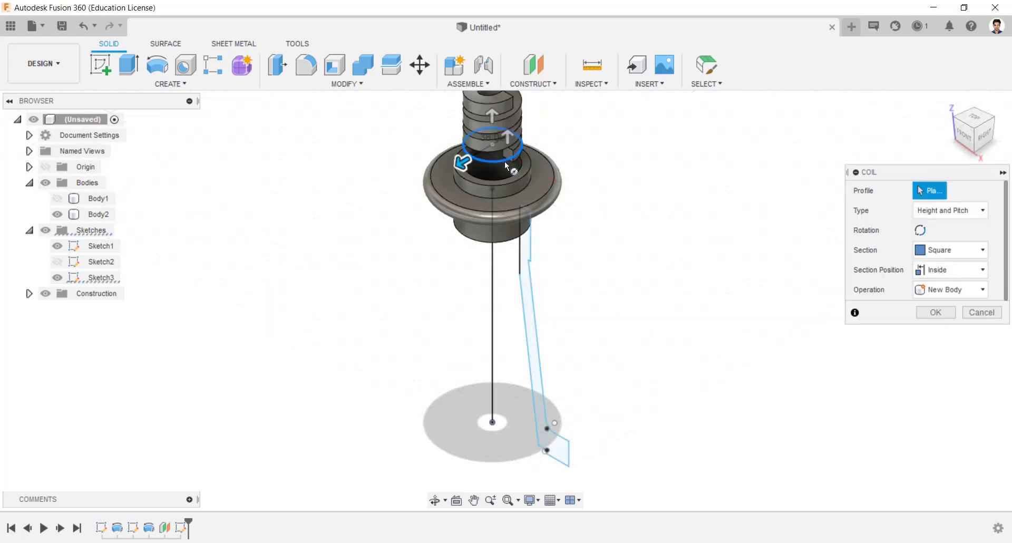
# - Define the coil by Height and Pitch, with a height of -70 mm and a pitch of -7 mm
pyautogui.scroll(-2, 509, 143)
pyautogui.moveTo(498, 127); pyautogui.dragTo(499, 235)
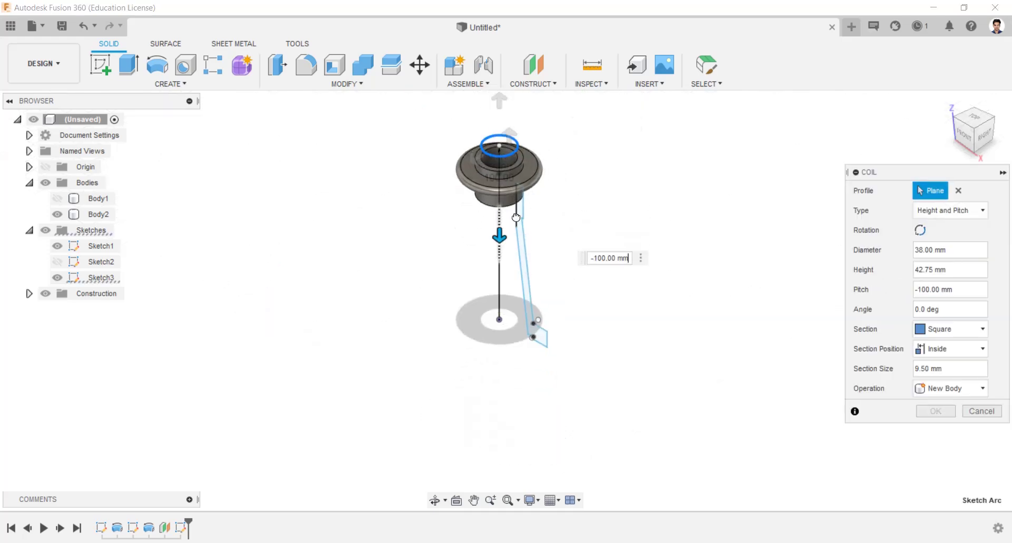
pyautogui.click(963, 206)
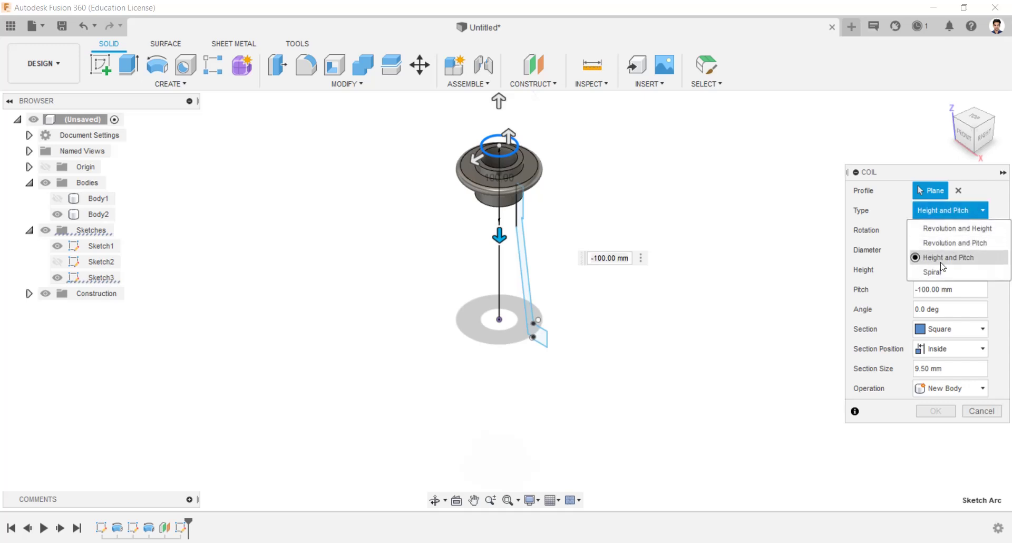
pyautogui.click(939, 257)
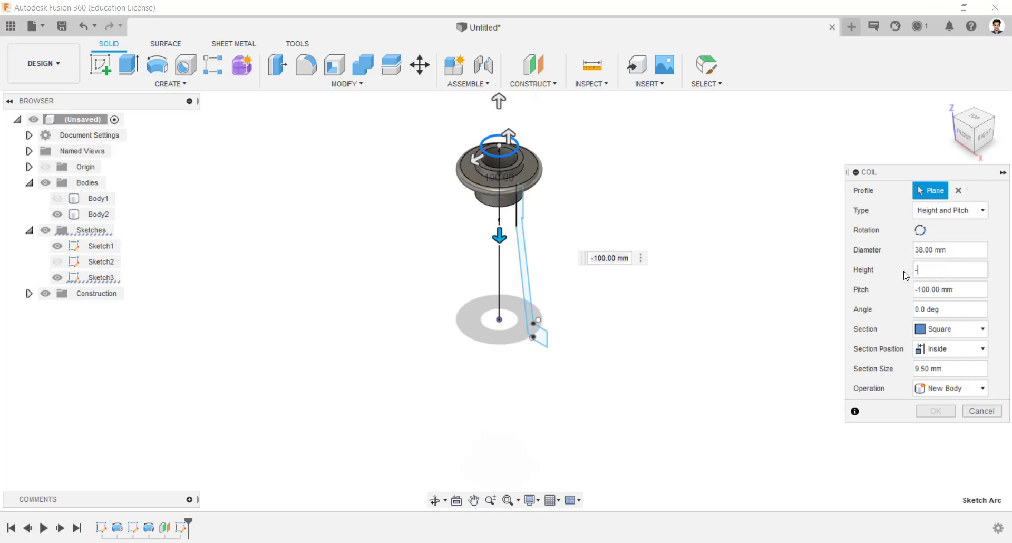
pyautogui.press('Return')
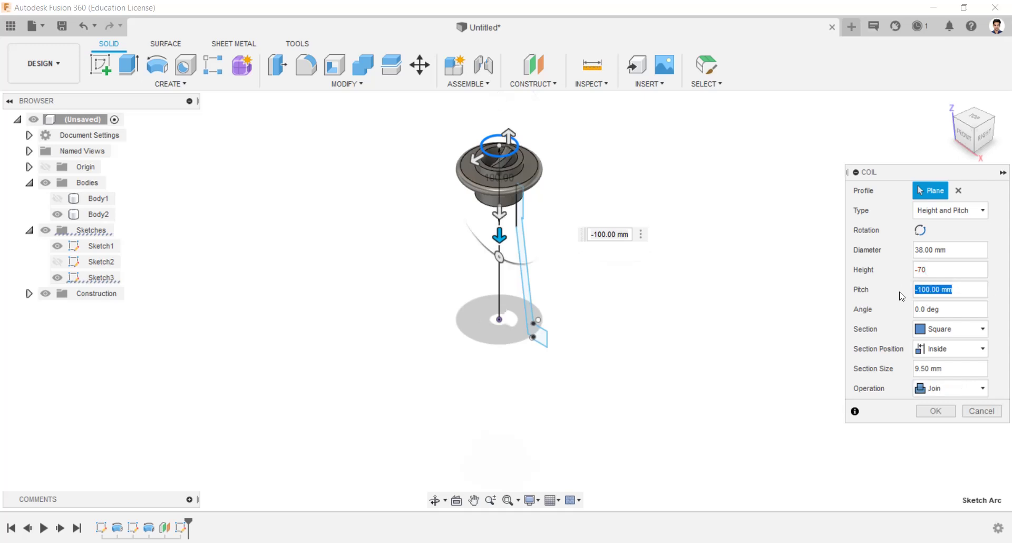
pyautogui.write('-7')
pyautogui.press('Return')
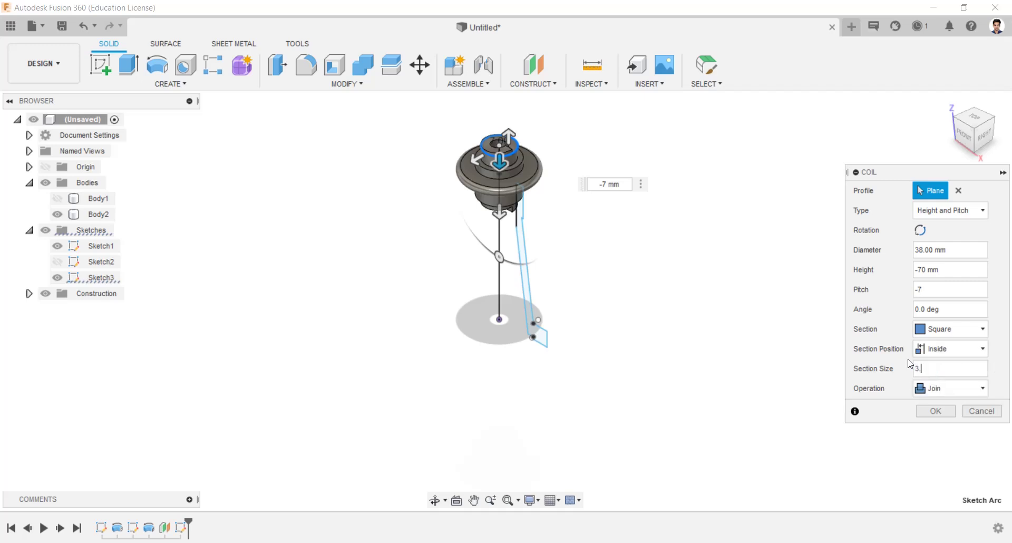
# - Give the coil a 3.5 mm square section positioned inside, and create it joined to the nut
pyautogui.press('Return')
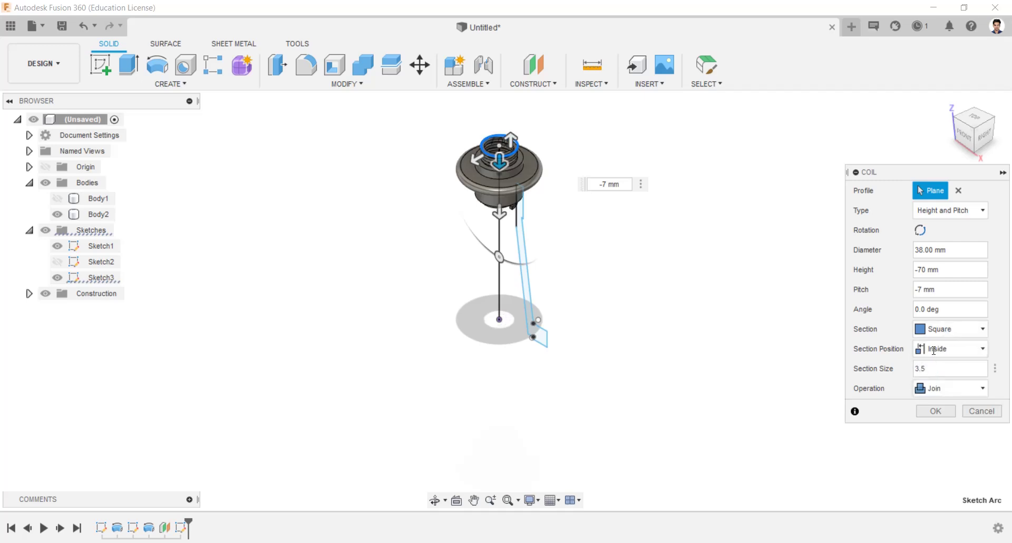
pyautogui.click(932, 329)
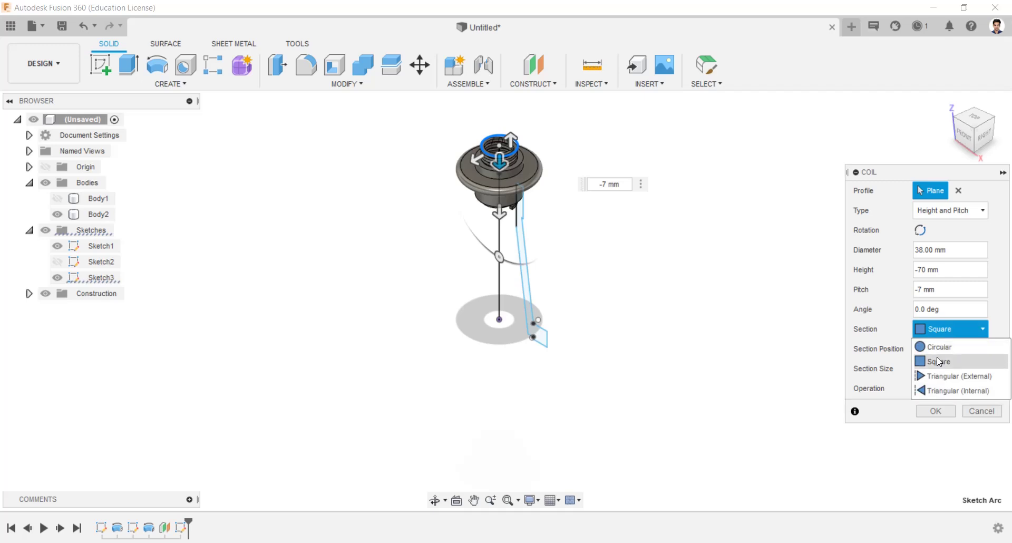
pyautogui.click(934, 358)
pyautogui.click(935, 349)
pyautogui.click(941, 367)
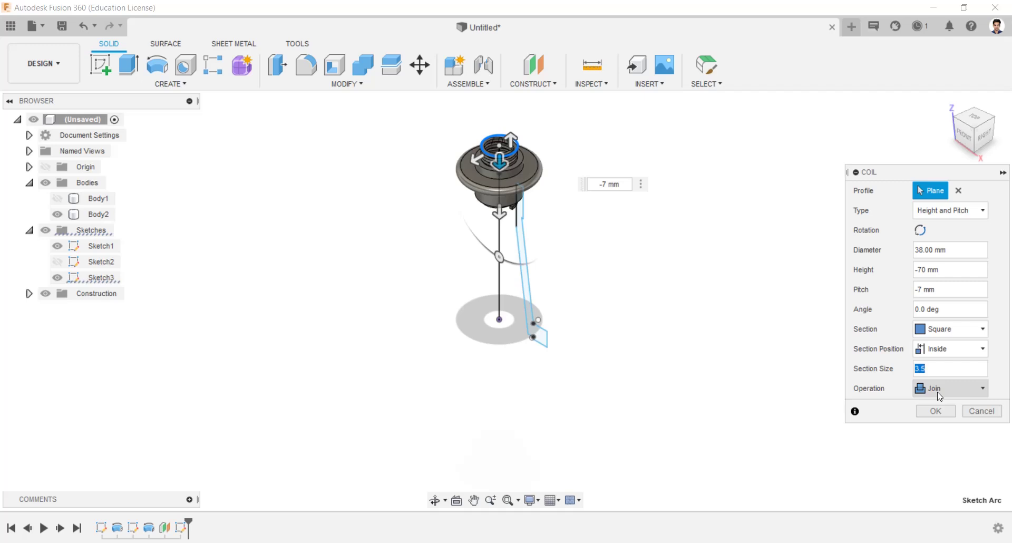
pyautogui.click(935, 410)
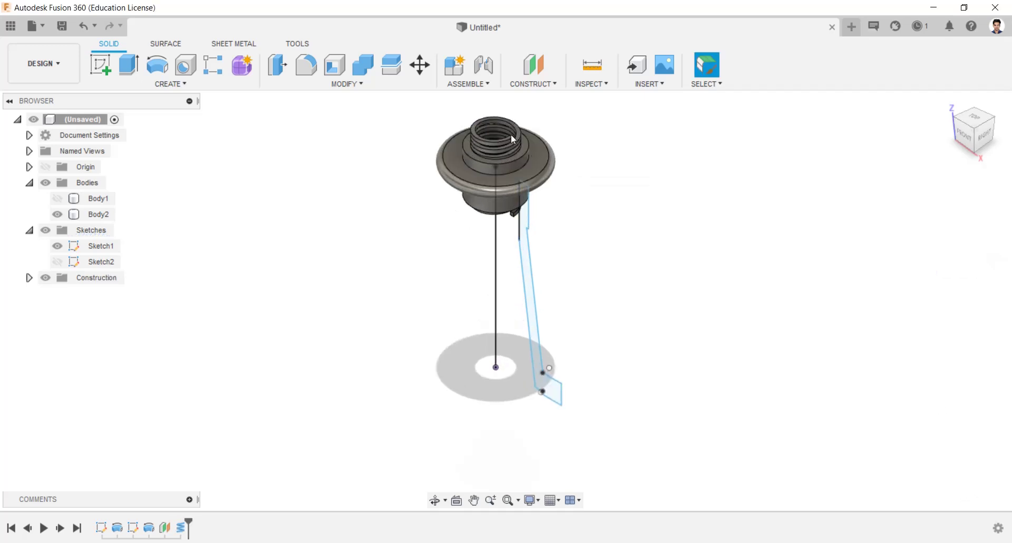
# - Split the threaded nut body using its top and bottom faces as the splitting tools
pyautogui.click(391, 65)
pyautogui.click(495, 169)
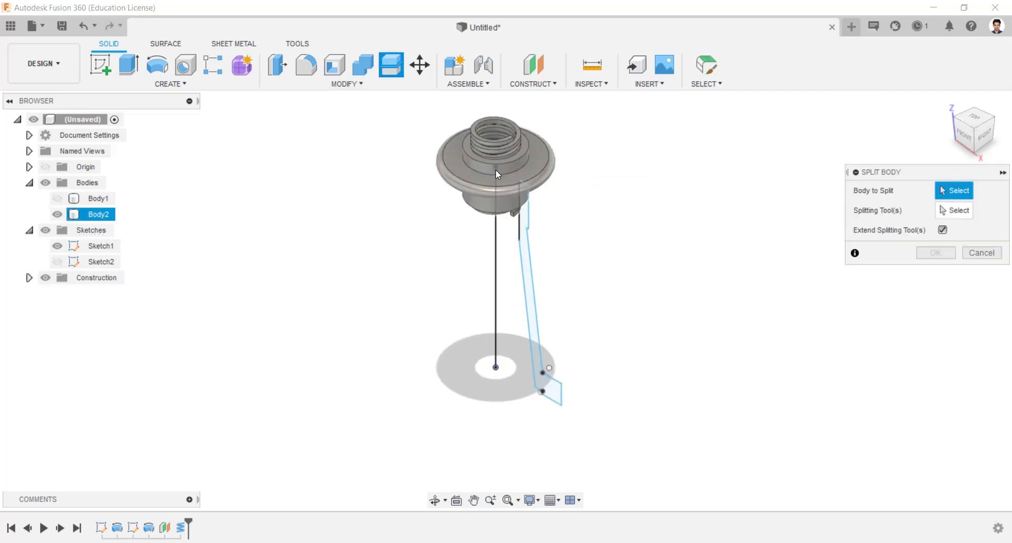
pyautogui.click(949, 209)
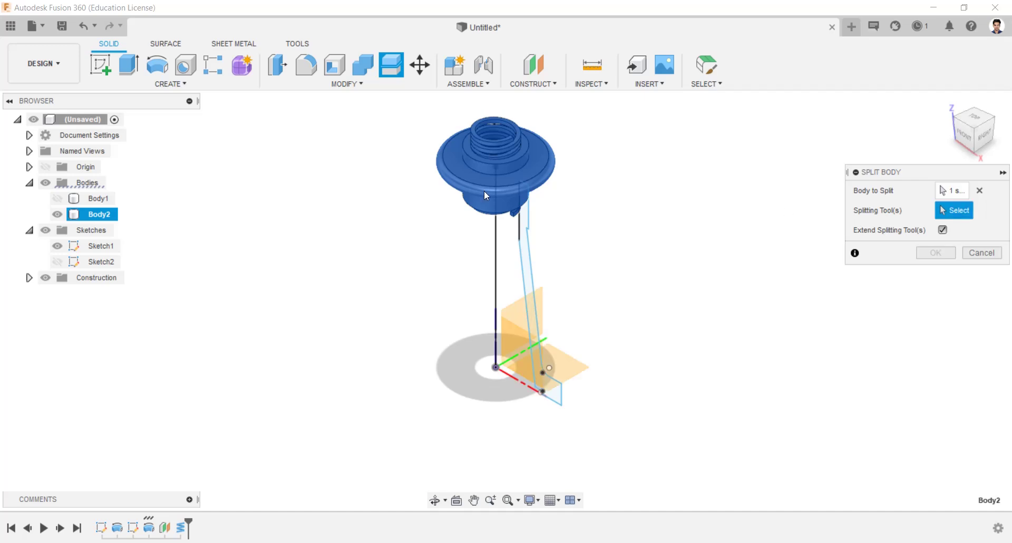
pyautogui.click(467, 153)
pyautogui.keyDown('shift'); pyautogui.moveTo(466, 153); pyautogui.dragTo(511, 169, button='middle'); pyautogui.keyUp('shift')
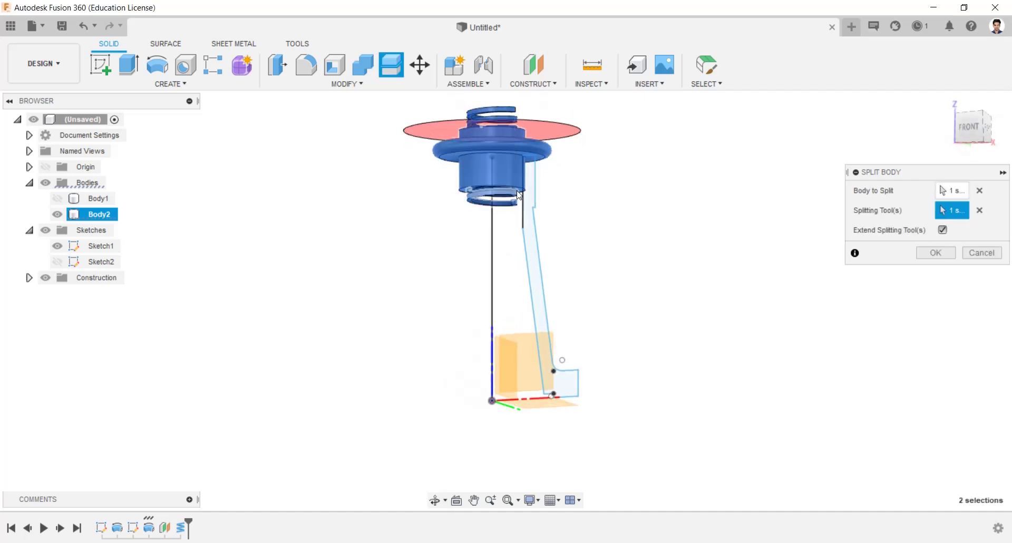
pyautogui.scroll(3, 520, 188)
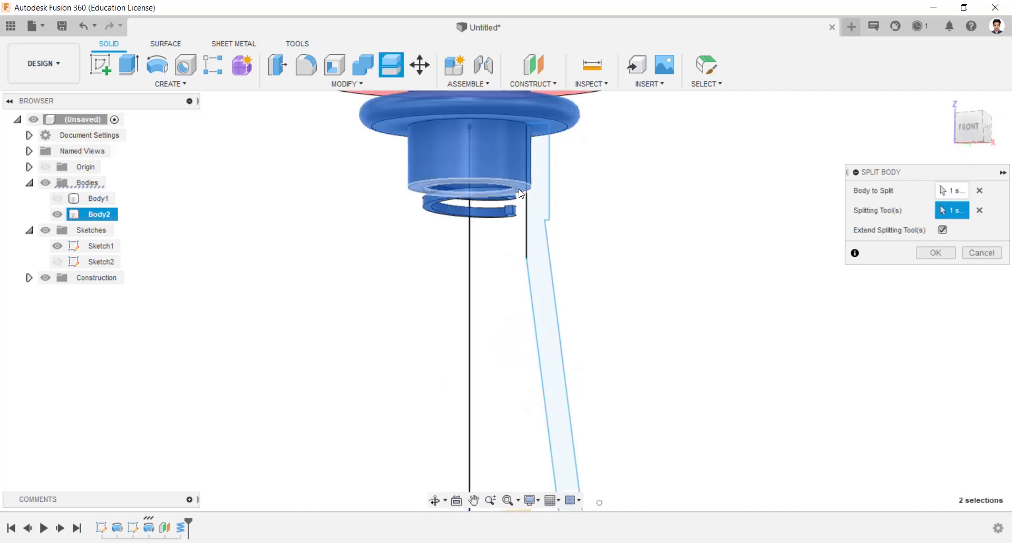
pyautogui.scroll(-5, 520, 193)
pyautogui.click(937, 253)
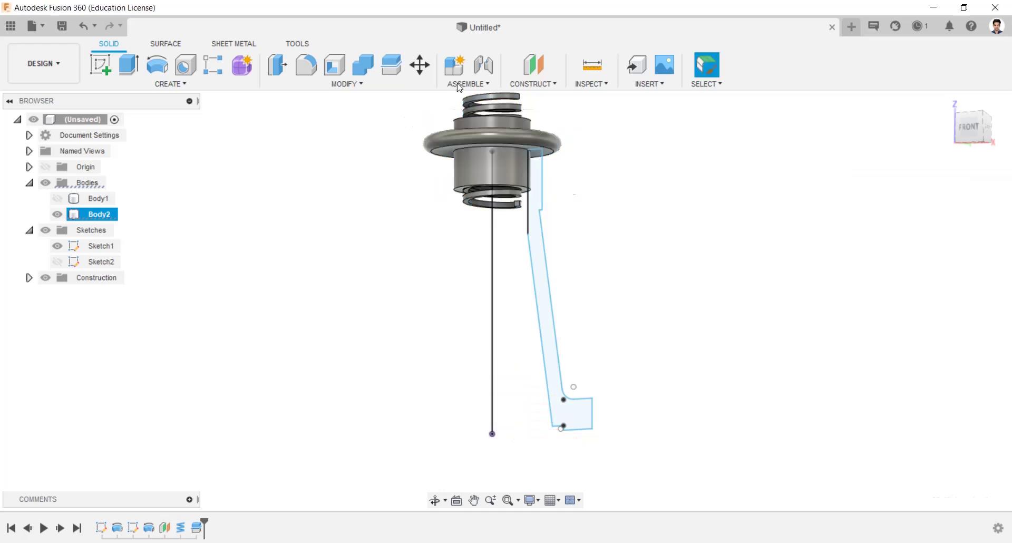
# - Remove the two split-off coil bodies protruding above and below the nut
pyautogui.moveTo(492, 152); pyautogui.dragTo(506, 240, button='middle')
pyautogui.click(100, 246)
pyautogui.rightClick(103, 250)
pyautogui.click(127, 439)
pyautogui.click(97, 234)
pyautogui.rightClick(97, 234)
pyautogui.click(132, 425)
pyautogui.keyDown('shift'); pyautogui.moveTo(553, 207); pyautogui.dragTo(543, 287, button='middle'); pyautogui.keyUp('shift')
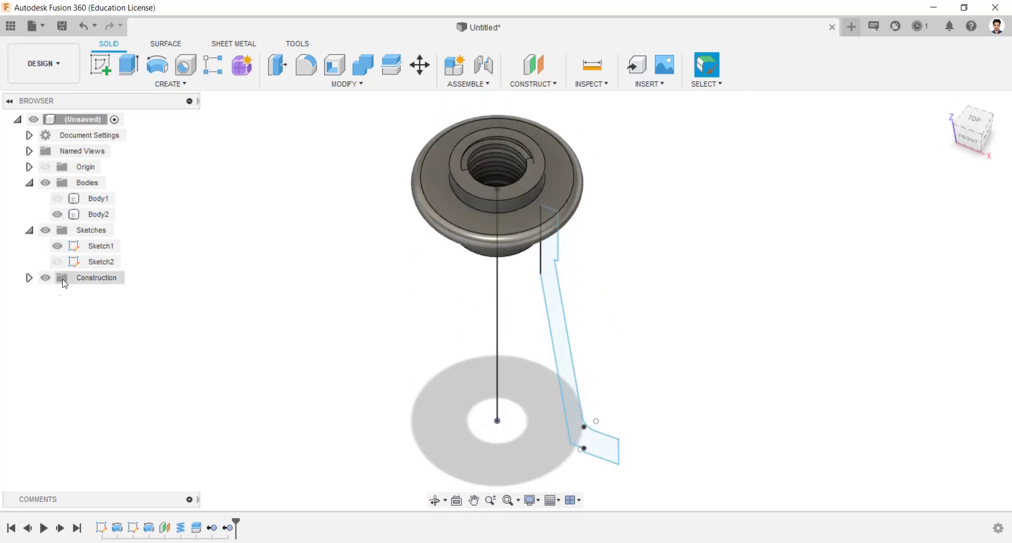
# - Hide the nut body and start a sketch on the construction plane with the first profile sketch hidden
pyautogui.click(29, 277)
pyautogui.click(58, 214)
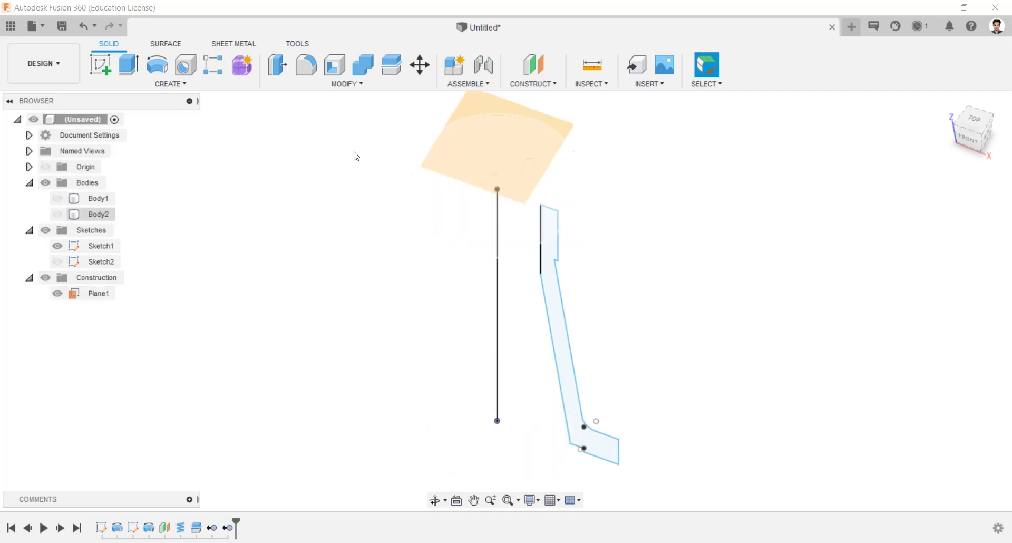
pyautogui.click(488, 120)
pyautogui.rightClick(486, 128)
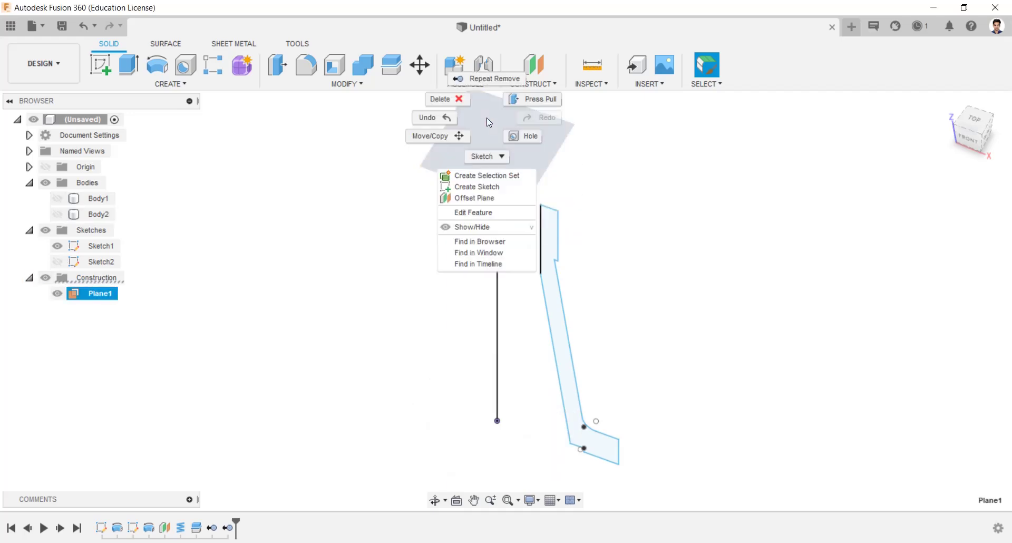
pyautogui.click(469, 185)
pyautogui.click(57, 245)
# - Draw two concentric circles centred on the origin with diameters of 38 mm and 45 mm
pyautogui.click(157, 65)
pyautogui.click(531, 329)
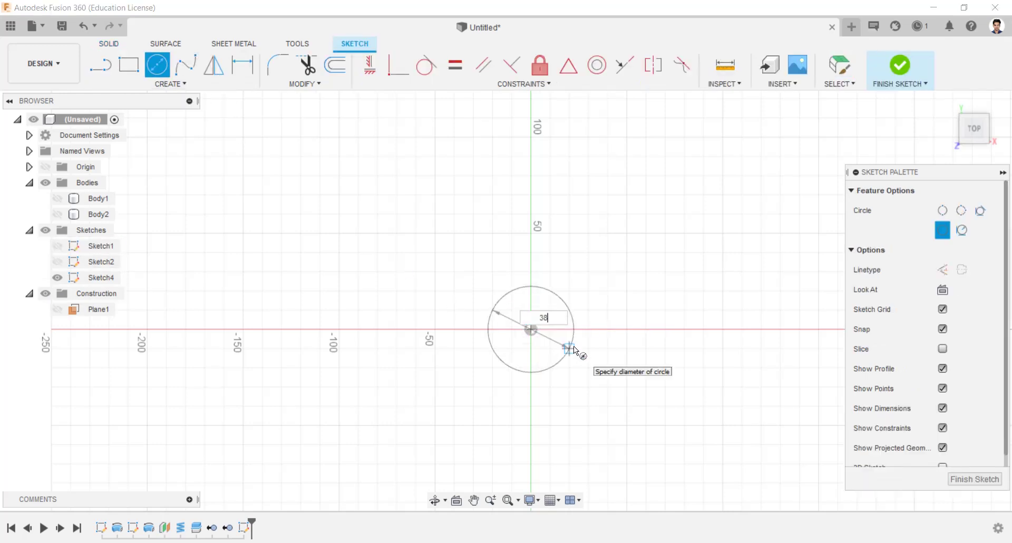
pyautogui.press('Return')
pyautogui.press('c')
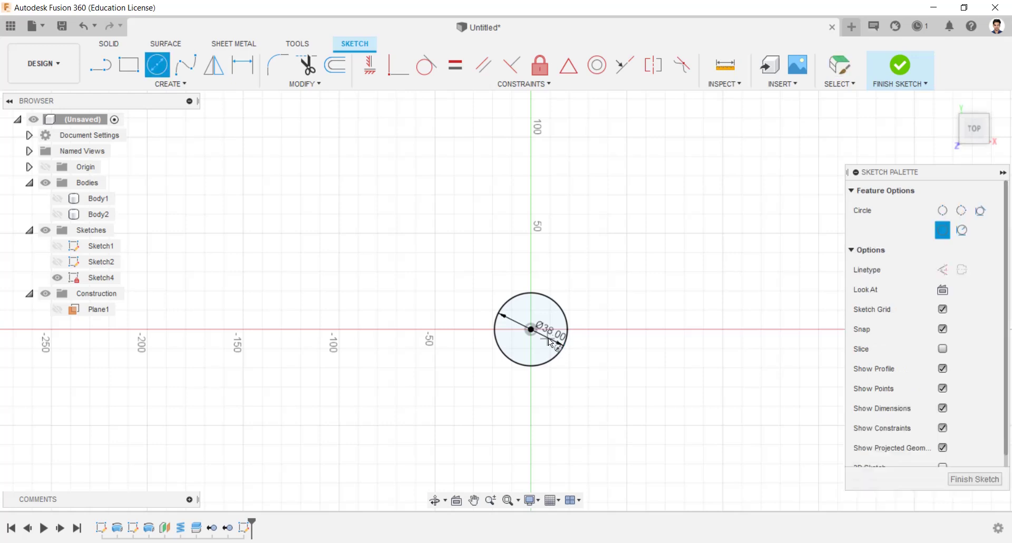
pyautogui.click(531, 330)
pyautogui.write('45')
pyautogui.press('Return')
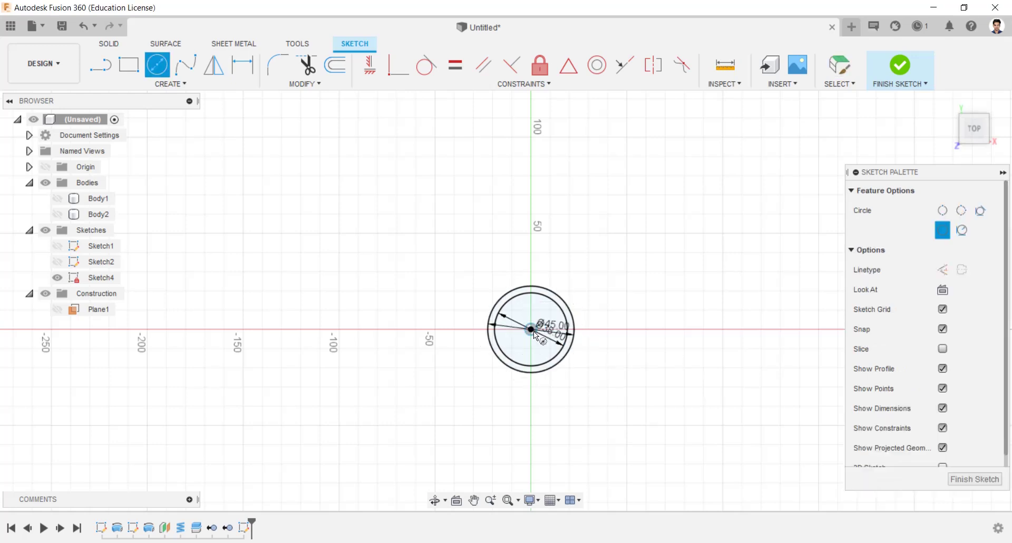
pyautogui.press('Escape')
# - Finish the sketch and extrude the inner 38 mm circle by -157 mm as a new body
pyautogui.moveTo(548, 330)
pyautogui.keyDown('shift'); pyautogui.mouseDown(button='middle')
pyautogui.moveTo(583, 278)
pyautogui.moveTo(448, 336)
pyautogui.mouseUp(button='middle'); pyautogui.keyUp('shift')
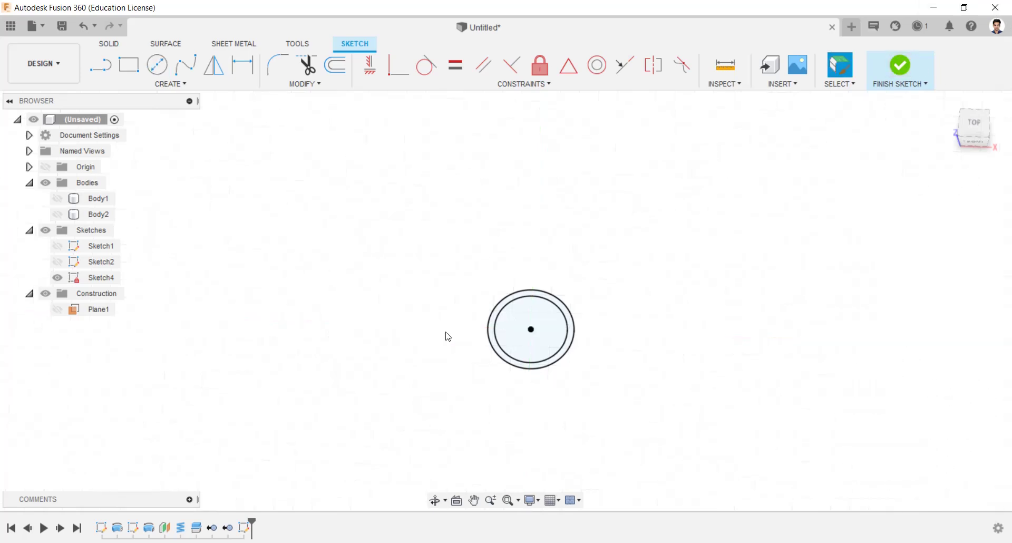
pyautogui.moveTo(448, 337); pyautogui.dragTo(449, 290, button='right')
pyautogui.click(130, 63)
pyautogui.click(556, 328)
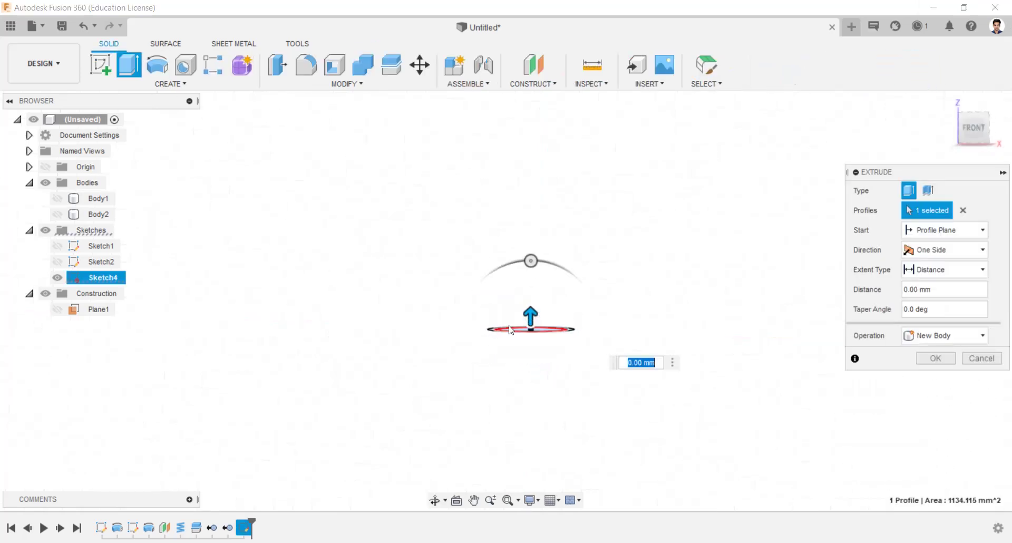
pyautogui.write('-157')
pyautogui.press('Return')
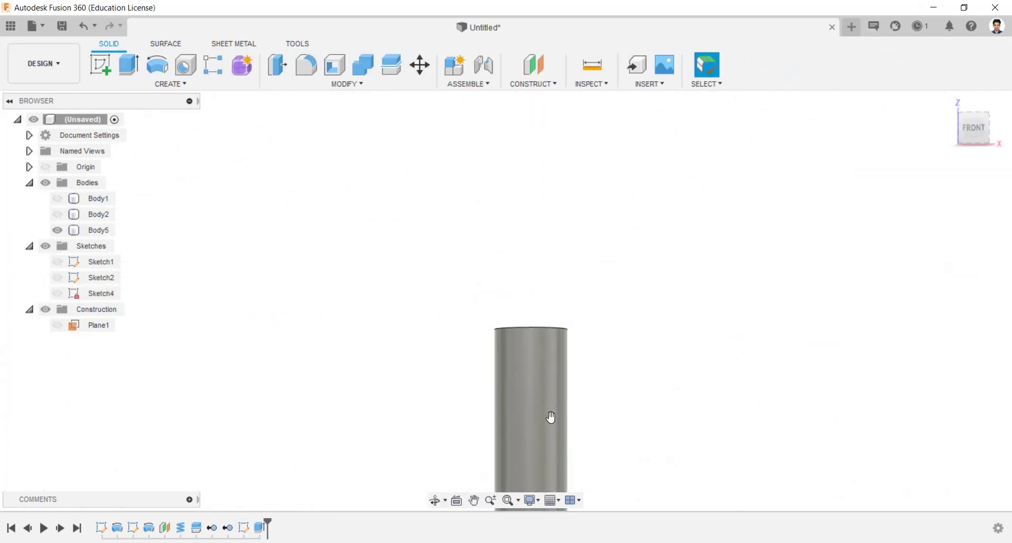
# - Start a Height and Pitch coil on the horizontal origin plane, centred at the origin, with 38 mm diameter, 250 mm height and 7 mm pitch
pyautogui.scroll(-3, 571, 385)
pyautogui.moveTo(610, 402); pyautogui.dragTo(492, 261, button='middle')
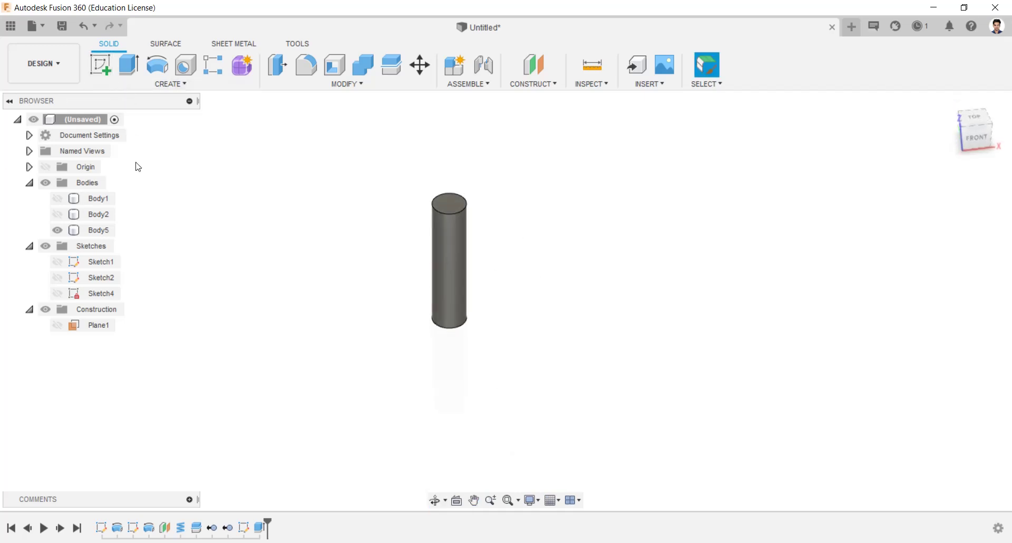
pyautogui.click(141, 86)
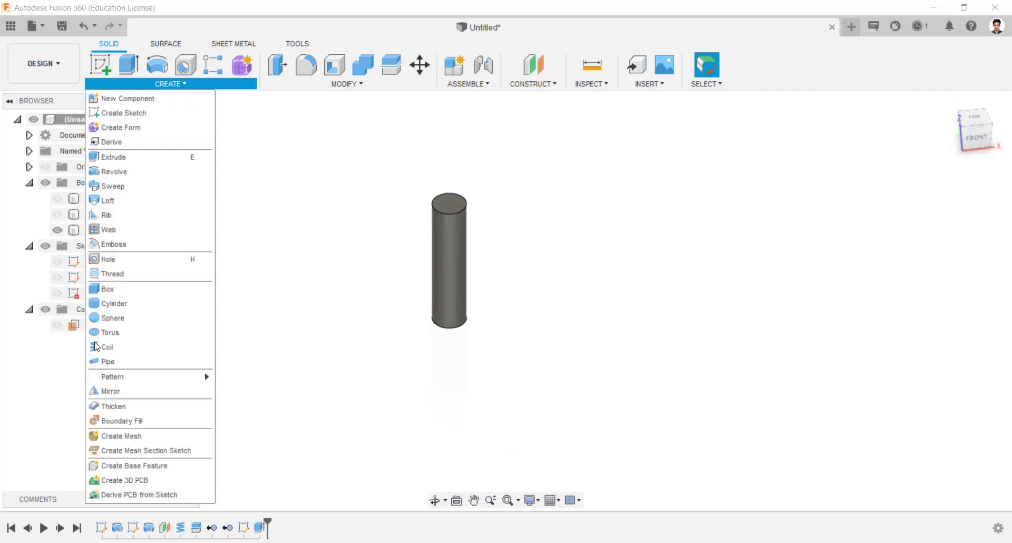
pyautogui.click(100, 348)
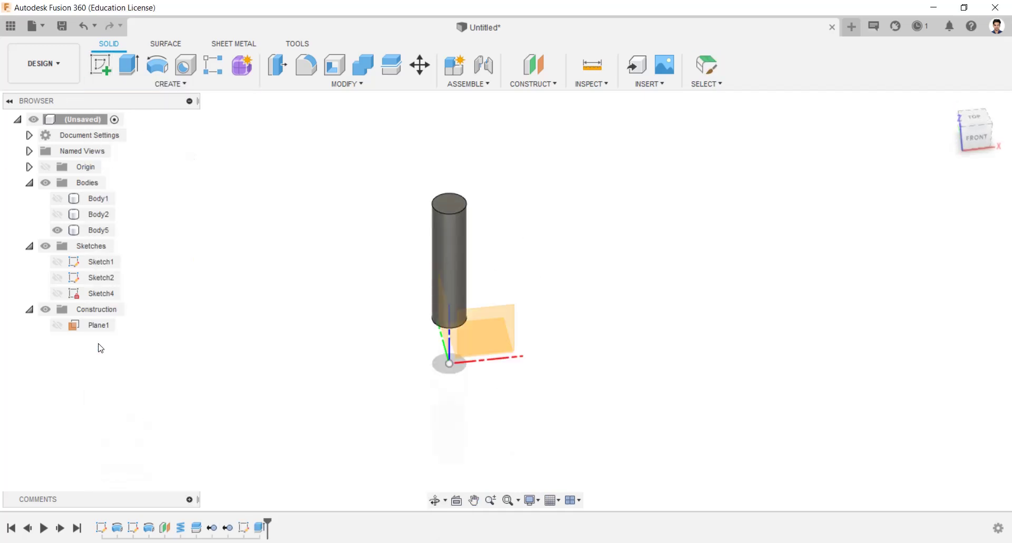
pyautogui.click(451, 345)
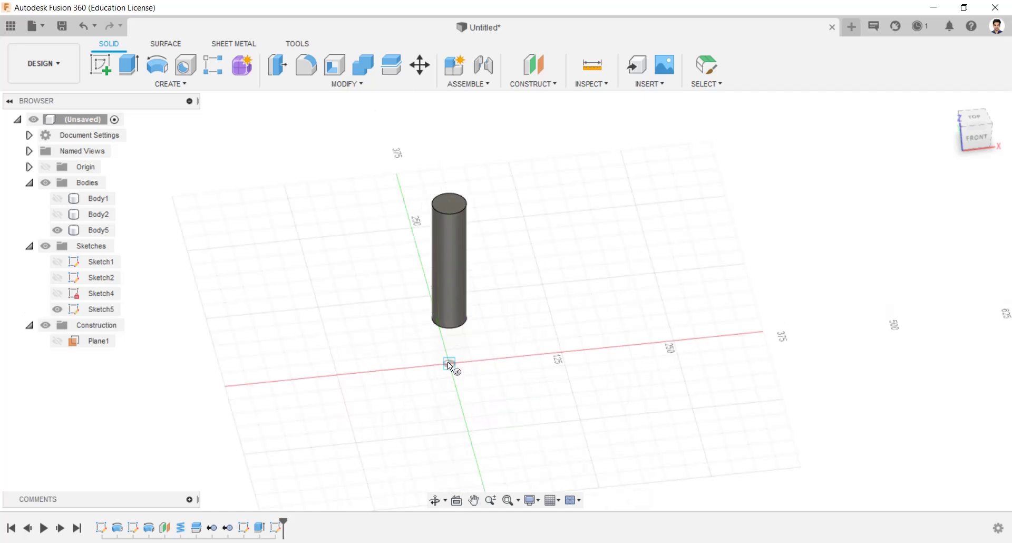
pyautogui.click(449, 363)
pyautogui.write('32')
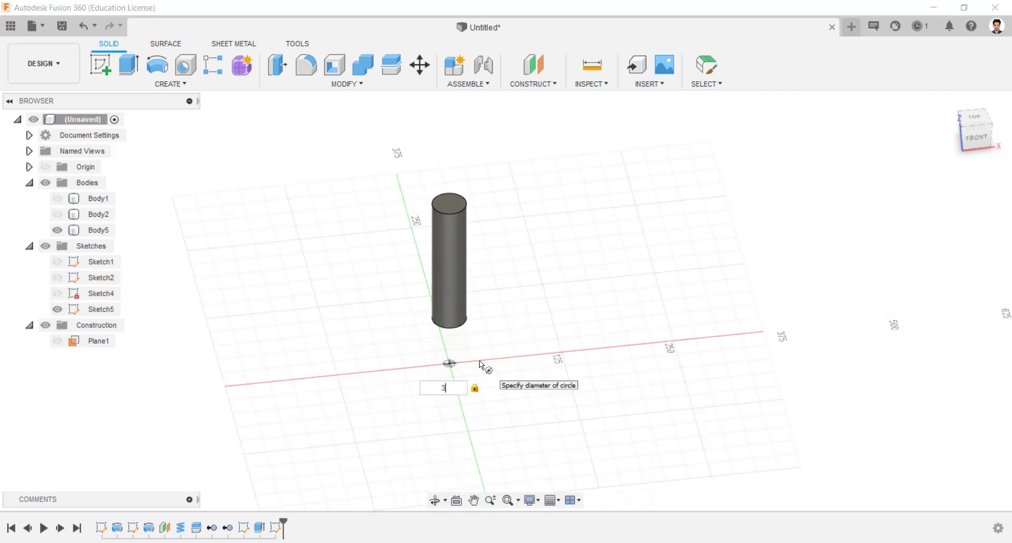
pyautogui.press('Return')
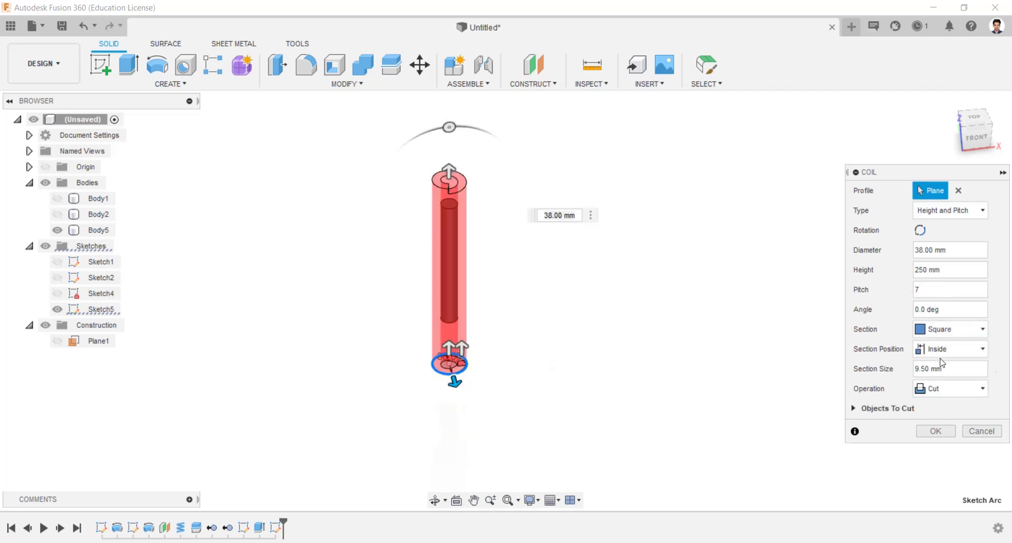
# - Give the coil a 3.5 mm square section positioned inside, and cut it from the cylinder as an external thread
pyautogui.write('3.5')
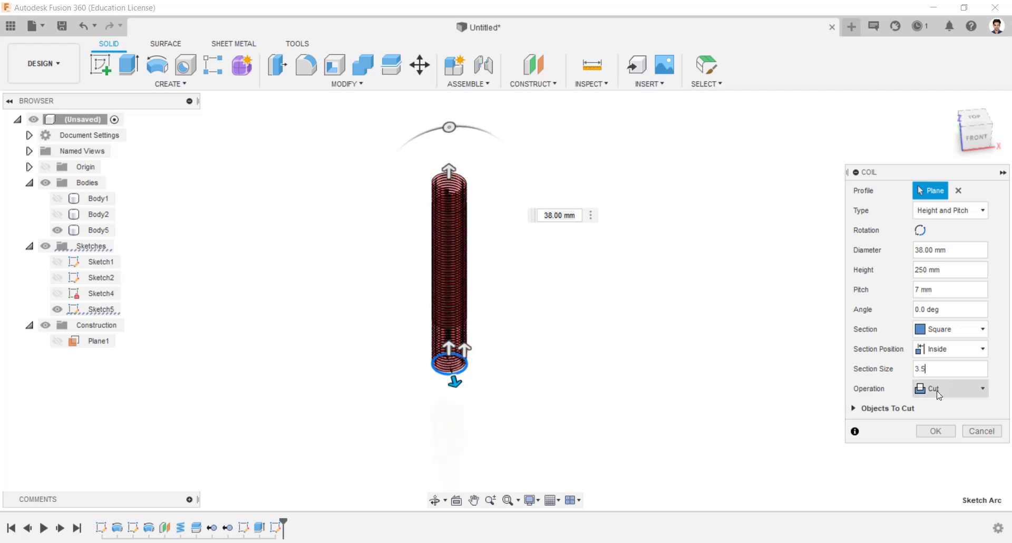
pyautogui.click(923, 389)
pyautogui.click(930, 414)
pyautogui.click(932, 350)
pyautogui.click(936, 333)
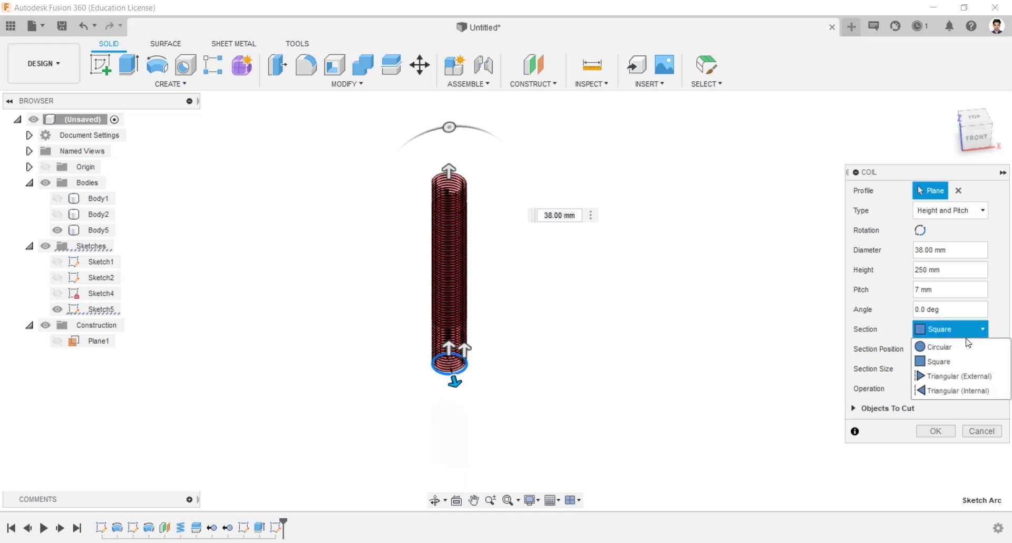
pyautogui.click(939, 332)
pyautogui.click(936, 429)
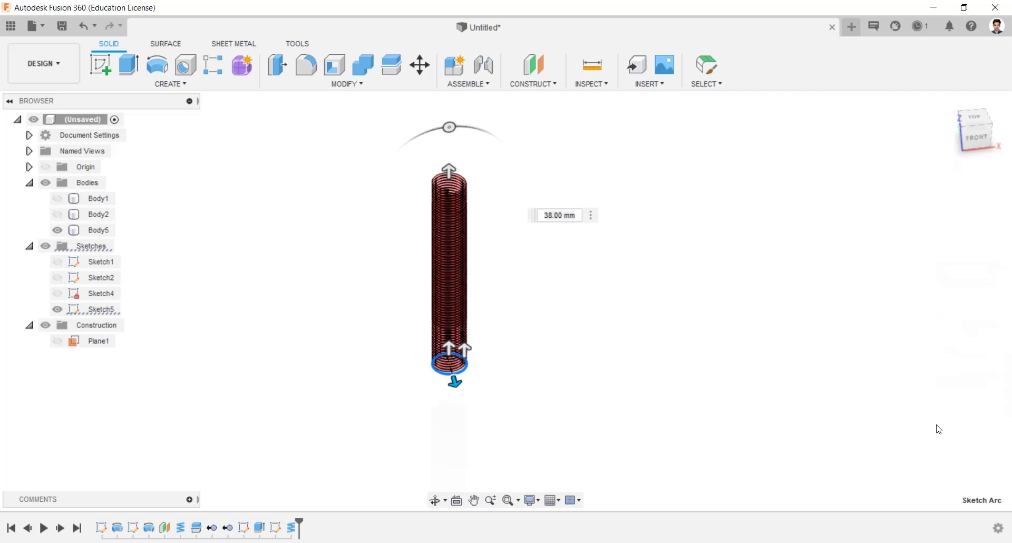
# - Extrude both concentric circle profiles 10 mm upward with a 45 degree taper, joined to the redisplayed threaded screw body
pyautogui.click(58, 229)
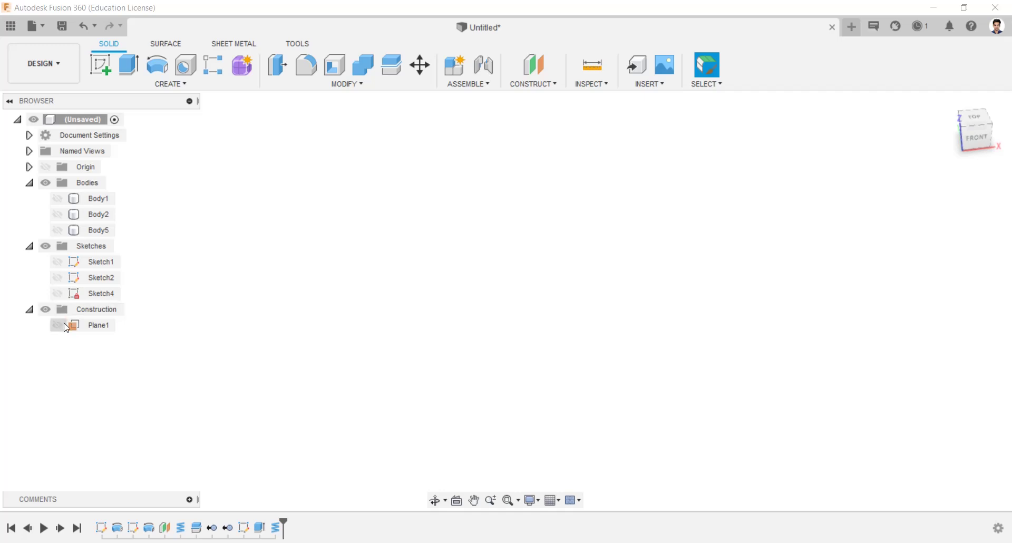
pyautogui.click(58, 293)
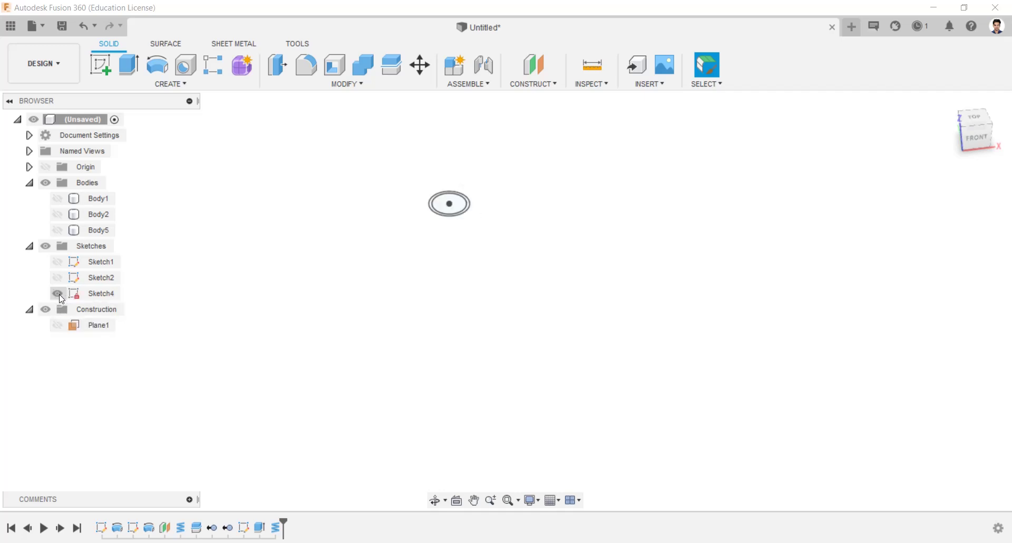
pyautogui.click(129, 66)
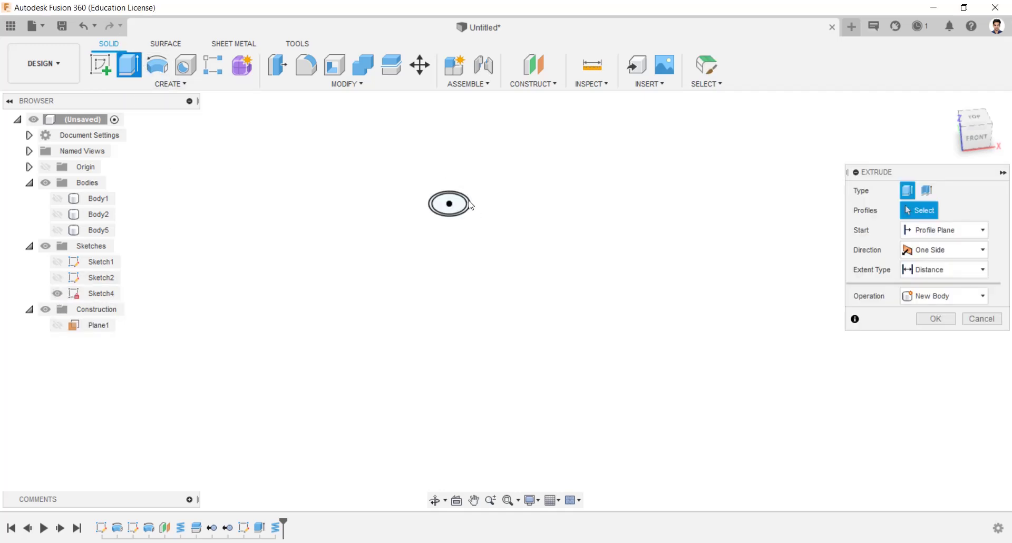
pyautogui.click(429, 219)
pyautogui.click(428, 226)
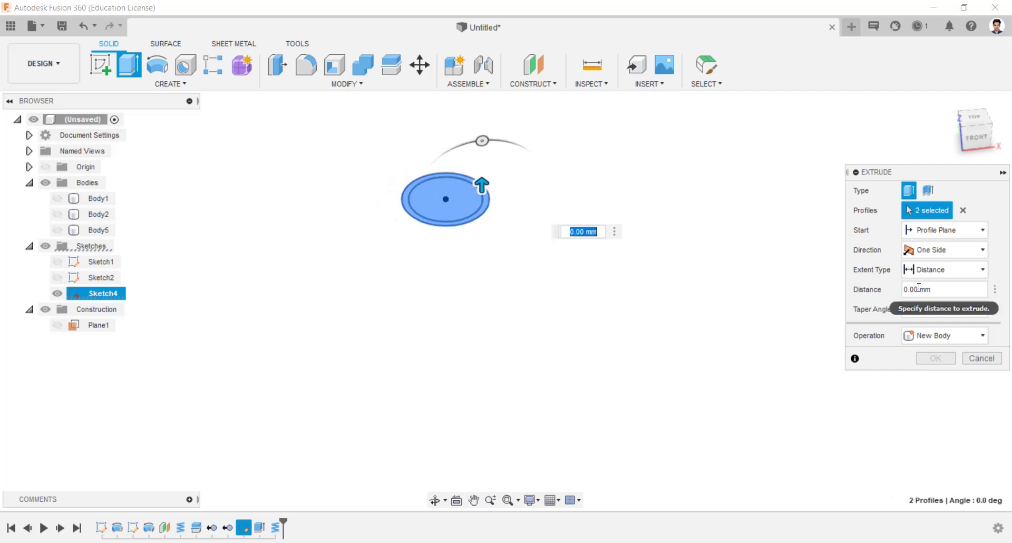
pyautogui.write('10')
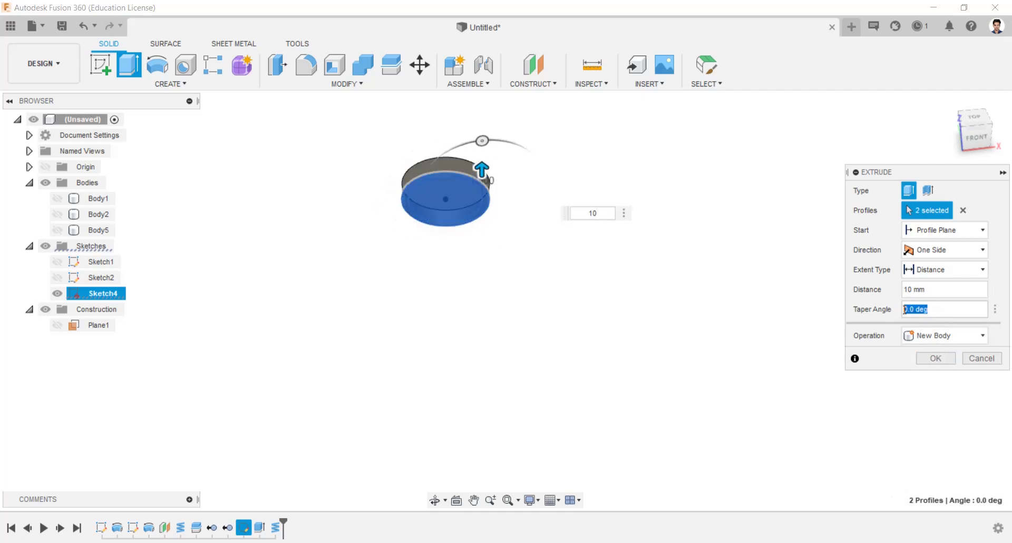
pyautogui.click(918, 337)
pyautogui.click(922, 350)
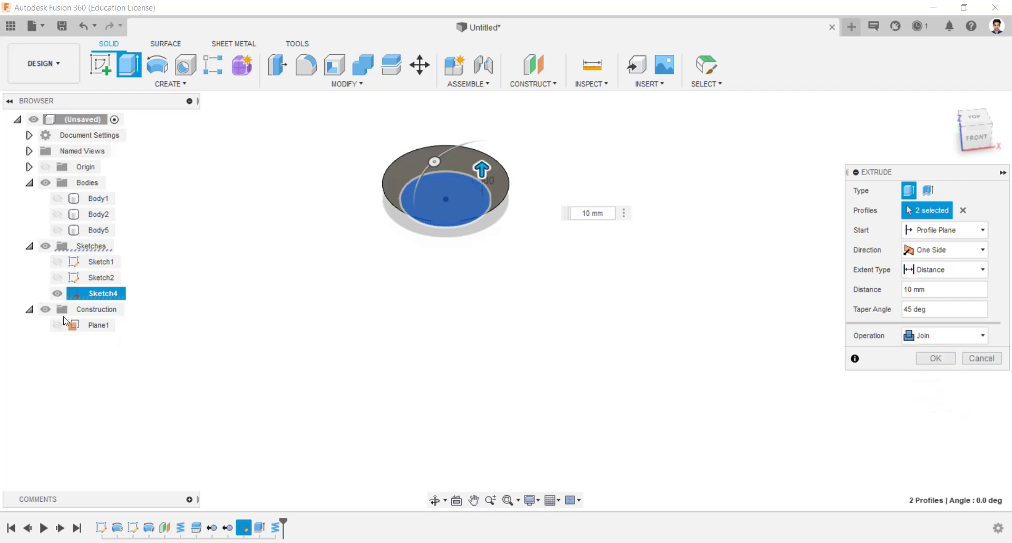
pyautogui.click(57, 230)
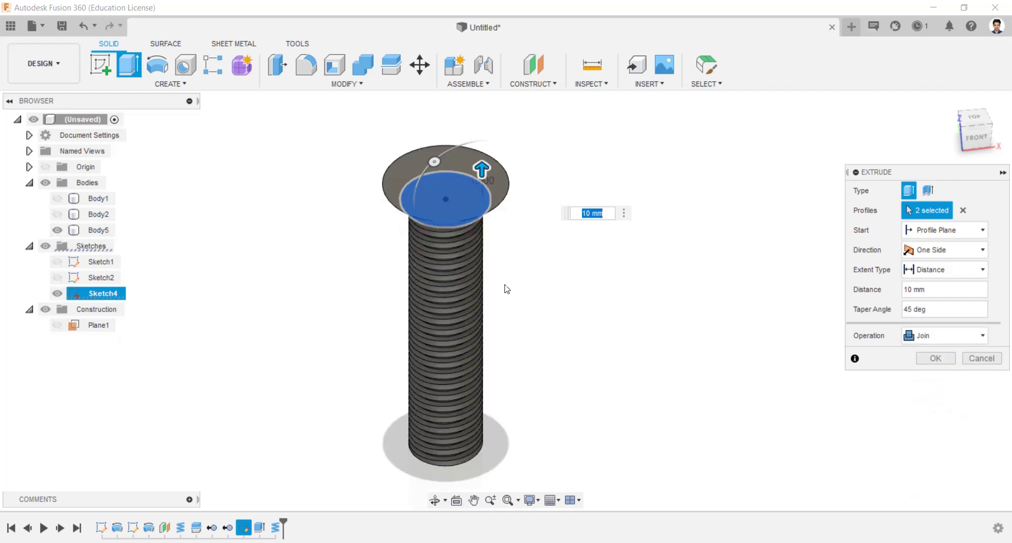
pyautogui.click(941, 359)
# - Hide the circle sketch and extrude the top face of the flared head 61 mm, joined to the screw
pyautogui.moveTo(422, 200)
pyautogui.keyDown('shift'); pyautogui.mouseDown(button='middle')
pyautogui.moveTo(458, 204)
pyautogui.moveTo(460, 174)
pyautogui.moveTo(492, 203)
pyautogui.moveTo(482, 198)
pyautogui.mouseUp(button='middle'); pyautogui.keyUp('shift')
pyautogui.click(379, 243)
pyautogui.click(57, 293)
pyautogui.click(135, 60)
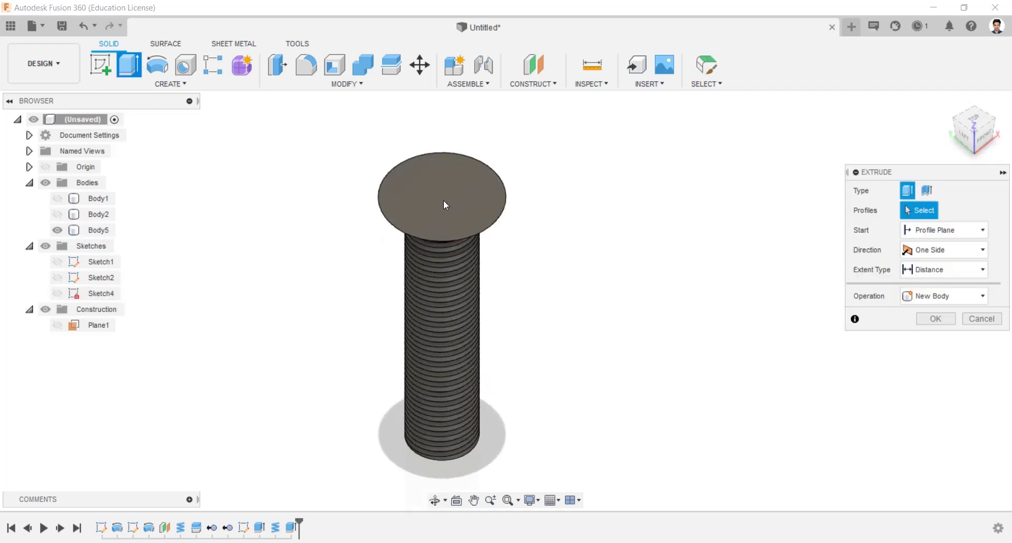
pyautogui.click(447, 201)
pyautogui.write('61')
pyautogui.press('Return')
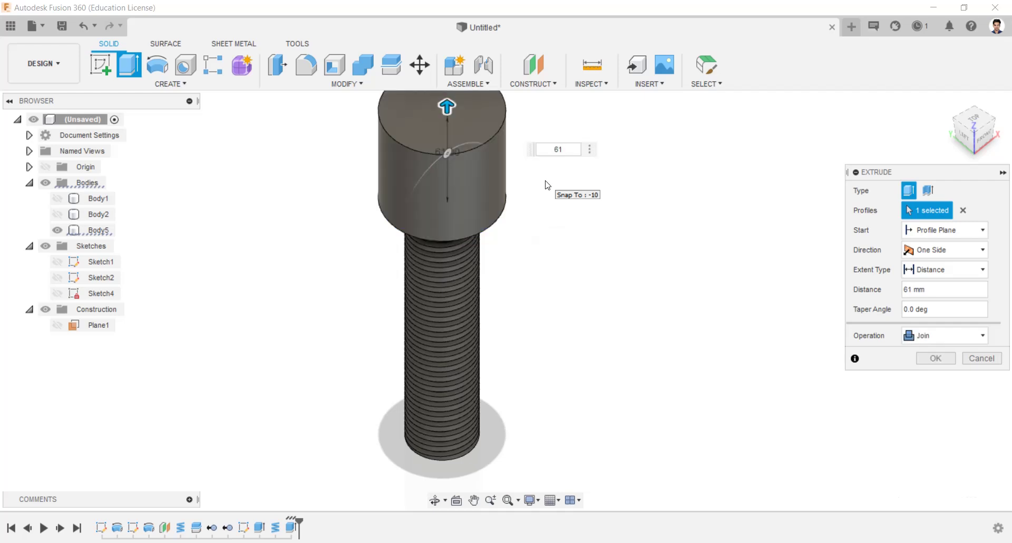
# - Chamfer the top edge of the screw head with a 10 mm distance and a 45 degree angle
pyautogui.scroll(-4, 580, 242)
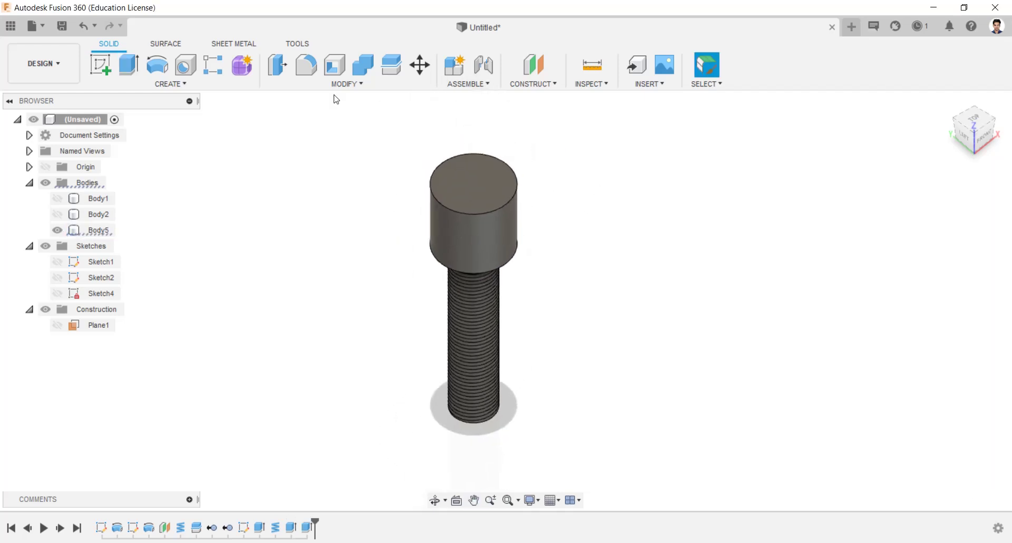
pyautogui.click(363, 91)
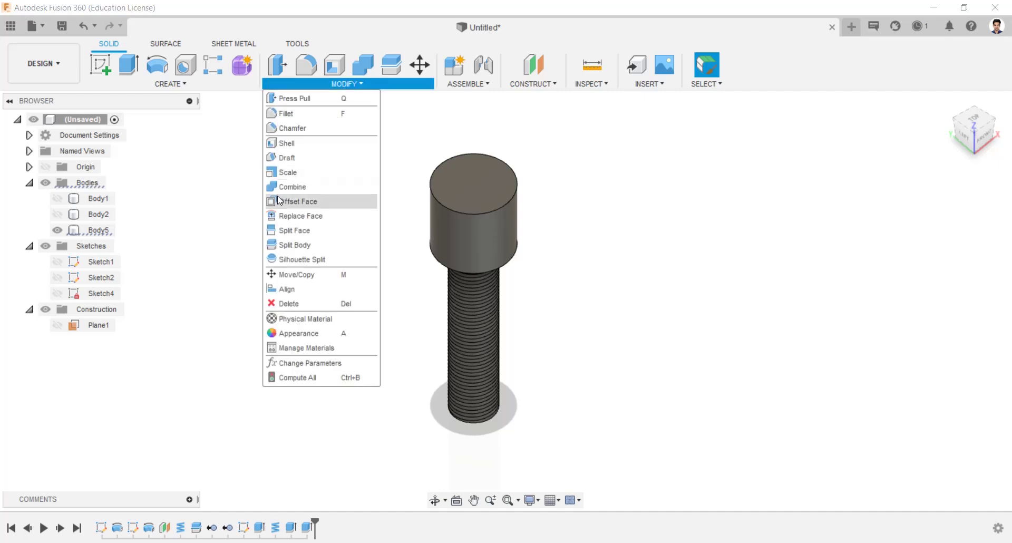
pyautogui.click(299, 128)
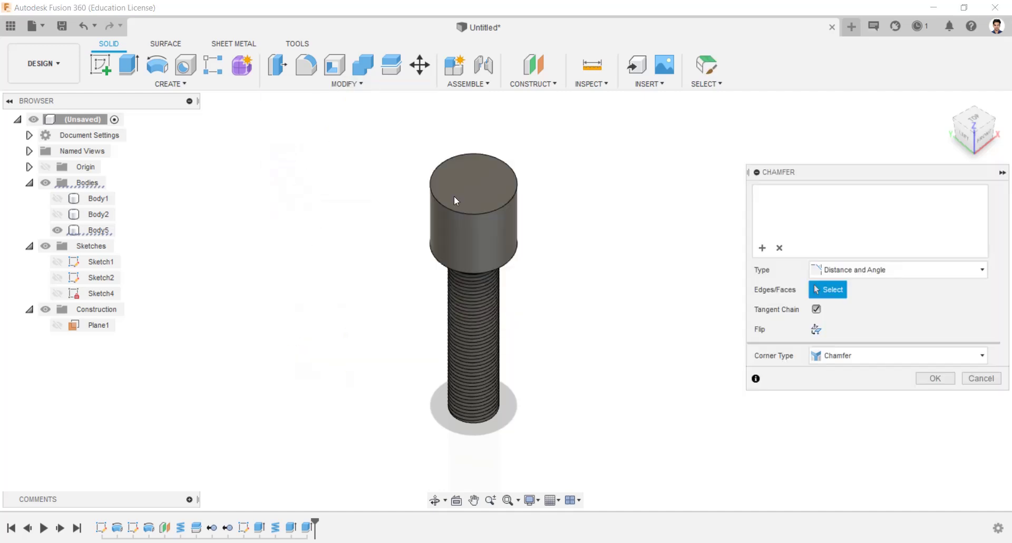
pyautogui.click(472, 213)
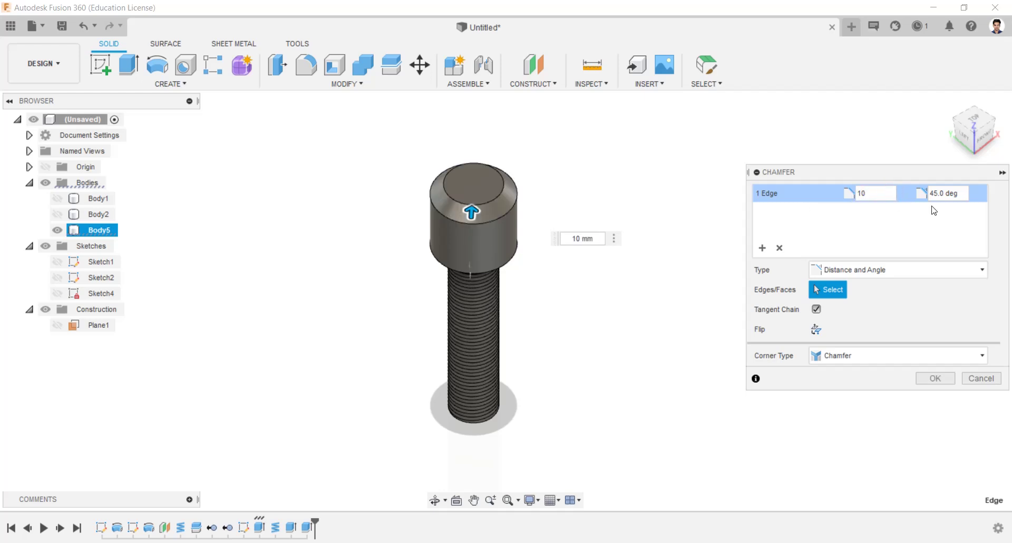
pyautogui.click(949, 378)
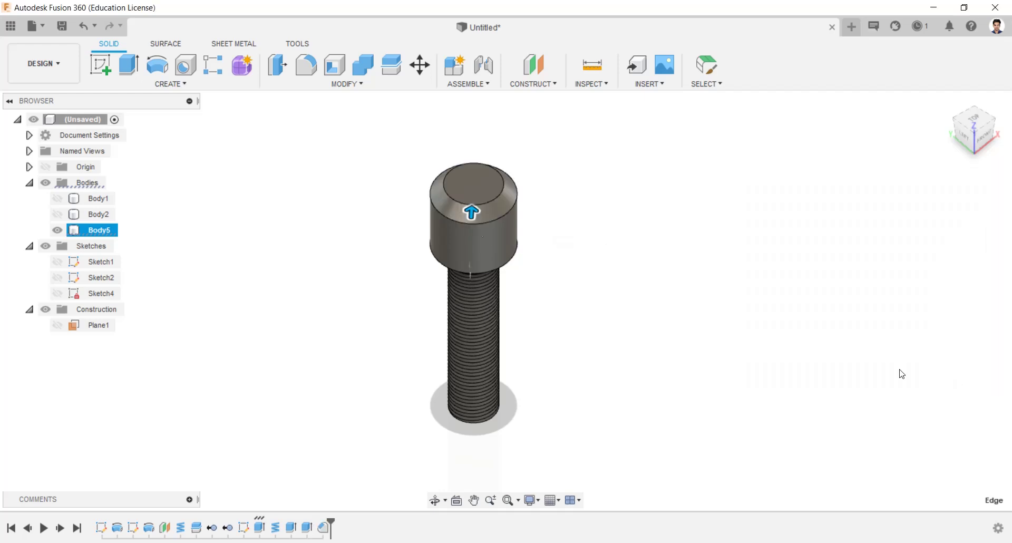
# - Add a cylinder of 22 mm diameter and 13 mm height at the centre of the screw head's top face, joined to the screw
pyautogui.click(133, 83)
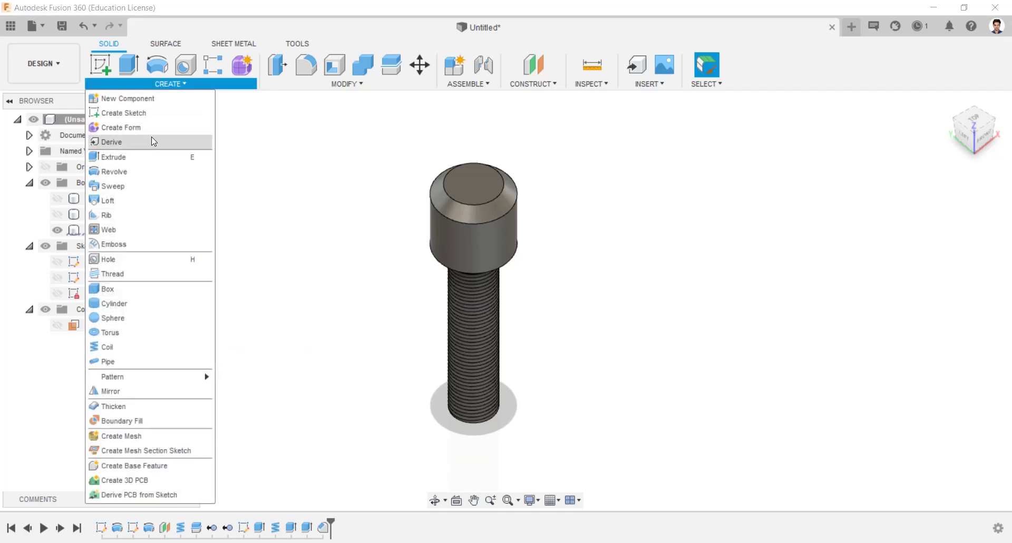
pyautogui.click(119, 305)
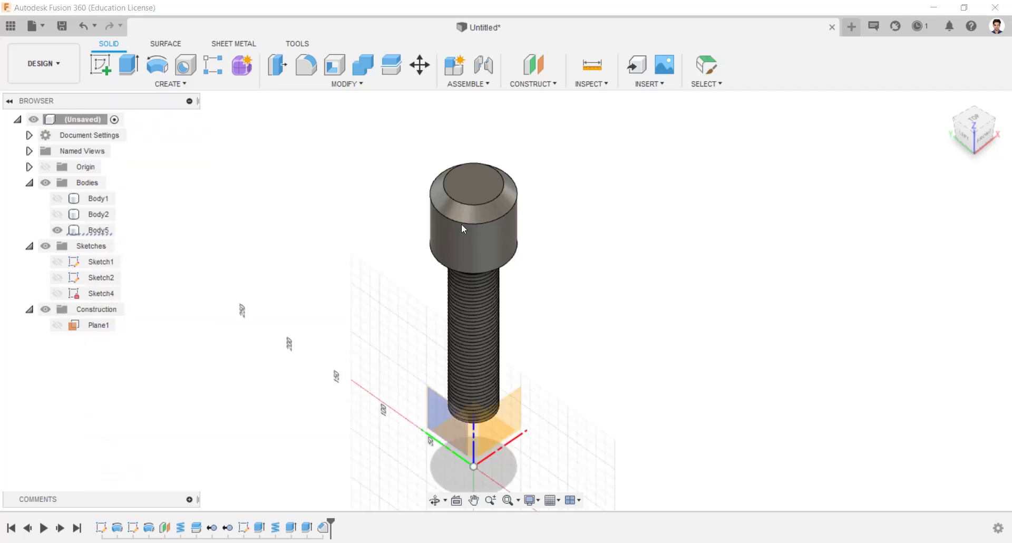
pyautogui.click(471, 184)
pyautogui.click(473, 183)
pyautogui.write('22')
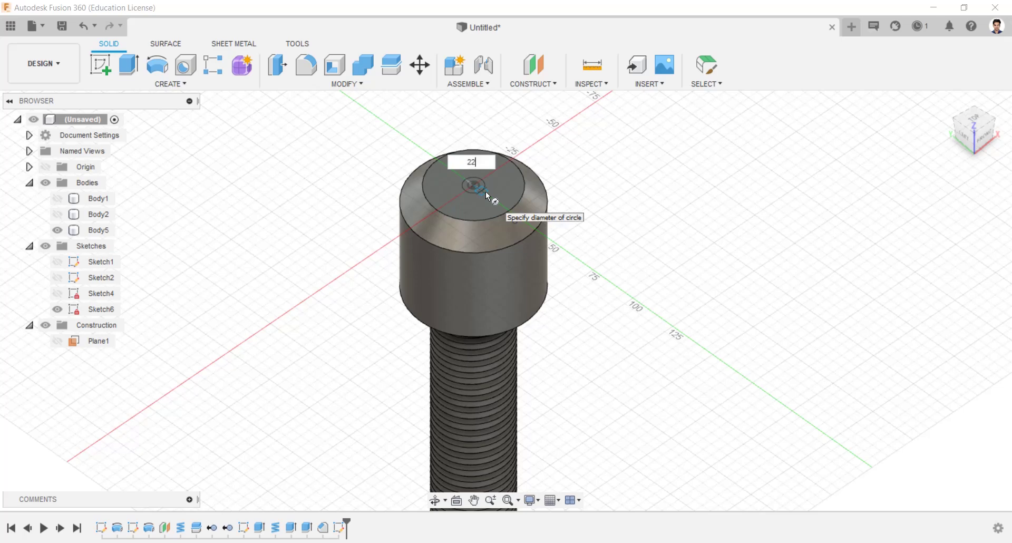
pyautogui.press('Return')
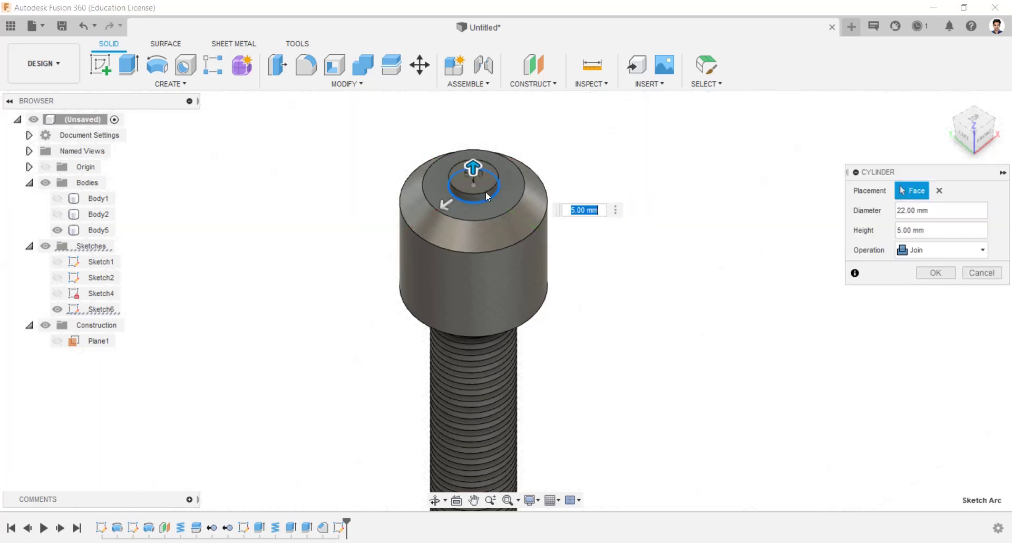
pyautogui.write('10')
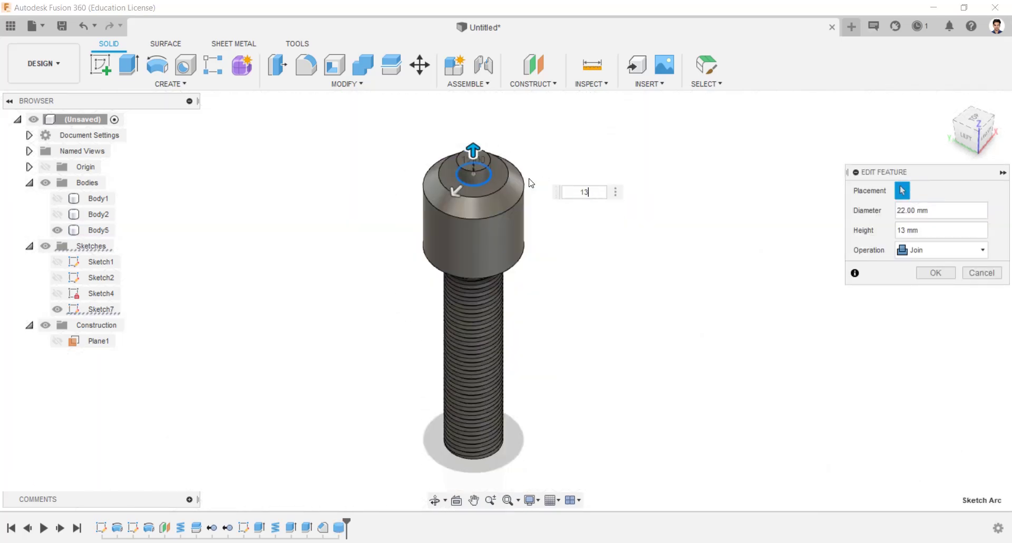
pyautogui.press('Return')
# - Make a modeled M12x1.75 tapped hole, 25 mm deep, in the centre of the small cylinder's top face
pyautogui.scroll(3, 483, 175)
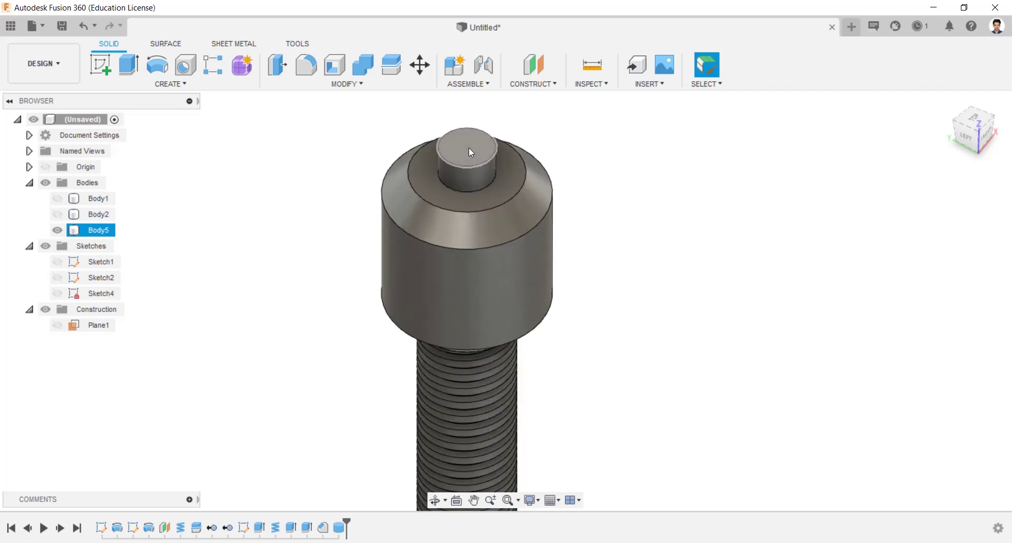
pyautogui.click(470, 144)
pyautogui.scroll(5, 536, 403)
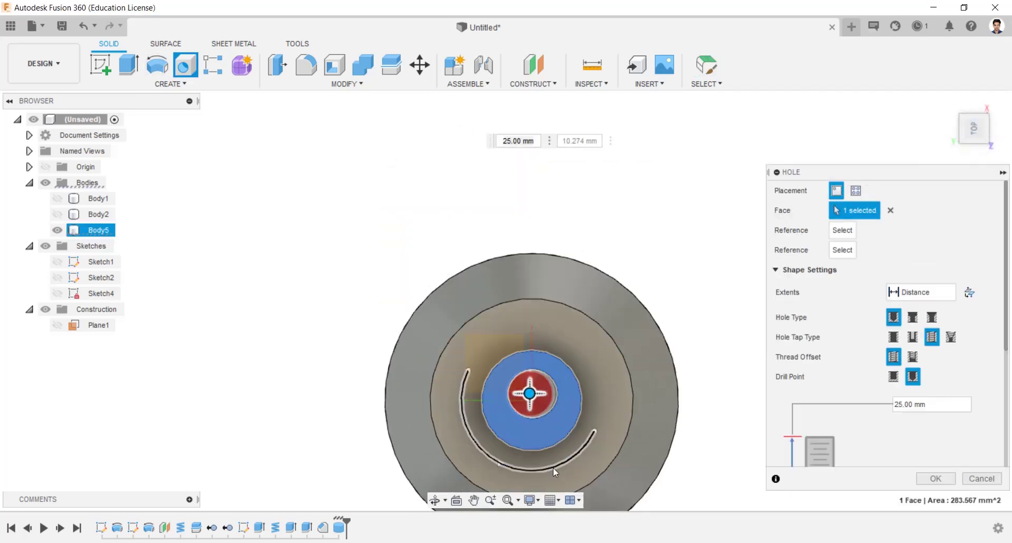
pyautogui.moveTo(537, 348); pyautogui.dragTo(522, 344)
pyautogui.scroll(-3, 643, 333)
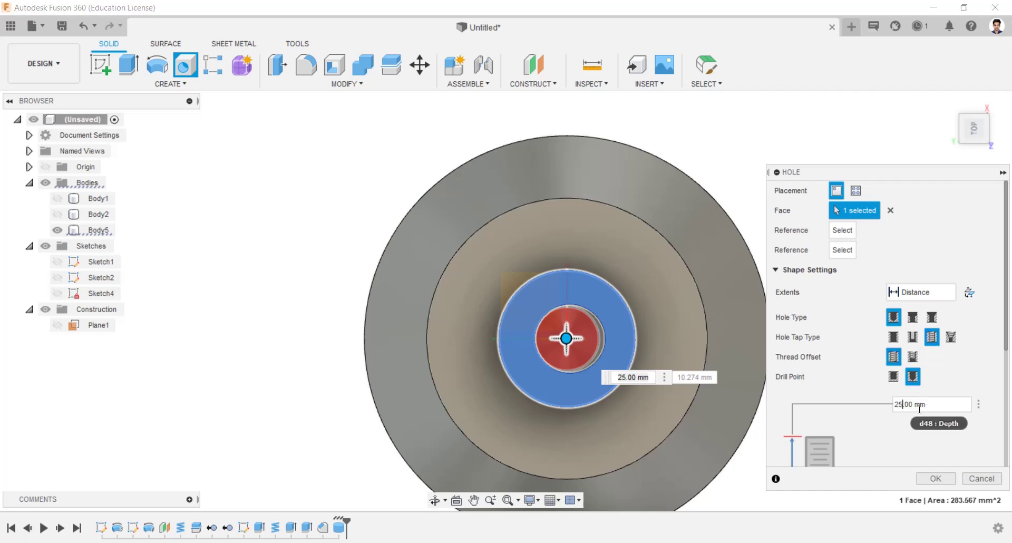
pyautogui.scroll(-5, 983, 396)
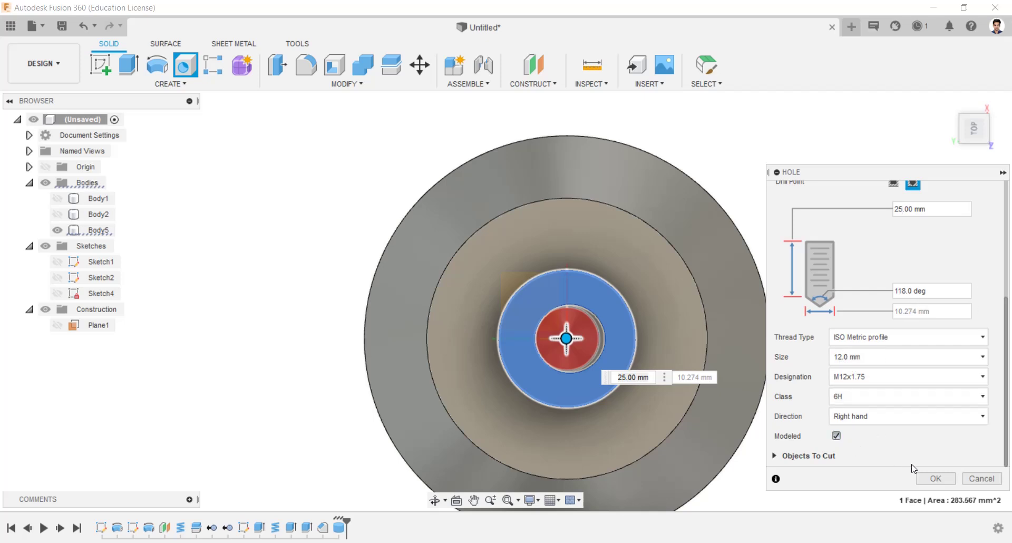
pyautogui.click(935, 478)
pyautogui.click(483, 280)
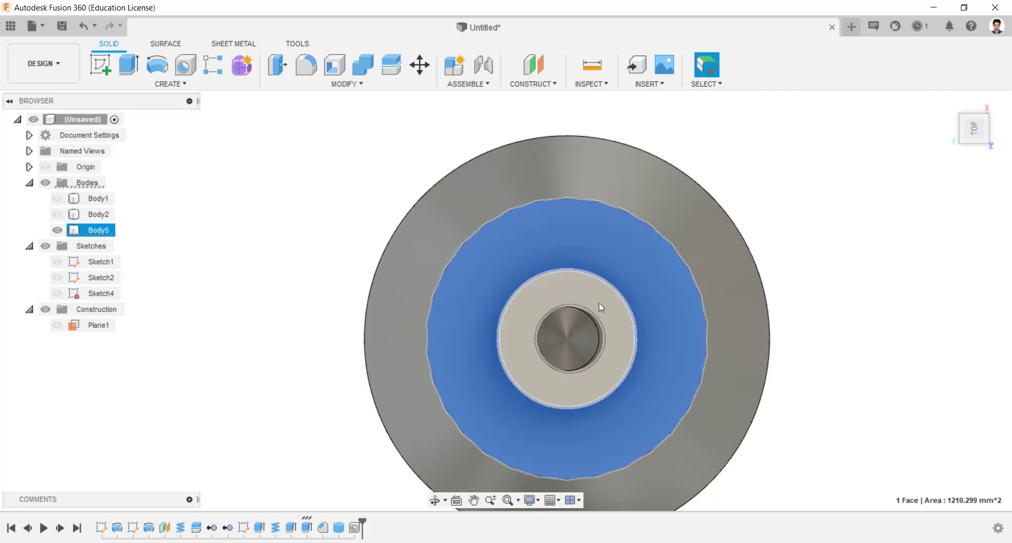
# - Sketch a 12 mm diameter circle on the vertical plane through the screw axis, centred on the axis within the head
pyautogui.keyDown('shift'); pyautogui.moveTo(612, 287); pyautogui.dragTo(622, 253, button='middle'); pyautogui.keyUp('shift')
pyautogui.scroll(-5, 577, 264)
pyautogui.click(577, 264)
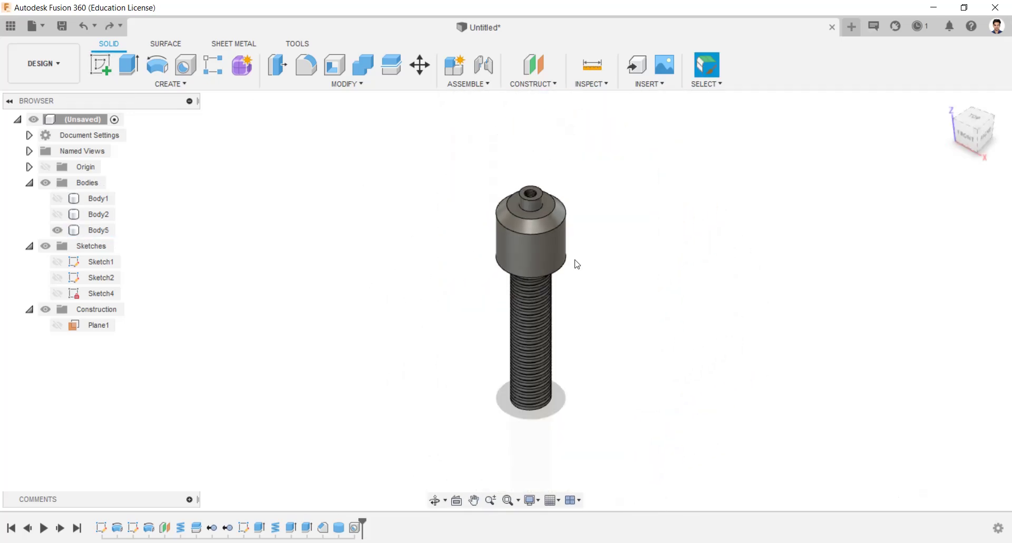
pyautogui.click(100, 65)
pyautogui.click(571, 327)
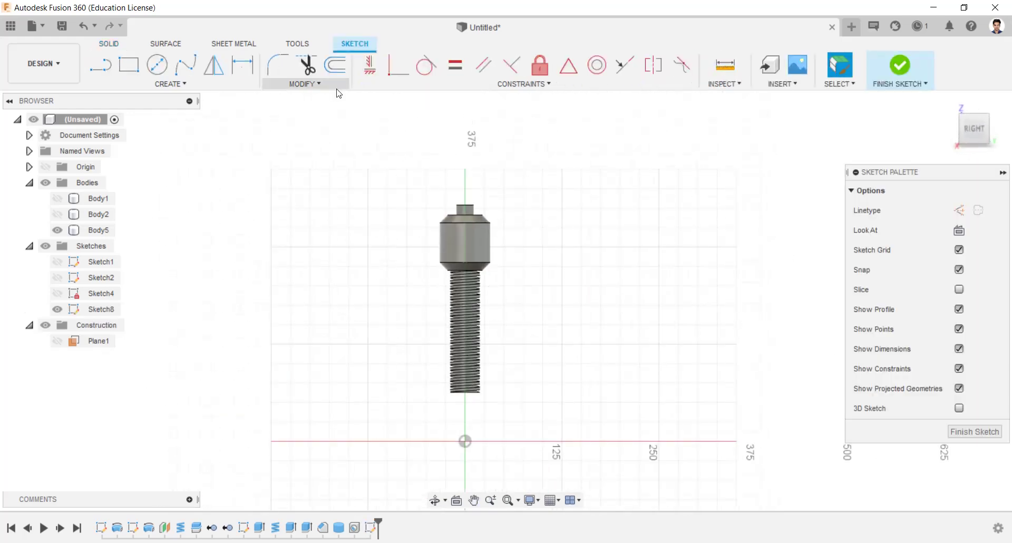
pyautogui.click(157, 65)
pyautogui.click(510, 280)
pyautogui.write('12')
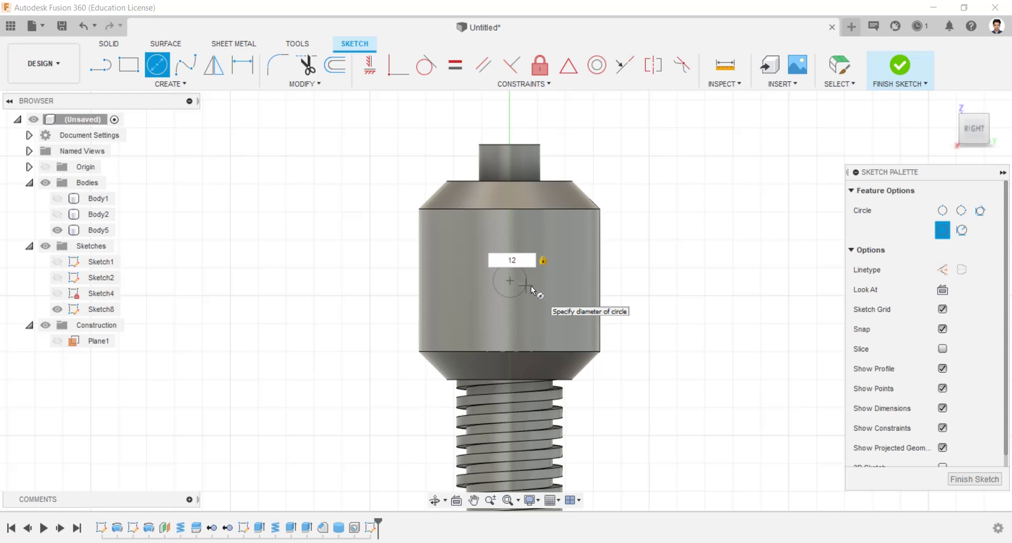
pyautogui.press('Return')
pyautogui.press('Escape')
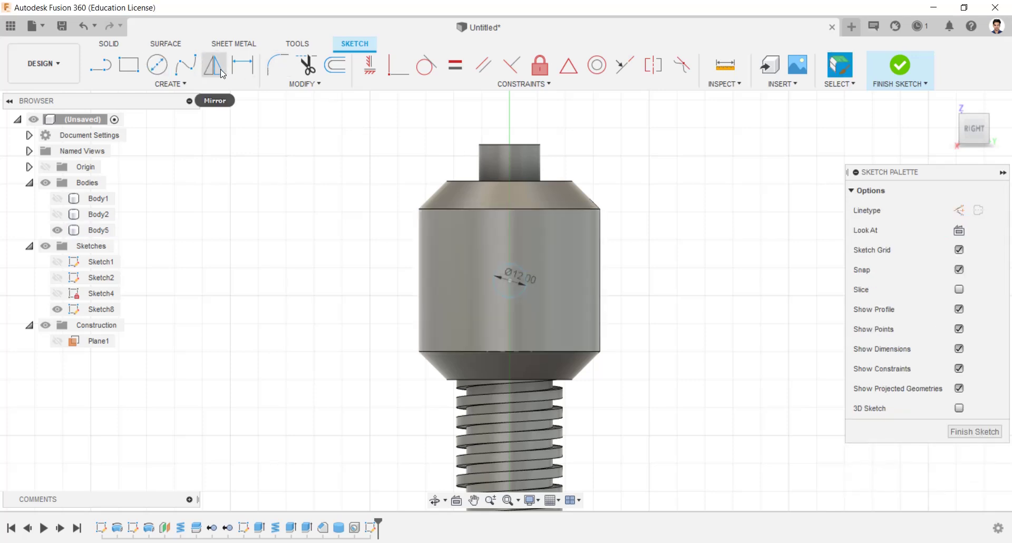
# - Dimension the circle's centre 35 mm above the head's bottom edge and finish the sketch
pyautogui.click(243, 64)
pyautogui.click(509, 378)
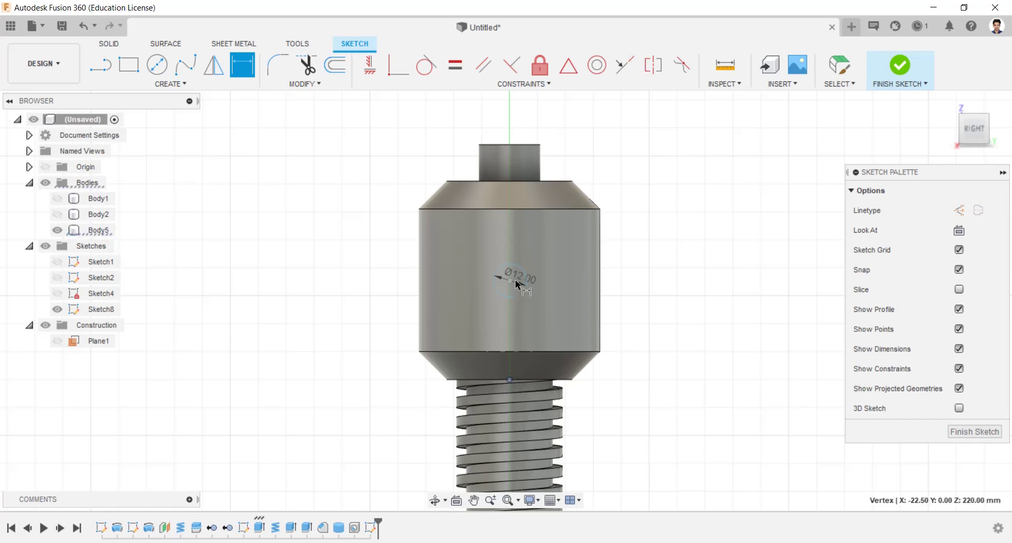
pyautogui.click(510, 280)
pyautogui.click(660, 285)
pyautogui.write('35')
pyautogui.press('Return')
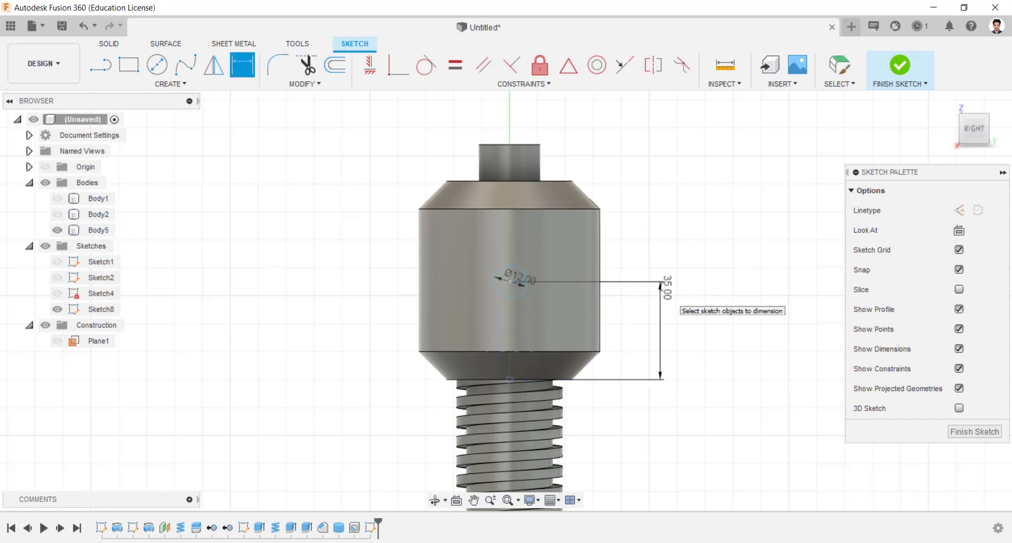
pyautogui.click(899, 64)
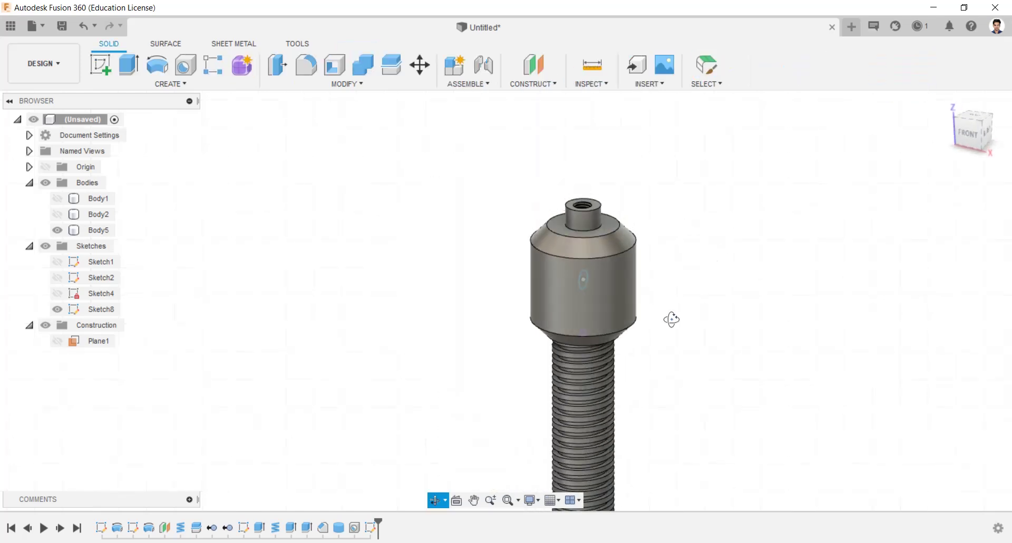
# - Extrude the 12 mm circle symmetrically by 100 mm as a cut through the screw head
pyautogui.write('e61')
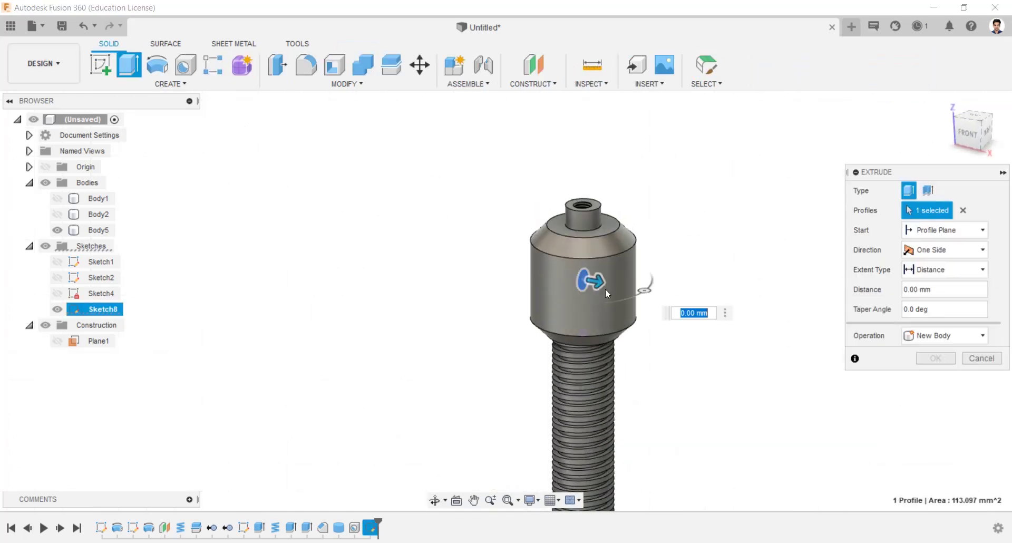
pyautogui.click(943, 250)
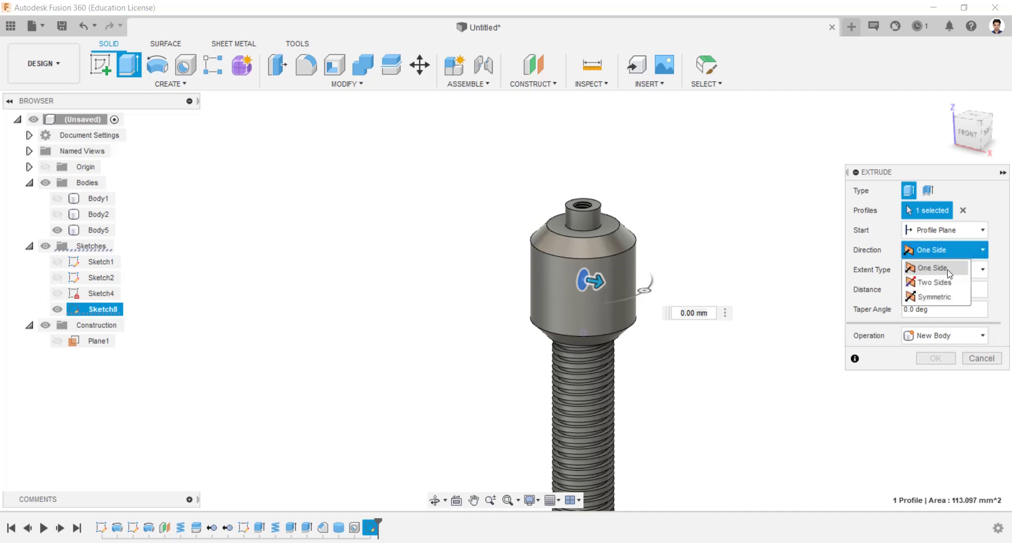
pyautogui.click(934, 296)
pyautogui.write('100')
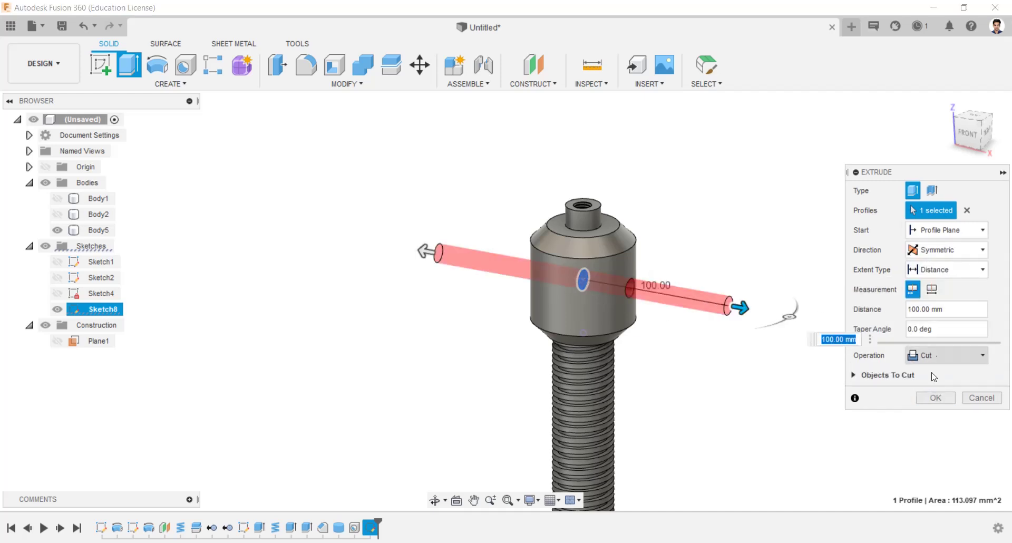
pyautogui.click(936, 397)
# - Redisplay the circle sketch and extrude it two-sided as a new body, 65/2 mm on side 1 and 63-32.5 mm on side 2
pyautogui.click(57, 309)
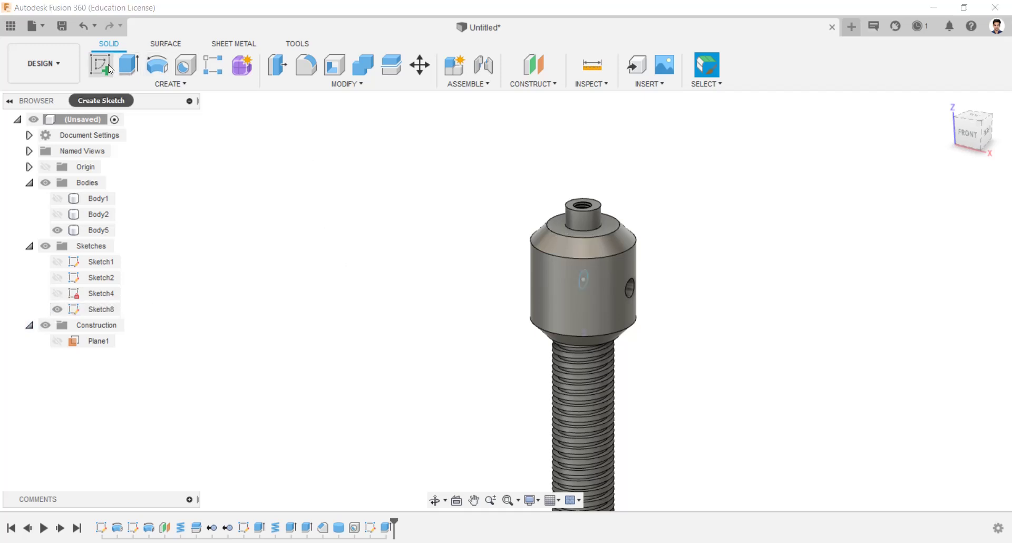
pyautogui.click(128, 64)
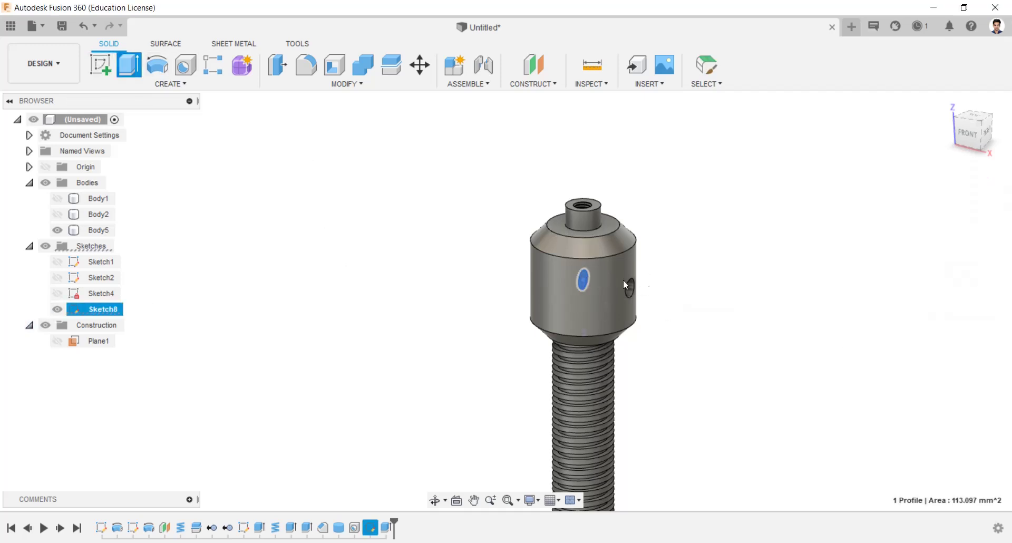
pyautogui.click(946, 249)
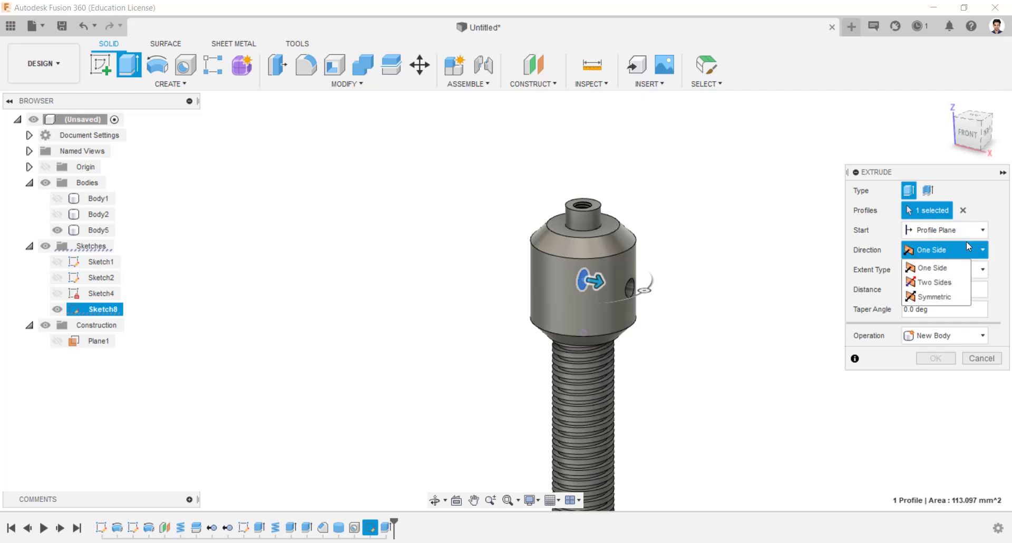
pyautogui.click(942, 284)
pyautogui.moveTo(601, 283); pyautogui.dragTo(618, 286)
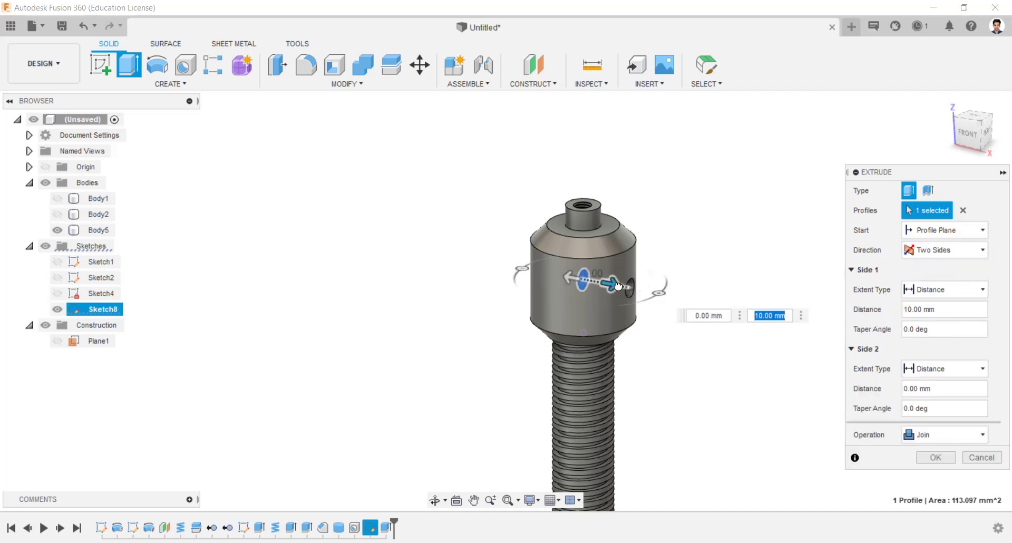
pyautogui.write('5/2')
pyautogui.press('Return')
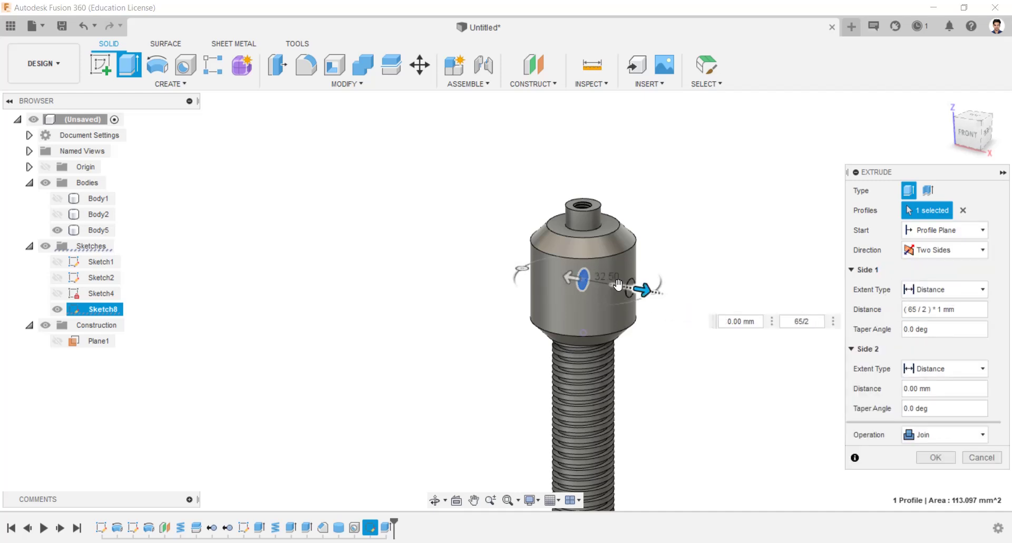
pyautogui.write('63-32.5')
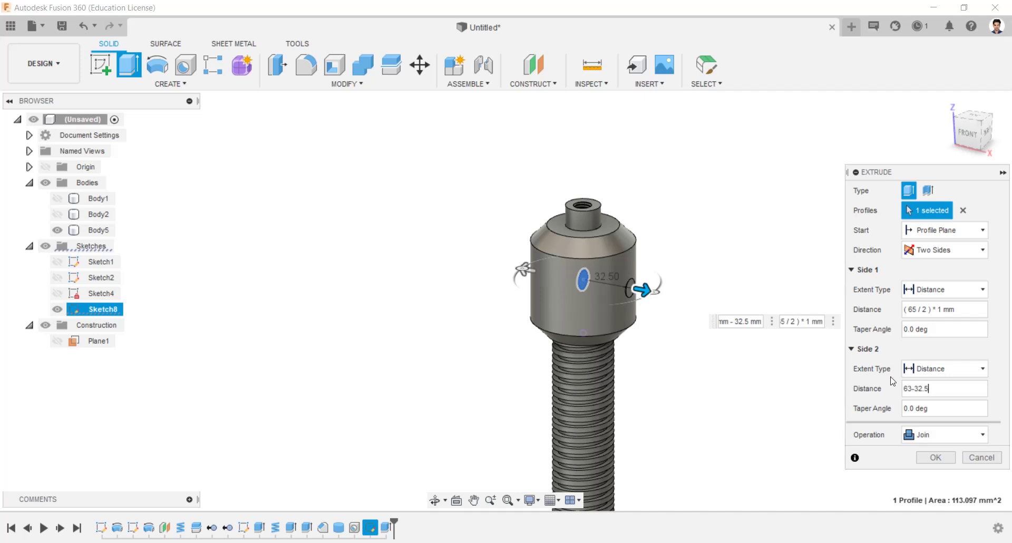
pyautogui.click(924, 437)
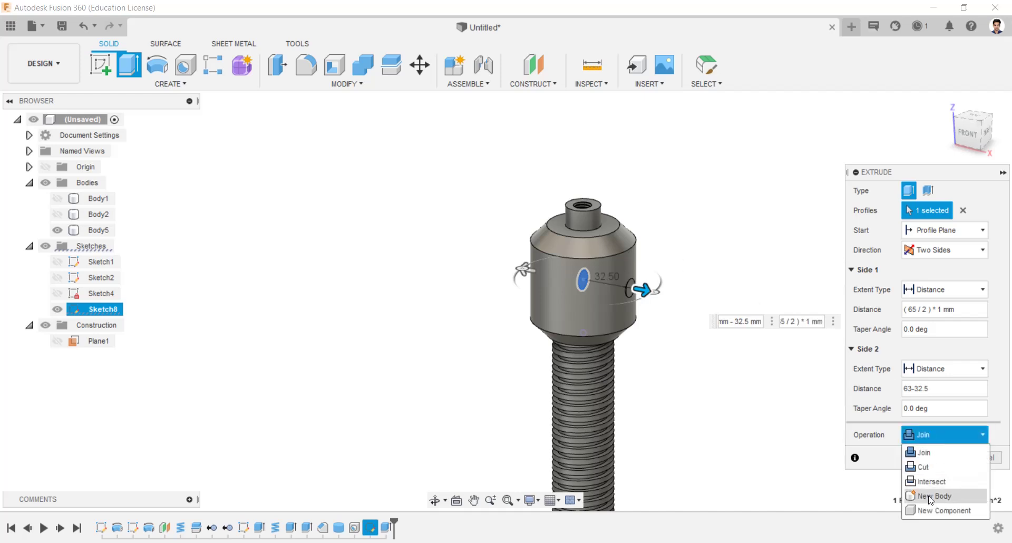
pyautogui.click(930, 496)
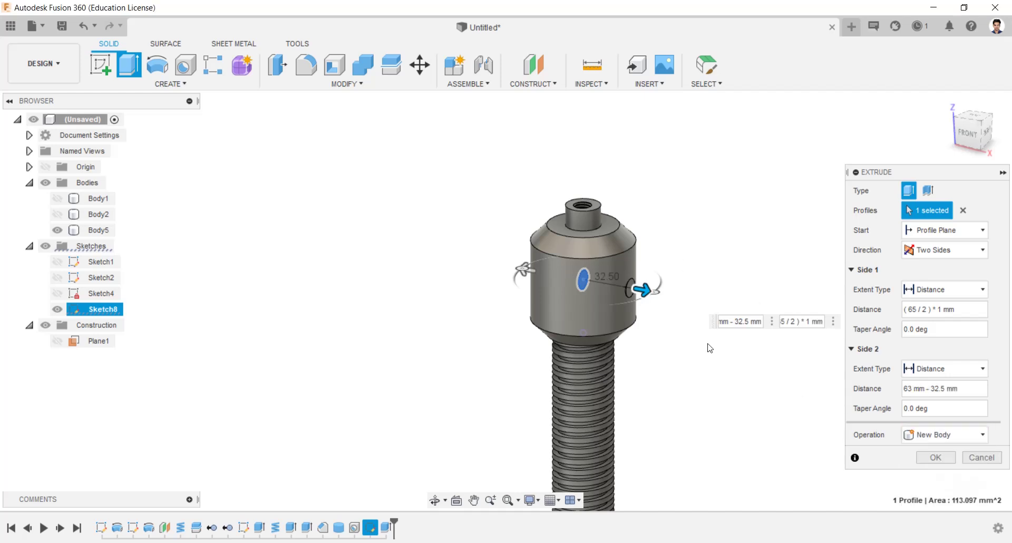
pyautogui.click(934, 457)
# - Hide the circle sketch and the screw body, leaving only the new rod displayed
pyautogui.keyDown('shift'); pyautogui.moveTo(572, 247); pyautogui.dragTo(556, 269, button='middle'); pyautogui.keyUp('shift')
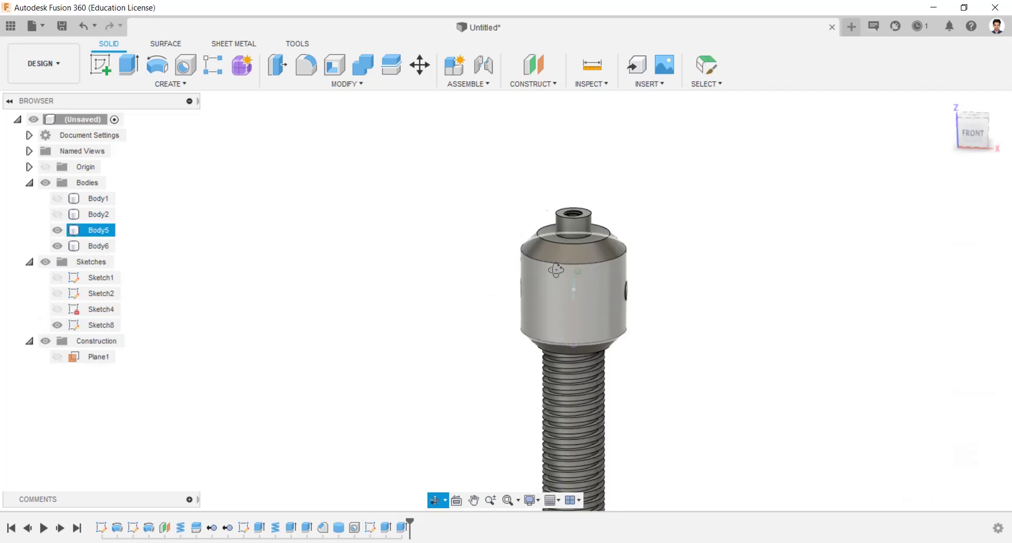
pyautogui.click(57, 325)
pyautogui.keyDown('shift'); pyautogui.moveTo(611, 295); pyautogui.dragTo(644, 316, button='middle'); pyautogui.keyUp('shift')
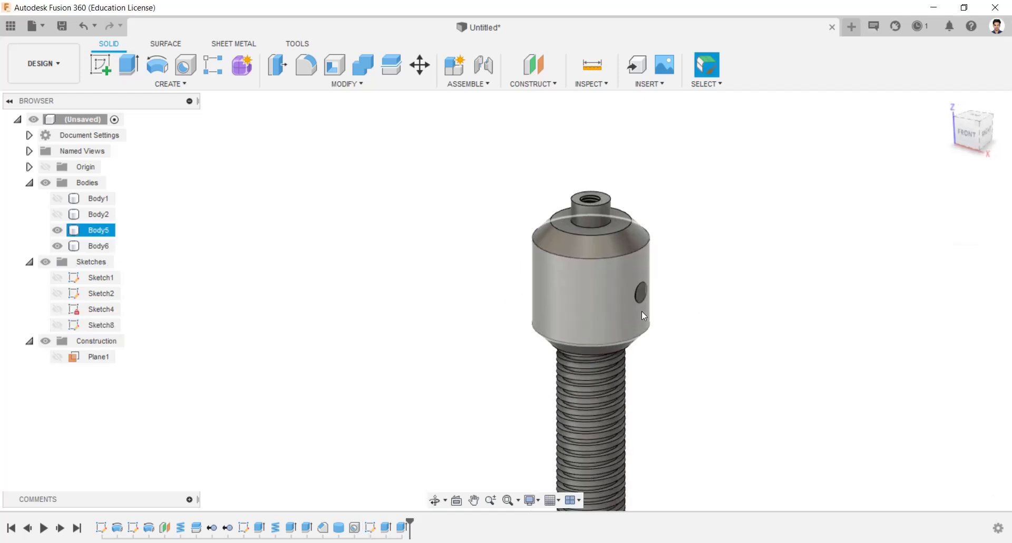
pyautogui.click(56, 230)
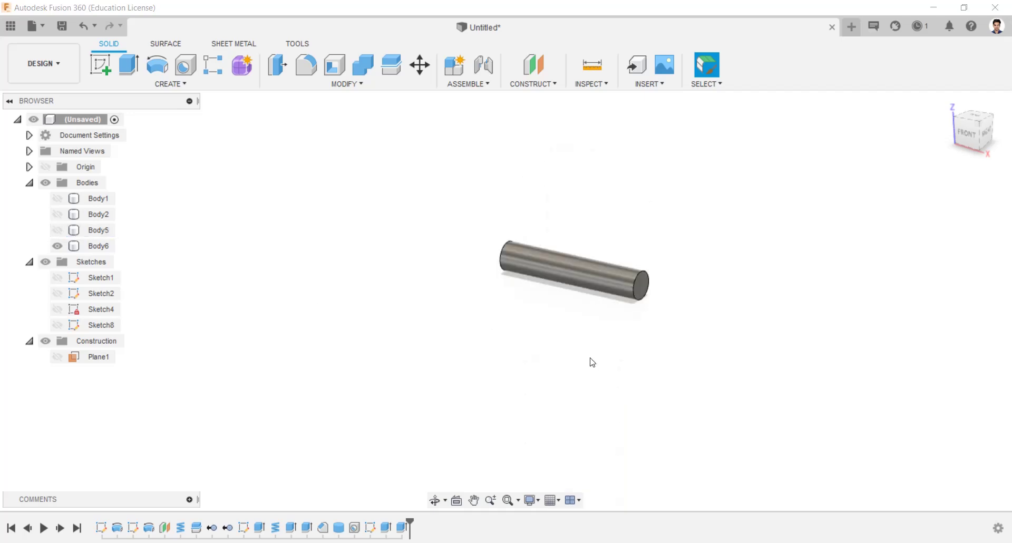
# - Sketch a 20 mm circle concentric with the rod on its end face and finish the sketch
pyautogui.click(640, 289)
pyautogui.rightClick(640, 289)
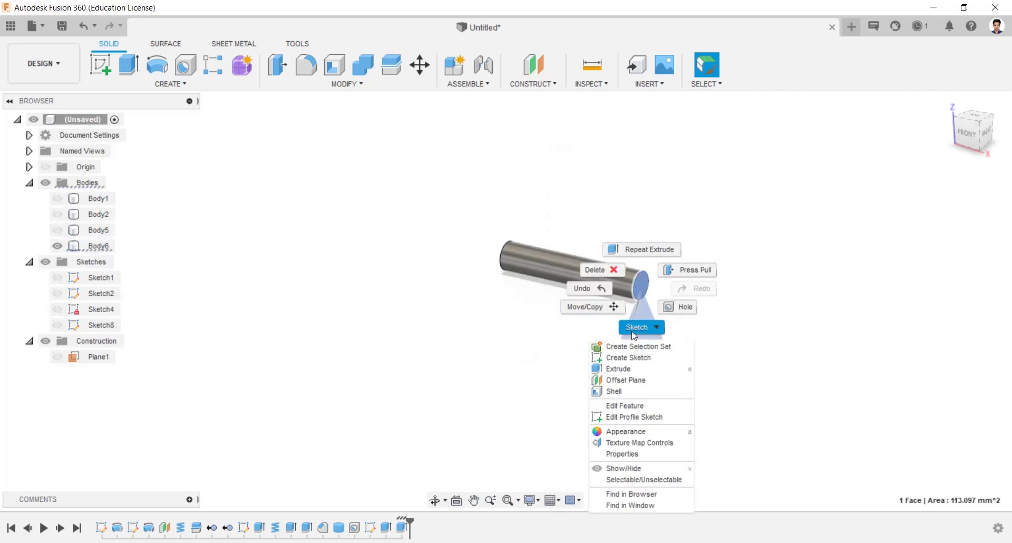
pyautogui.click(628, 357)
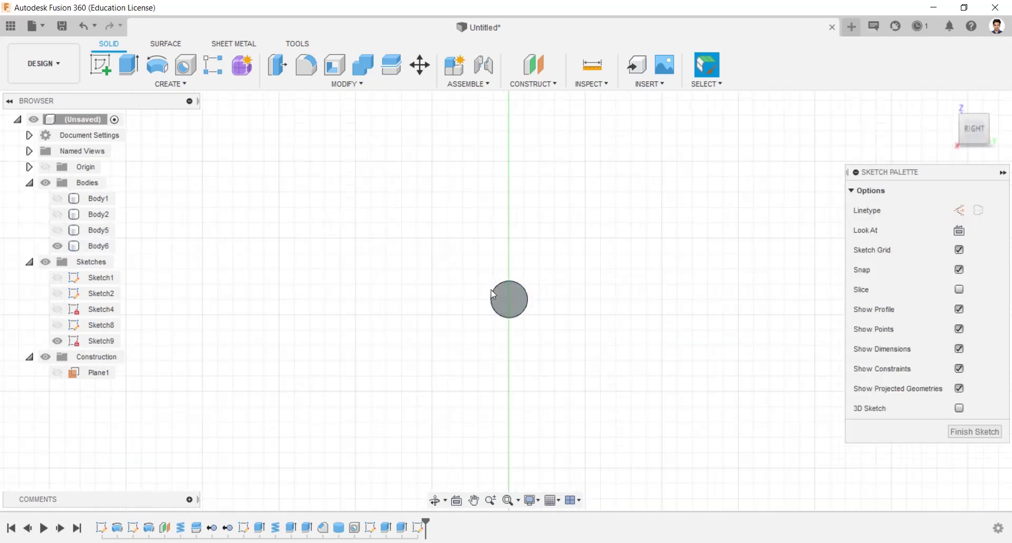
pyautogui.click(157, 65)
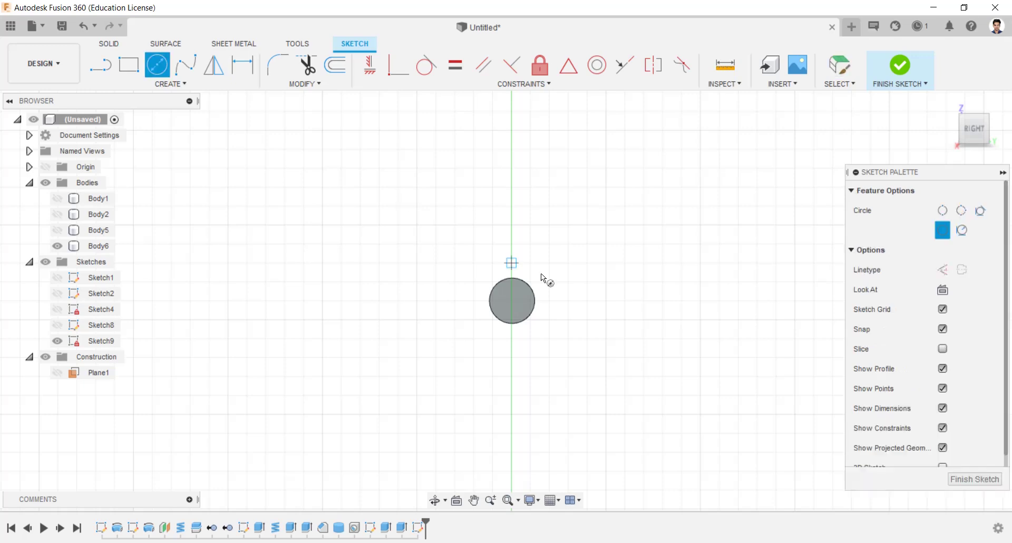
pyautogui.click(512, 300)
pyautogui.write('20')
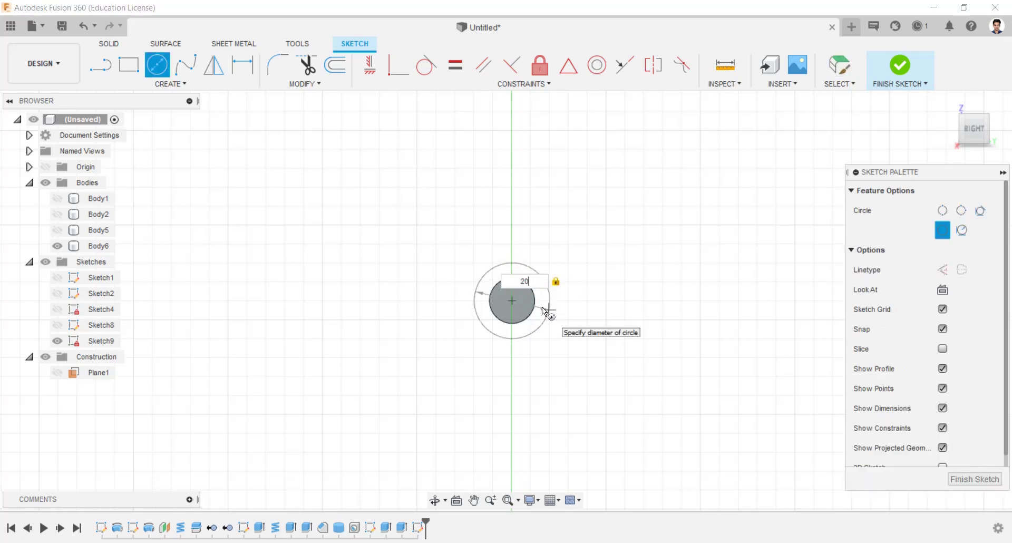
pyautogui.press('Return')
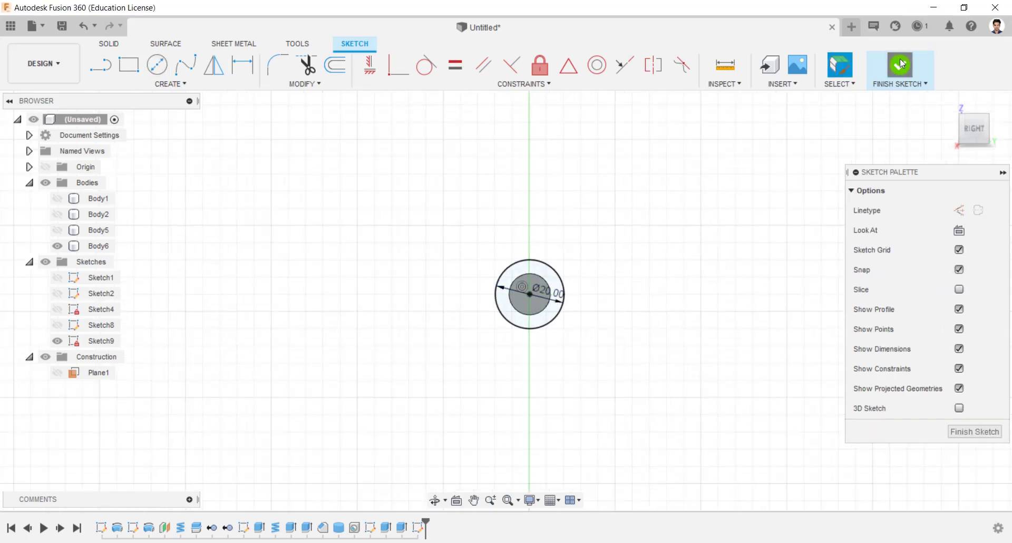
pyautogui.click(899, 65)
# - Extrude both profiles of the 20 mm circle outward by 213 mm, joined to the rod
pyautogui.keyDown('shift'); pyautogui.moveTo(616, 300); pyautogui.dragTo(624, 276, button='middle'); pyautogui.keyUp('shift')
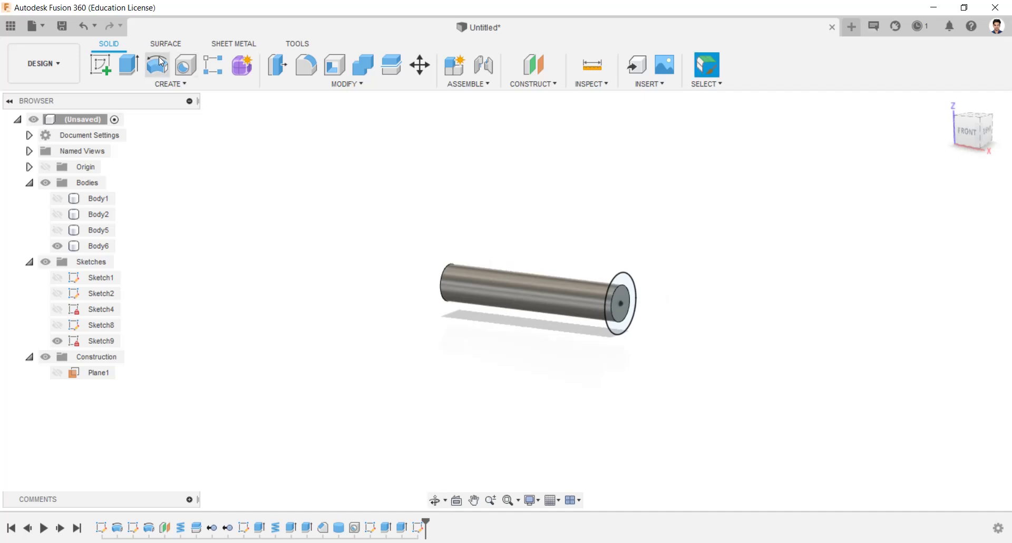
pyautogui.click(128, 65)
pyautogui.click(624, 298)
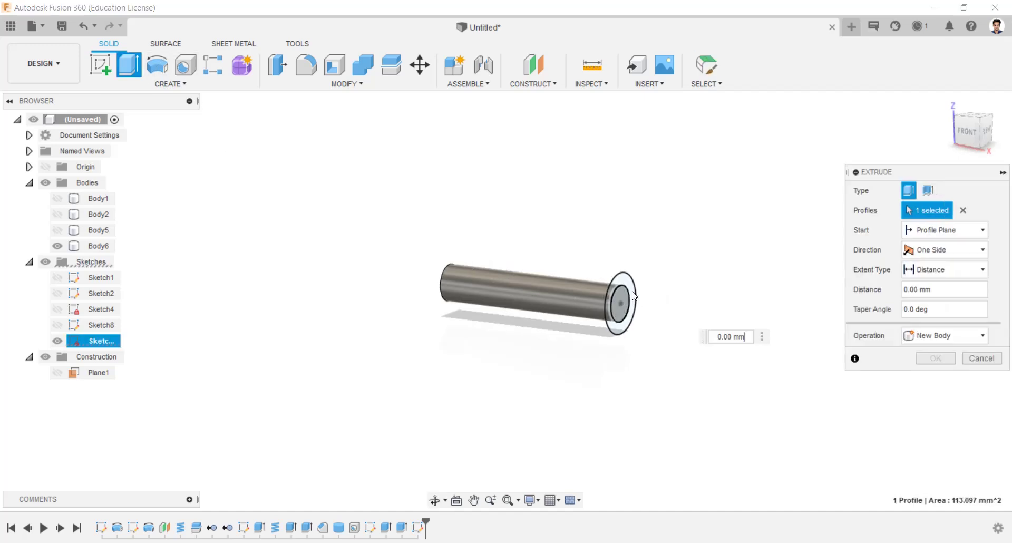
pyautogui.scroll(-3, 647, 298)
pyautogui.moveTo(647, 298); pyautogui.dragTo(694, 312)
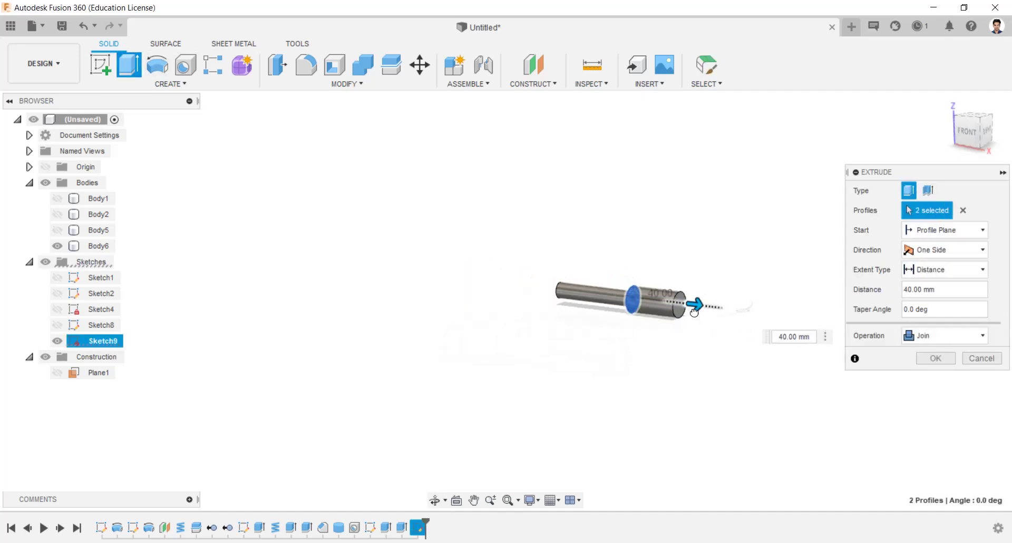
pyautogui.write('213')
pyautogui.press('Return')
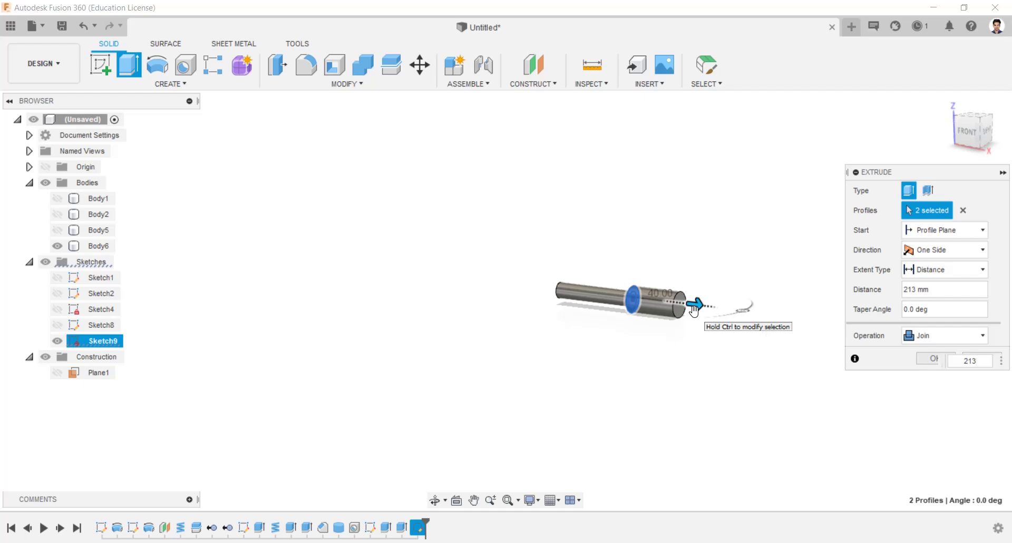
pyautogui.click(929, 328)
pyautogui.click(929, 336)
pyautogui.click(933, 359)
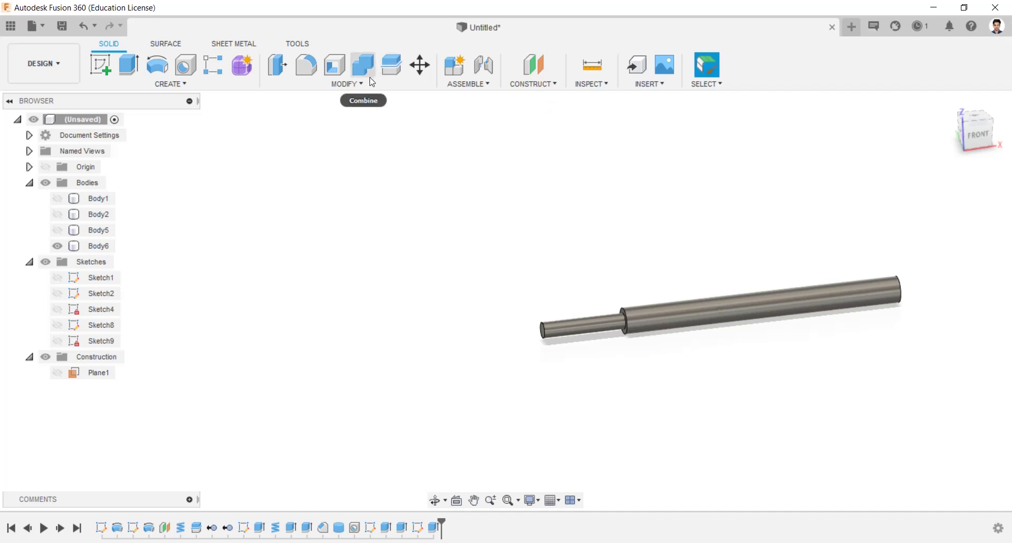
# - Chamfer the shoulder edge where the rod steps up to 20 mm, using 4 mm distance and 45 degrees
pyautogui.click(348, 83)
pyautogui.click(293, 128)
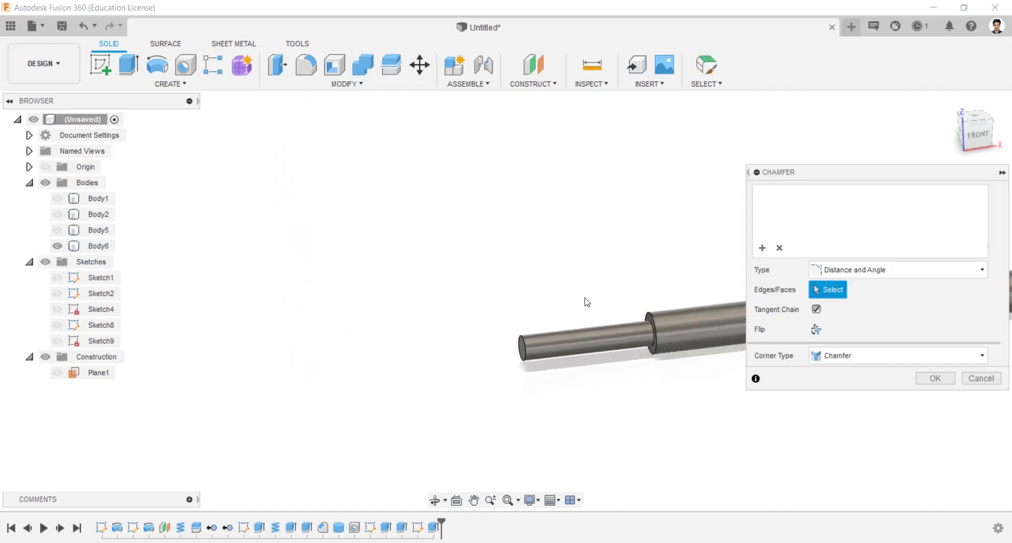
pyautogui.click(655, 328)
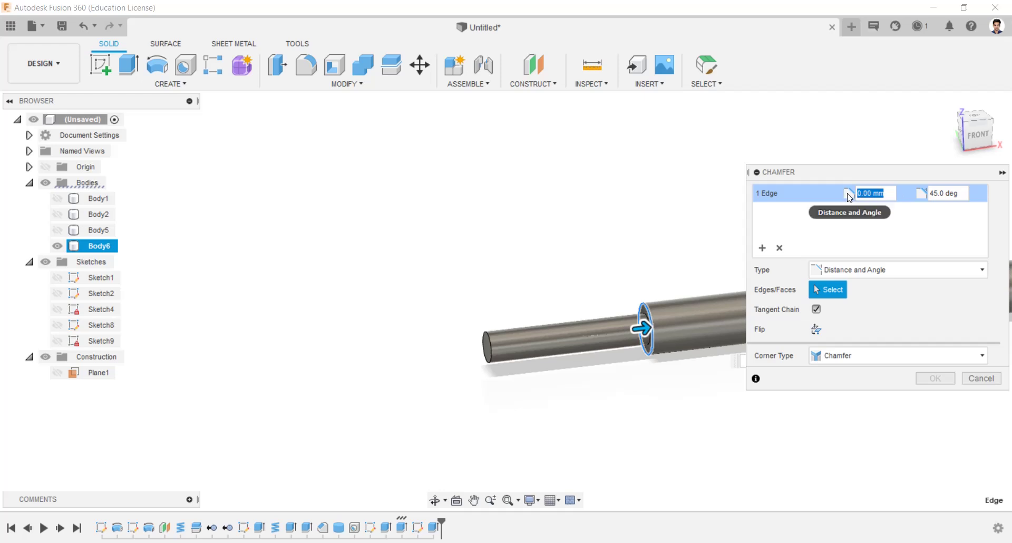
pyautogui.press('Return')
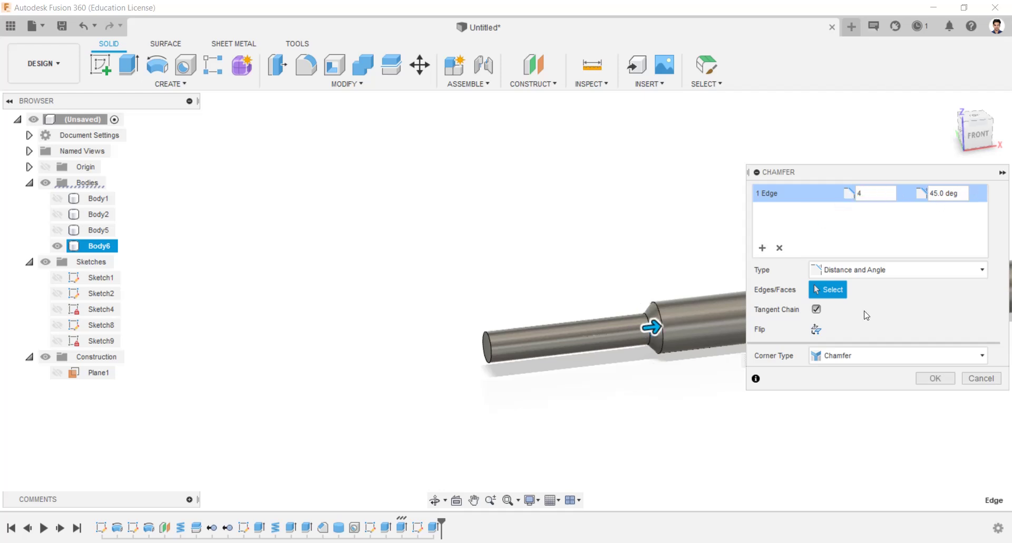
pyautogui.click(935, 379)
pyautogui.scroll(-2, 778, 407)
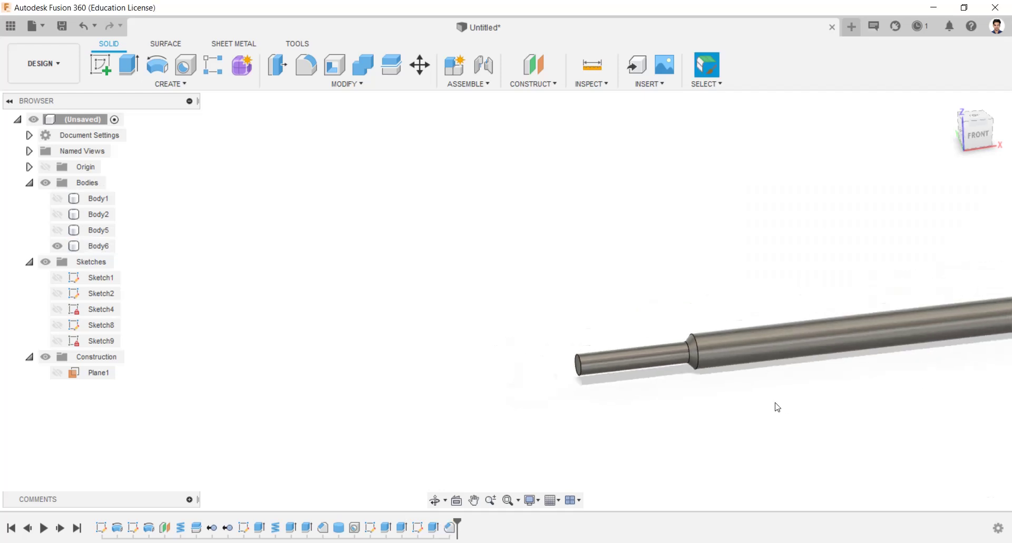
# - Fillet the circular edge at the free end of the thicker rod section
pyautogui.moveTo(833, 386); pyautogui.dragTo(654, 311, button='middle')
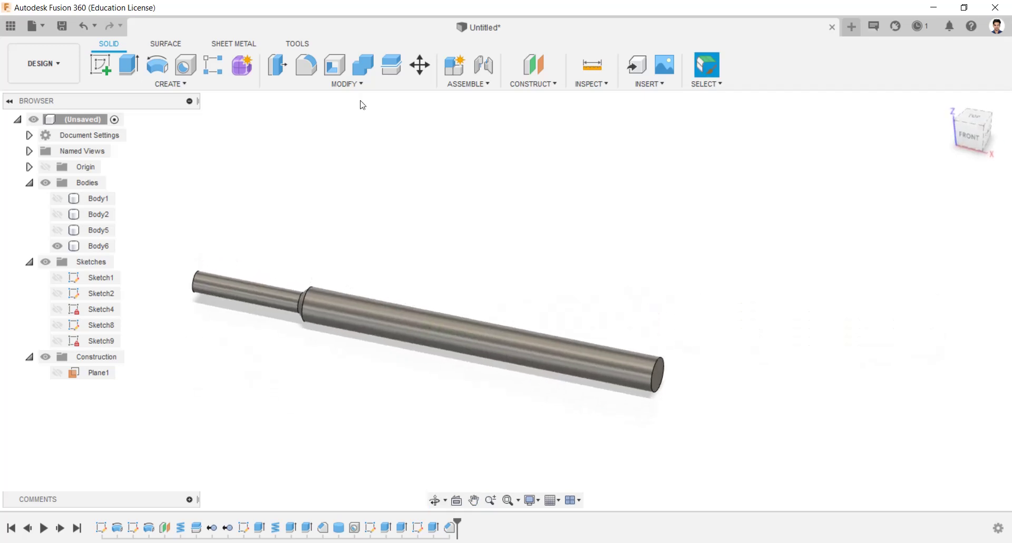
pyautogui.click(306, 64)
pyautogui.scroll(3, 682, 387)
pyautogui.click(671, 378)
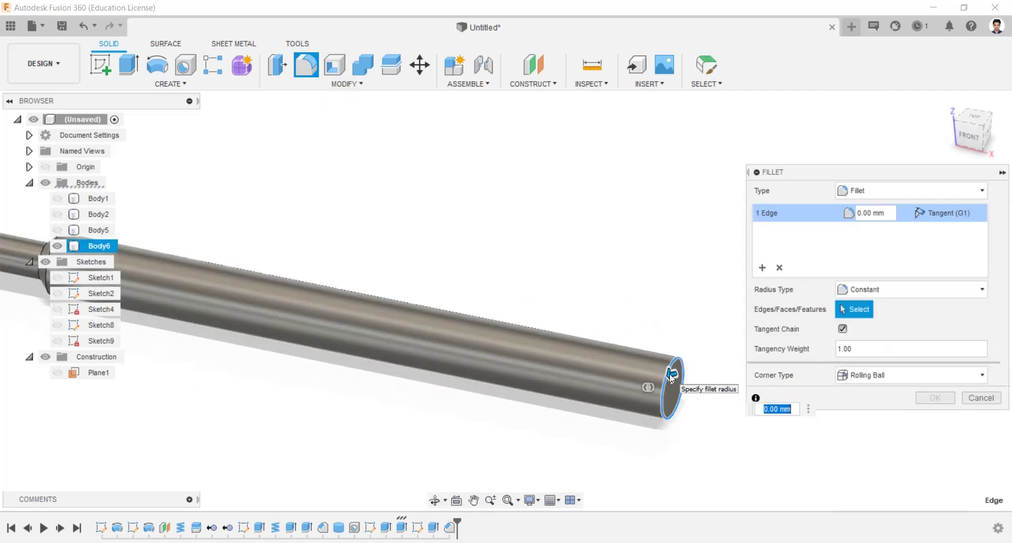
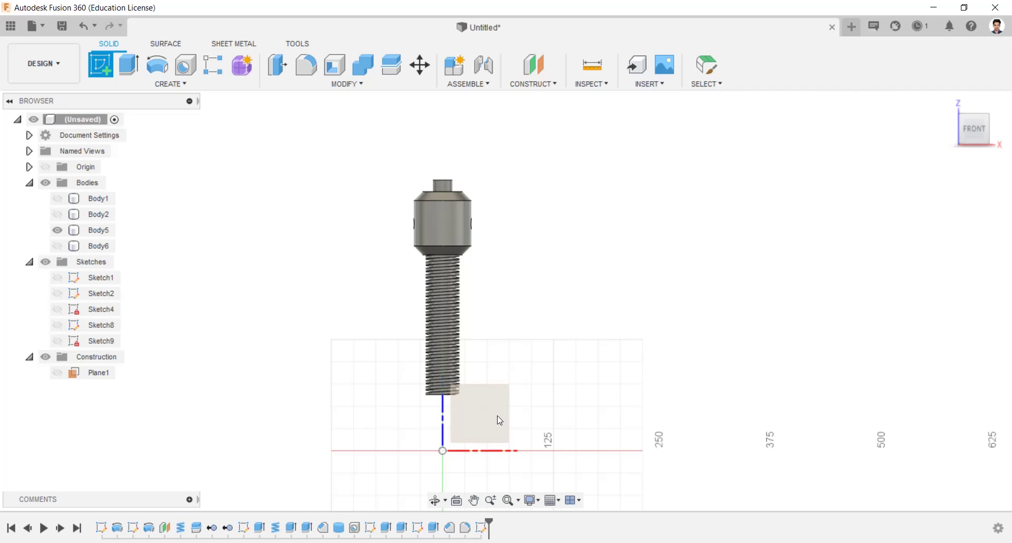
# - Sketch a closed cup half-profile on the front plane from the head's axis, base about 17 mm thick, slanted wall, 16 mm rim, and a vertical line dividing the base
pyautogui.click(499, 420)
pyautogui.scroll(5, 436, 332)
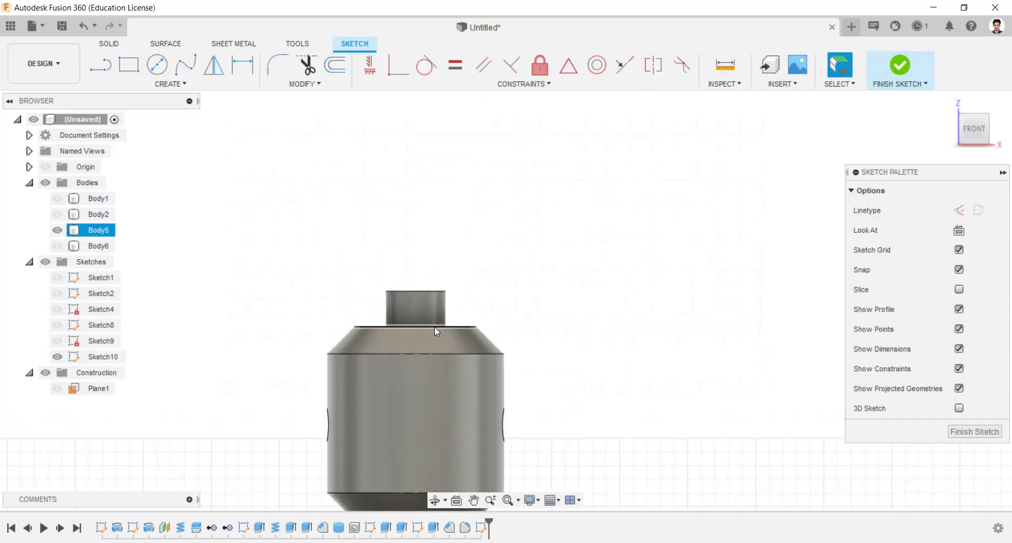
pyautogui.scroll(3, 386, 294)
pyautogui.press('l')
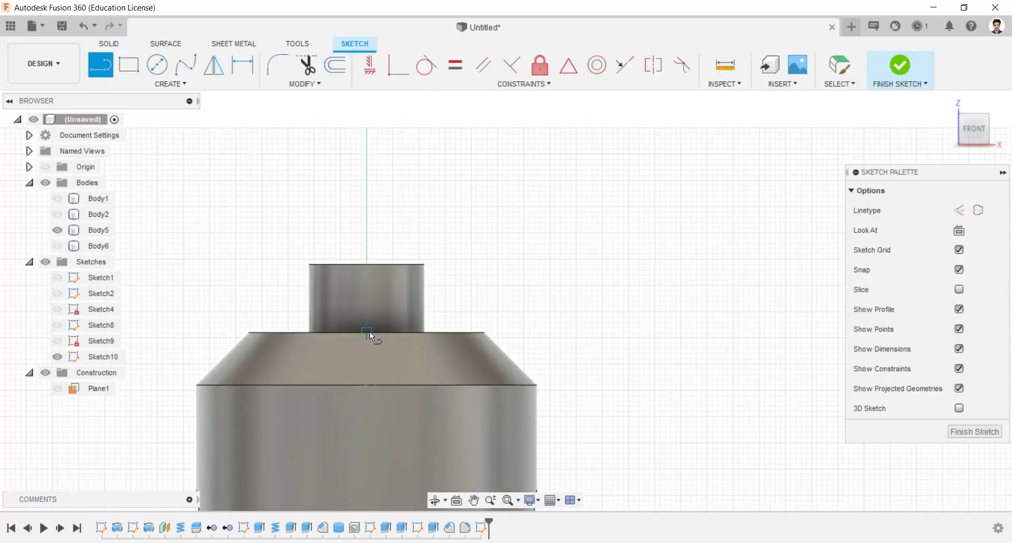
pyautogui.click(368, 332)
pyautogui.click(567, 332)
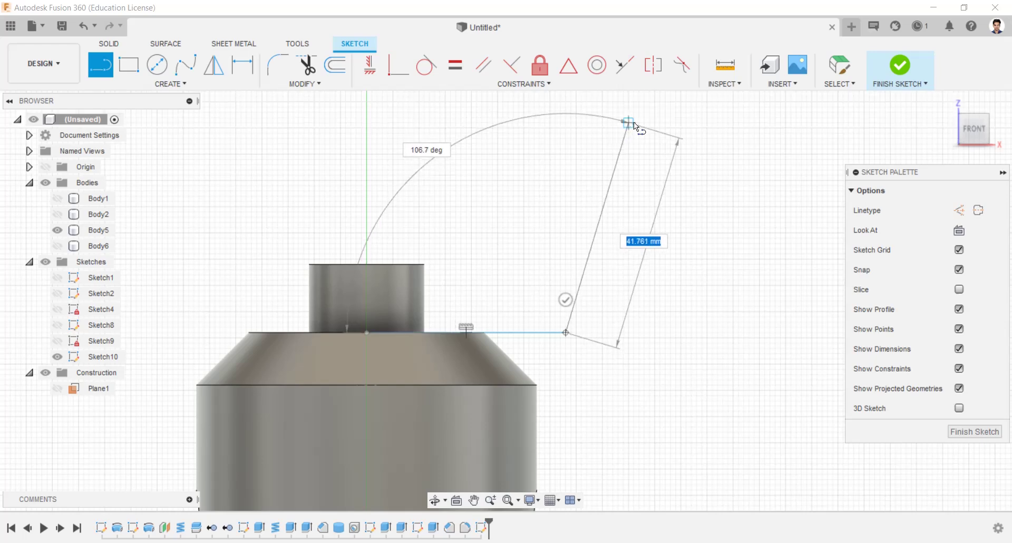
pyautogui.click(655, 102)
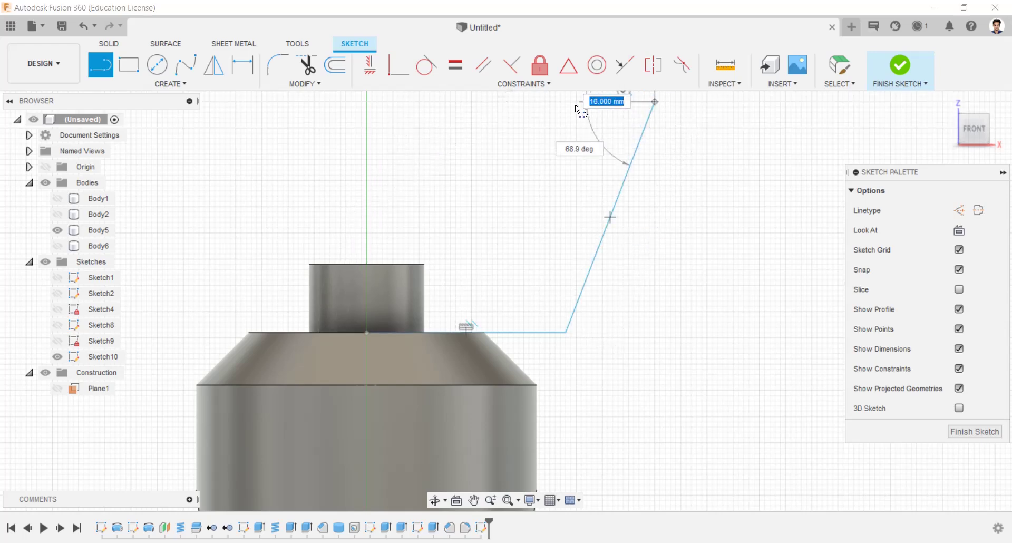
pyautogui.click(572, 103)
pyautogui.click(516, 244)
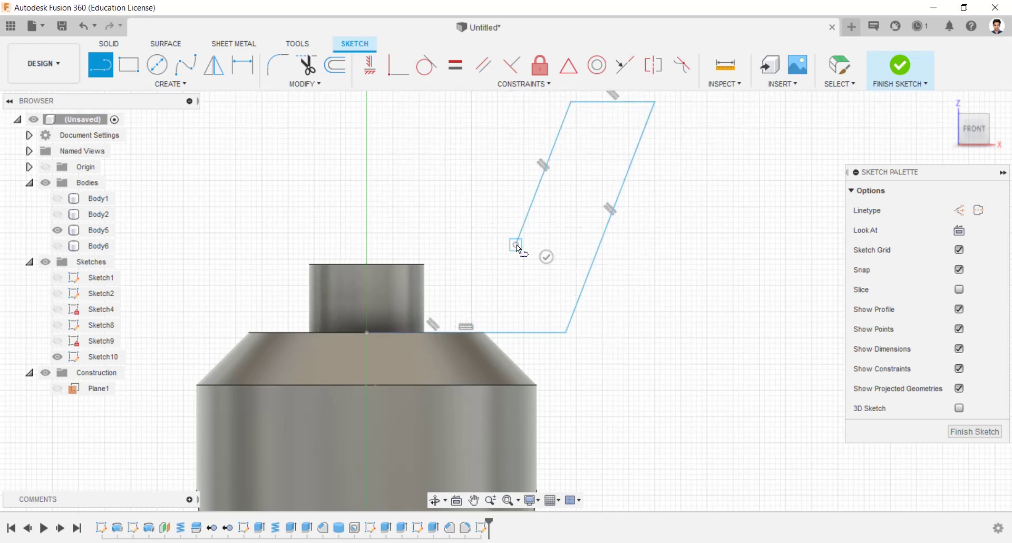
pyautogui.click(367, 244)
pyautogui.click(367, 332)
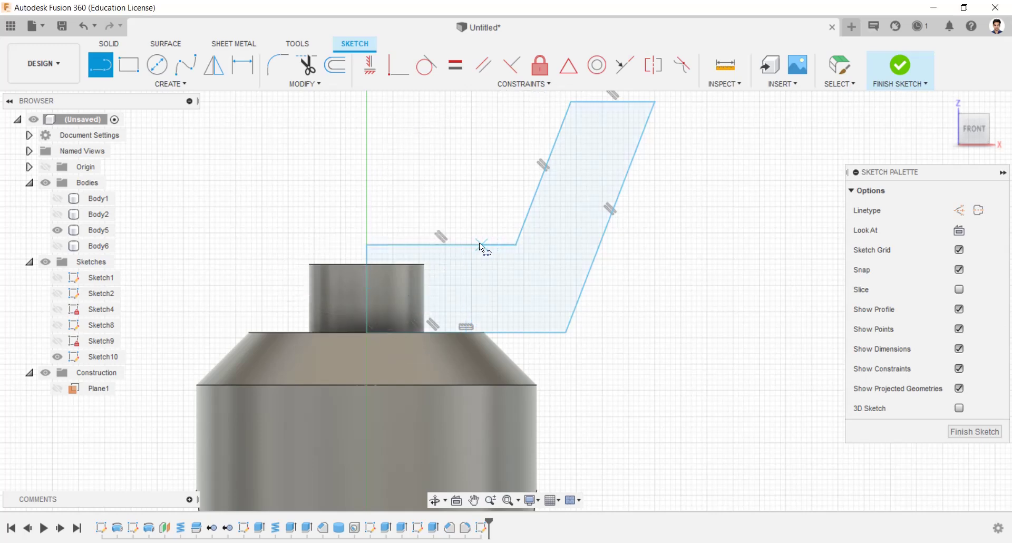
pyautogui.click(477, 332)
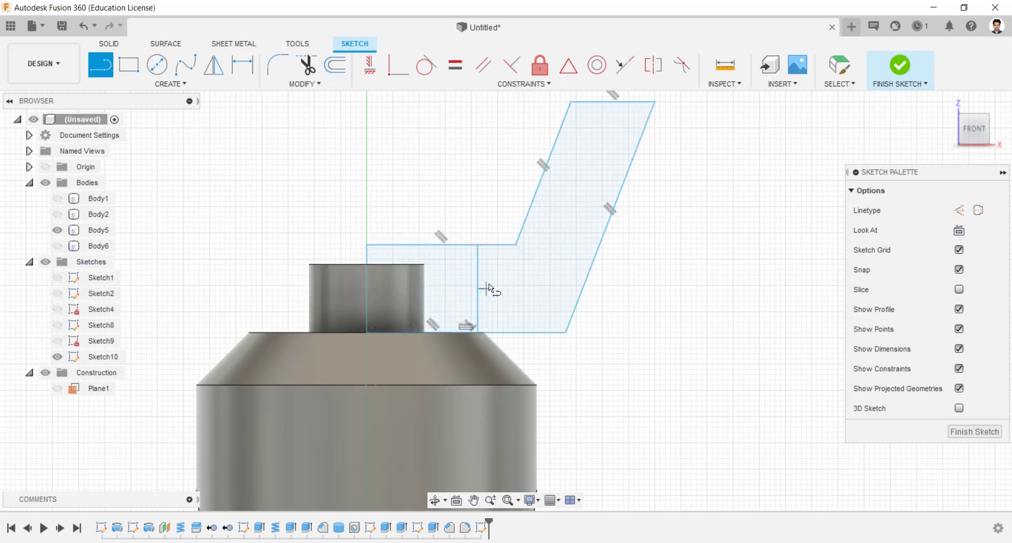
# - Make the cup profile's bottom point on the axis coincident with the shoulder edge of the screw head
pyautogui.scroll(-3, 490, 284)
pyautogui.click(398, 65)
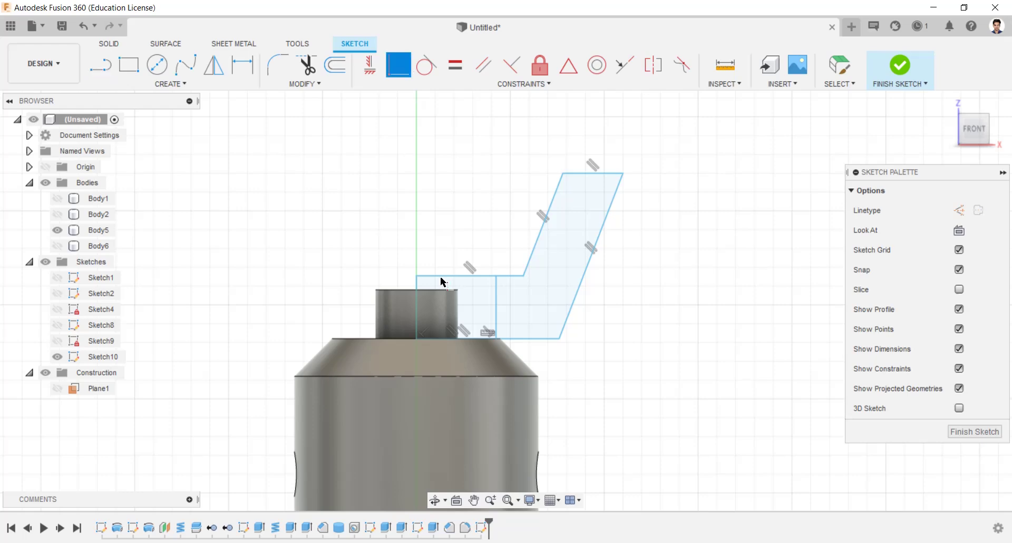
pyautogui.scroll(5, 414, 340)
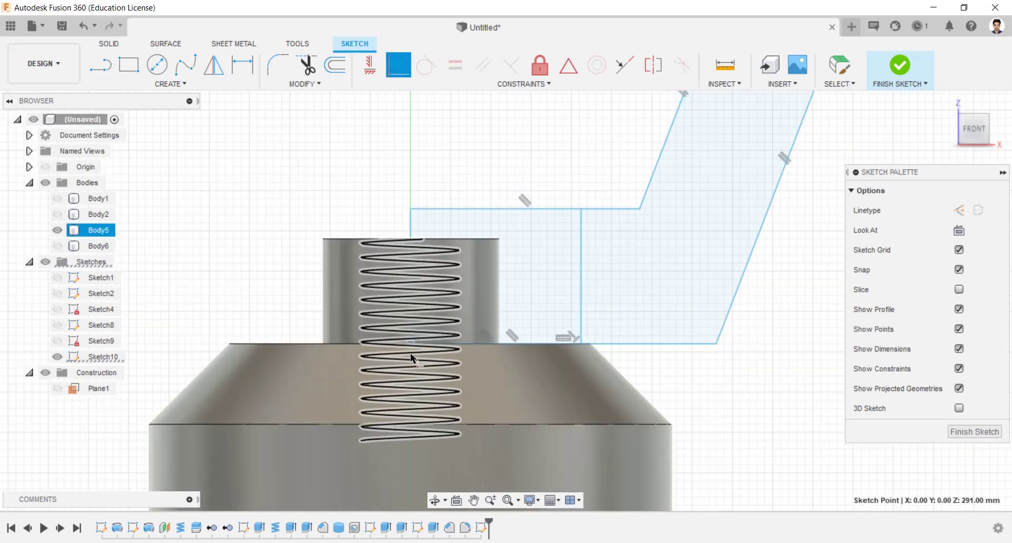
pyautogui.scroll(2, 390, 338)
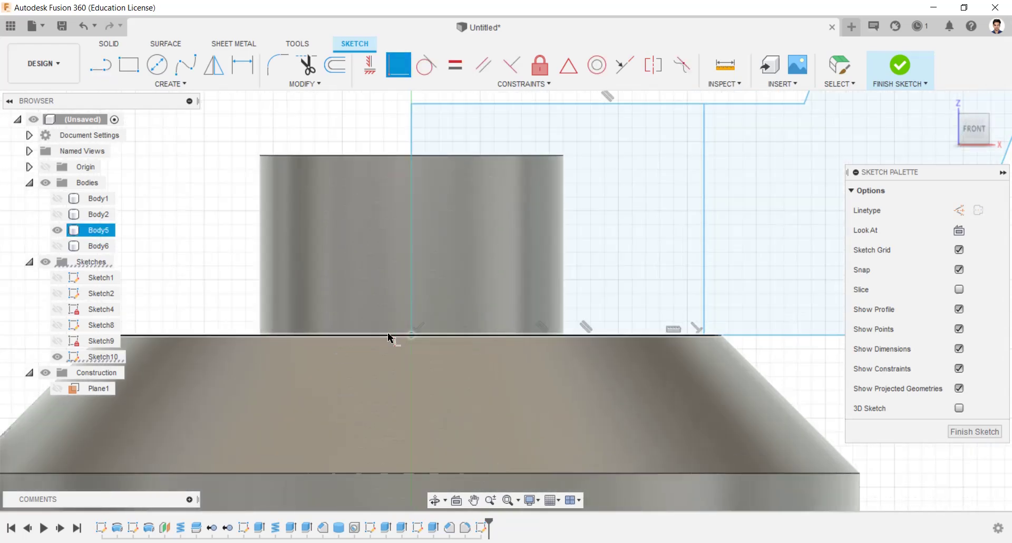
pyautogui.click(389, 338)
pyautogui.scroll(-5, 422, 328)
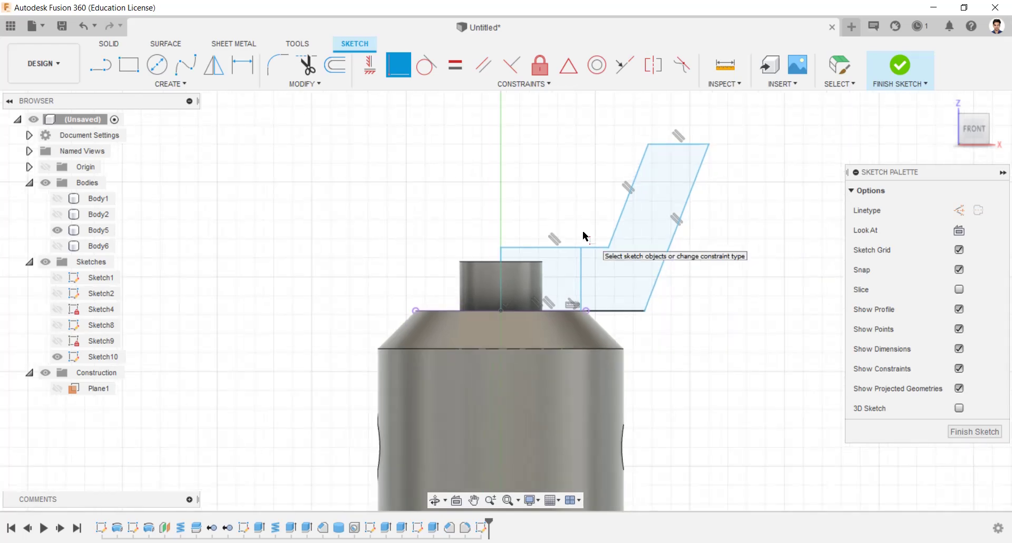
# - Dimension the cup profile's base thickness between its two horizontal lines as 12 mm
pyautogui.moveTo(580, 274)
pyautogui.keyDown('shift'); pyautogui.mouseDown(button='middle')
pyautogui.moveTo(572, 284)
pyautogui.moveTo(574, 259)
pyautogui.mouseUp(button='middle'); pyautogui.keyUp('shift')
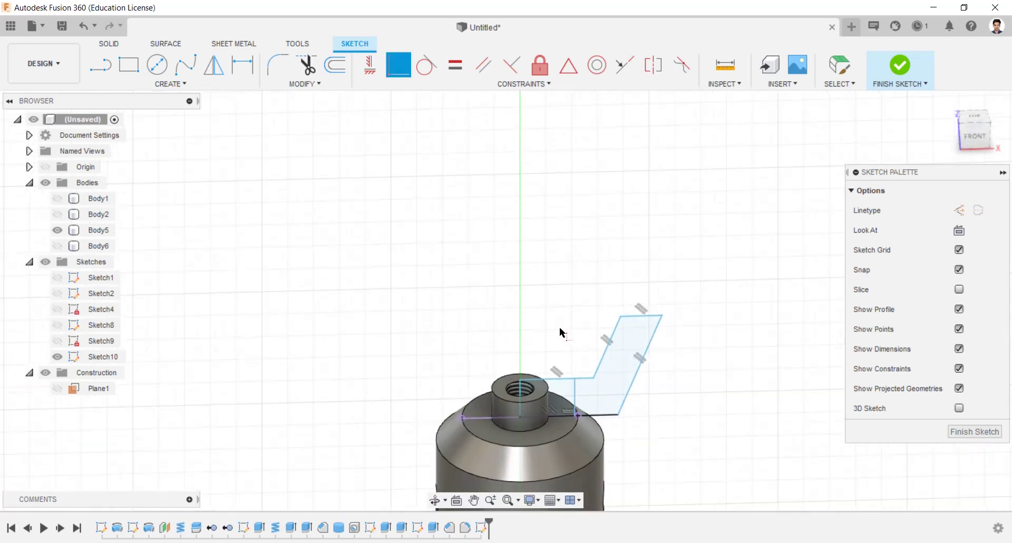
pyautogui.moveTo(560, 332); pyautogui.dragTo(542, 233, button='middle')
pyautogui.scroll(3, 516, 274)
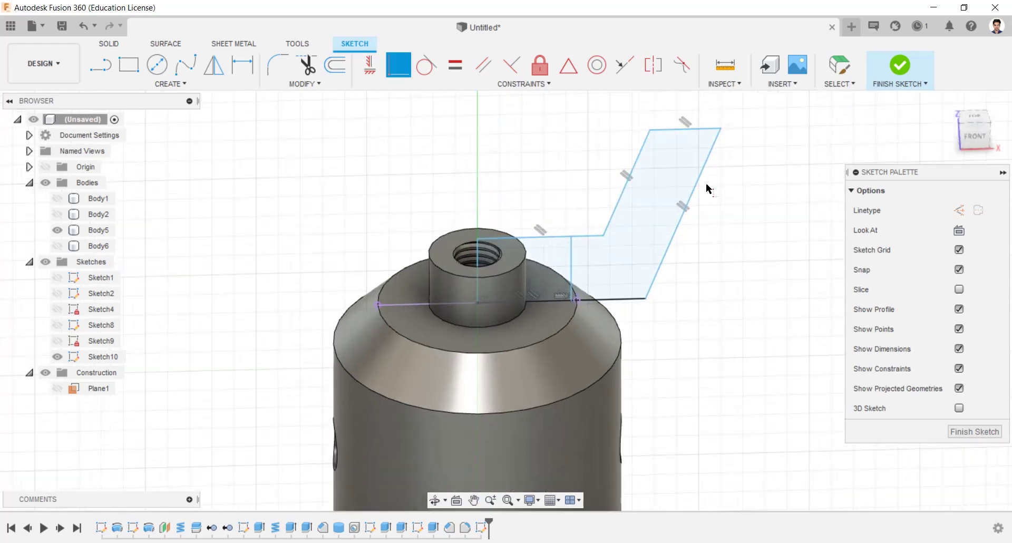
pyautogui.click(242, 65)
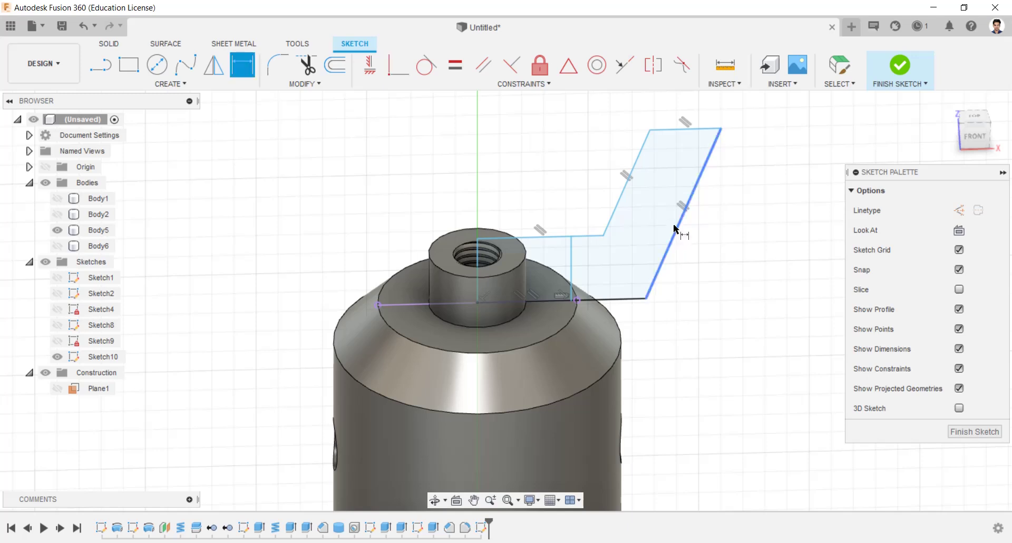
pyautogui.click(564, 304)
pyautogui.click(549, 241)
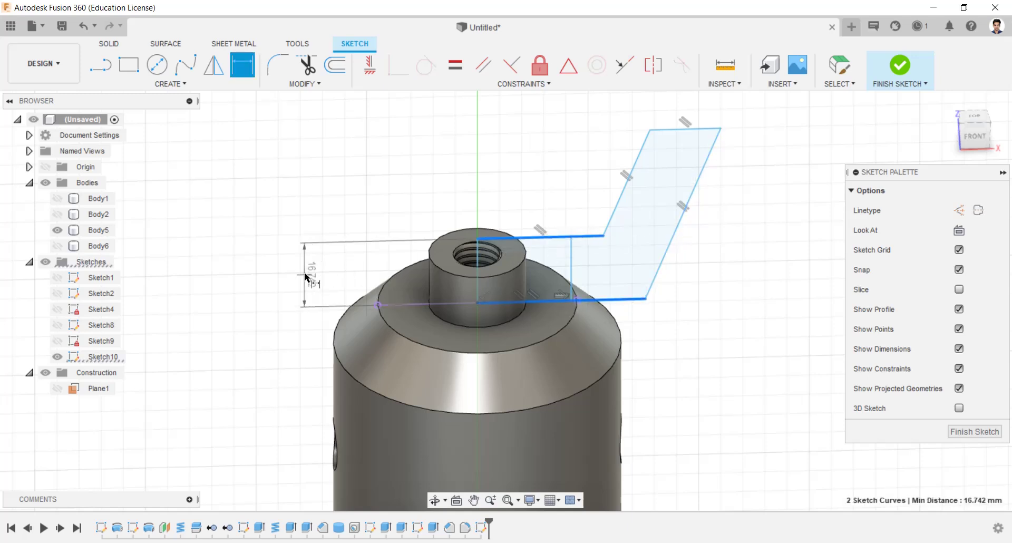
pyautogui.click(306, 275)
pyautogui.press('Return')
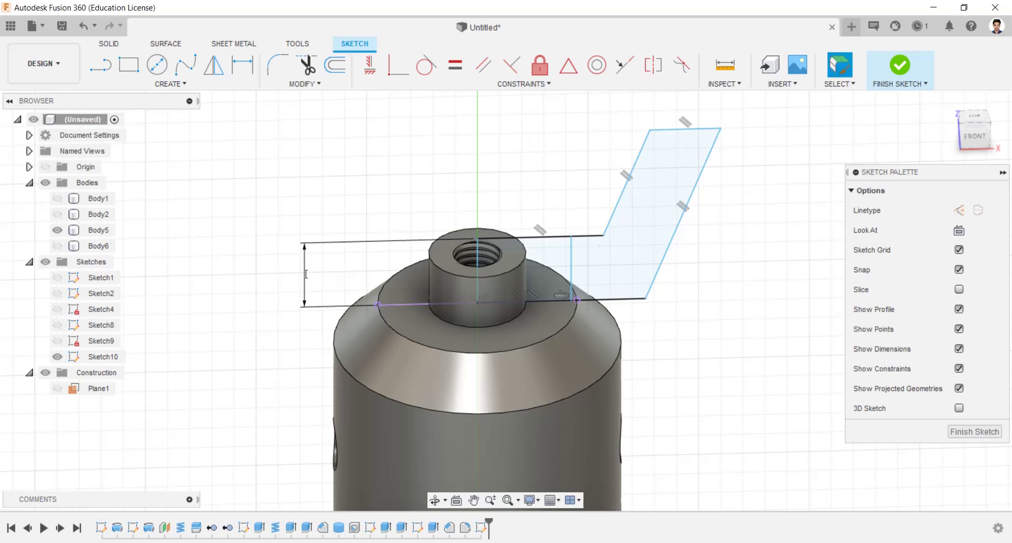
# - Dimension the cup profile's bottom base line as 22.5 mm long
pyautogui.click(975, 138)
pyautogui.scroll(-3, 708, 206)
pyautogui.moveTo(666, 224); pyautogui.dragTo(612, 394, button='middle')
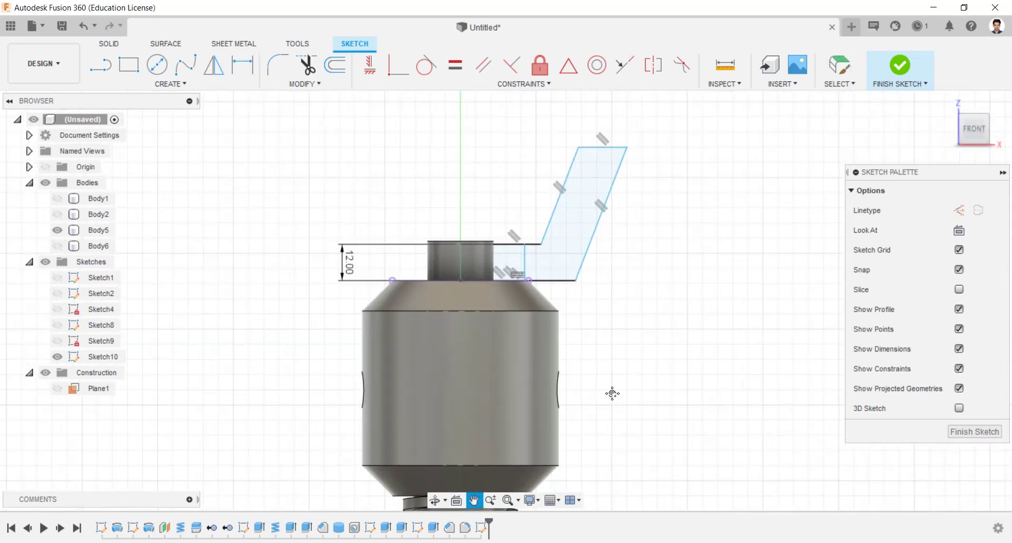
pyautogui.press('d')
pyautogui.scroll(3, 561, 194)
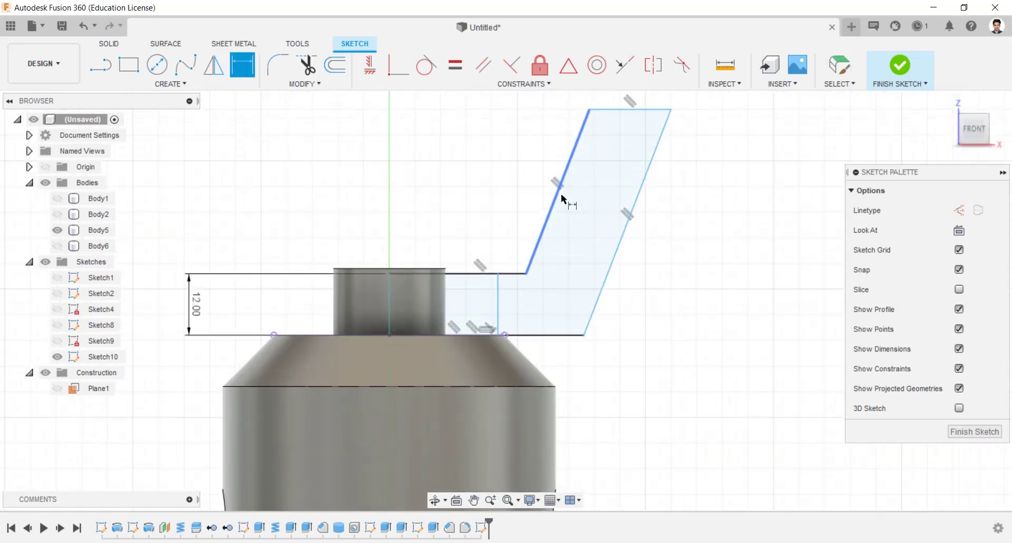
pyautogui.click(552, 335)
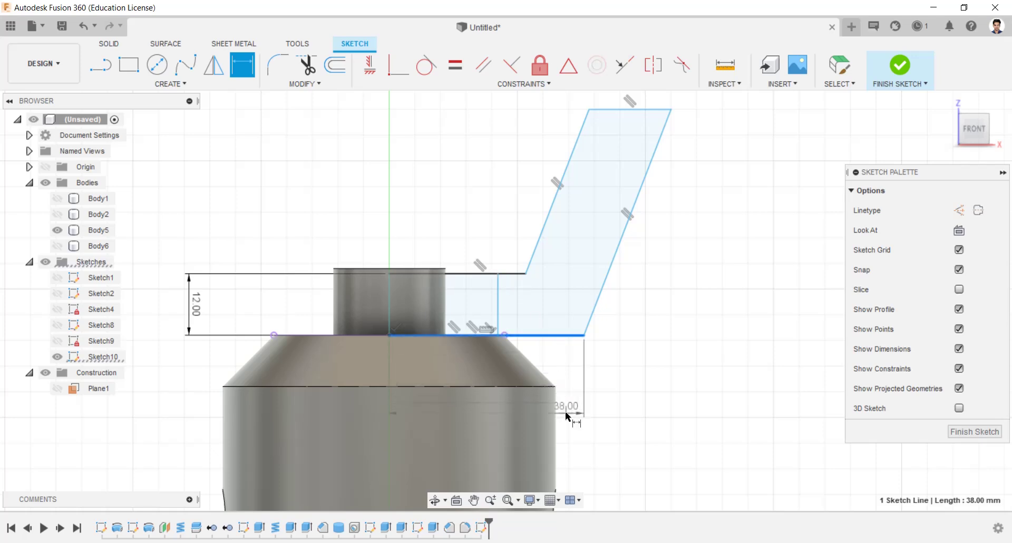
pyautogui.click(573, 424)
pyautogui.write('22.5')
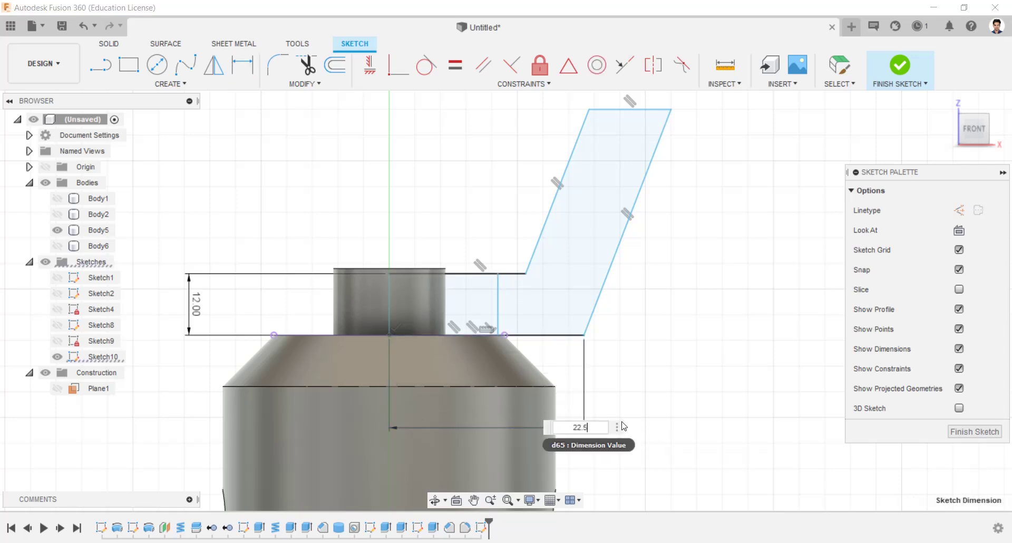
pyautogui.press('Return')
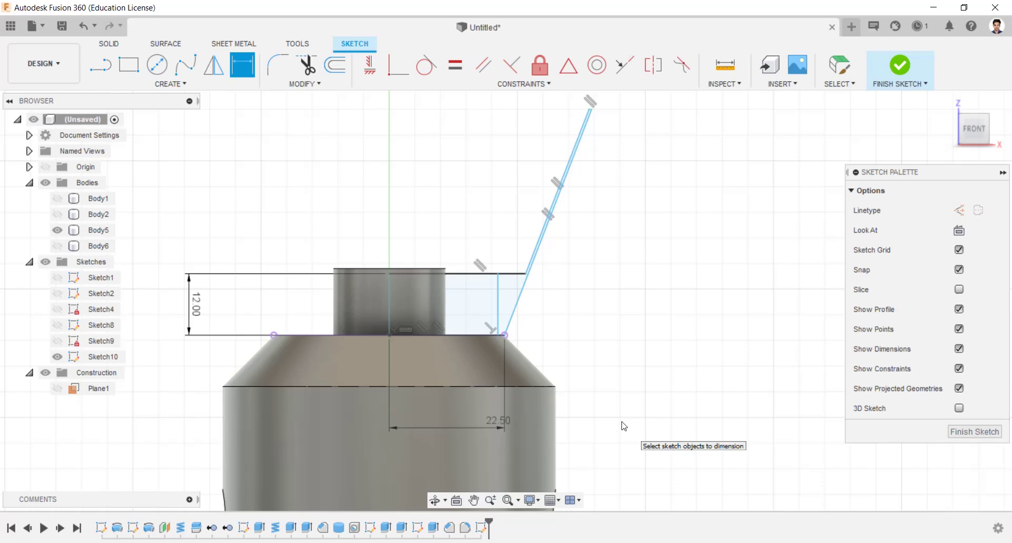
# - Dimension the slanted wall's thickness between its two parallel lines as 6 mm
pyautogui.scroll(4, 651, 193)
pyautogui.scroll(2, 603, 166)
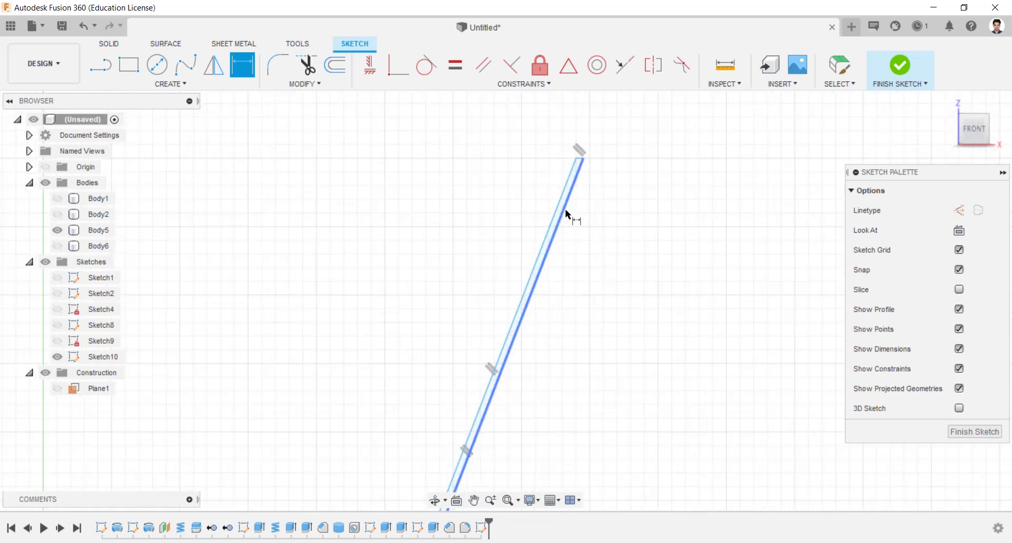
pyautogui.click(563, 209)
pyautogui.click(557, 205)
pyautogui.click(612, 117)
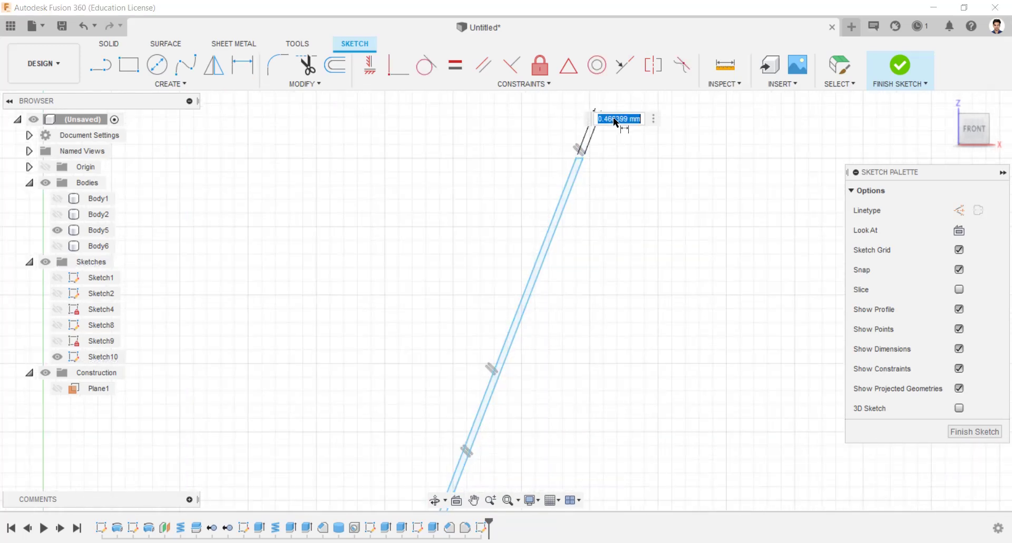
pyautogui.write('6')
pyautogui.press('Return')
pyautogui.scroll(-3, 616, 132)
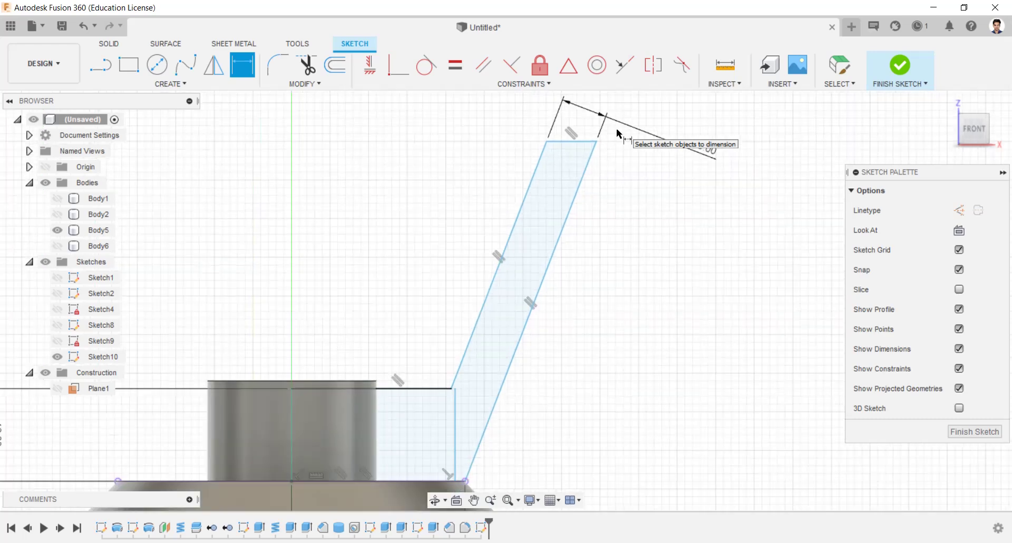
# - Dimension the horizontal distance from the profile's inner vertical line to the rim's outer corner as 32.5 mm
pyautogui.click(600, 143)
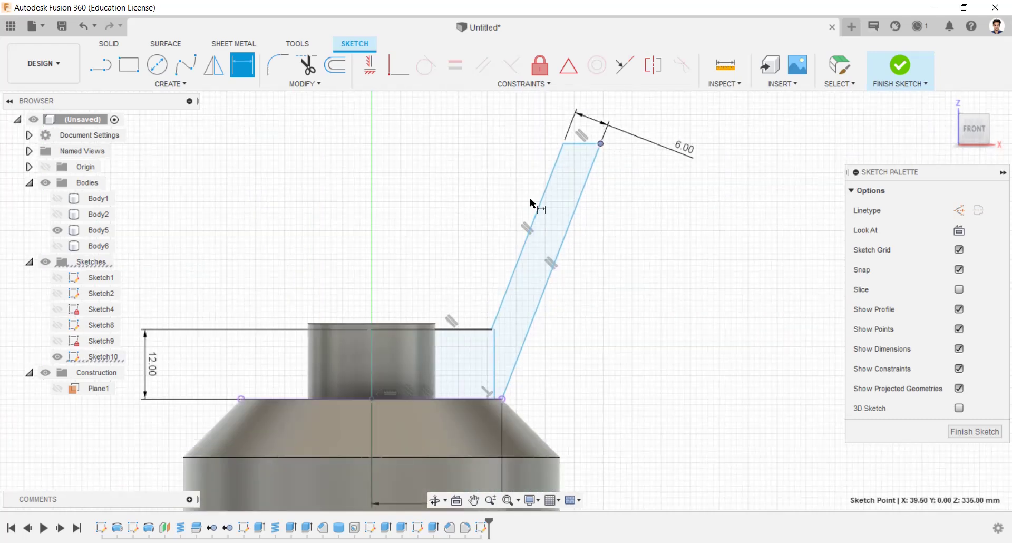
pyautogui.click(370, 327)
pyautogui.click(428, 105)
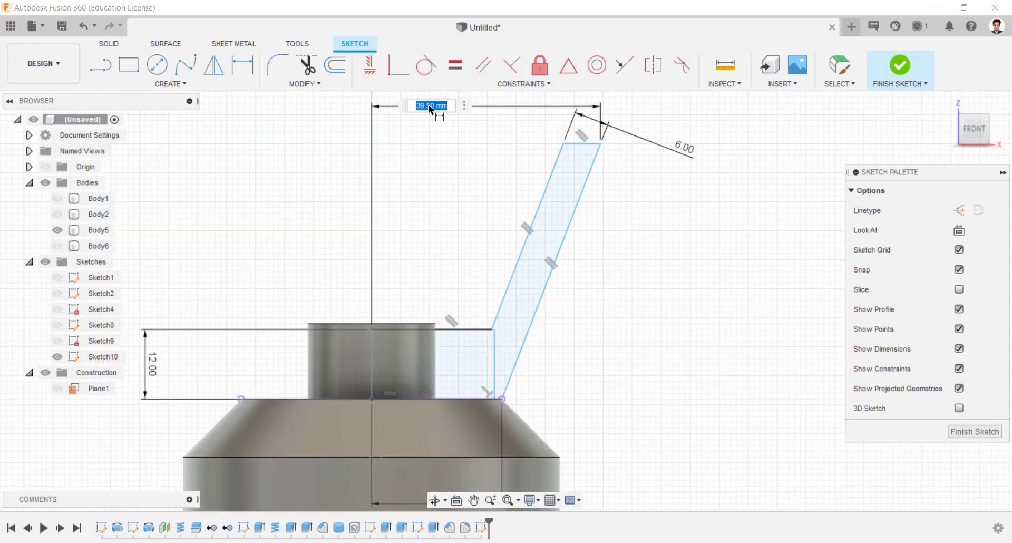
pyautogui.write('65')
pyautogui.press('Return')
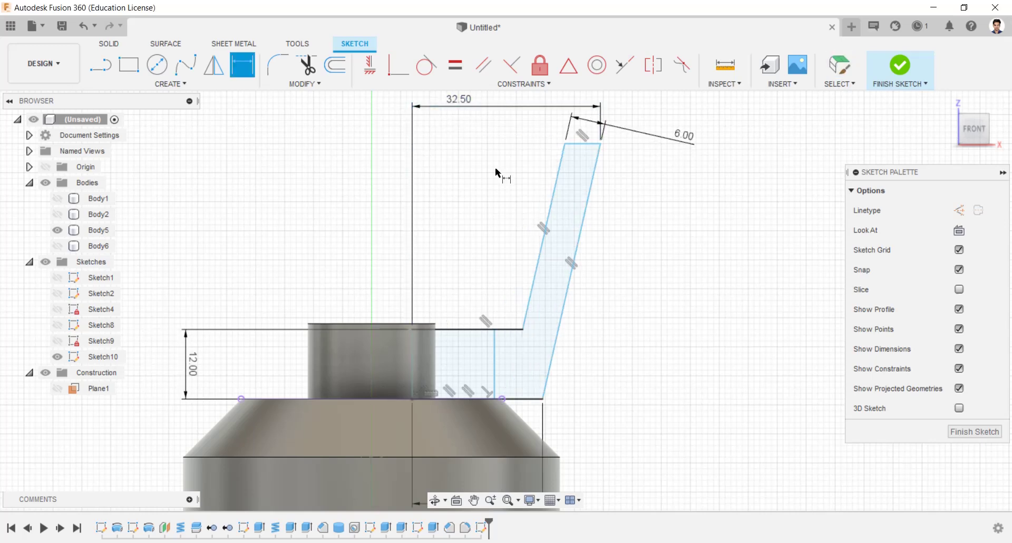
# - Dimension the cup profile's overall height between the rim line and the bottom base line as 42 mm
pyautogui.click(594, 146)
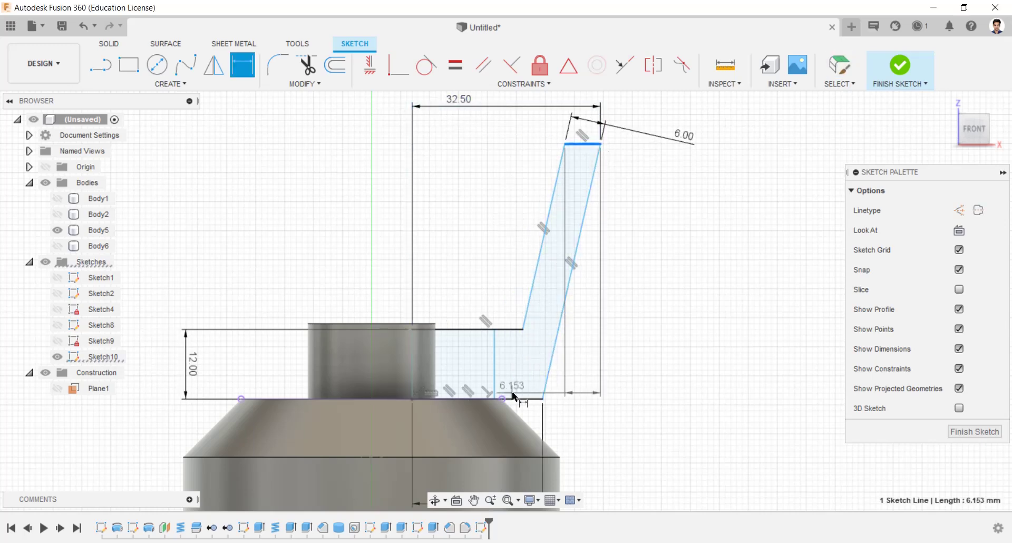
pyautogui.click(529, 399)
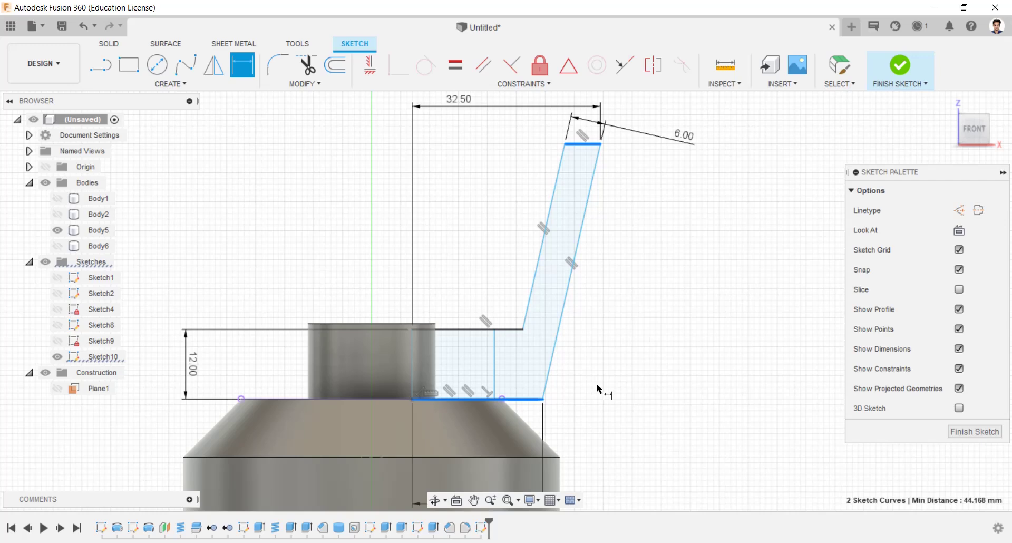
pyautogui.click(687, 377)
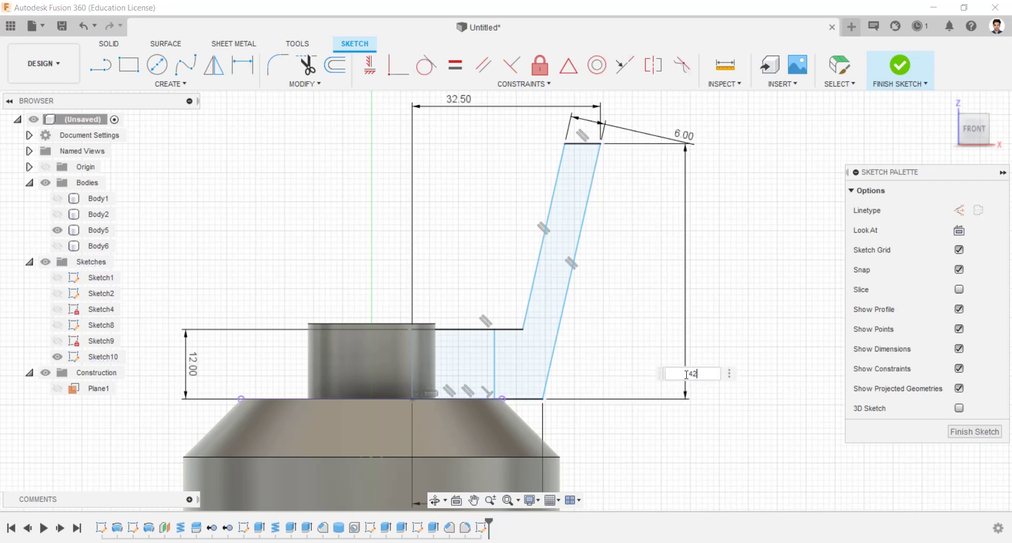
pyautogui.write('42')
pyautogui.press('Return')
pyautogui.scroll(1, 598, 269)
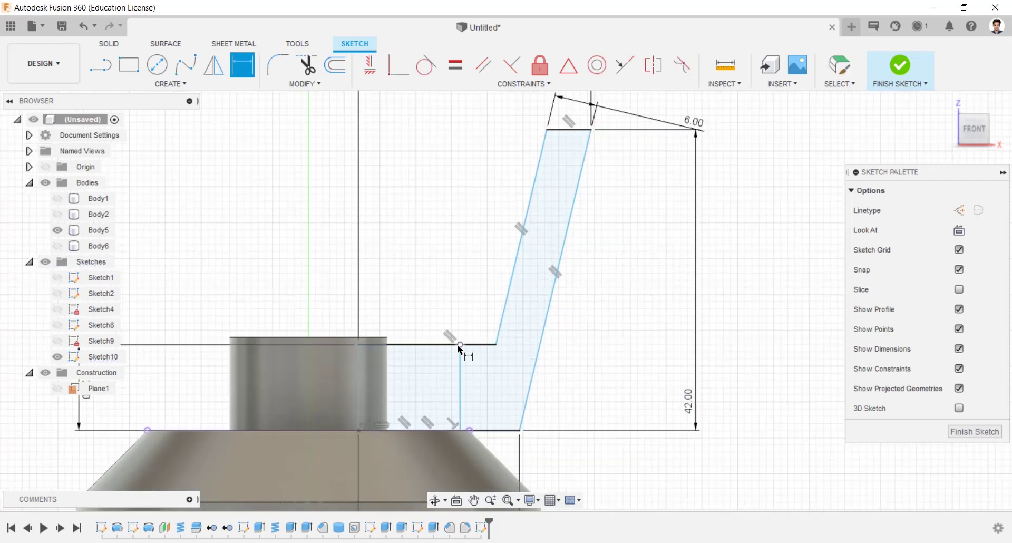
# - Dimension the distance between the profile's inner vertical line and the line dividing the base as 22.5/2 mm
pyautogui.click(460, 360)
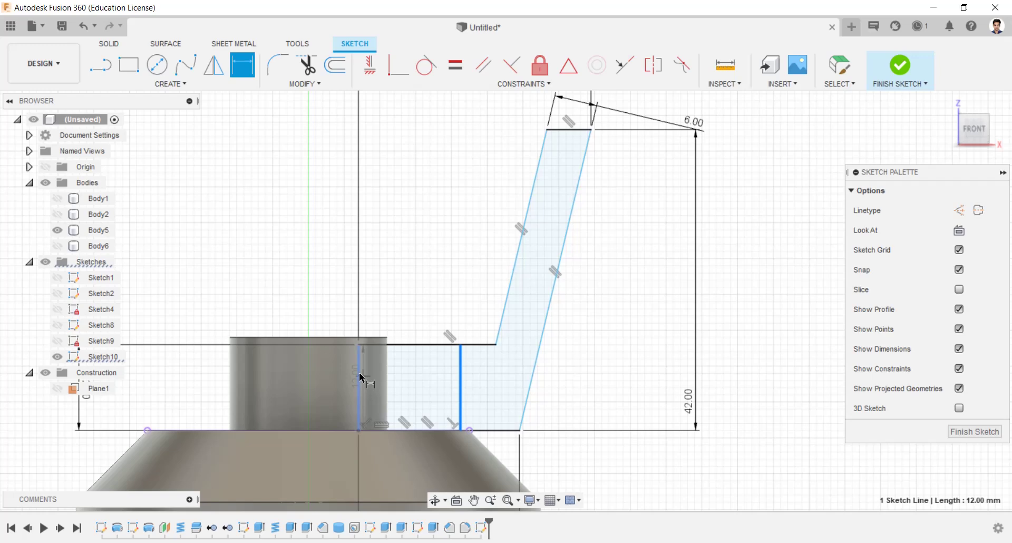
pyautogui.click(361, 377)
pyautogui.click(418, 305)
pyautogui.write('12')
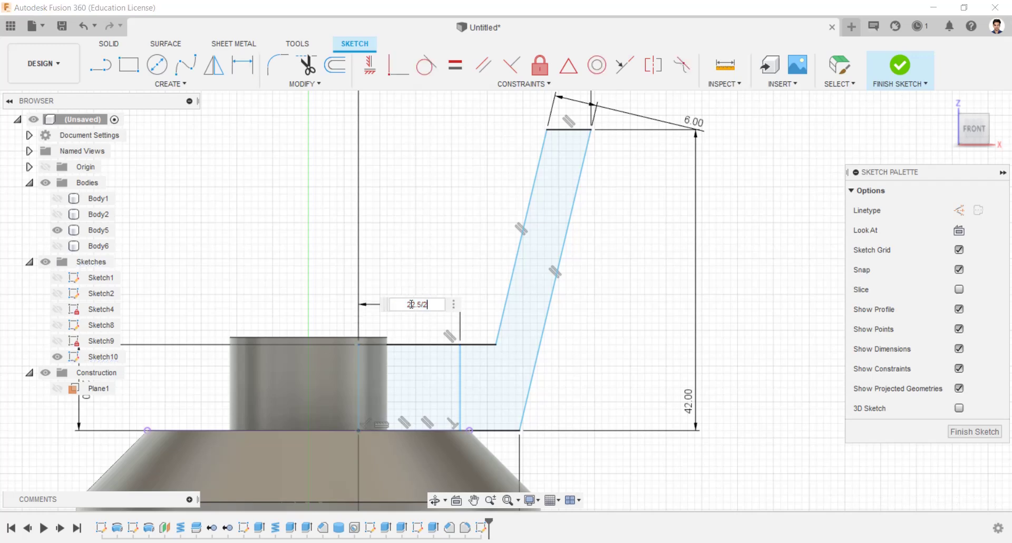
pyautogui.write('.5/2')
pyautogui.press('Return')
# - Align the cup profile's bottom inner point vertically with the sketch origin using the Horizontal/Vertical constraint
pyautogui.scroll(-2, 397, 307)
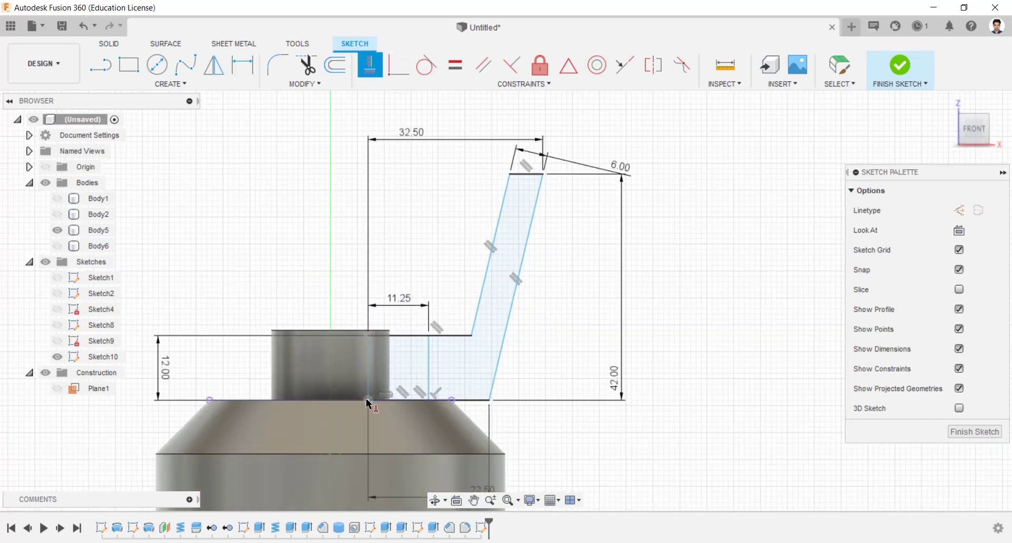
pyautogui.scroll(-10, 367, 403)
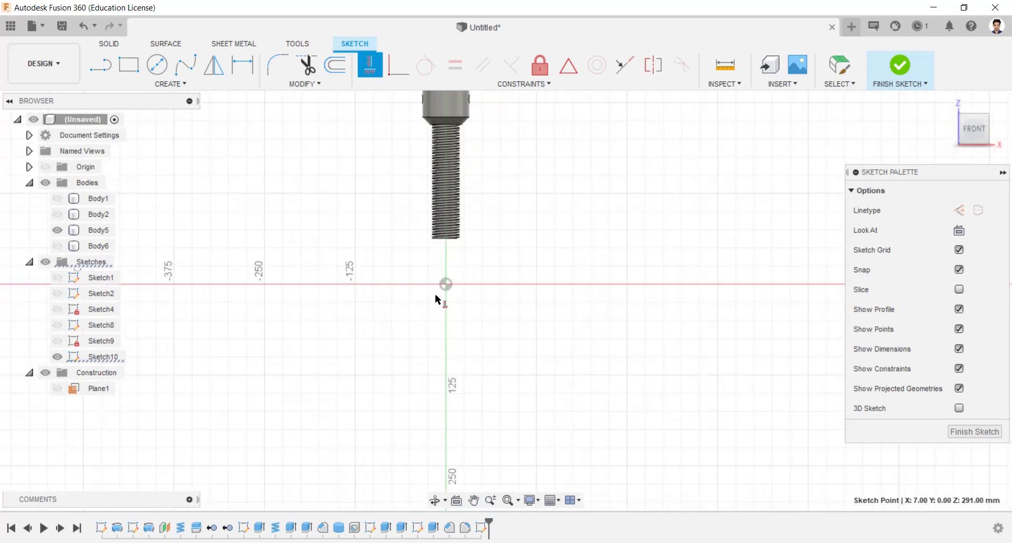
pyautogui.scroll(8, 508, 228)
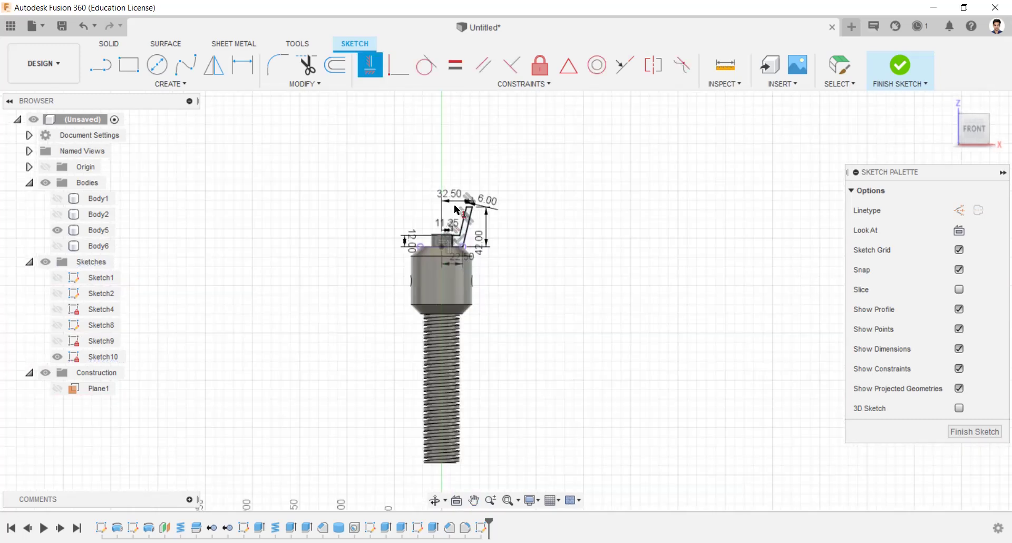
pyautogui.scroll(5, 456, 210)
pyautogui.scroll(-3, 537, 253)
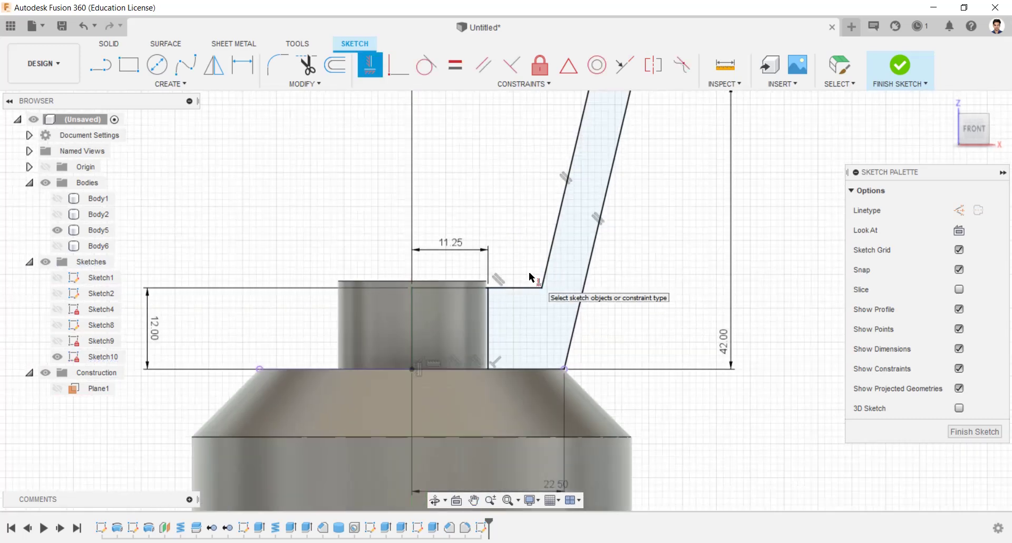
pyautogui.scroll(-2, 611, 168)
pyautogui.press('Escape')
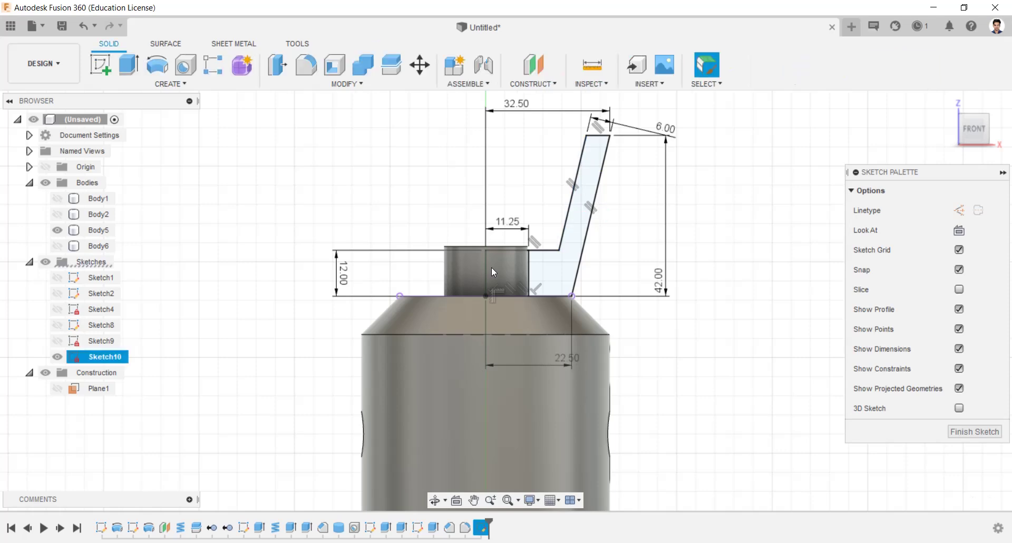
# - Draw a 10 mm diameter circle on the axis, constrain its centre level with the rim's inner corner, and finish the sketch
pyautogui.click(158, 65)
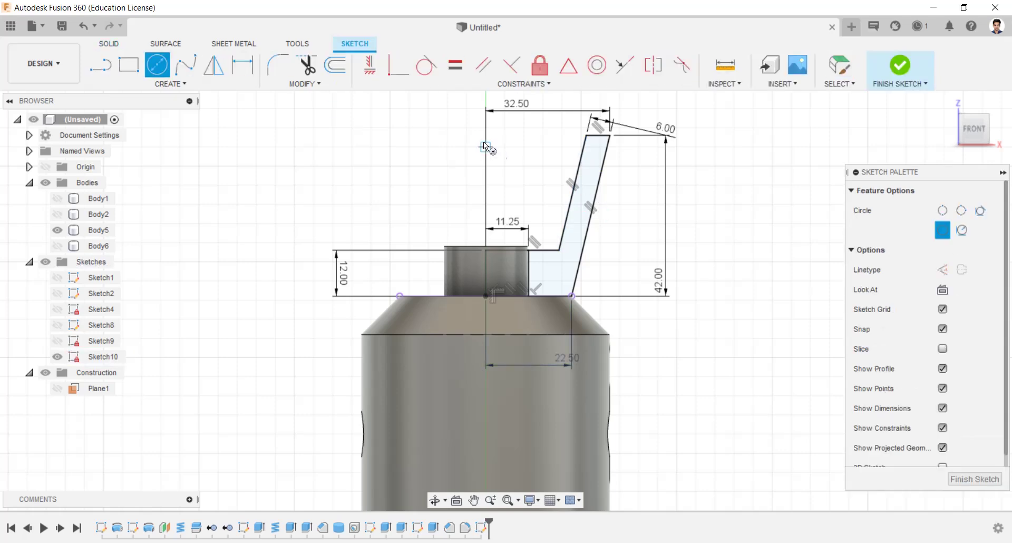
pyautogui.click(485, 147)
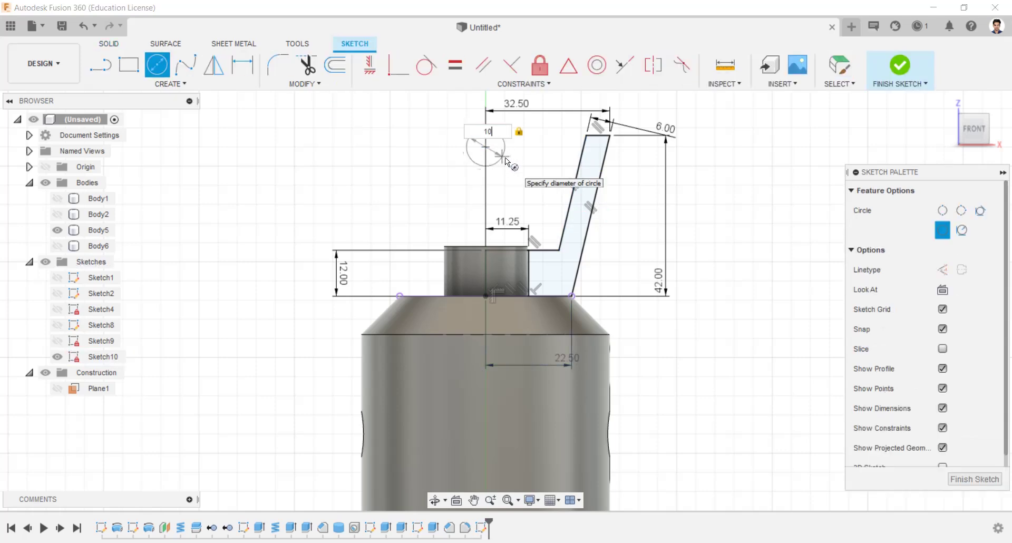
pyautogui.press('Return')
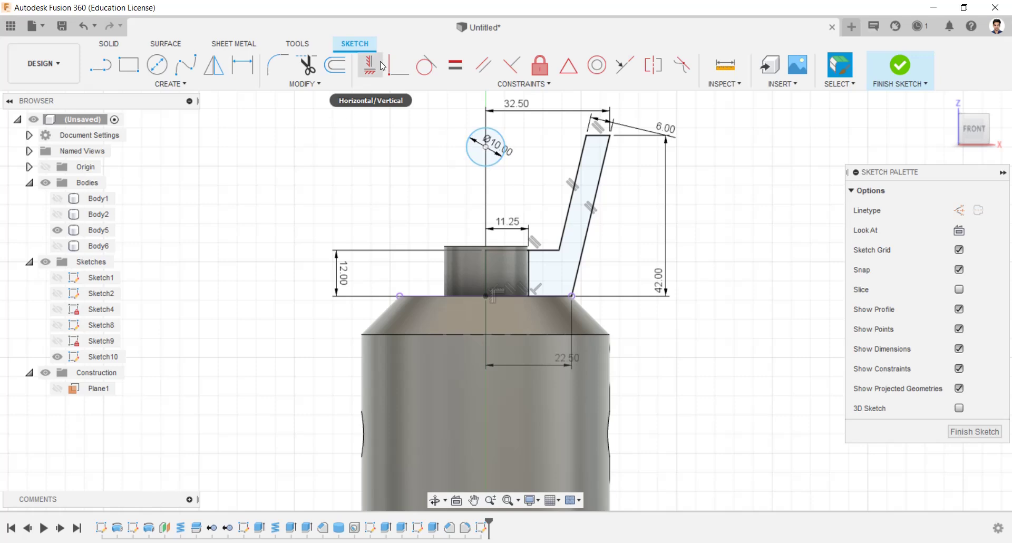
pyautogui.click(369, 65)
pyautogui.click(486, 147)
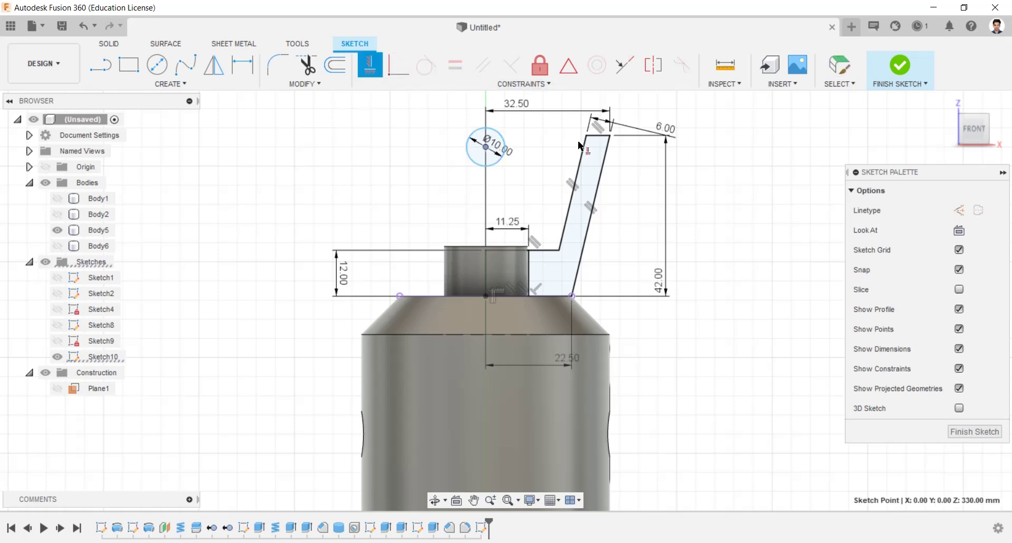
pyautogui.click(586, 137)
pyautogui.click(916, 54)
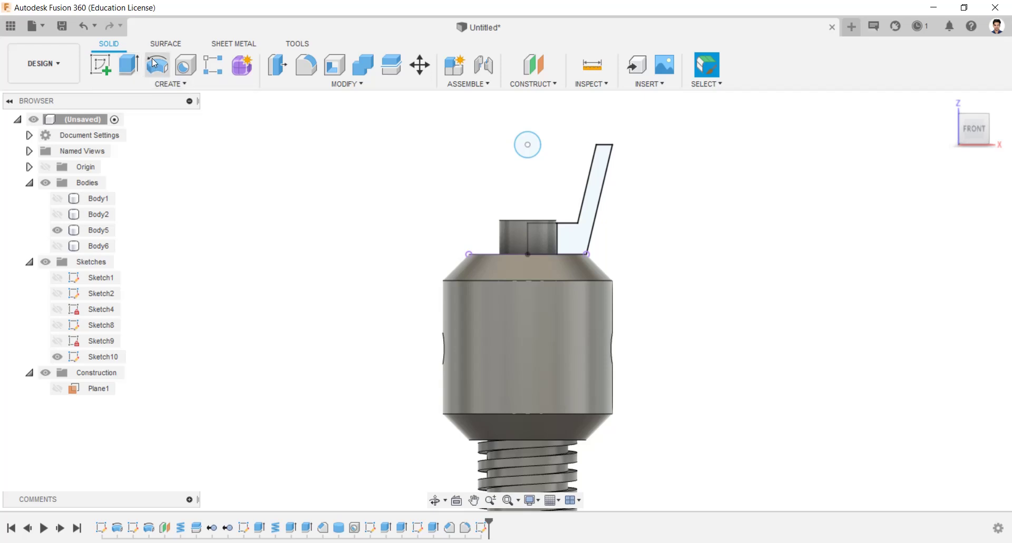
# - Revolve the cup wall profile 360 degrees about the vertical sketch line on the axis as a new body
pyautogui.click(952, 102)
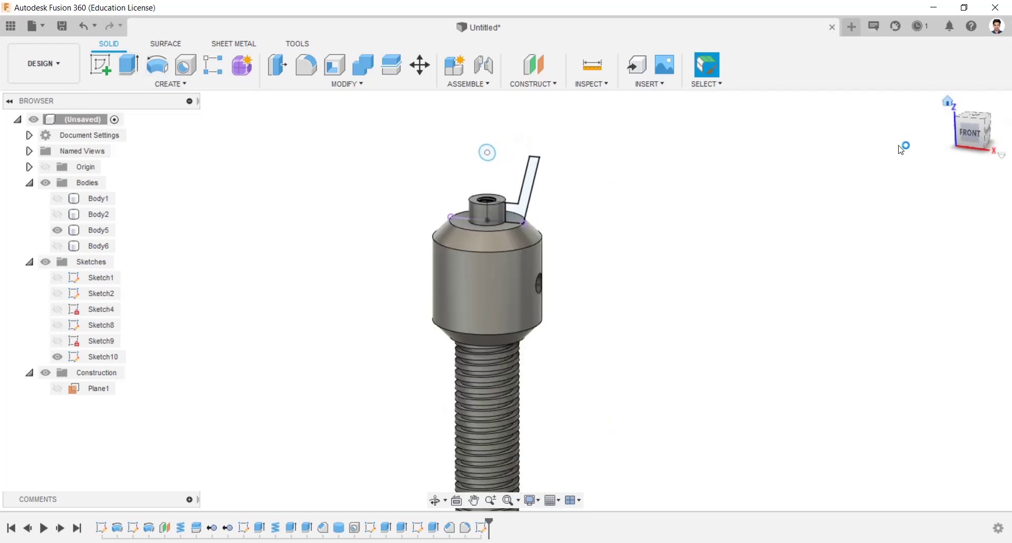
pyautogui.click(157, 64)
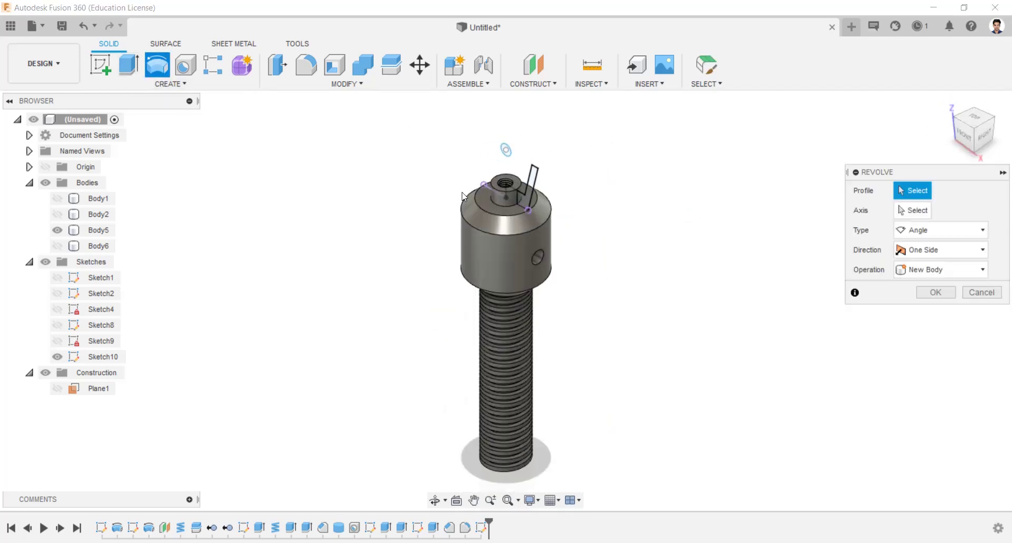
pyautogui.click(533, 188)
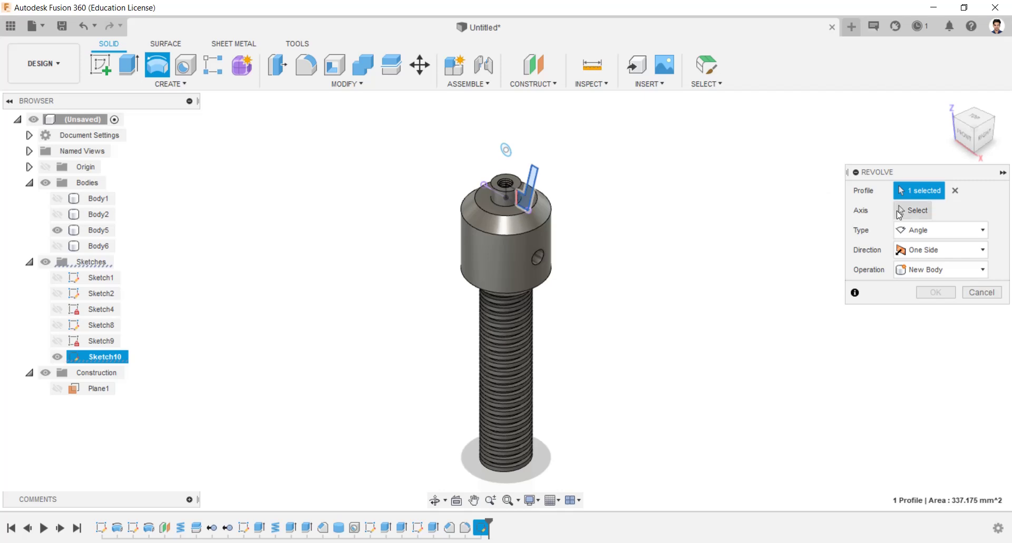
pyautogui.click(900, 211)
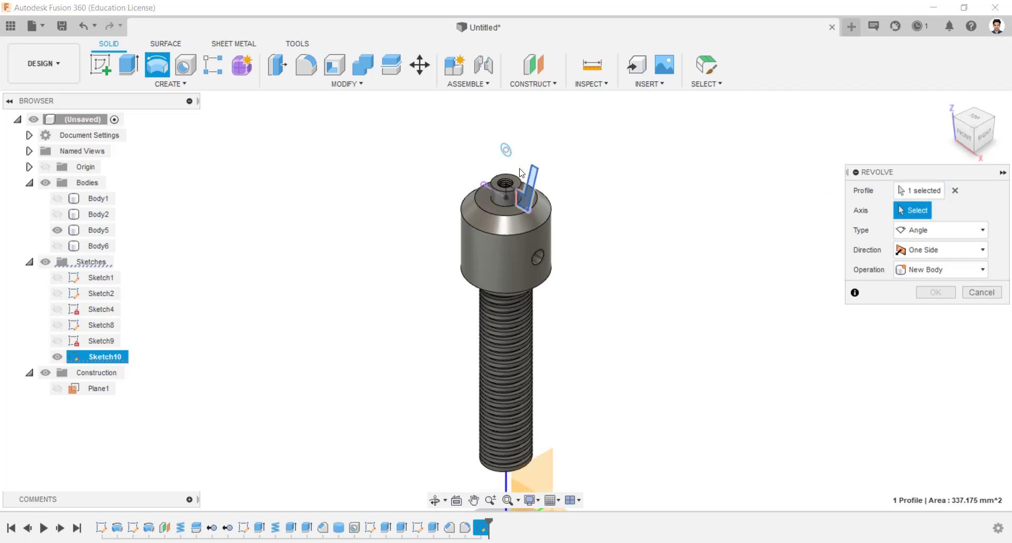
pyautogui.click(505, 195)
pyautogui.scroll(-1, 505, 195)
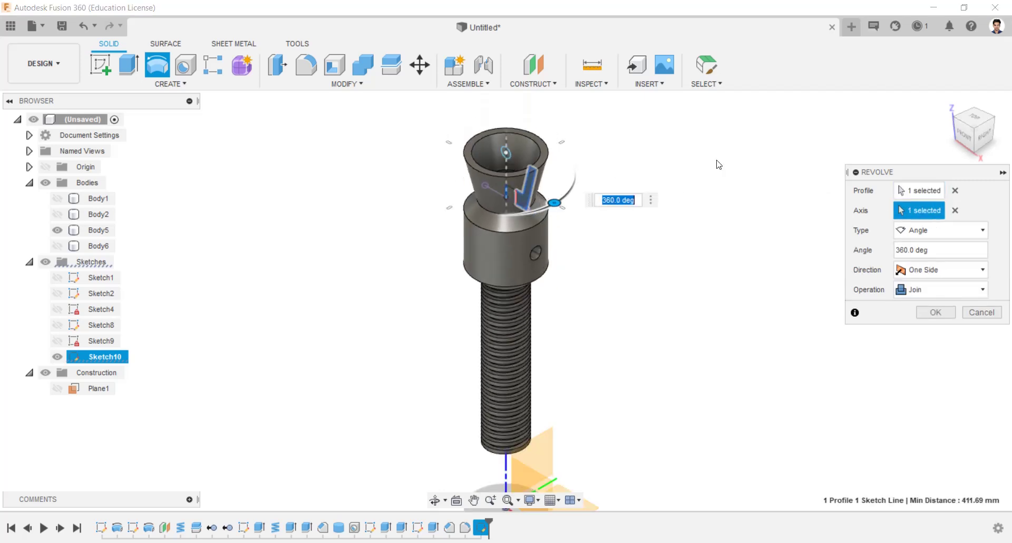
pyautogui.click(944, 290)
pyautogui.click(934, 350)
pyautogui.click(933, 310)
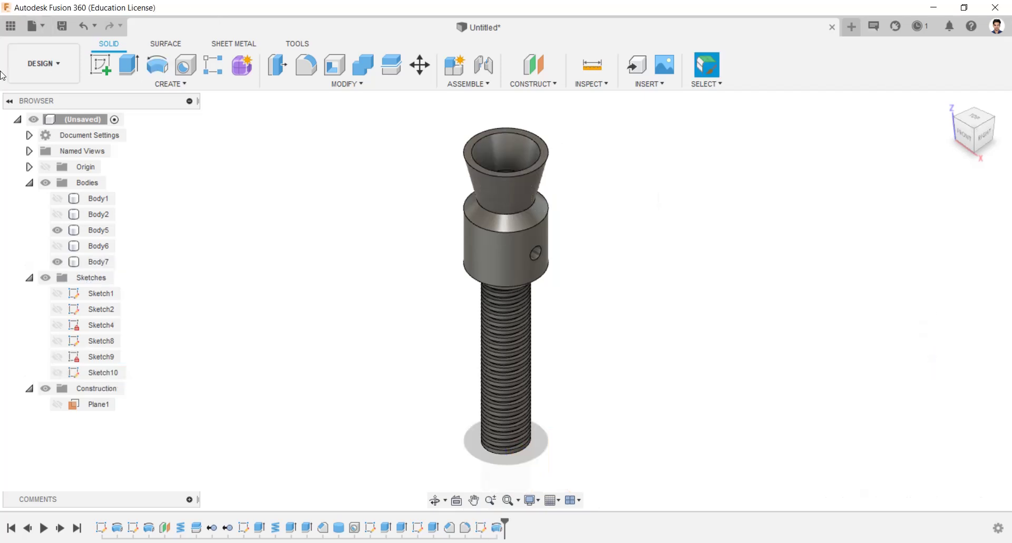
# - Show the cup sketch and cut-extrude its 10 mm circle through the rim on two sides, 80 mm and 50 mm
pyautogui.click(57, 373)
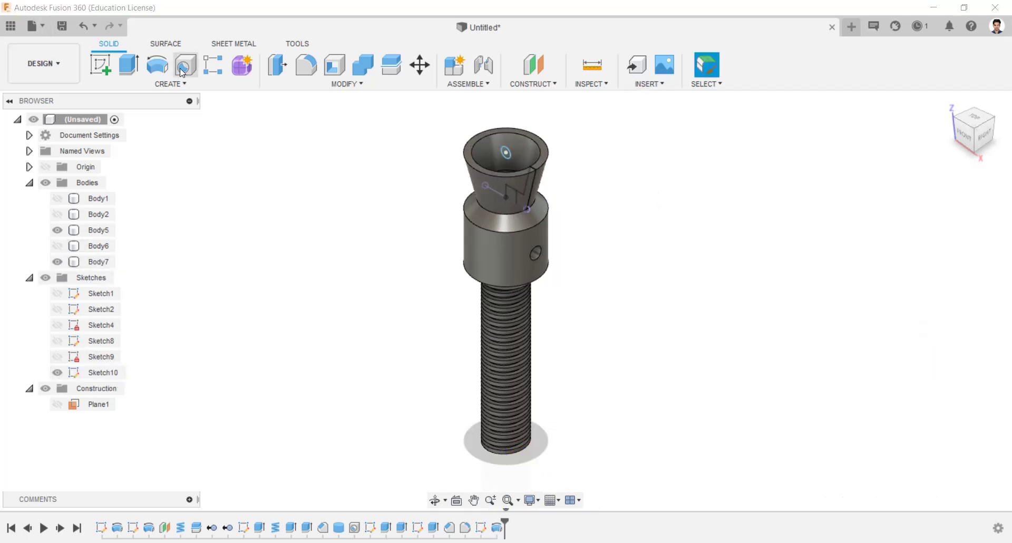
pyautogui.press('e')
pyautogui.click(505, 154)
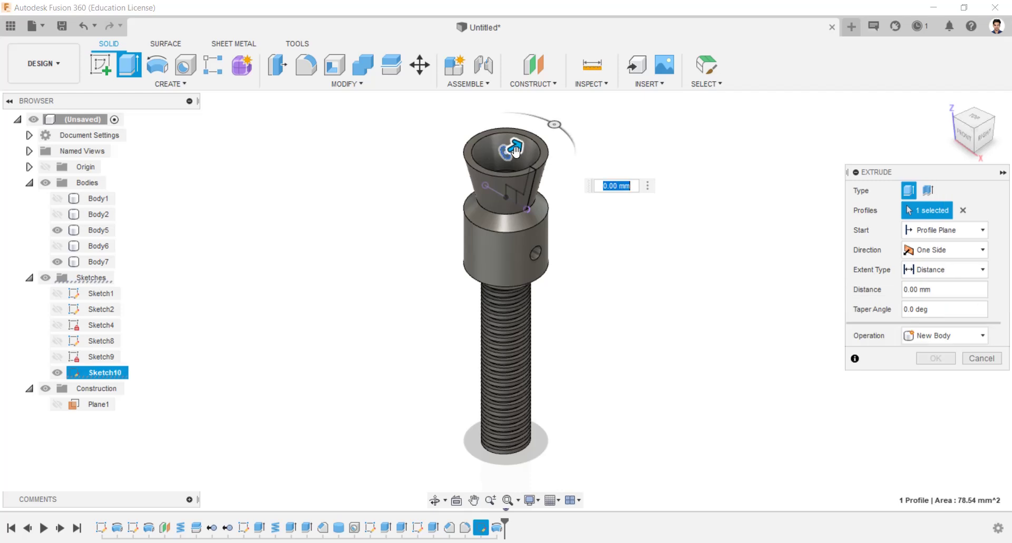
pyautogui.click(917, 251)
pyautogui.click(925, 275)
pyautogui.write('80')
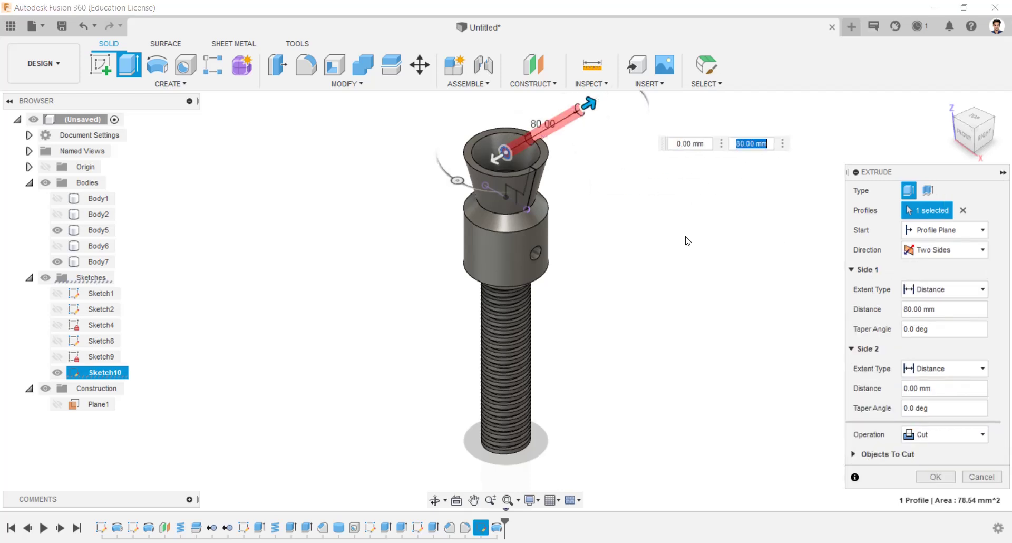
pyautogui.press('Tab')
pyautogui.write('50')
pyautogui.click(936, 477)
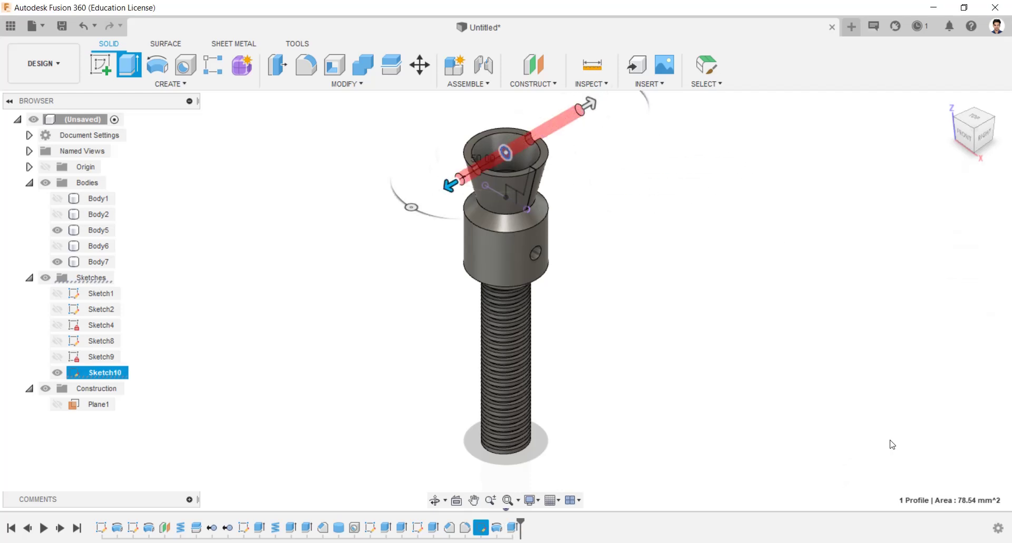
# - Circular-pattern the rim cut feature around the cup's circular rim edge with full angular spacing and a quantity of 4
pyautogui.click(134, 82)
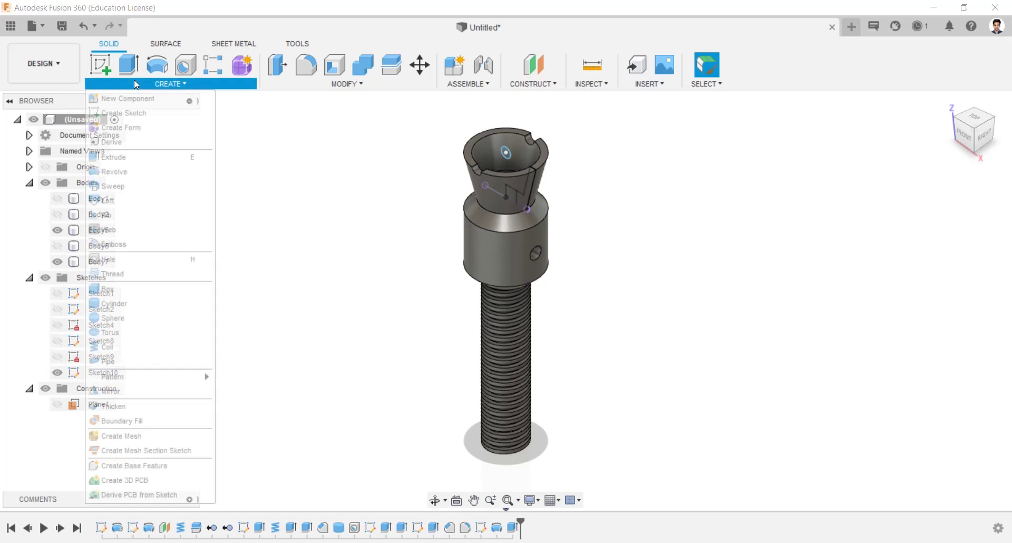
pyautogui.moveTo(132, 376)
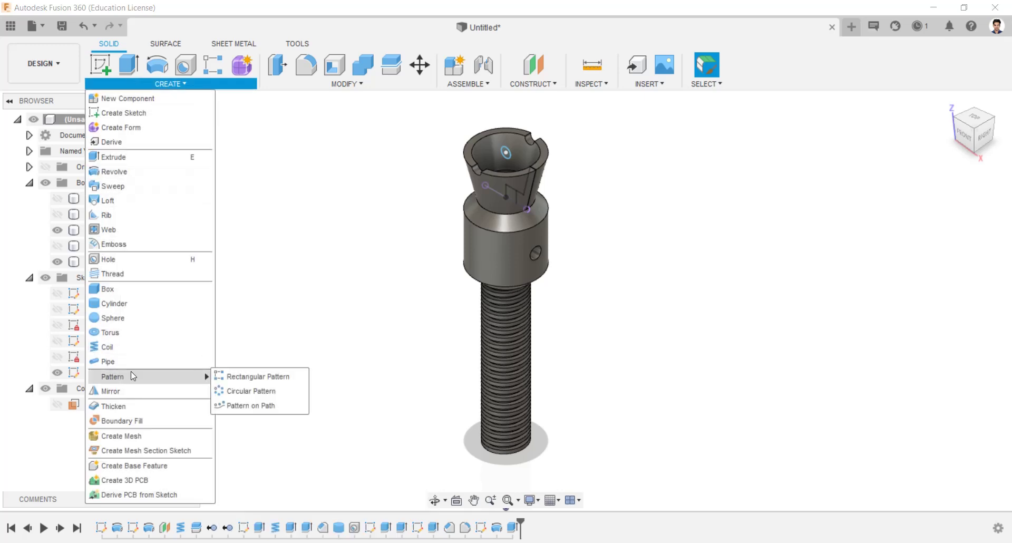
pyautogui.click(265, 391)
pyautogui.click(954, 190)
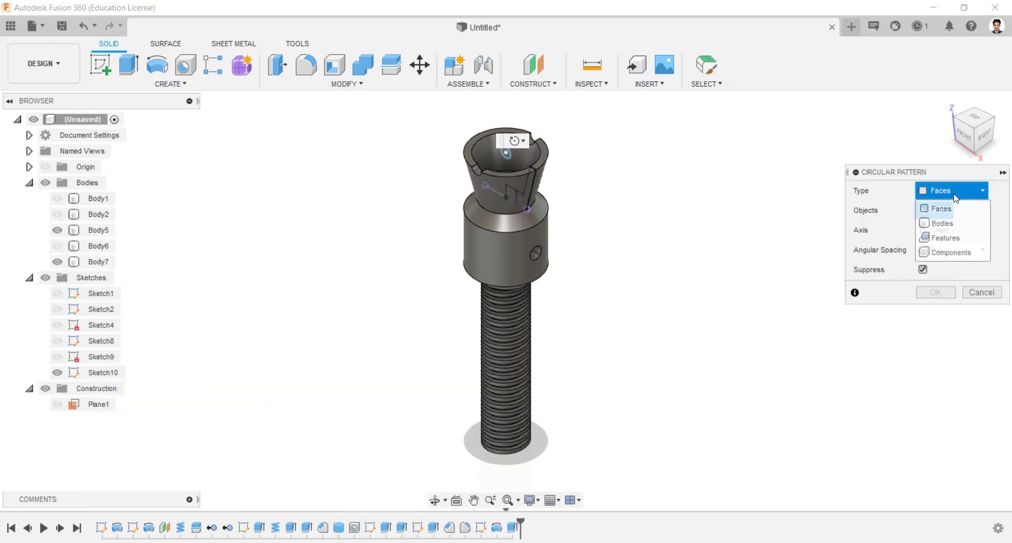
pyautogui.click(935, 235)
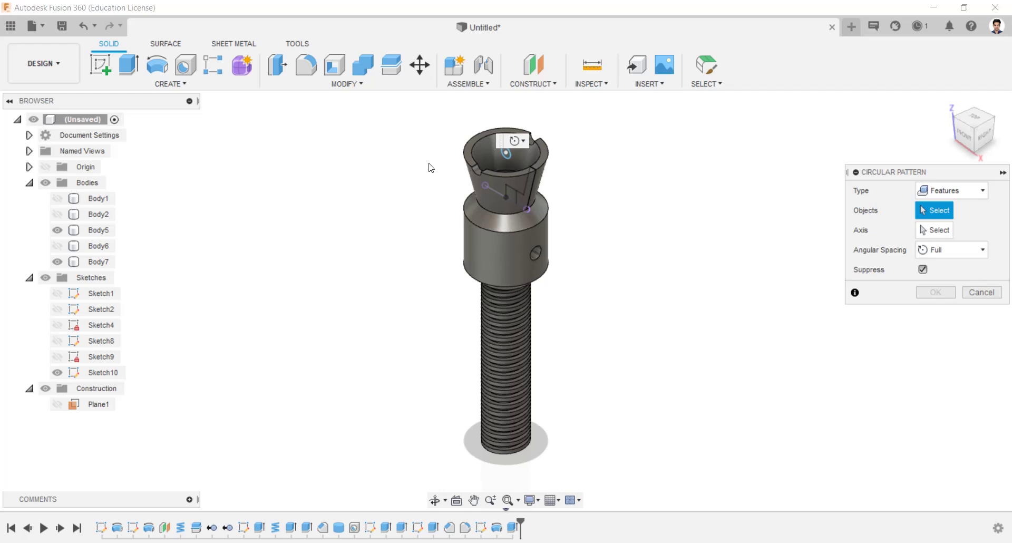
pyautogui.click(477, 169)
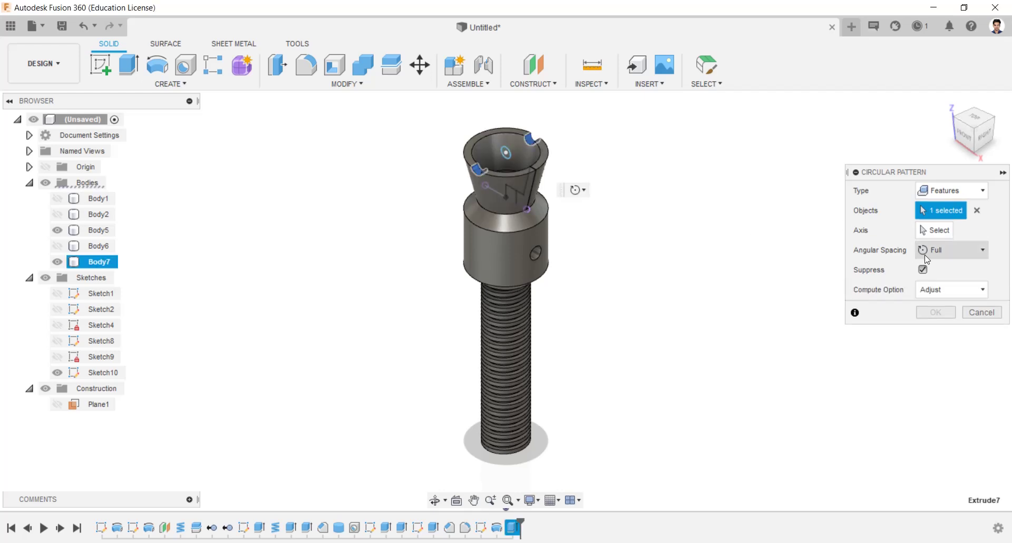
pyautogui.click(935, 230)
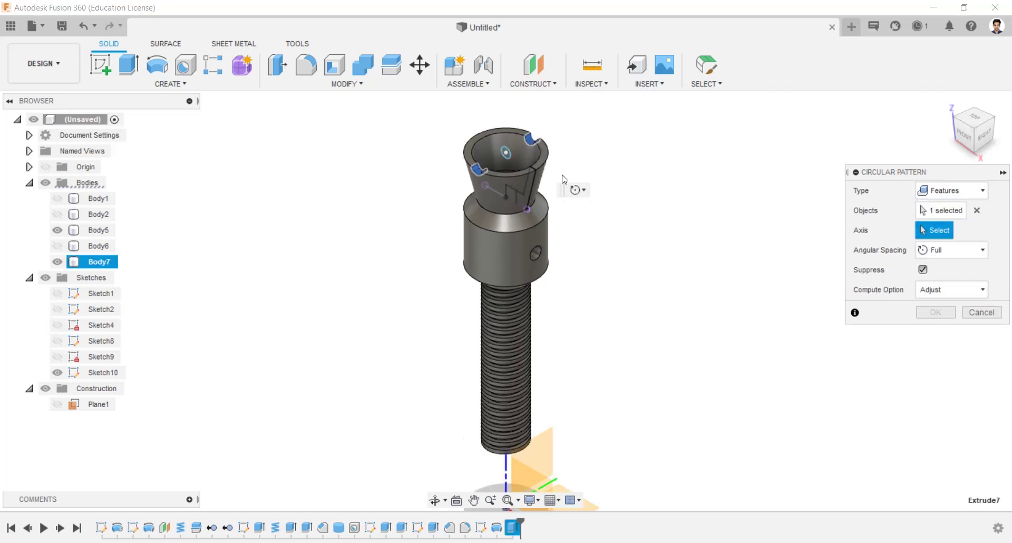
pyautogui.click(546, 171)
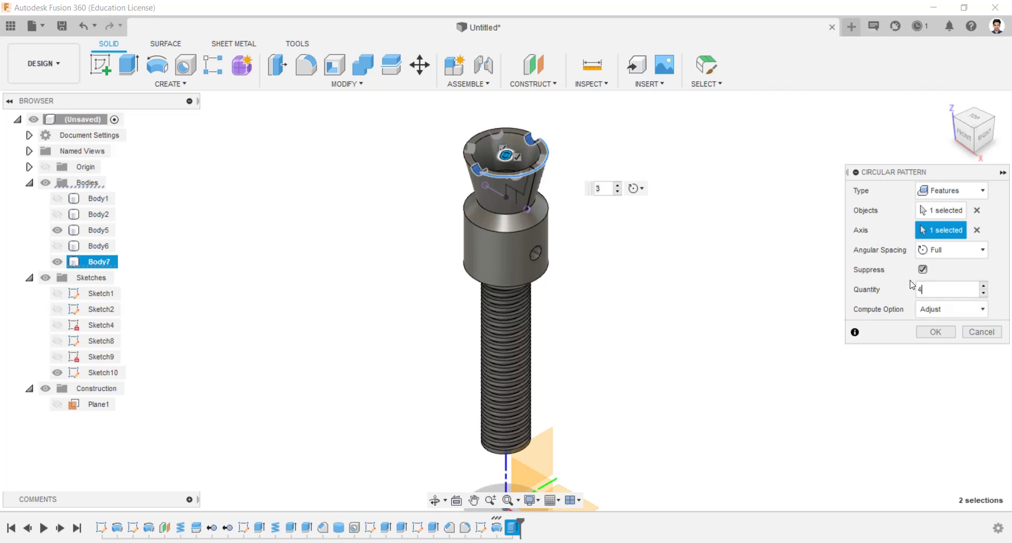
pyautogui.click(947, 331)
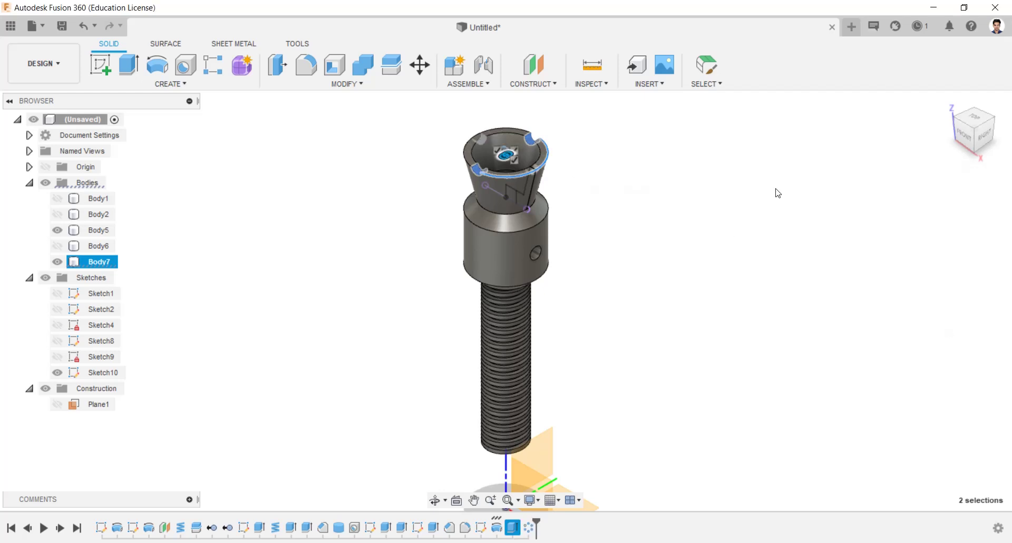
# - Hide the cup profile sketch and start a new sketch on the spindle's flat annular top face inside the cup
pyautogui.scroll(5, 520, 147)
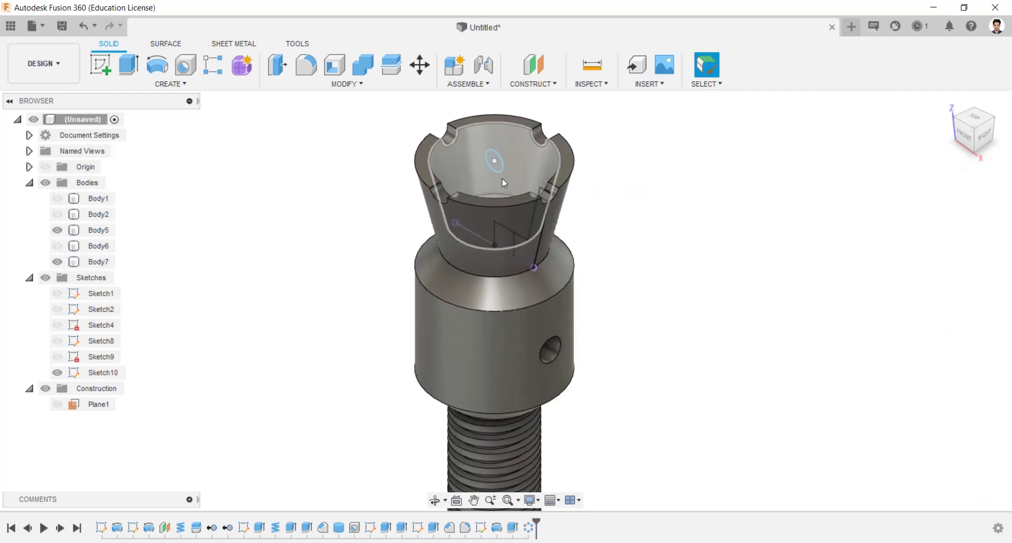
pyautogui.click(58, 372)
pyautogui.moveTo(687, 154)
pyautogui.keyDown('shift'); pyautogui.mouseDown(button='middle')
pyautogui.moveTo(664, 190)
pyautogui.moveTo(554, 183)
pyautogui.moveTo(522, 126)
pyautogui.mouseUp(button='middle'); pyautogui.keyUp('shift')
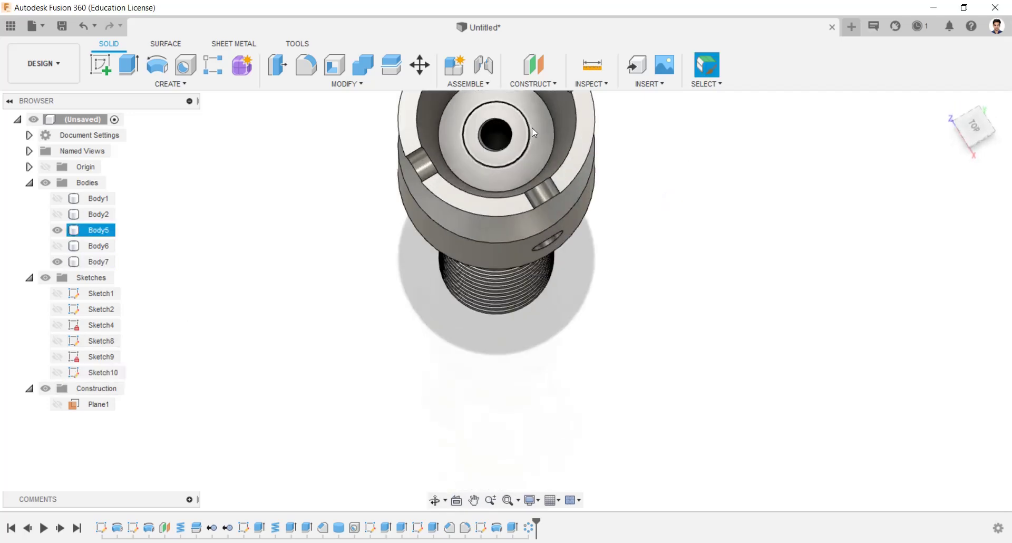
pyautogui.rightClick(522, 125)
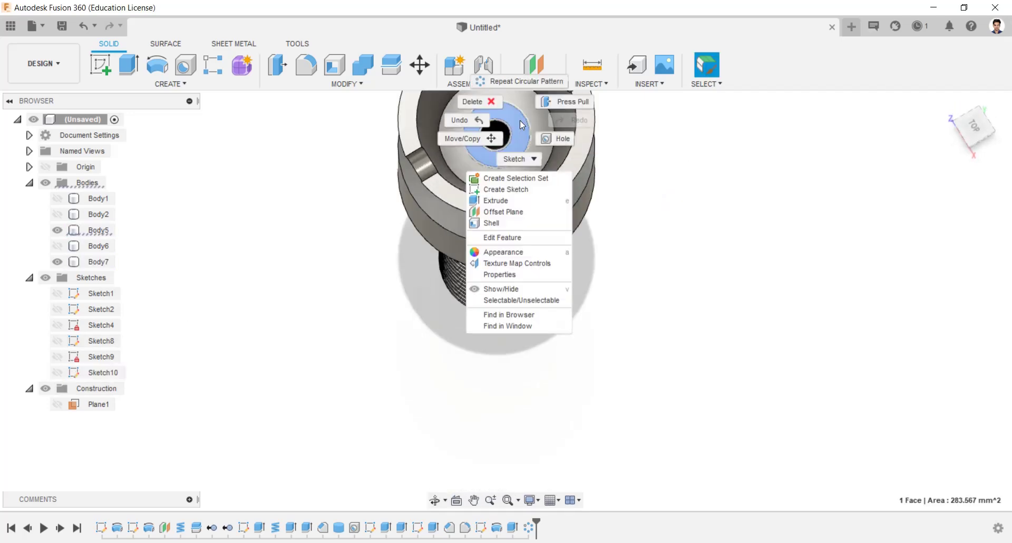
pyautogui.click(522, 190)
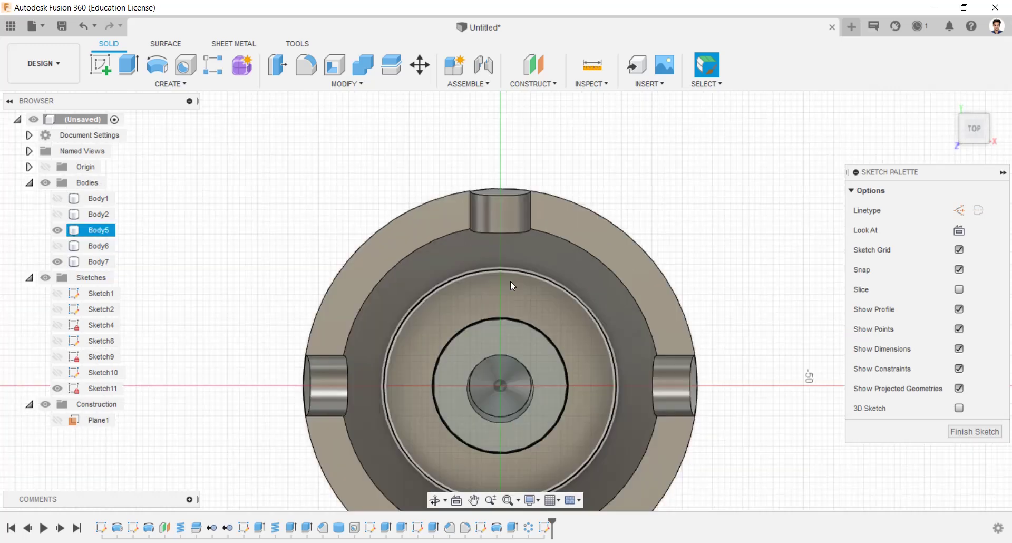
# - Draw a 12 mm diameter centre-point circle at the sketch origin
pyautogui.click(157, 65)
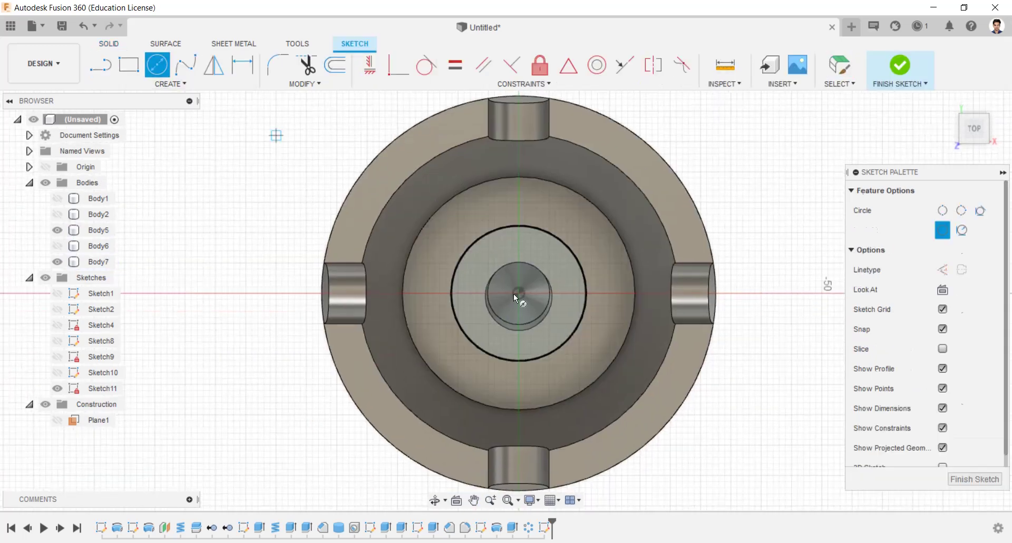
pyautogui.write('15')
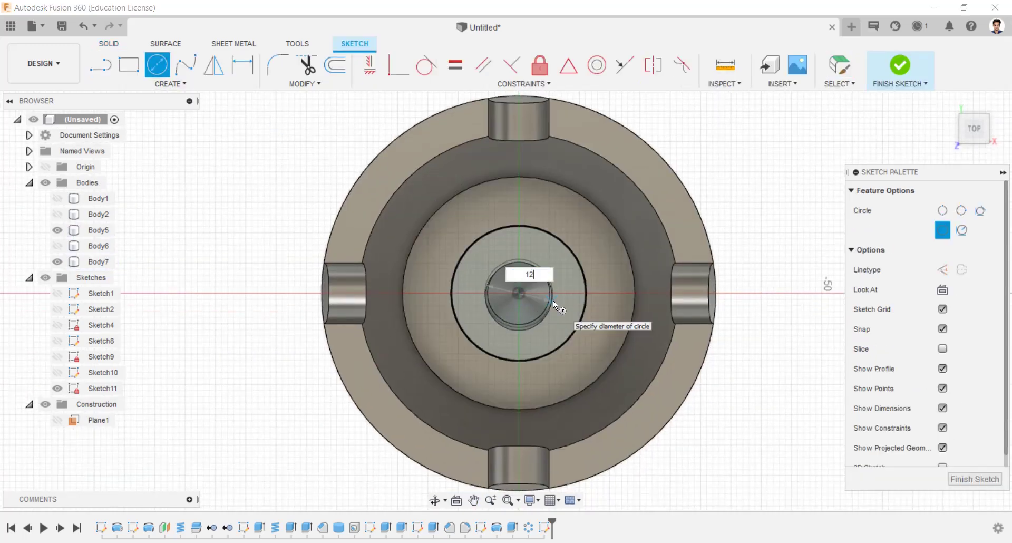
pyautogui.press('Return')
pyautogui.press('Escape')
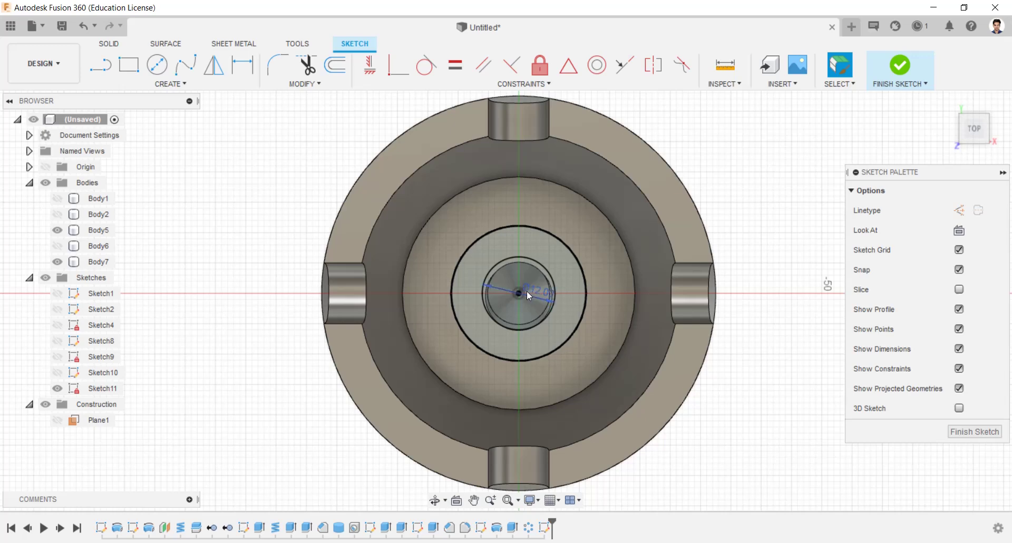
pyautogui.click(522, 289)
# - Draw a concentric 35 mm diameter circle at the origin and finish the sketch
pyautogui.press('c')
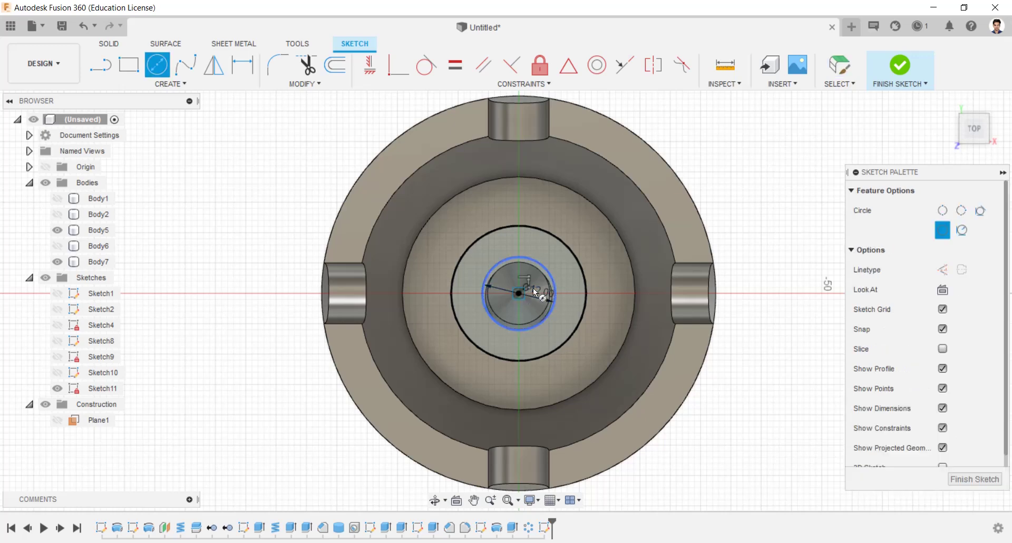
pyautogui.click(519, 291)
pyautogui.write('35')
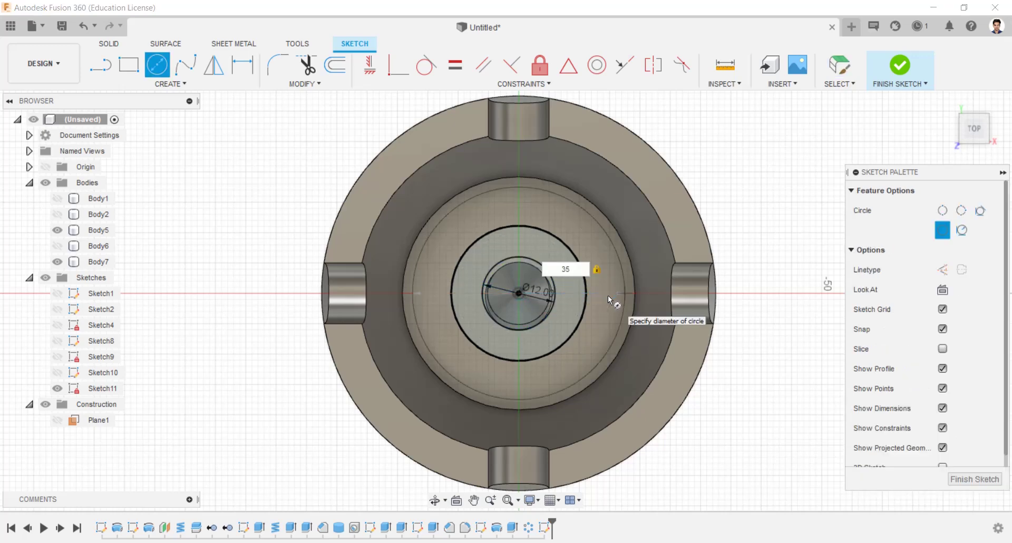
pyautogui.press('Return')
pyautogui.press('Escape')
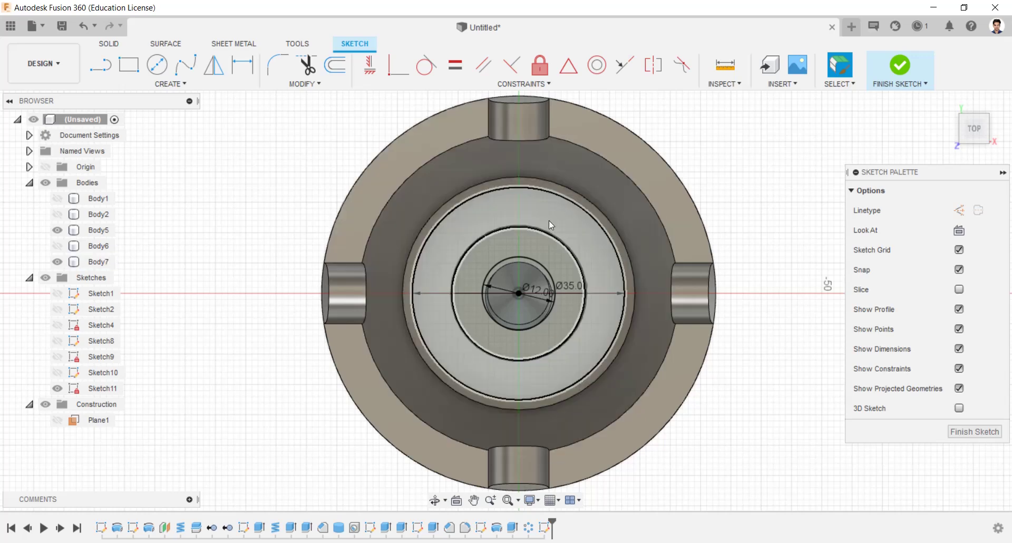
pyautogui.click(894, 69)
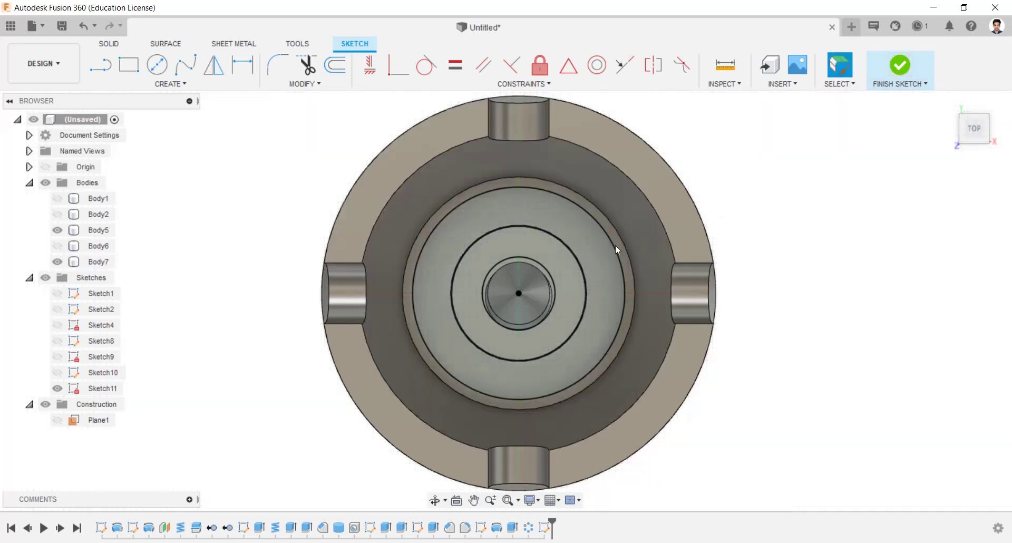
# - Hide the spindle and cup bodies, leaving only the two-circle sketch displayed
pyautogui.moveTo(527, 243)
pyautogui.keyDown('shift'); pyautogui.mouseDown(button='middle')
pyautogui.moveTo(499, 244)
pyautogui.moveTo(533, 228)
pyautogui.moveTo(560, 188)
pyautogui.moveTo(558, 156)
pyautogui.mouseUp(button='middle'); pyautogui.keyUp('shift')
pyautogui.press('Escape')
pyautogui.click(58, 262)
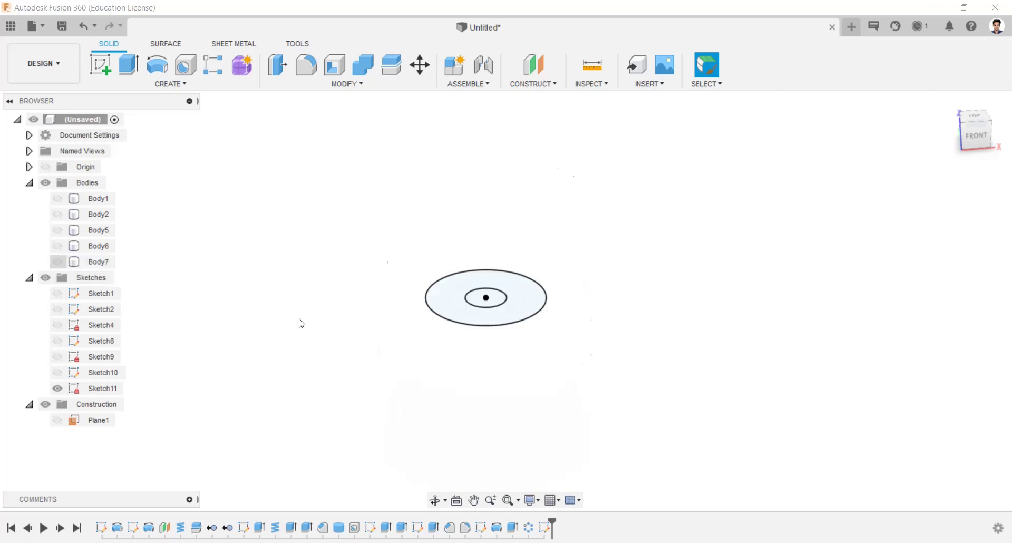
# - Extrude both ring profiles between the 12 mm and 35 mm circles upward 8 mm as a new washer body
pyautogui.scroll(5, 499, 288)
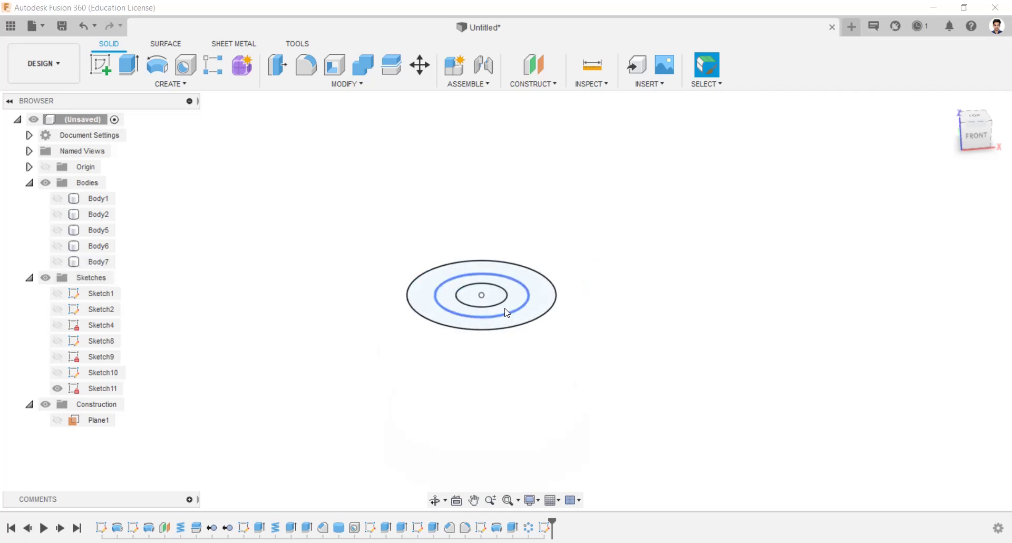
pyautogui.click(128, 64)
pyautogui.click(422, 298)
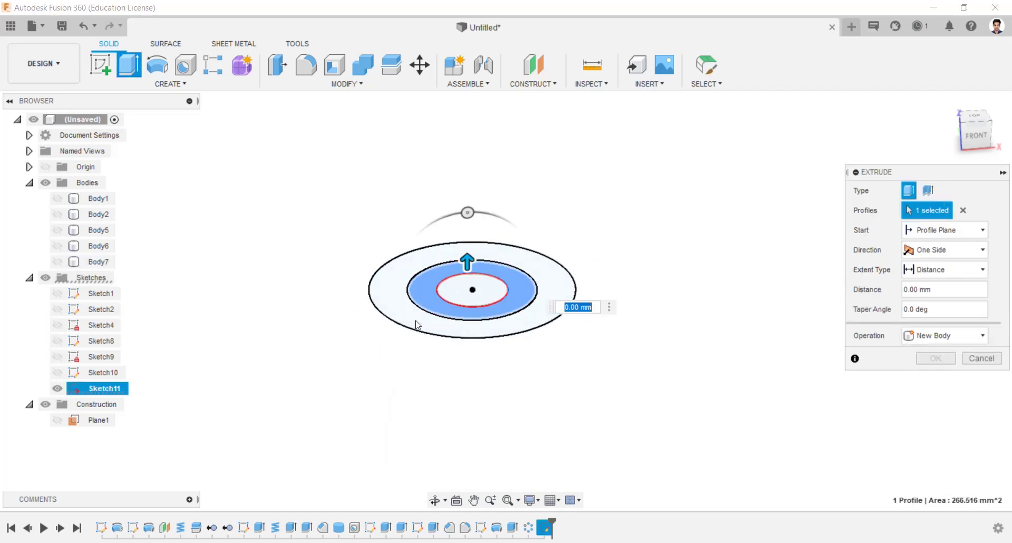
pyautogui.click(418, 323)
pyautogui.moveTo(409, 279); pyautogui.dragTo(410, 246)
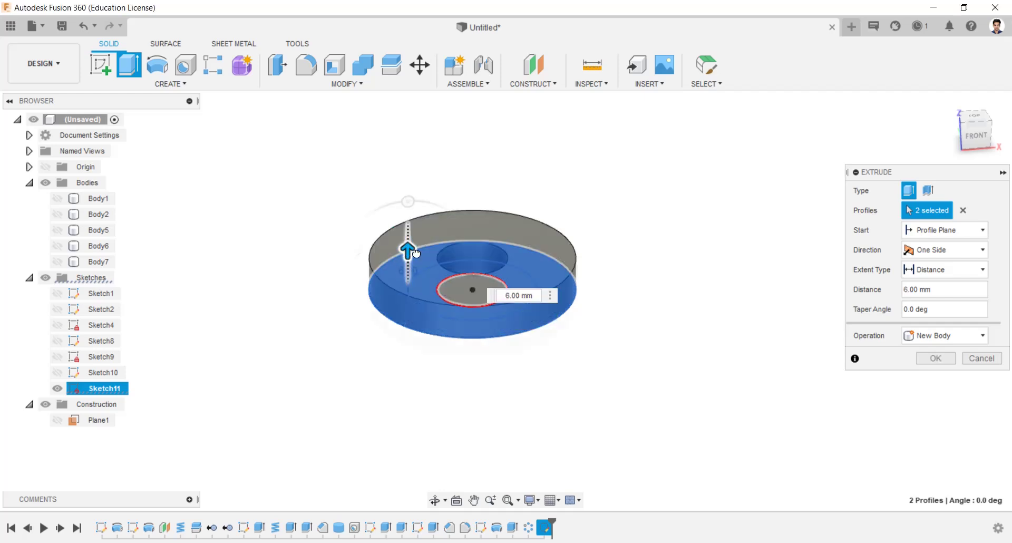
pyautogui.write('8')
pyautogui.press('Return')
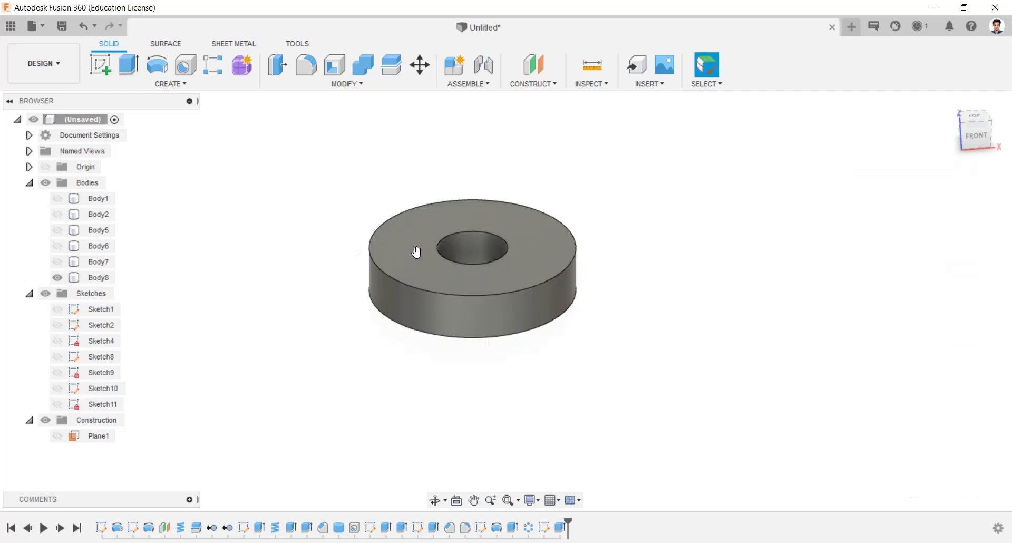
# - Chamfer the upper edge of the washer's central hole by 6 mm at 45 degrees
pyautogui.click(361, 84)
pyautogui.click(344, 133)
pyautogui.click(444, 236)
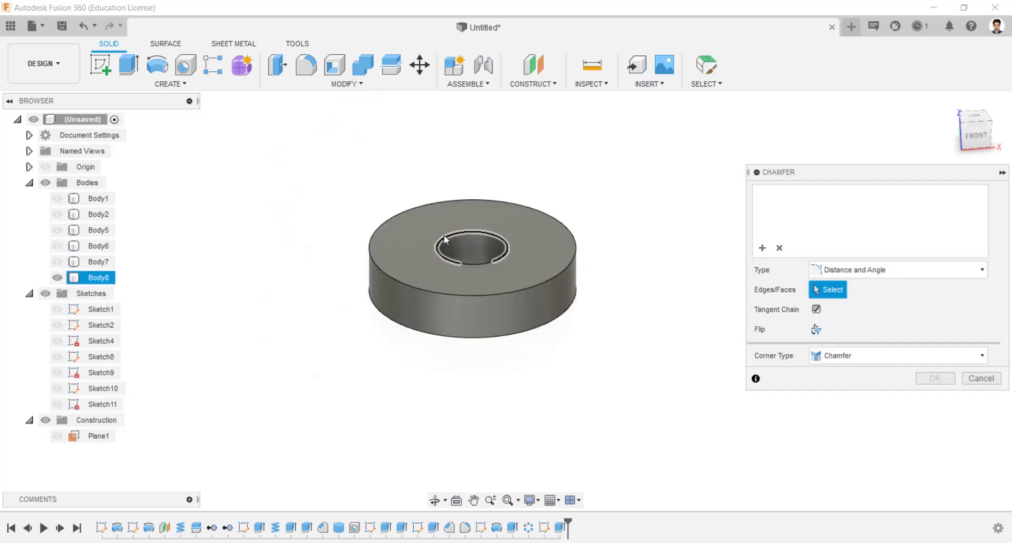
pyautogui.keyDown('shift'); pyautogui.moveTo(470, 258); pyautogui.dragTo(508, 271, button='middle'); pyautogui.keyUp('shift')
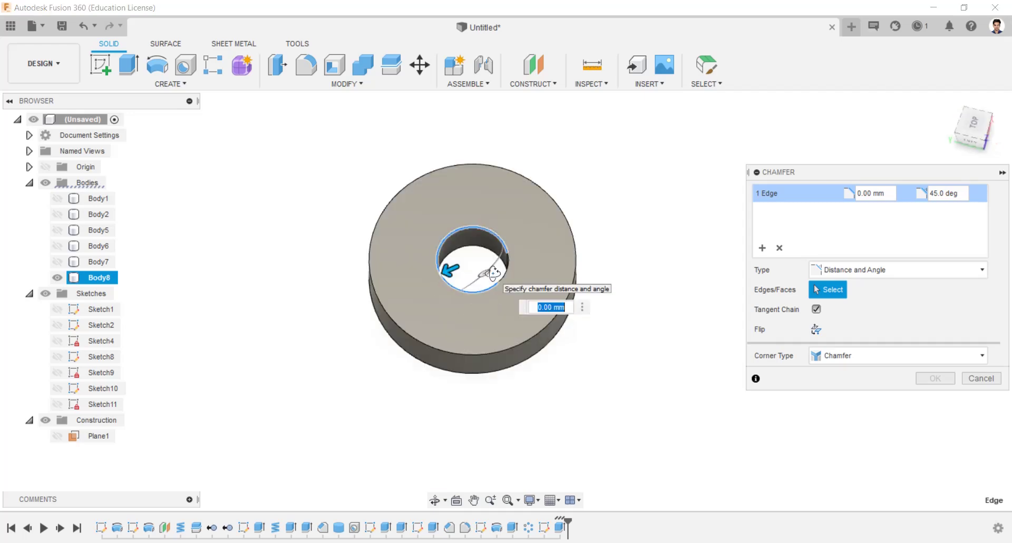
pyautogui.scroll(3, 508, 271)
pyautogui.click(520, 245)
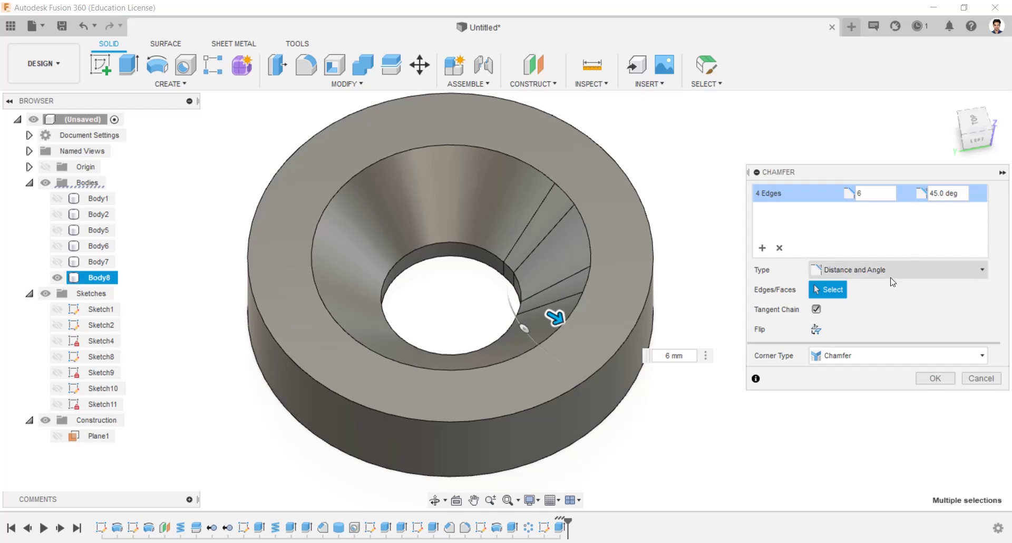
pyautogui.click(935, 377)
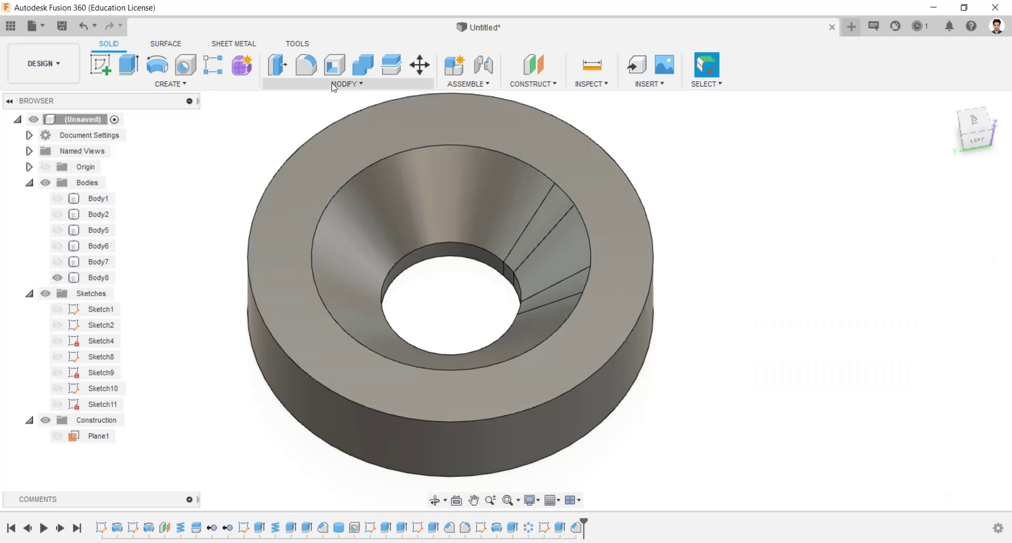
# - Chamfer the washer's outer upper edge by 2.5 mm at 45 degrees
pyautogui.click(333, 85)
pyautogui.click(315, 129)
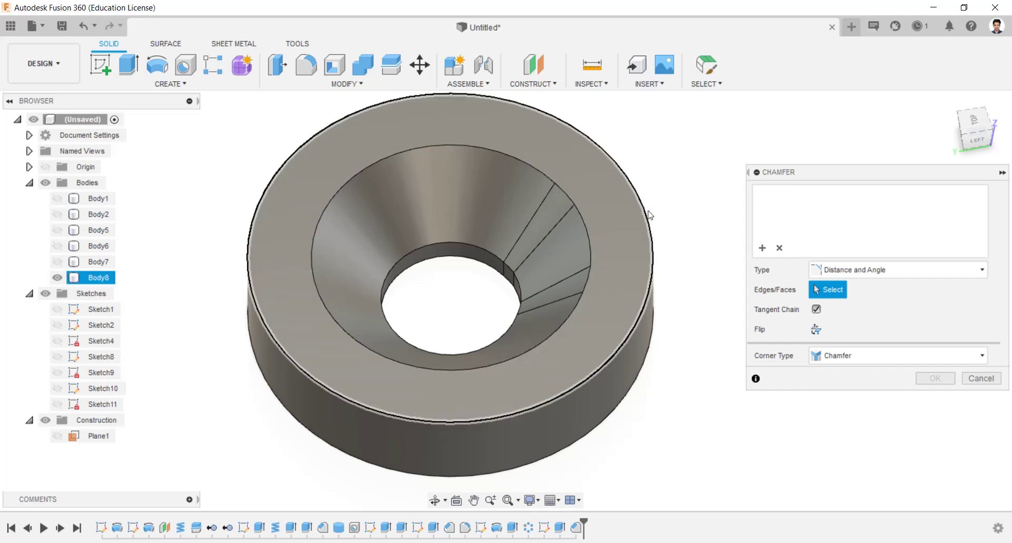
pyautogui.click(647, 211)
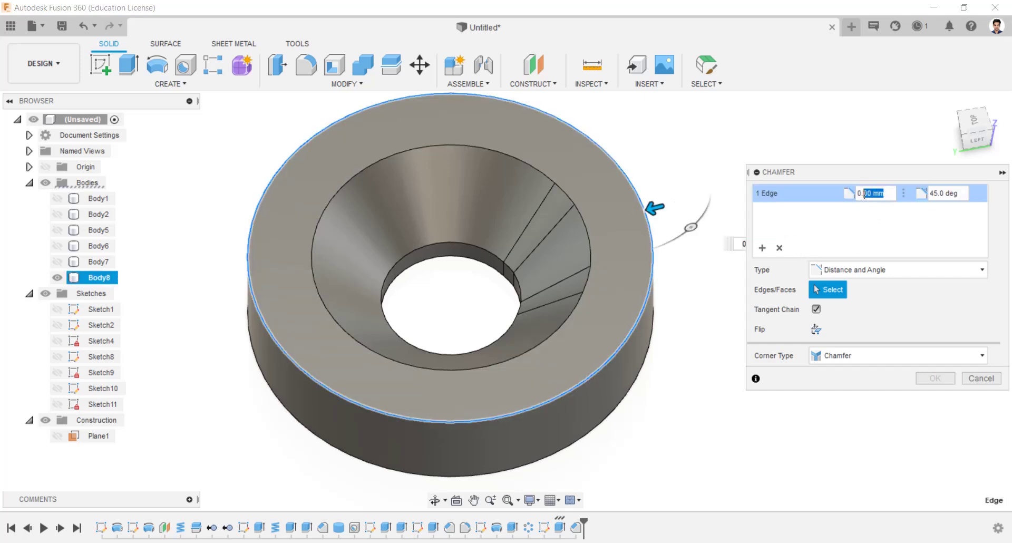
pyautogui.write('2.')
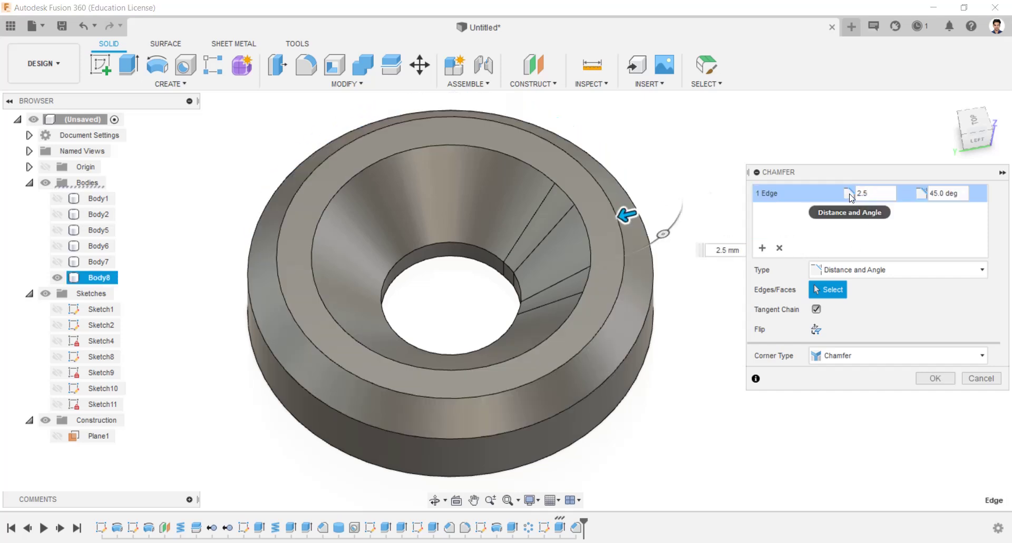
pyautogui.write('5')
pyautogui.press('Return')
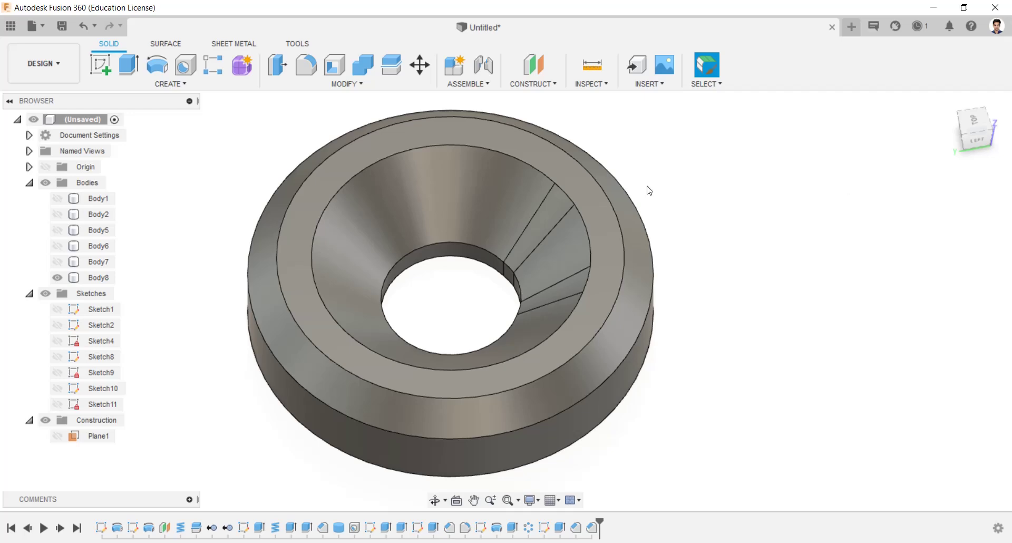
# - Sketch a 24 mm diameter circle centred at the origin on the washer's upper face and finish the sketch
pyautogui.click(603, 211)
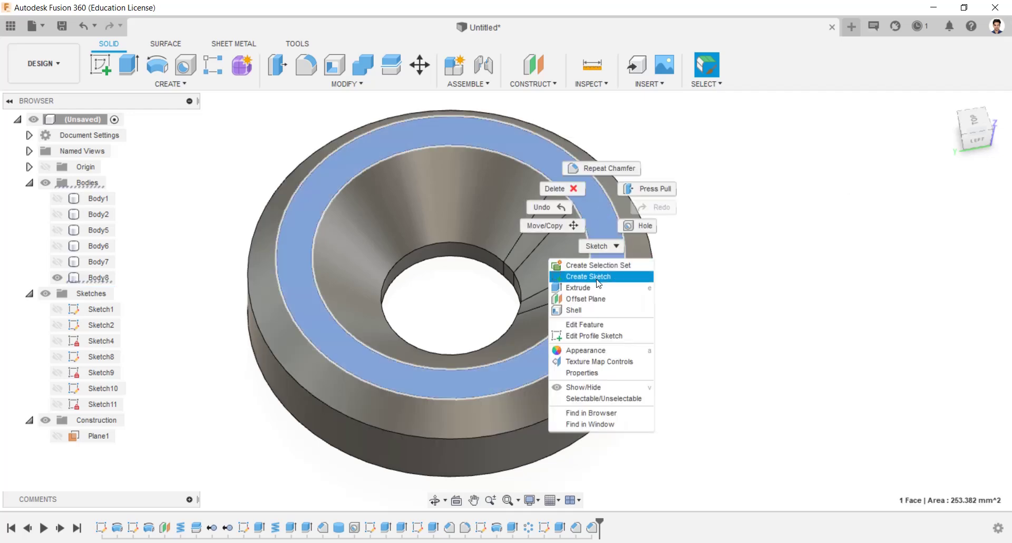
pyautogui.click(579, 276)
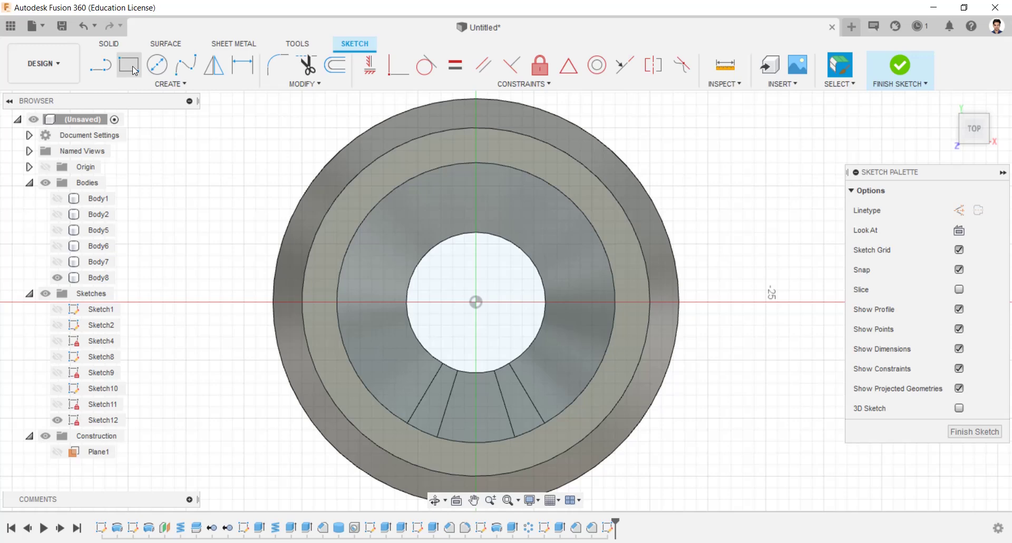
pyautogui.click(157, 65)
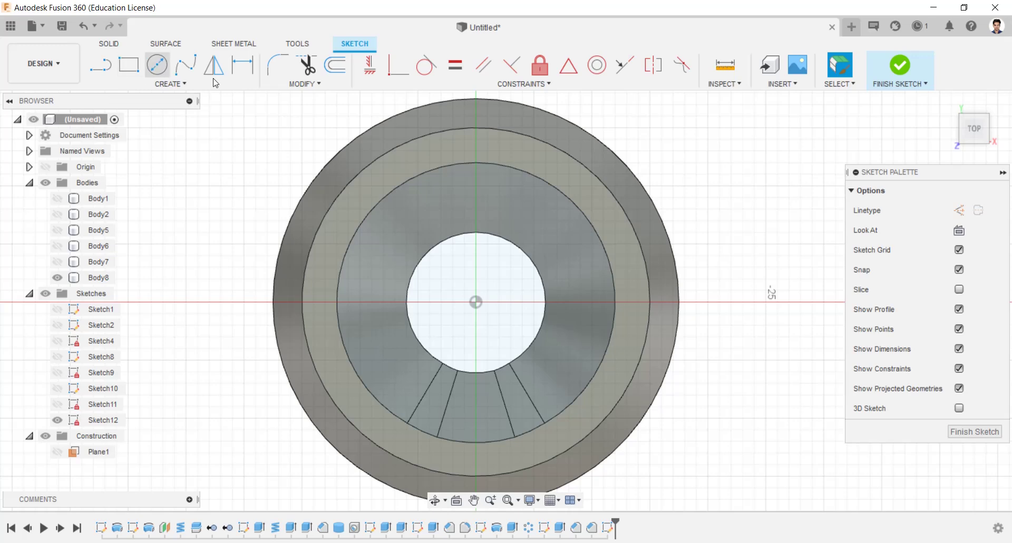
pyautogui.click(476, 302)
pyautogui.write('26')
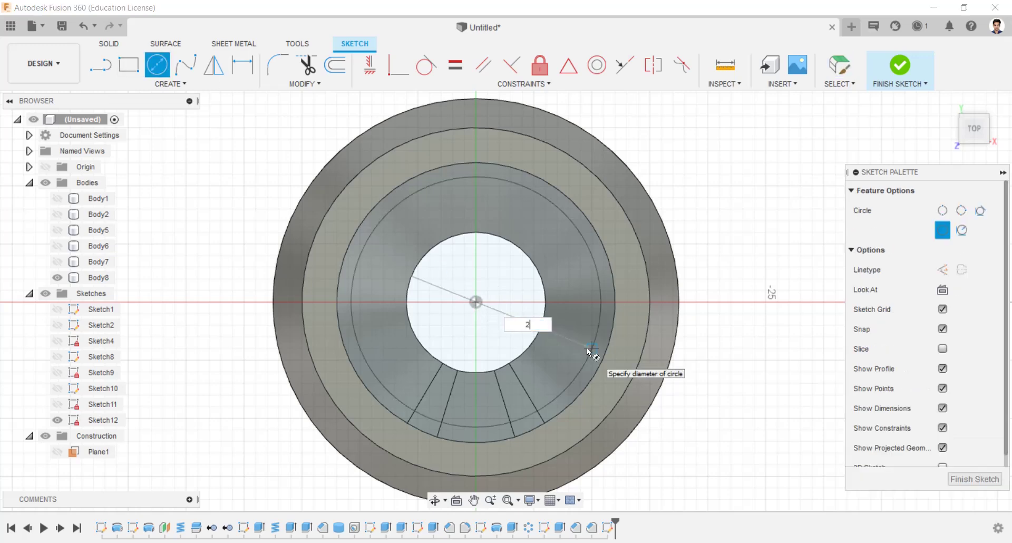
pyautogui.press('Escape')
pyautogui.click(587, 347)
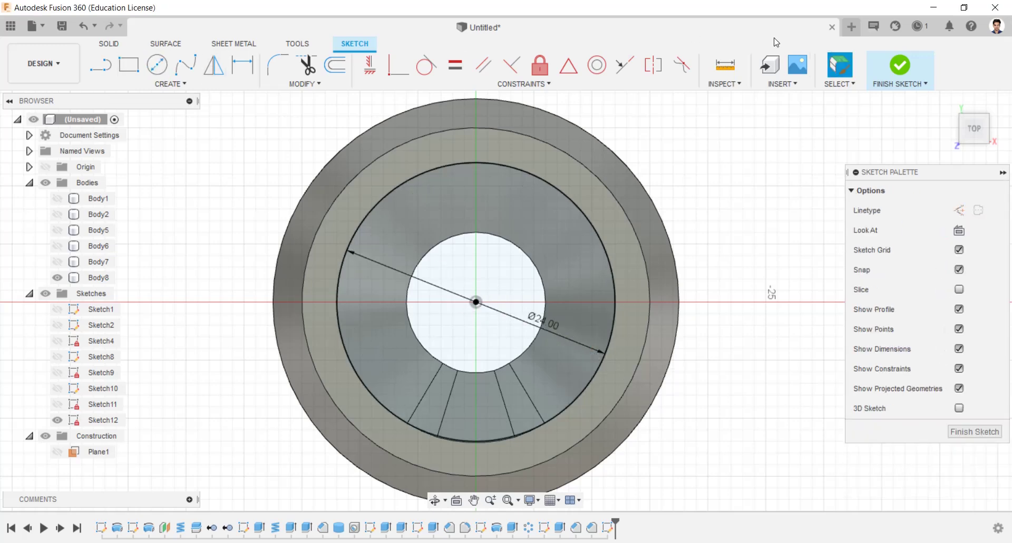
pyautogui.click(896, 64)
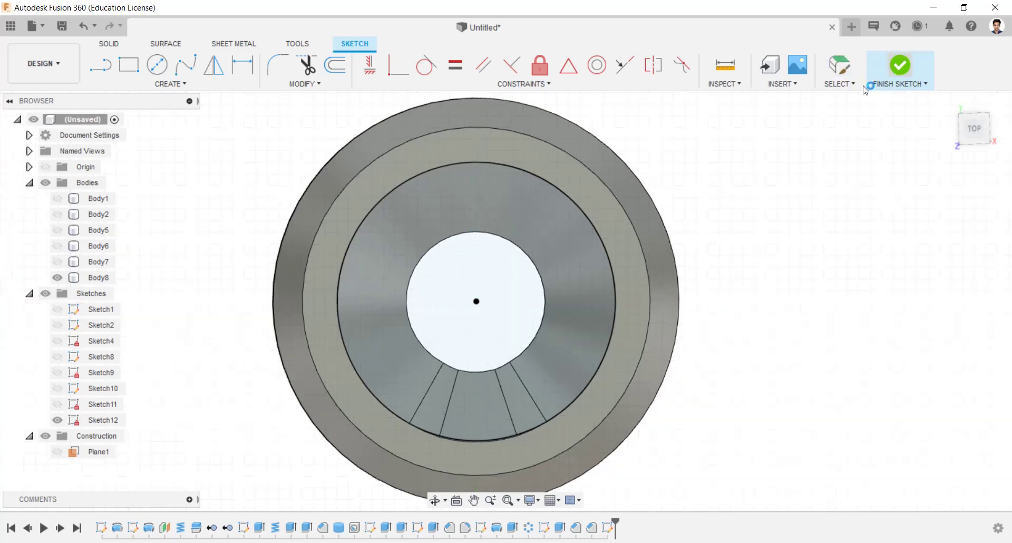
# - Extrude the 24 mm circle profile by -6 mm with a -45 degree taper as a new body for the screw head
pyautogui.keyDown('shift'); pyautogui.moveTo(476, 252); pyautogui.dragTo(526, 276, button='middle'); pyautogui.keyUp('shift')
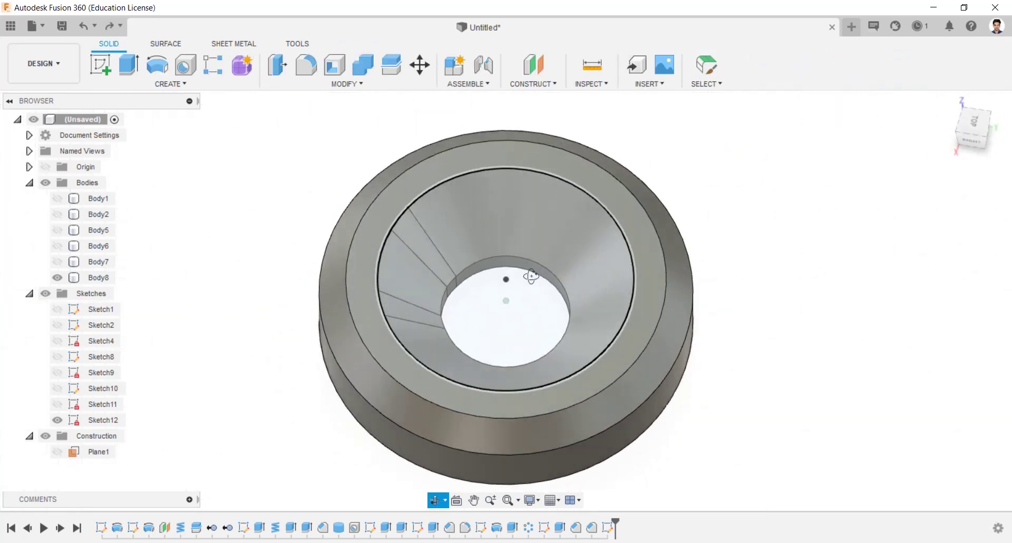
pyautogui.click(128, 64)
pyautogui.click(585, 263)
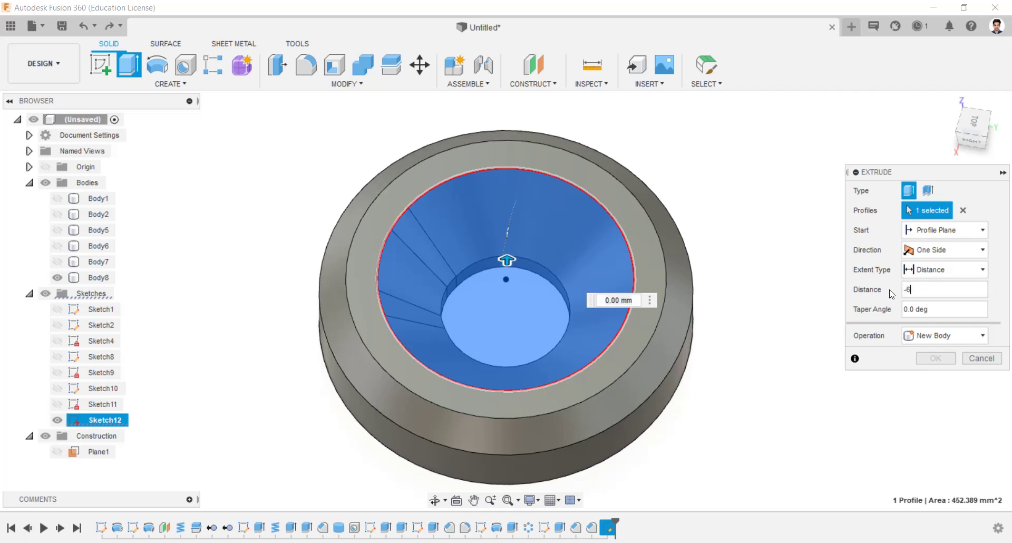
pyautogui.write('-6')
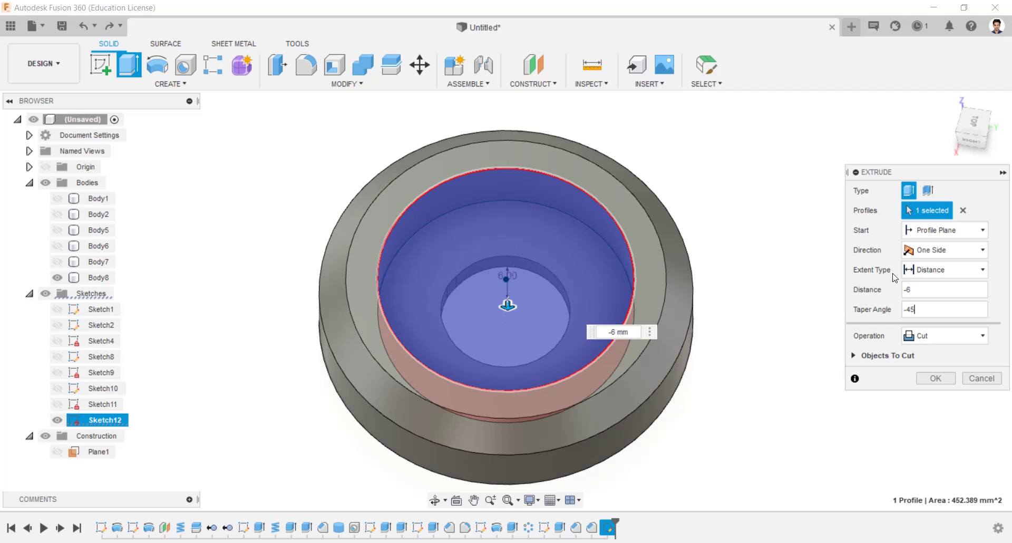
pyautogui.click(947, 345)
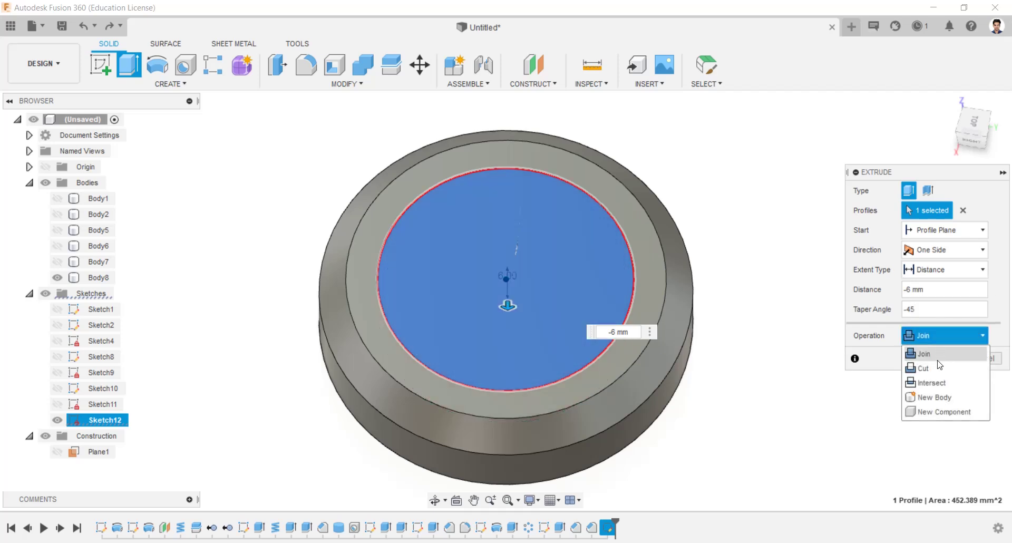
pyautogui.click(949, 397)
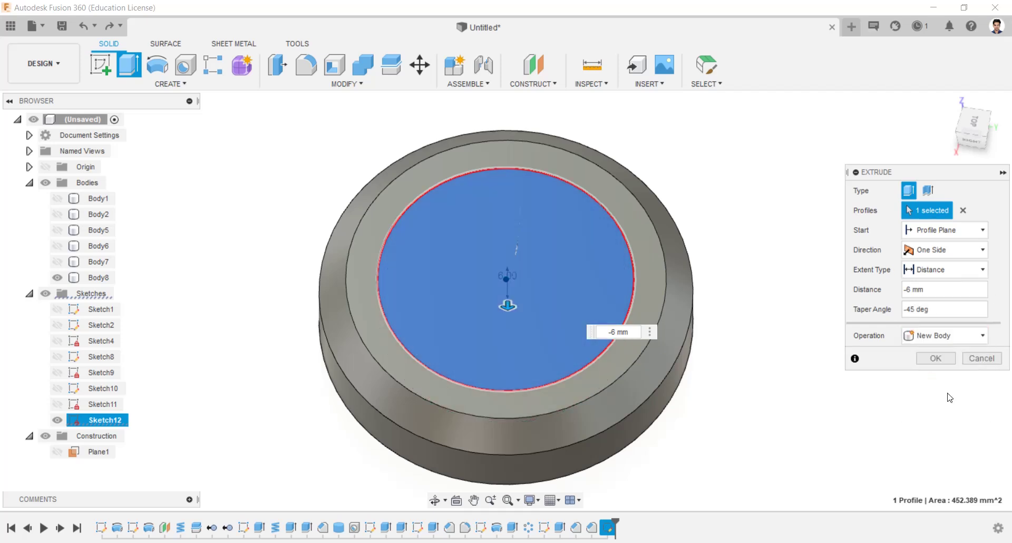
pyautogui.click(942, 358)
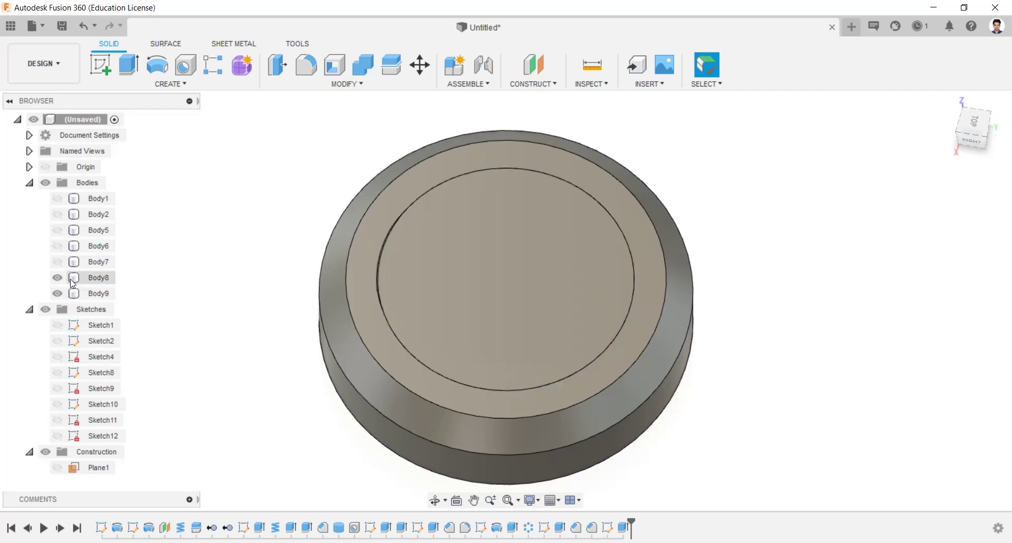
# - Hide the washer body and extrude the small circular underside face of the screw head by 25 mm to form the shank
pyautogui.click(74, 292)
pyautogui.click(58, 277)
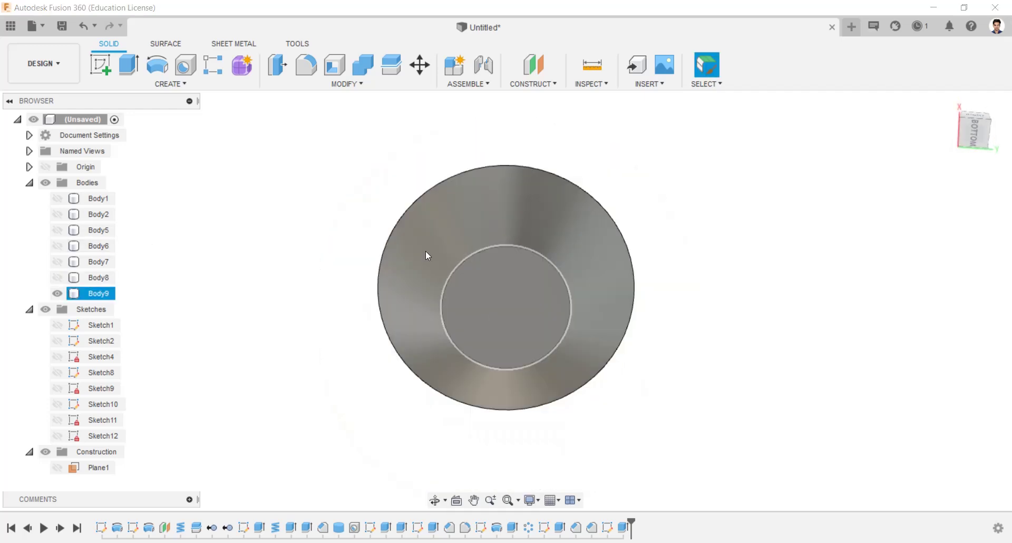
pyautogui.click(128, 64)
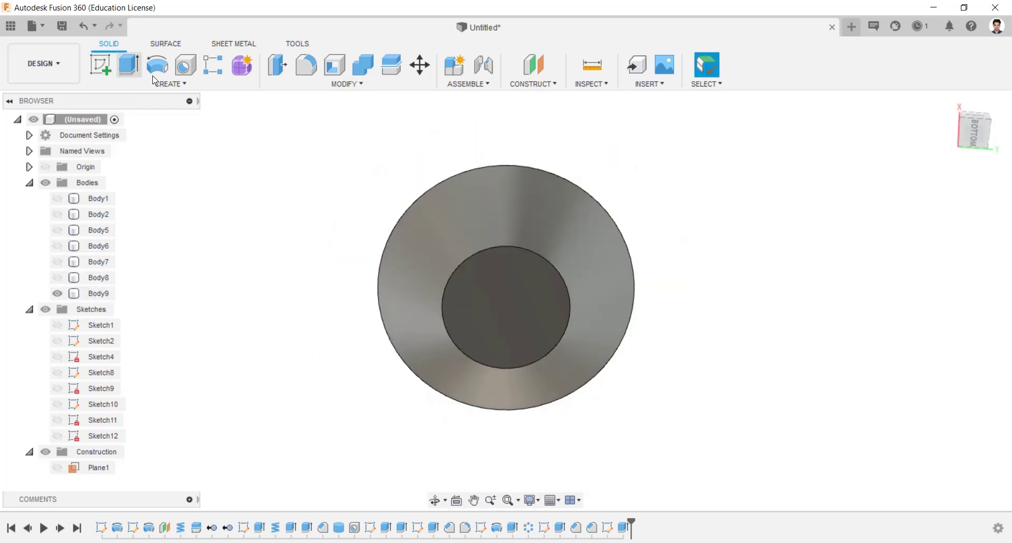
pyautogui.click(541, 310)
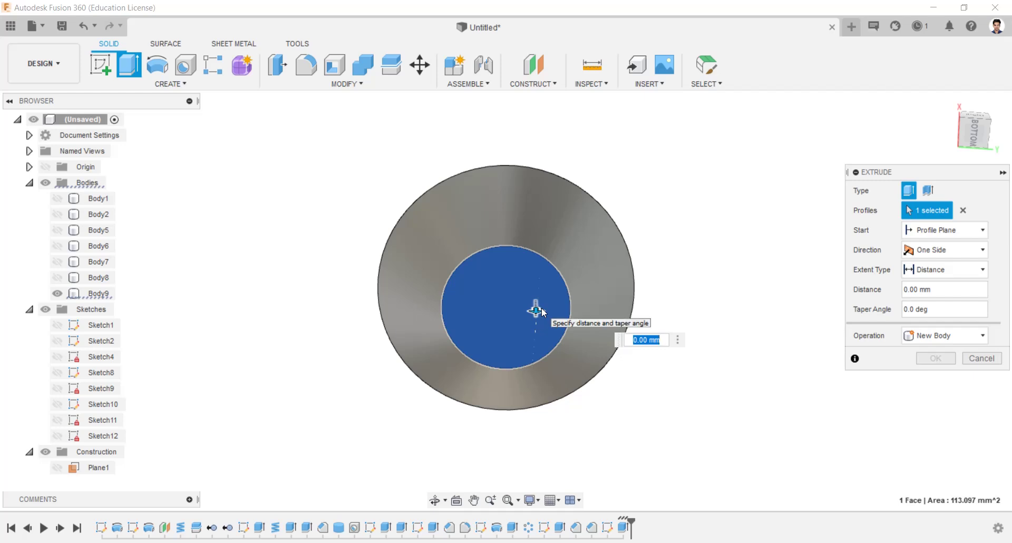
pyautogui.write('25')
pyautogui.press('Return')
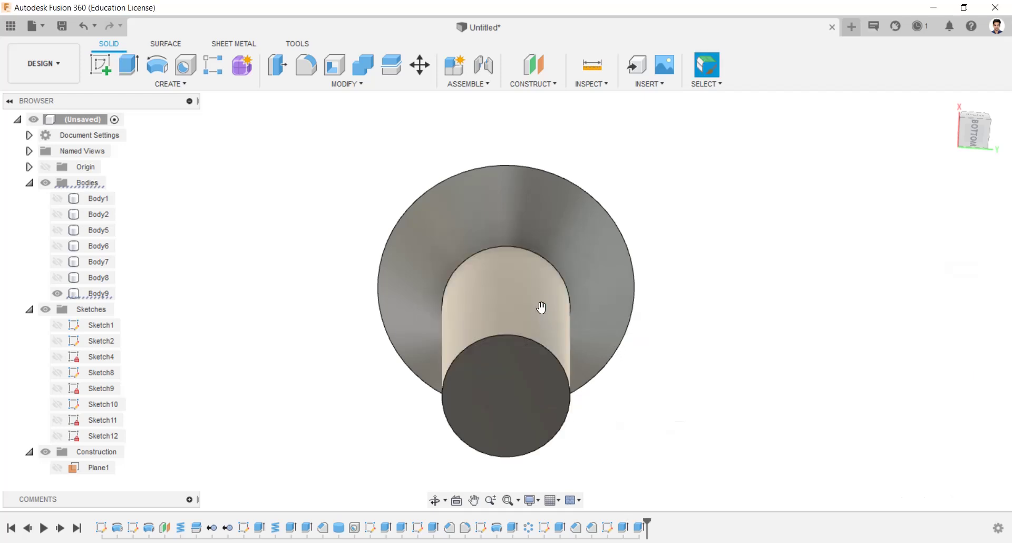
pyautogui.keyDown('shift'); pyautogui.moveTo(541, 307); pyautogui.dragTo(592, 361, button='middle'); pyautogui.keyUp('shift')
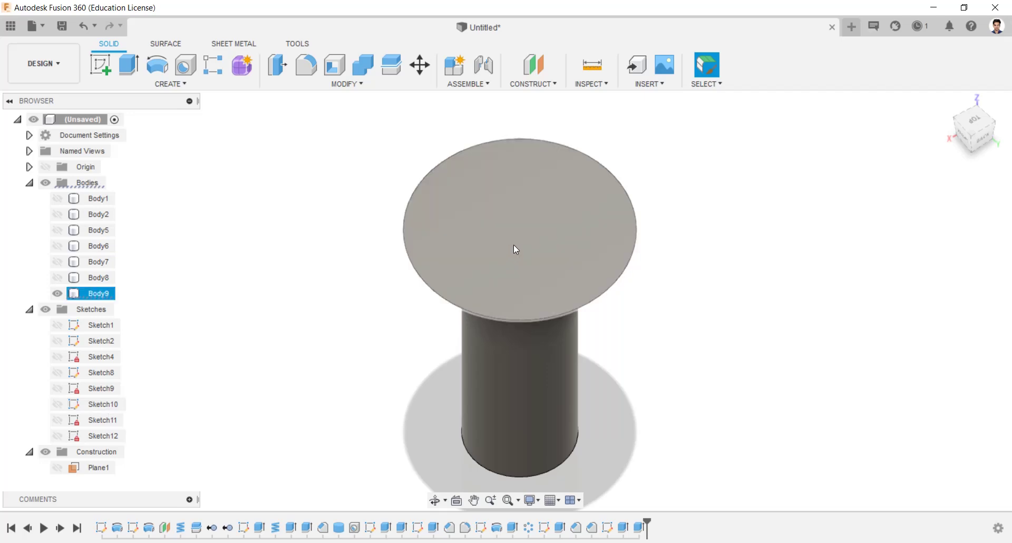
# - Edit the 24 mm circle sketch, adding a center rectangle at the origin, 24 mm long and 2.4 mm wide, and finish the sketch
pyautogui.click(58, 435)
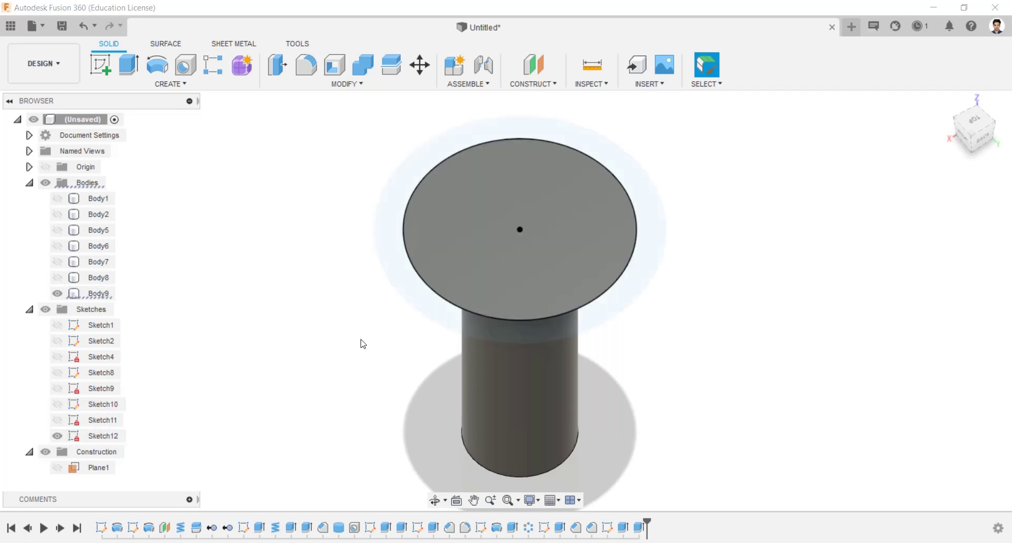
pyautogui.doubleClick(123, 435)
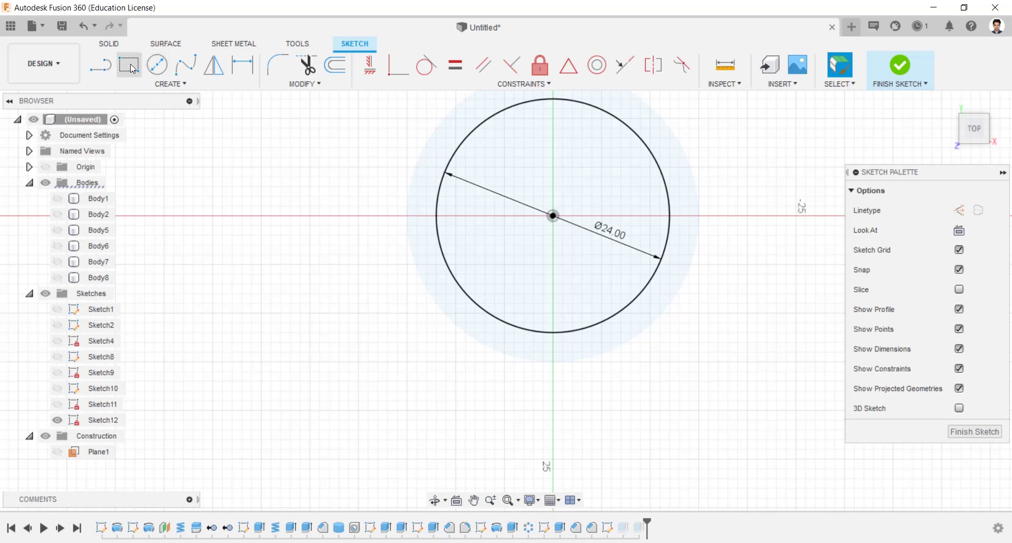
pyautogui.click(128, 65)
pyautogui.click(959, 230)
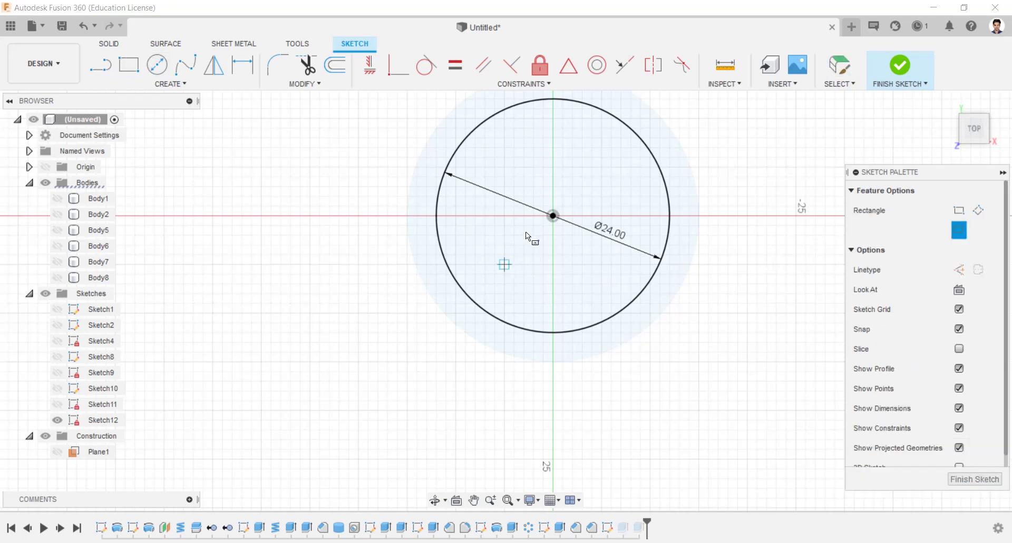
pyautogui.click(553, 215)
pyautogui.write('24')
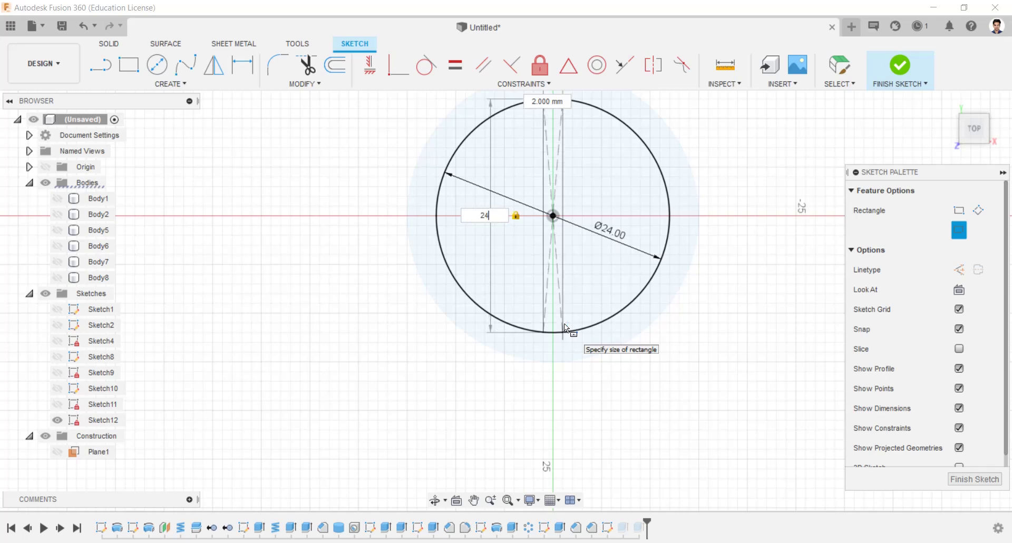
pyautogui.press('Tab')
pyautogui.write('2.4')
pyautogui.press('Return')
pyautogui.press('Escape')
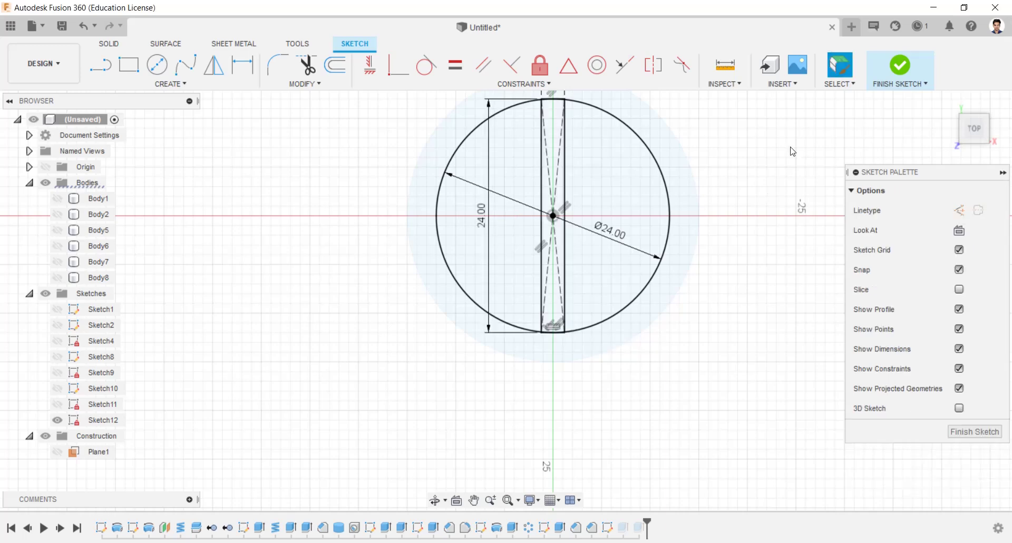
pyautogui.click(900, 66)
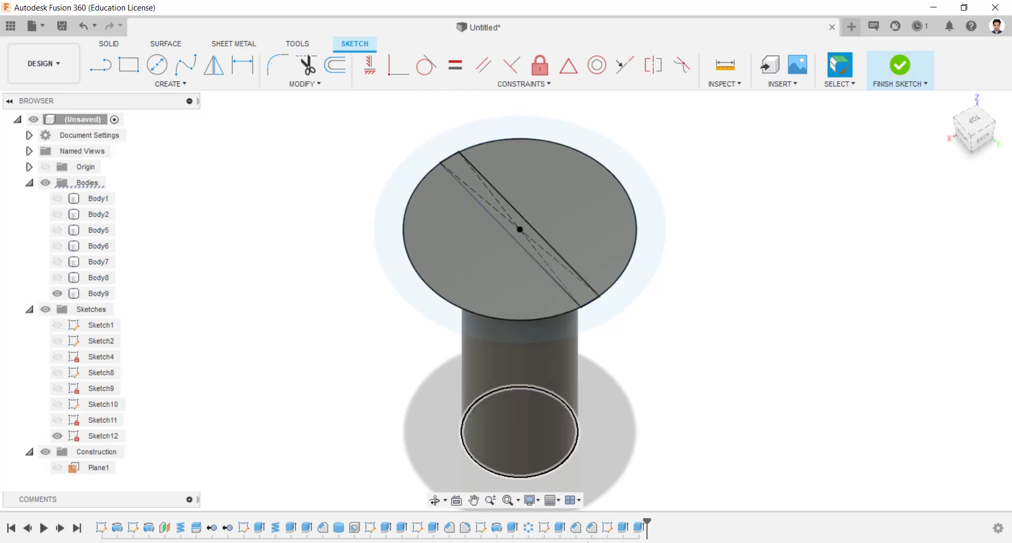
# - Cut the rectangular strip profile 1.5 mm deep into the screw head as a driver slot and hide the sketch
pyautogui.click(129, 64)
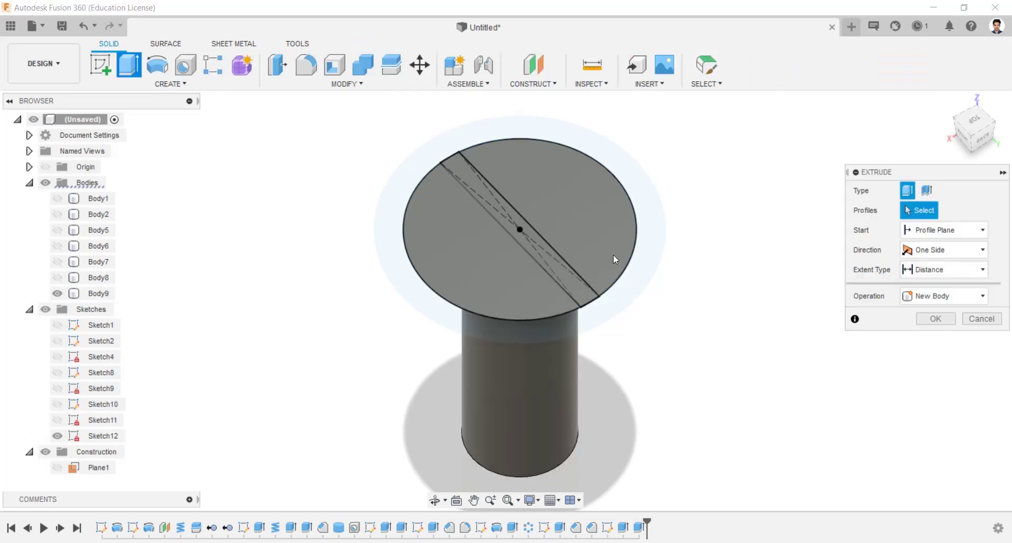
pyautogui.click(575, 279)
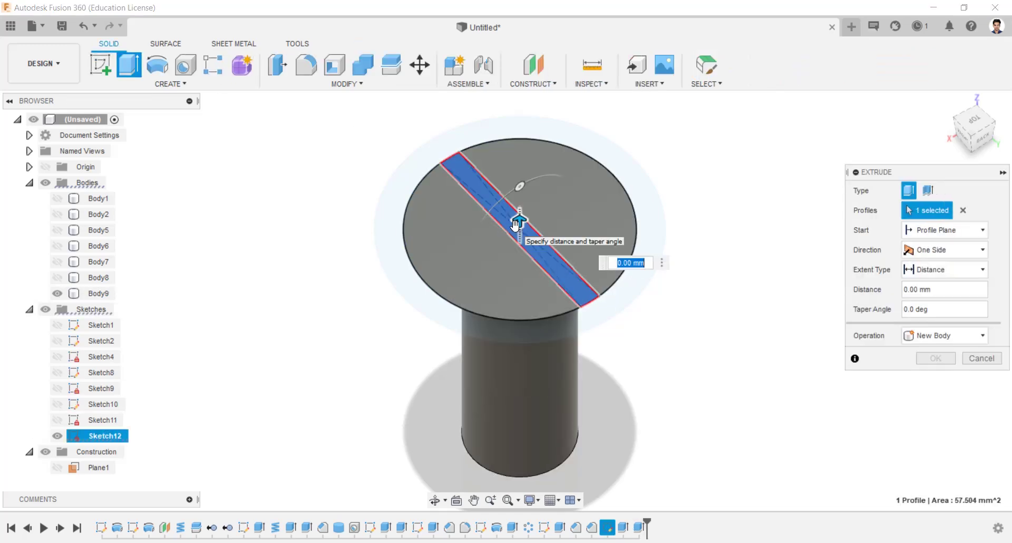
pyautogui.write('-1.5')
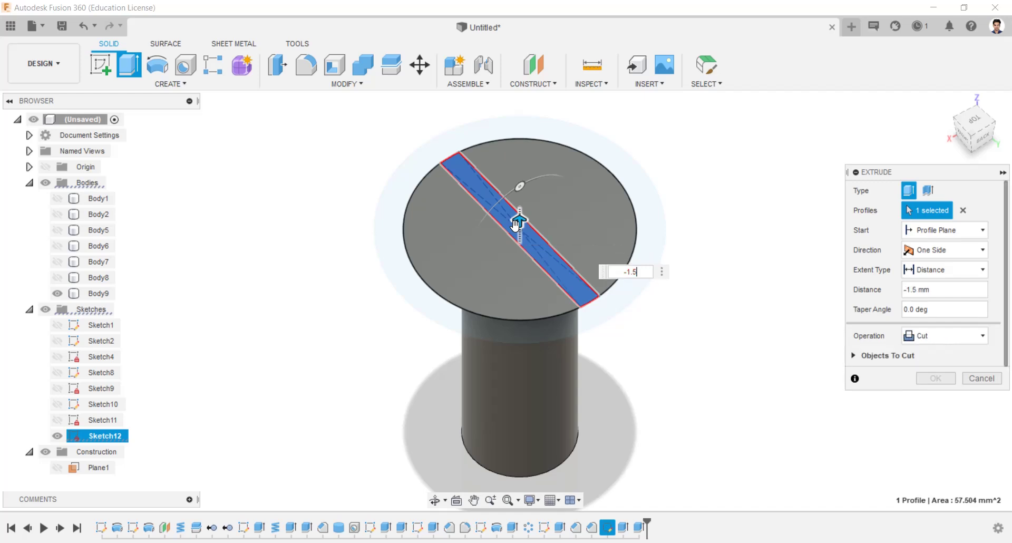
pyautogui.press('Return')
pyautogui.moveTo(515, 226)
pyautogui.keyDown('shift'); pyautogui.mouseDown(button='middle')
pyautogui.moveTo(577, 225)
pyautogui.moveTo(618, 276)
pyautogui.mouseUp(button='middle'); pyautogui.keyUp('shift')
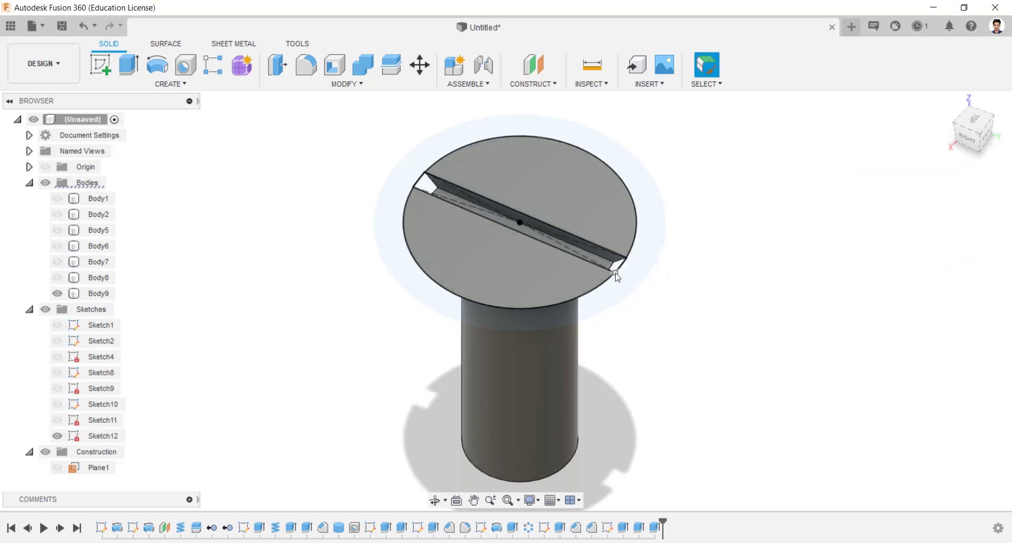
pyautogui.click(58, 436)
# - Add a full-length modeled ISO Metric M12x1.75 right-hand thread to the screw shank and show the washer body again
pyautogui.click(515, 244)
pyautogui.keyDown('shift'); pyautogui.moveTo(536, 255); pyautogui.dragTo(515, 244, button='middle'); pyautogui.keyUp('shift')
pyautogui.scroll(-3, 514, 244)
pyautogui.click(171, 84)
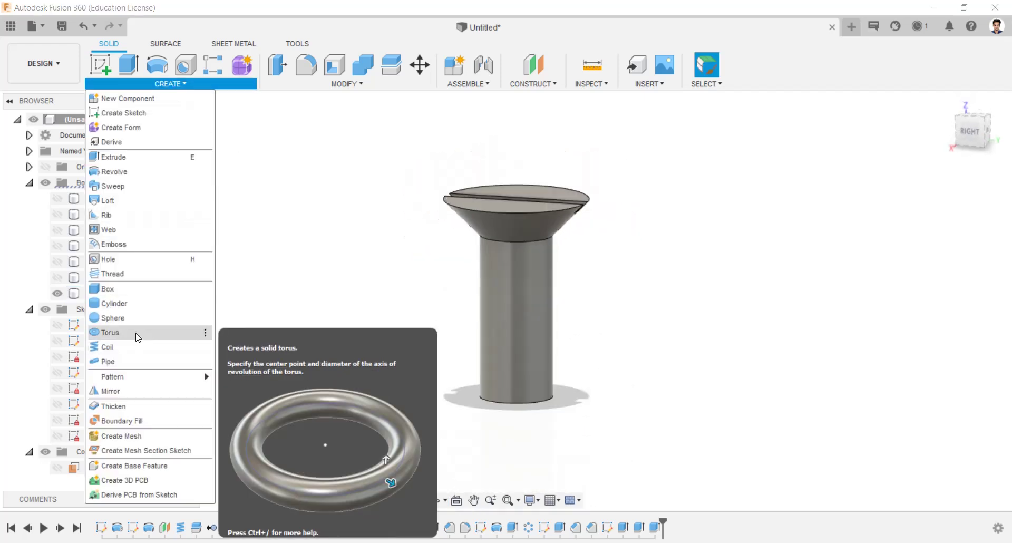
pyautogui.click(138, 273)
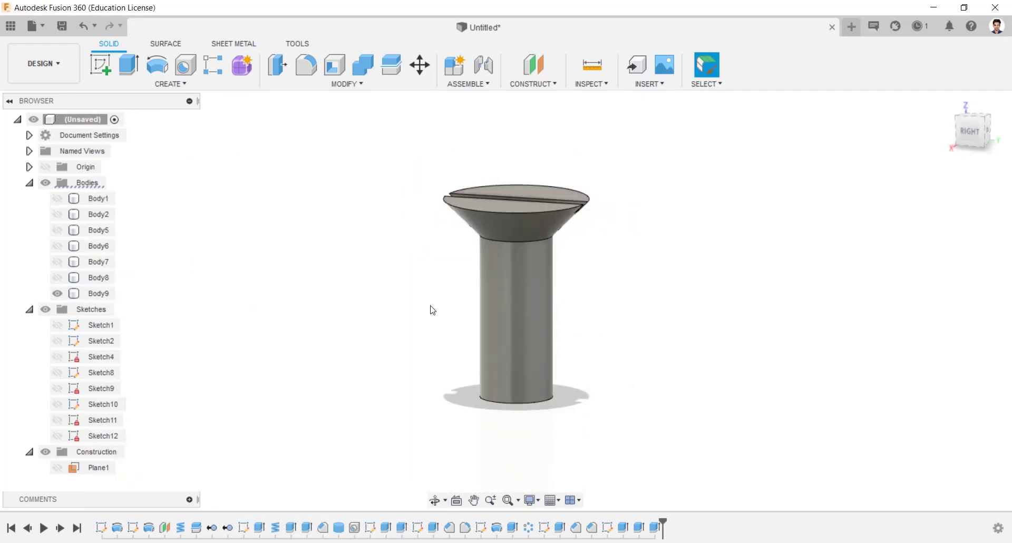
pyautogui.click(524, 320)
pyautogui.click(896, 210)
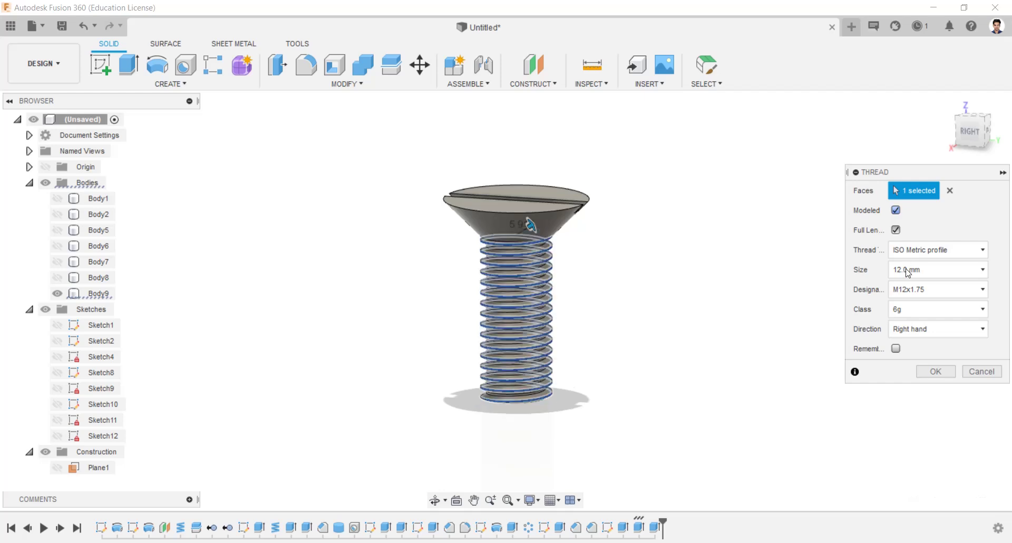
pyautogui.click(935, 371)
pyautogui.click(57, 277)
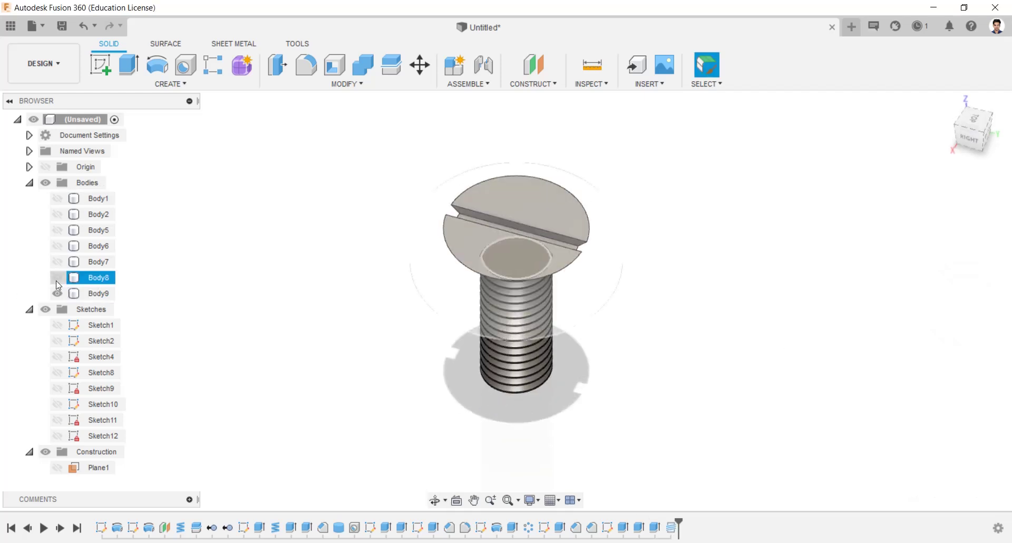
# - Show the remaining hidden bodies Body1, Body2, Body5, Body6 and Body7 and return to the home view of the complete jack
pyautogui.click(57, 261)
pyautogui.click(57, 245)
pyautogui.click(58, 230)
pyautogui.click(57, 214)
pyautogui.click(58, 198)
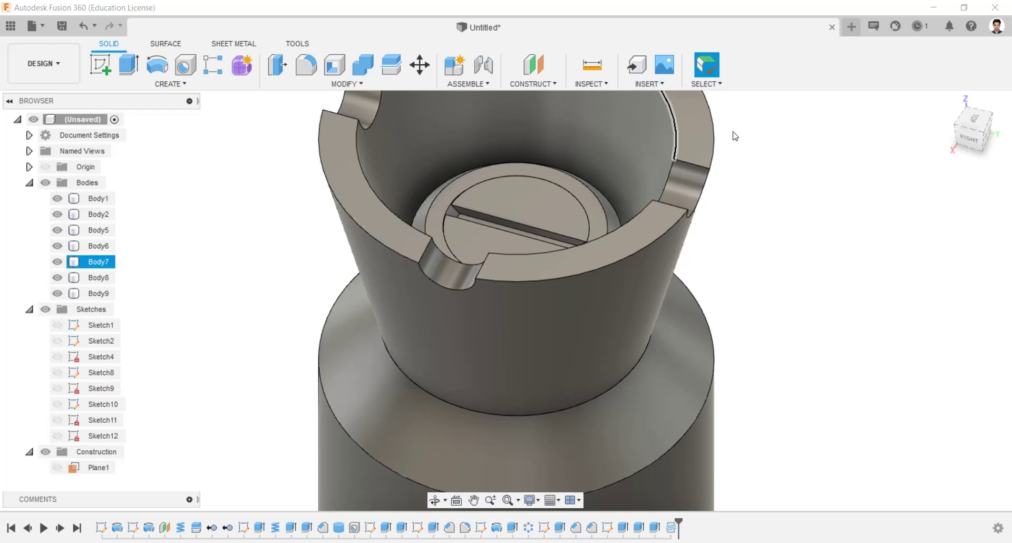
pyautogui.click(951, 104)
pyautogui.click(502, 254)
pyautogui.keyDown('shift'); pyautogui.moveTo(498, 298); pyautogui.dragTo(499, 294, button='middle'); pyautogui.keyUp('shift')
pyautogui.scroll(2, 499, 293)
# - Rename Body1 as "body" and Body2 as "nut"
pyautogui.doubleClick(101, 199)
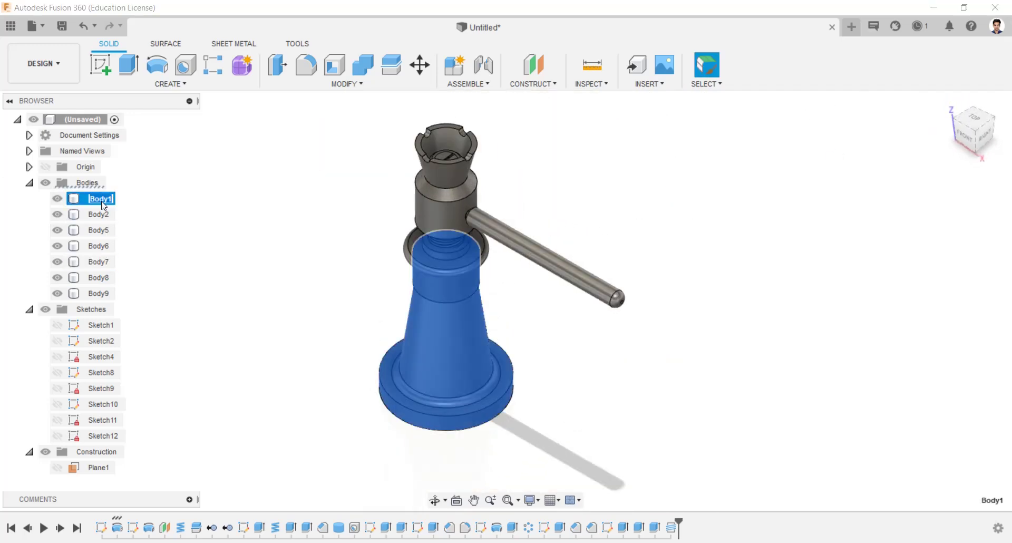
pyautogui.click(98, 214)
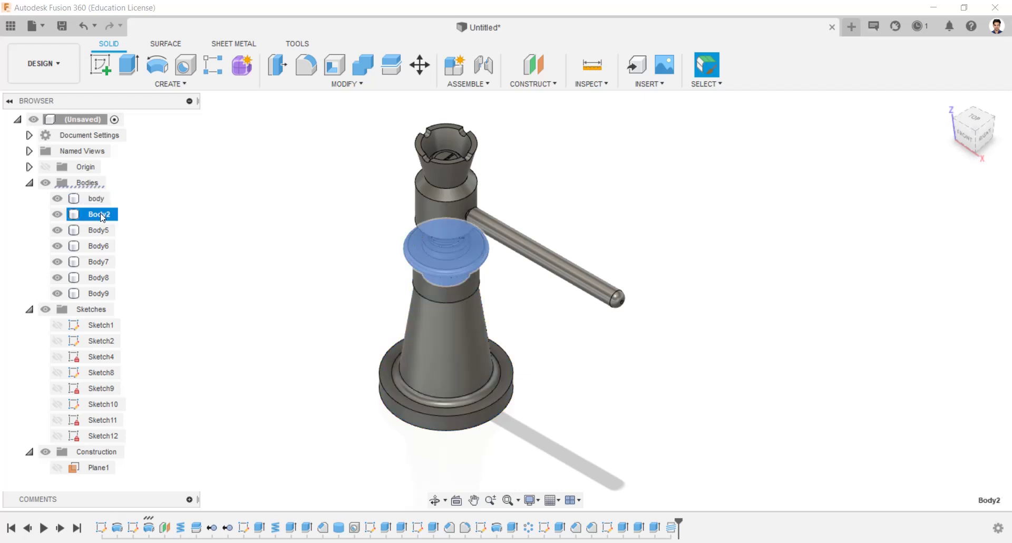
pyautogui.doubleClick(100, 214)
pyautogui.write('nut')
pyautogui.press('Return')
# - Rename Body5 as "screw spindle" and Body6 as "tommy bar"
pyautogui.click(98, 229)
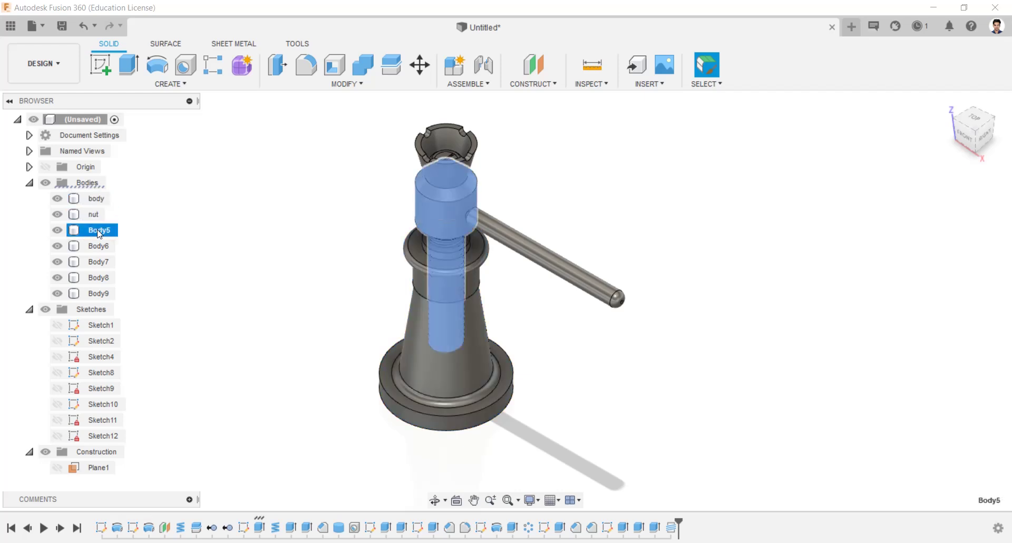
pyautogui.doubleClick(98, 230)
pyautogui.write('screw spindle')
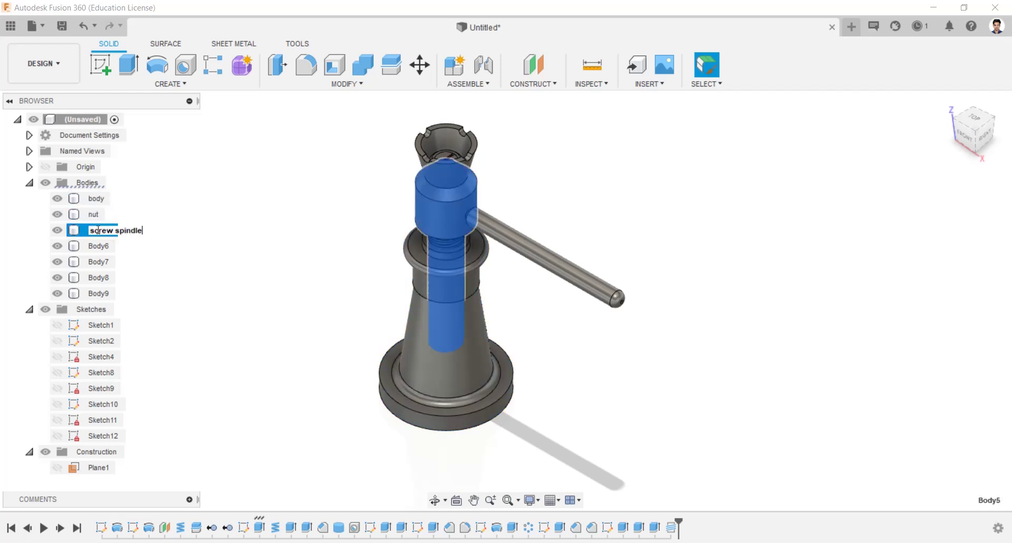
pyautogui.press('Return')
pyautogui.click(98, 245)
pyautogui.doubleClick(100, 246)
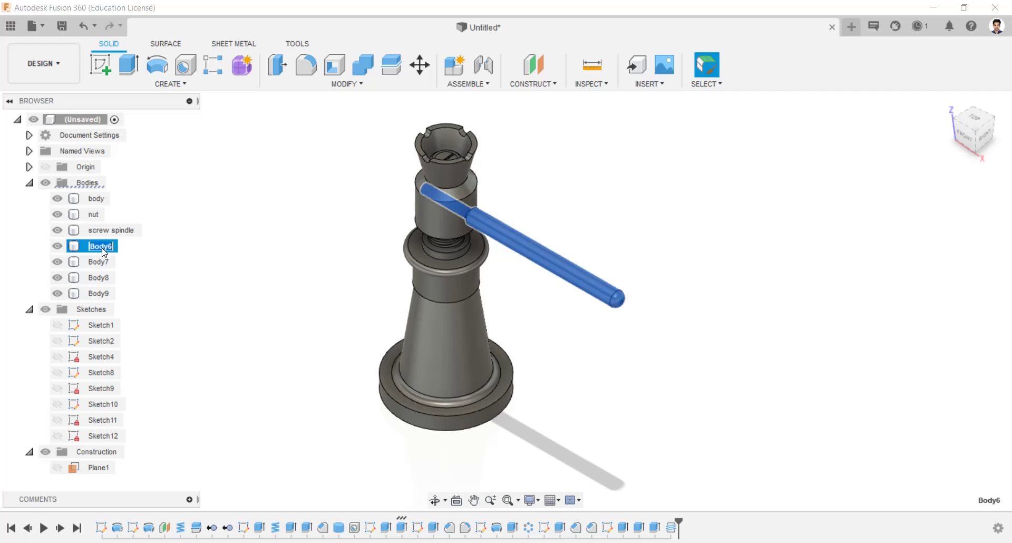
pyautogui.write('tommy bar')
pyautogui.press('Return')
# - Rename Body7 as "cup" and Body8 as "special washer"
pyautogui.click(99, 262)
pyautogui.doubleClick(105, 262)
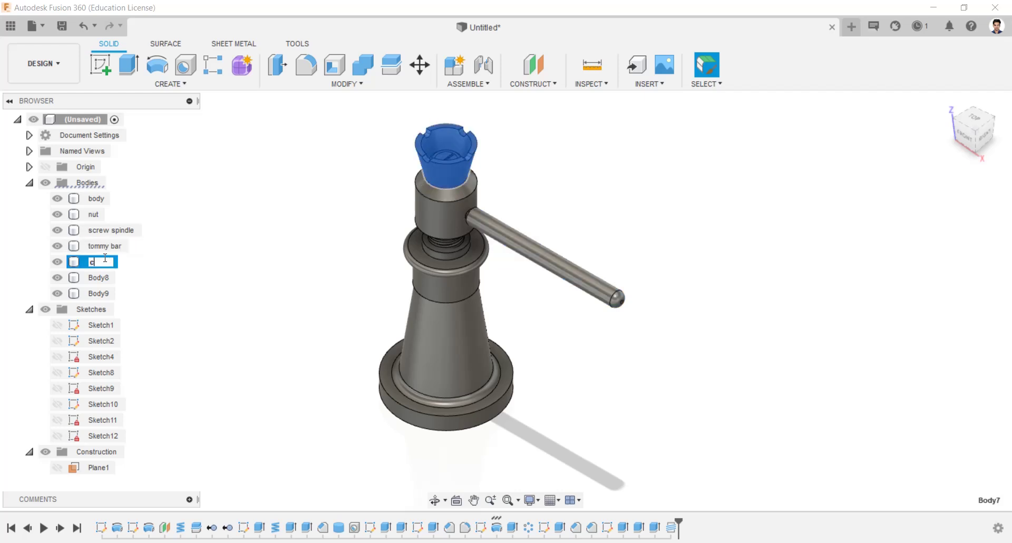
pyautogui.write('cup')
pyautogui.press('Return')
pyautogui.click(100, 278)
pyautogui.doubleClick(103, 280)
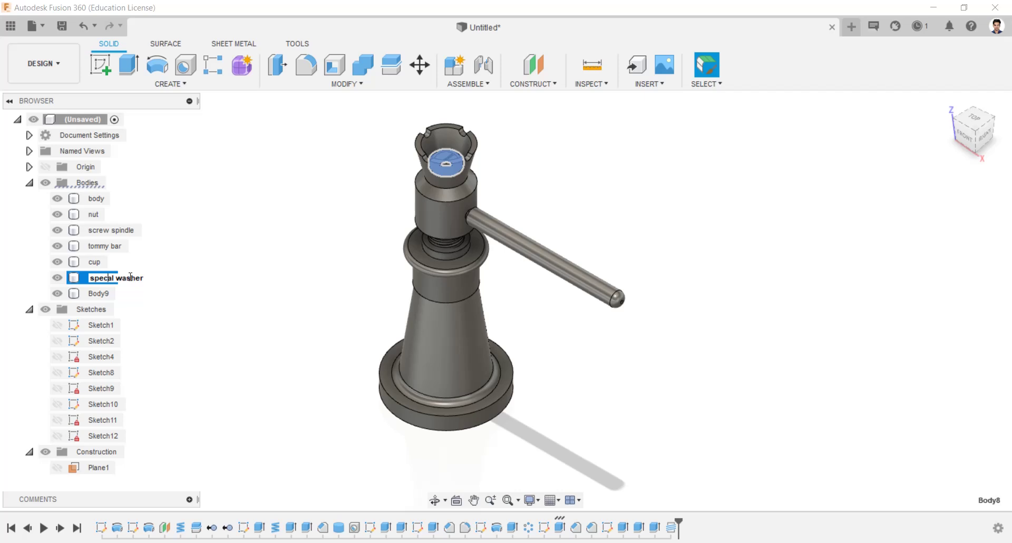
pyautogui.press('Return')
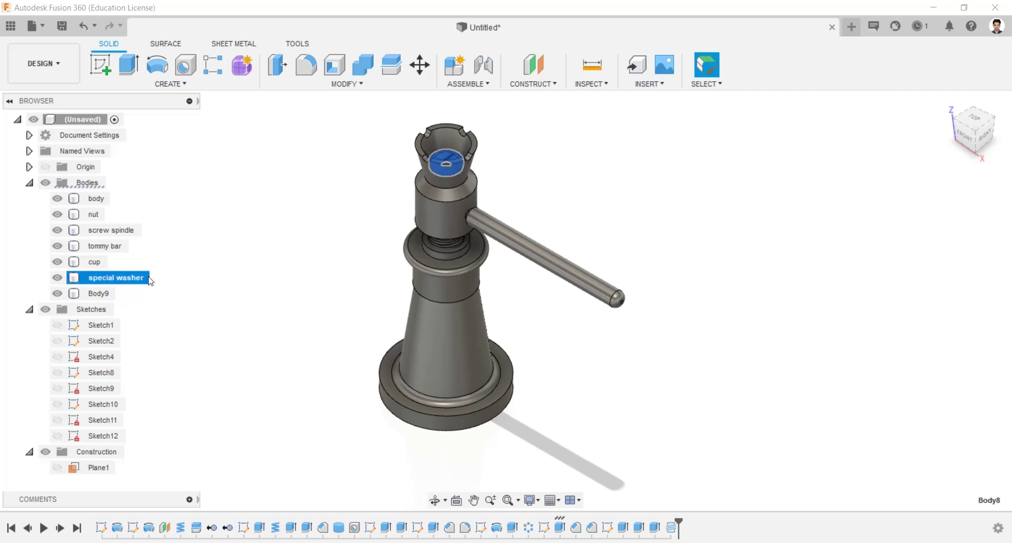
# - Rename Body9 as "screw"
pyautogui.click(100, 293)
pyautogui.doubleClick(99, 293)
pyautogui.write('screw')
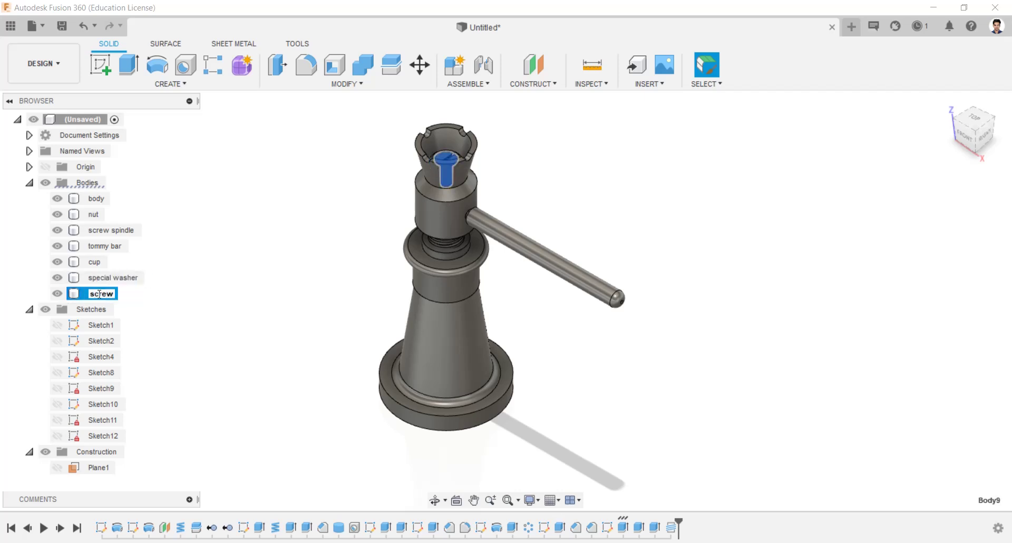
pyautogui.press('Return')
# - Create components from all seven named bodies, from body through screw, and collapse the sketch list
pyautogui.moveTo(96, 198); pyautogui.dragTo(103, 293)
pyautogui.rightClick(102, 265)
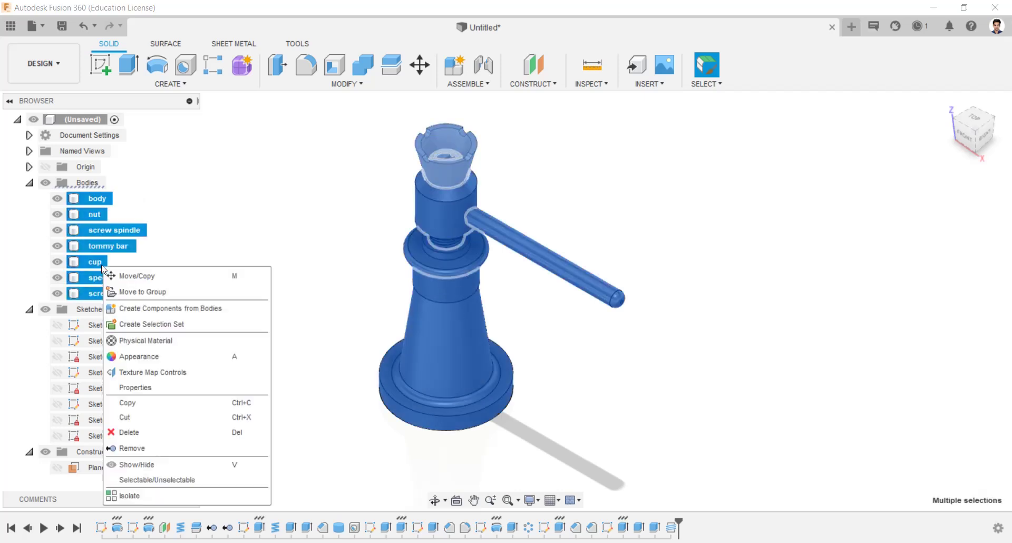
pyautogui.click(135, 309)
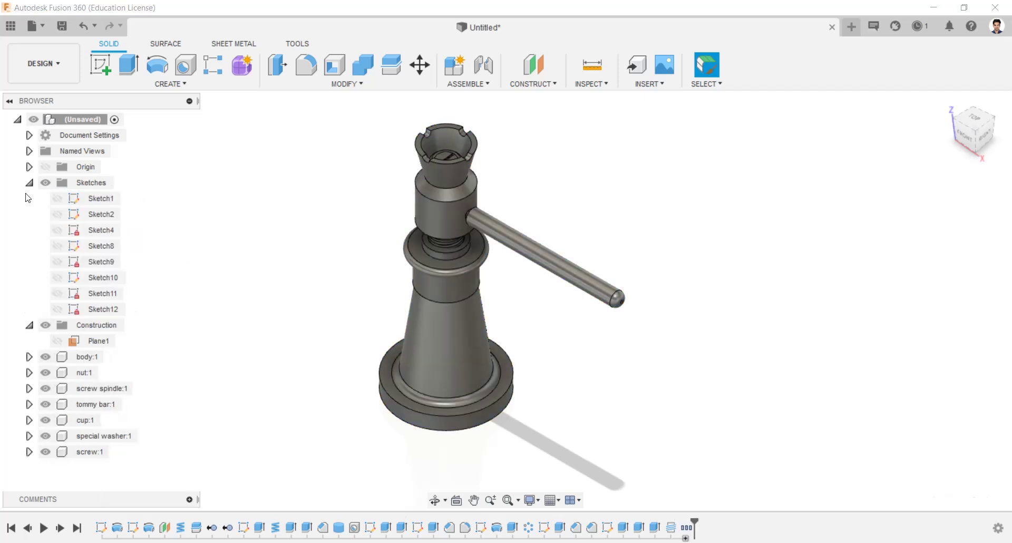
pyautogui.click(30, 185)
# - Apply a metal physical material from the Fusion 360 Material Library to the body component
pyautogui.click(390, 86)
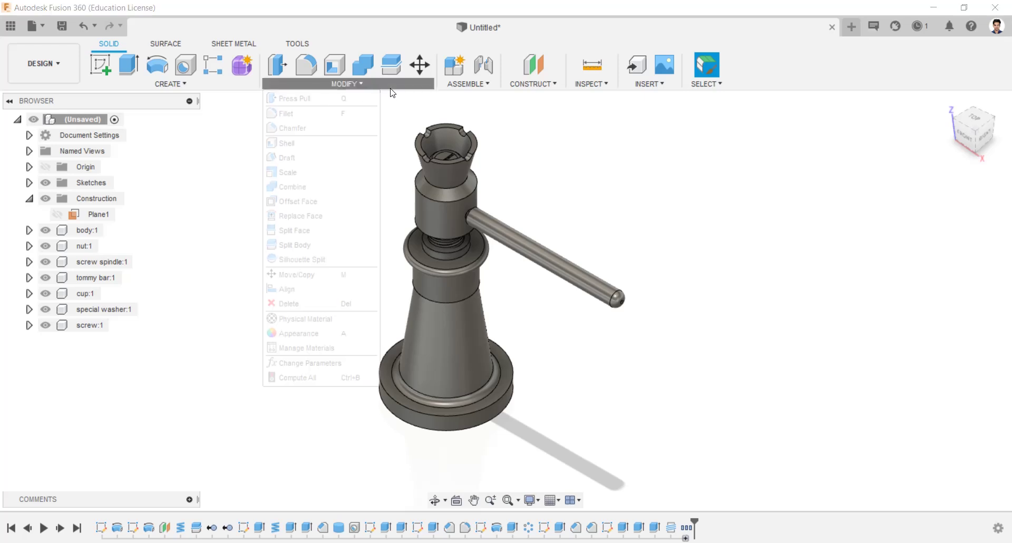
pyautogui.click(305, 319)
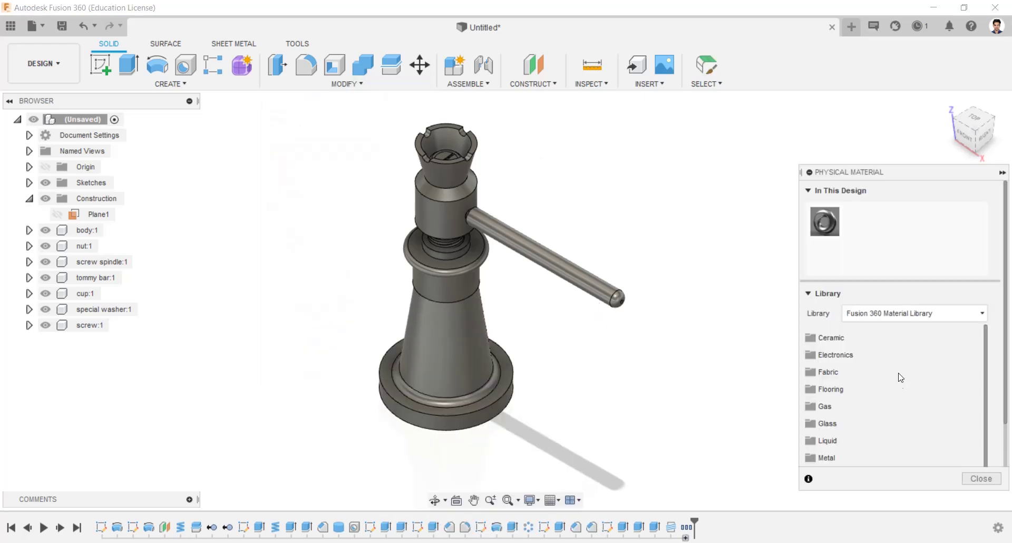
pyautogui.scroll(-1, 841, 415)
pyautogui.click(827, 390)
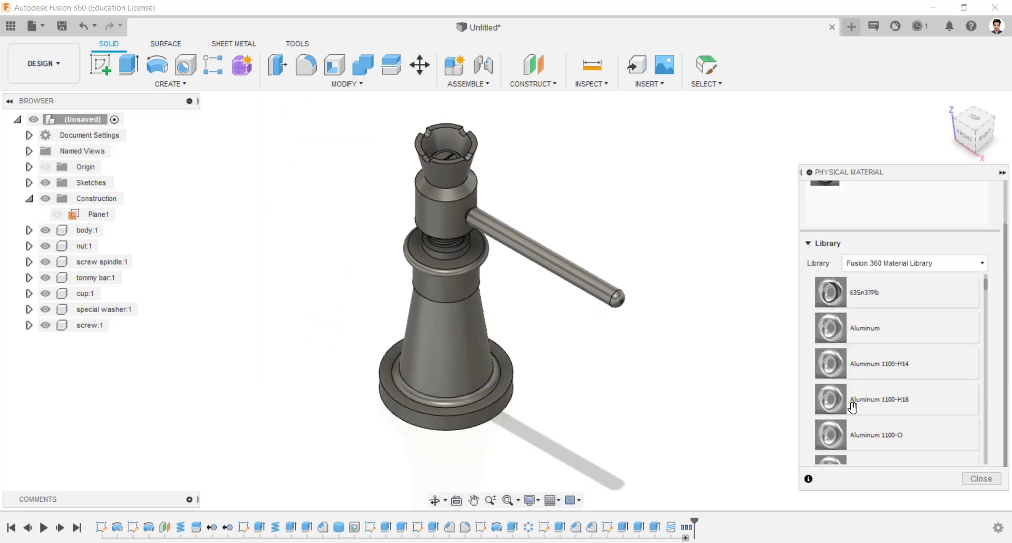
pyautogui.scroll(-6, 859, 405)
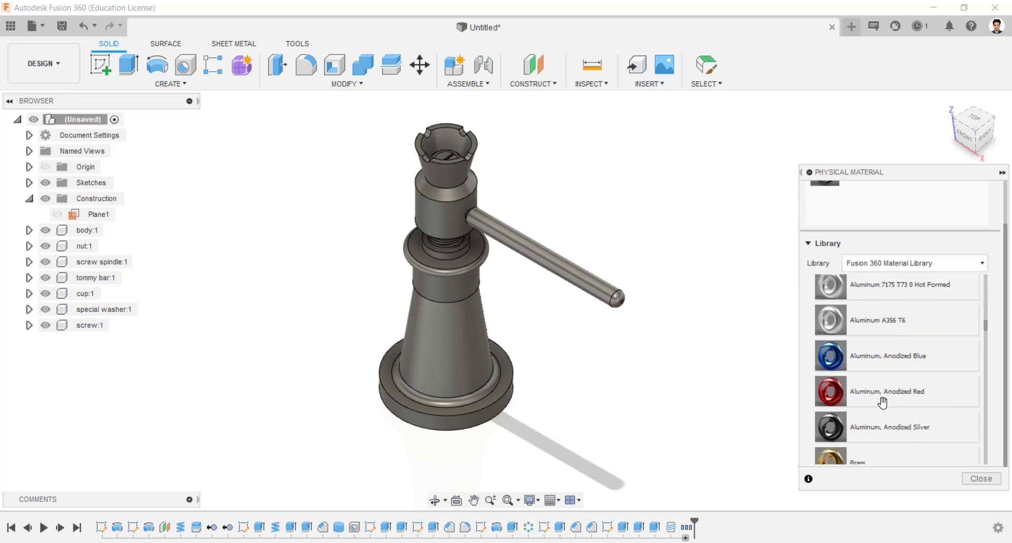
pyautogui.scroll(-4, 882, 403)
pyautogui.moveTo(880, 367); pyautogui.dragTo(445, 337)
# - Assign Steel, Cast and other metal physical materials to the jack's parts and finish the material assignment
pyautogui.scroll(-10, 881, 389)
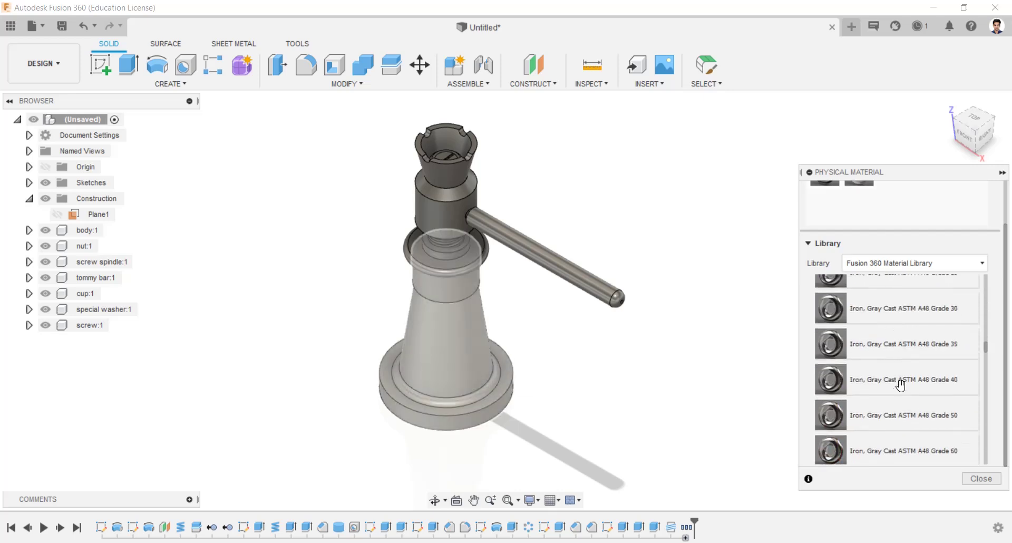
pyautogui.scroll(-12, 896, 380)
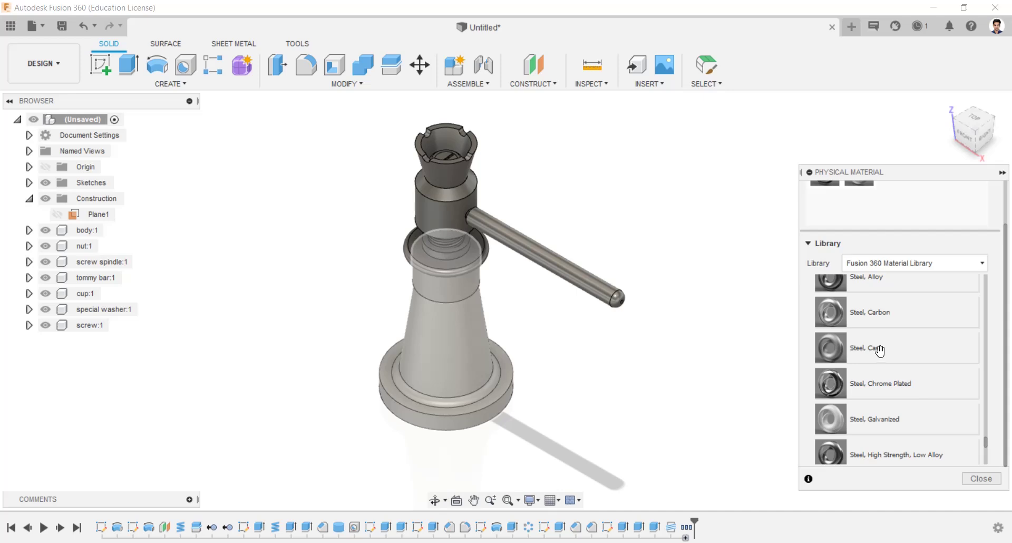
pyautogui.moveTo(874, 351); pyautogui.dragTo(445, 326)
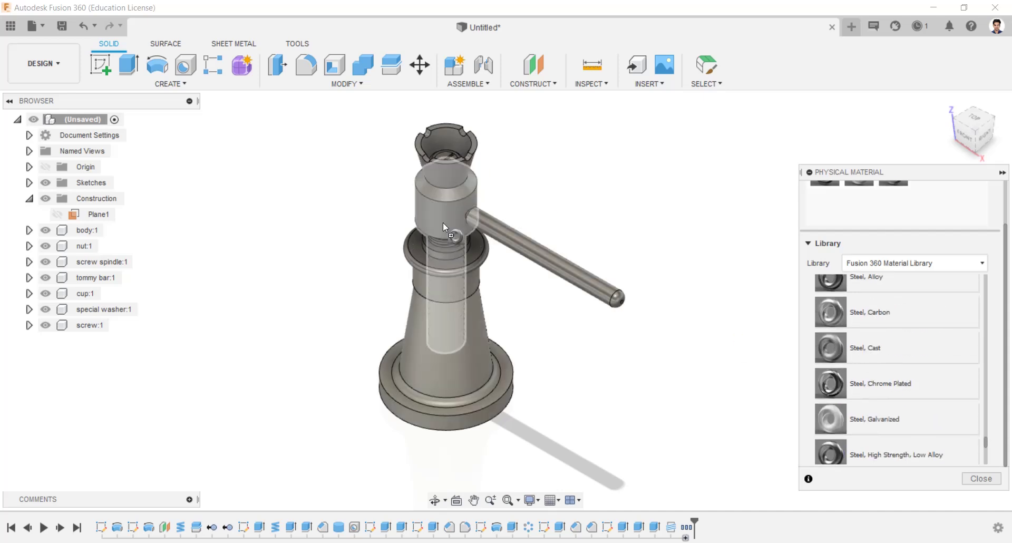
pyautogui.moveTo(406, 279); pyautogui.dragTo(408, 281)
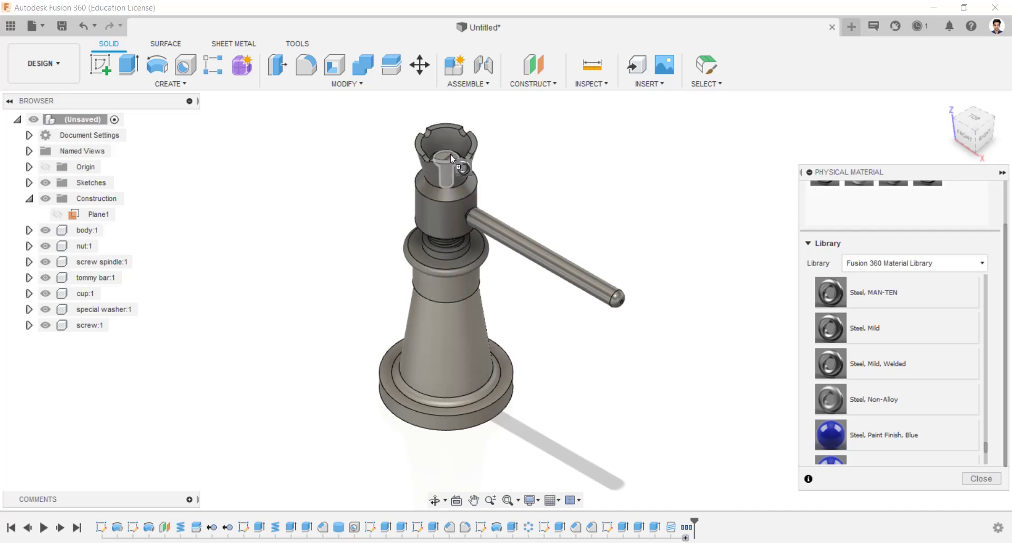
pyautogui.scroll(-2, 508, 181)
pyautogui.click(981, 478)
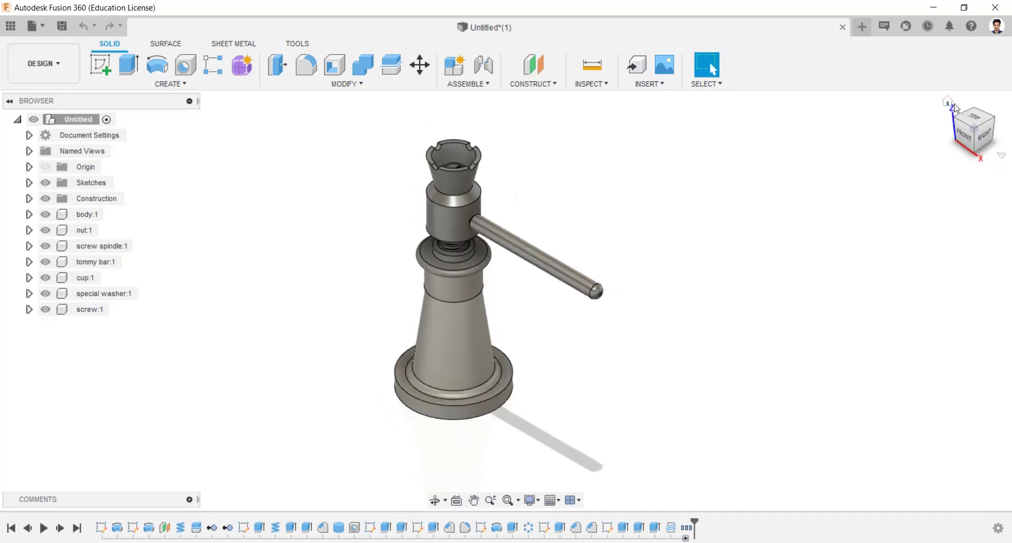
# - Select the tommy bar and spindle head faces, search the appearances for "knu" and download Stainless Steel - Knurled
pyautogui.click(542, 264)
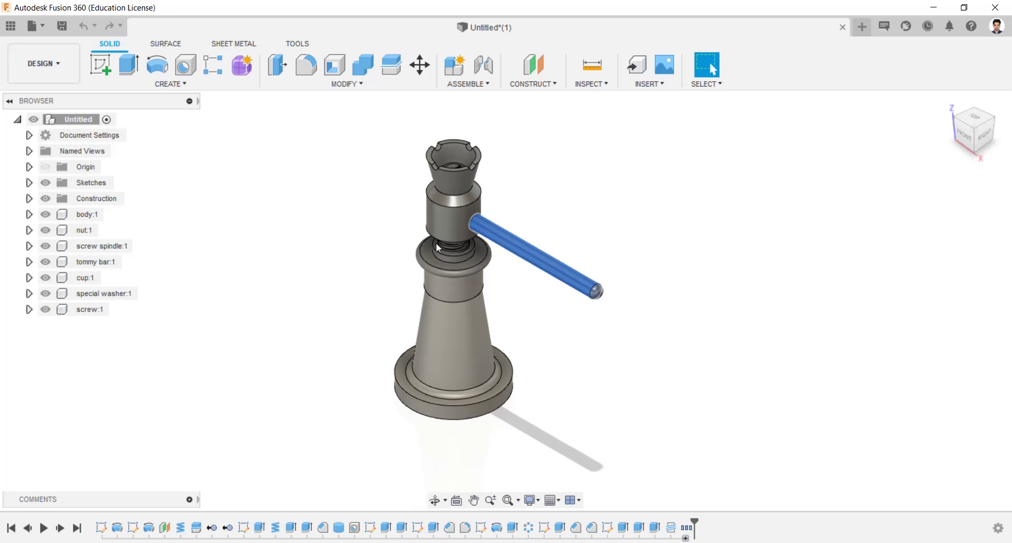
pyautogui.keyDown('ctrl'); pyautogui.click(453, 213); pyautogui.keyUp('ctrl')
pyautogui.click(362, 85)
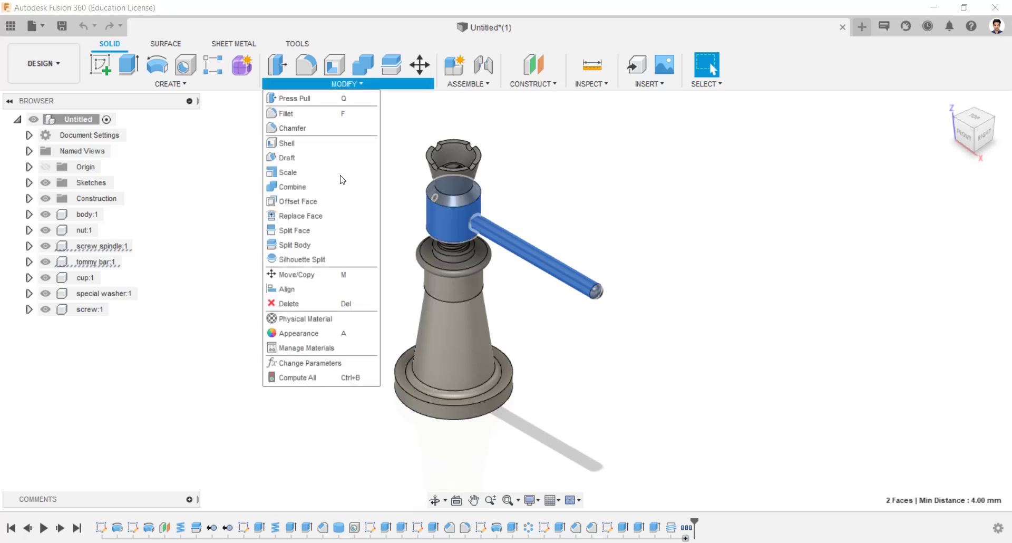
pyautogui.click(305, 332)
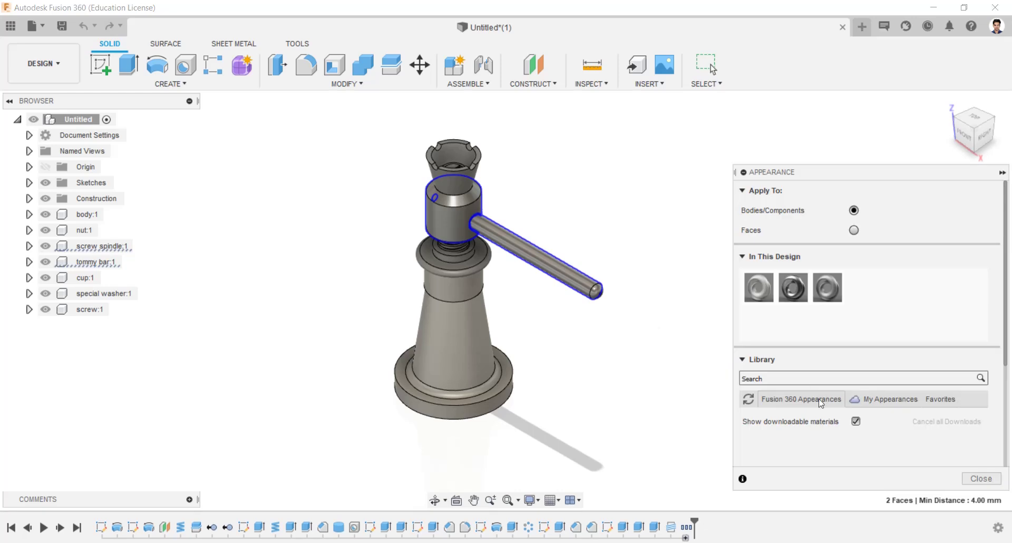
pyautogui.scroll(-2, 843, 391)
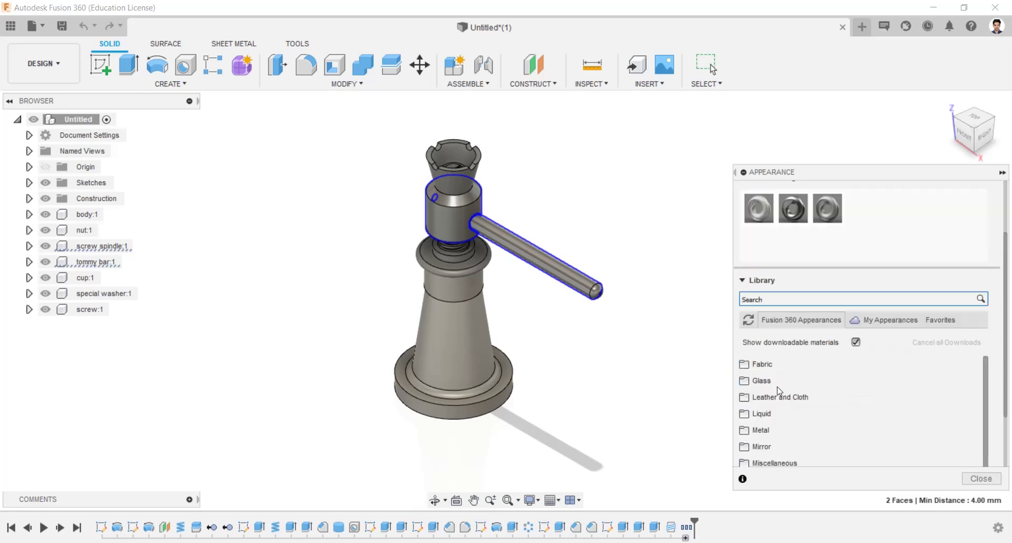
pyautogui.click(788, 300)
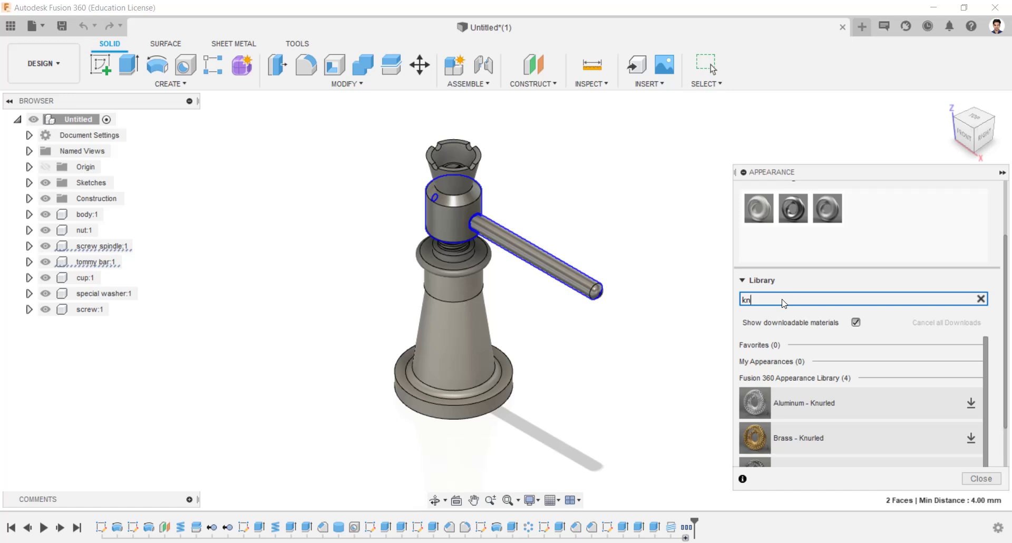
pyautogui.scroll(-2, 801, 369)
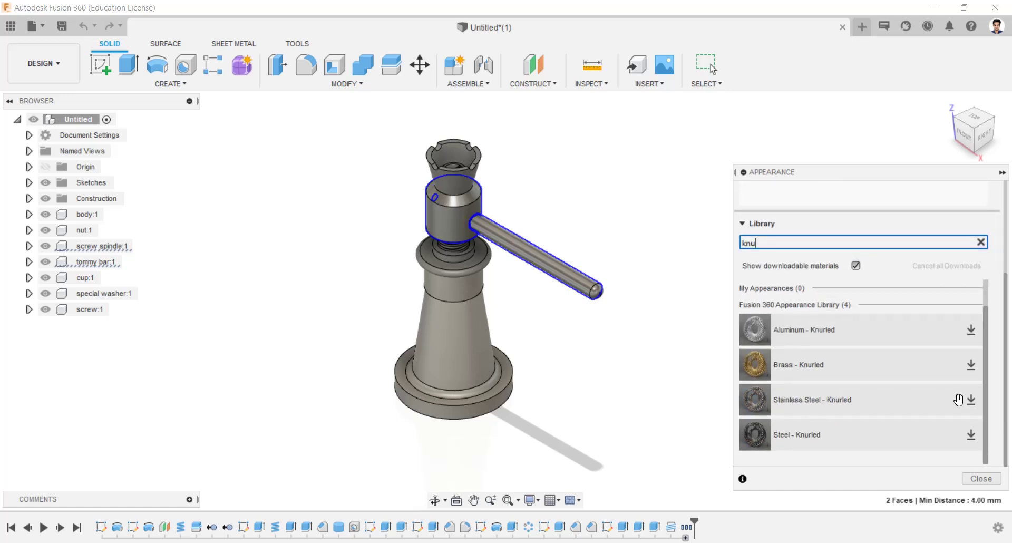
pyautogui.click(967, 400)
# - Download Steel - Knurled and apply it to the cylindrical faces of the spindle head and the tommy bar
pyautogui.moveTo(969, 428); pyautogui.dragTo(448, 216)
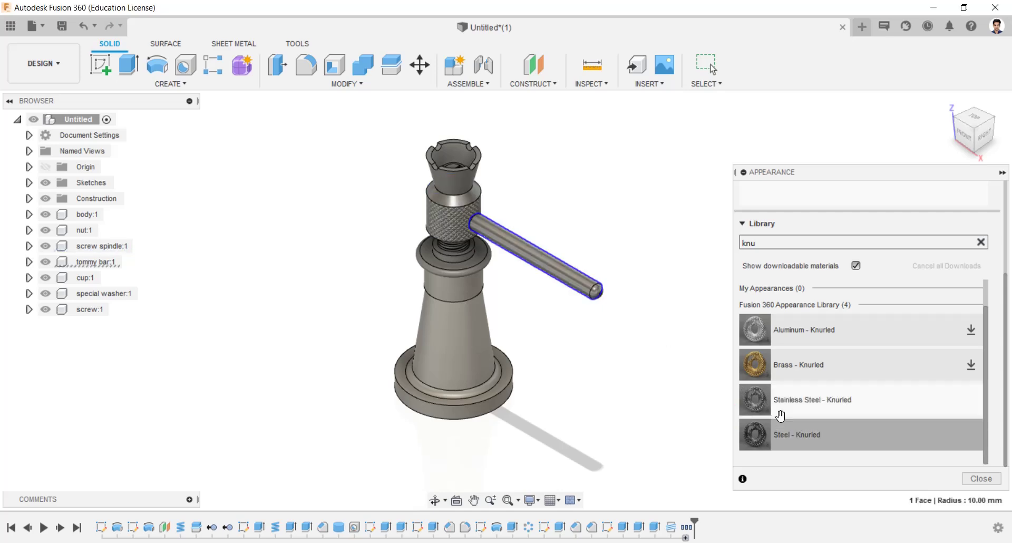
pyautogui.moveTo(780, 429); pyautogui.dragTo(579, 260)
pyautogui.keyDown('shift'); pyautogui.moveTo(612, 204); pyautogui.dragTo(504, 298, button='middle'); pyautogui.keyUp('shift')
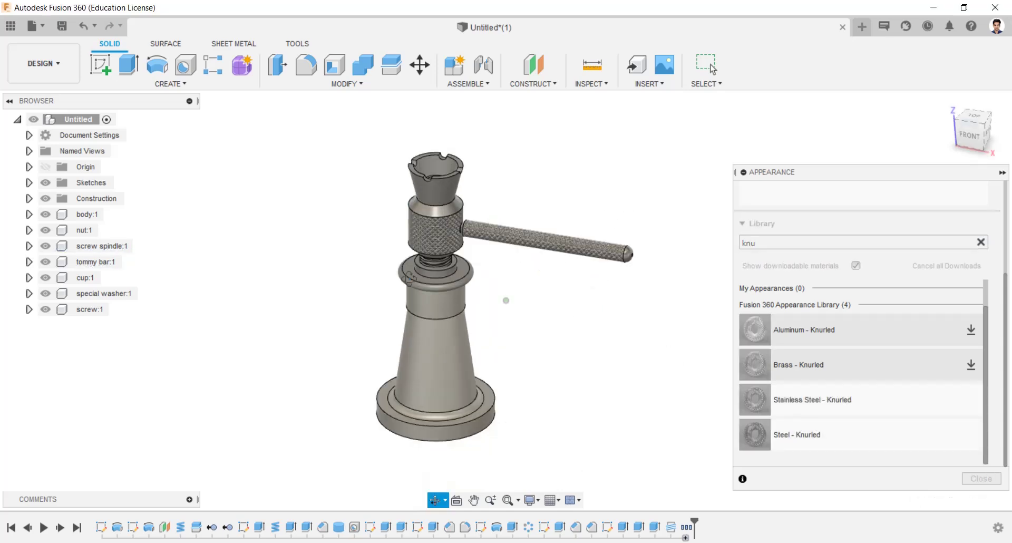
pyautogui.scroll(5, 520, 217)
pyautogui.scroll(-8, 543, 229)
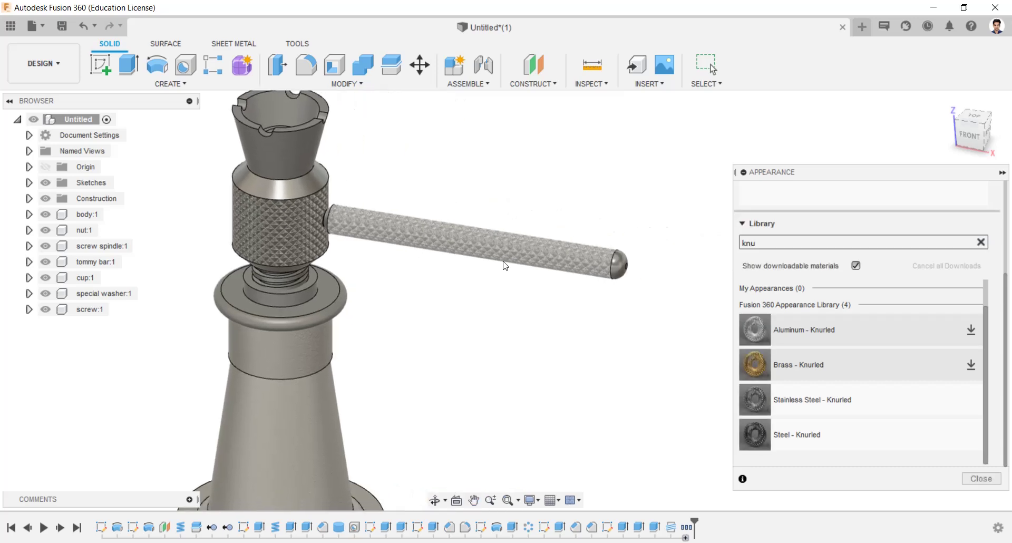
pyautogui.click(980, 478)
# - Return to the home view and save the design as "screw jack" in AU Exercise > screw jack
pyautogui.keyDown('shift'); pyautogui.moveTo(442, 286); pyautogui.dragTo(530, 271, button='middle'); pyautogui.keyUp('shift')
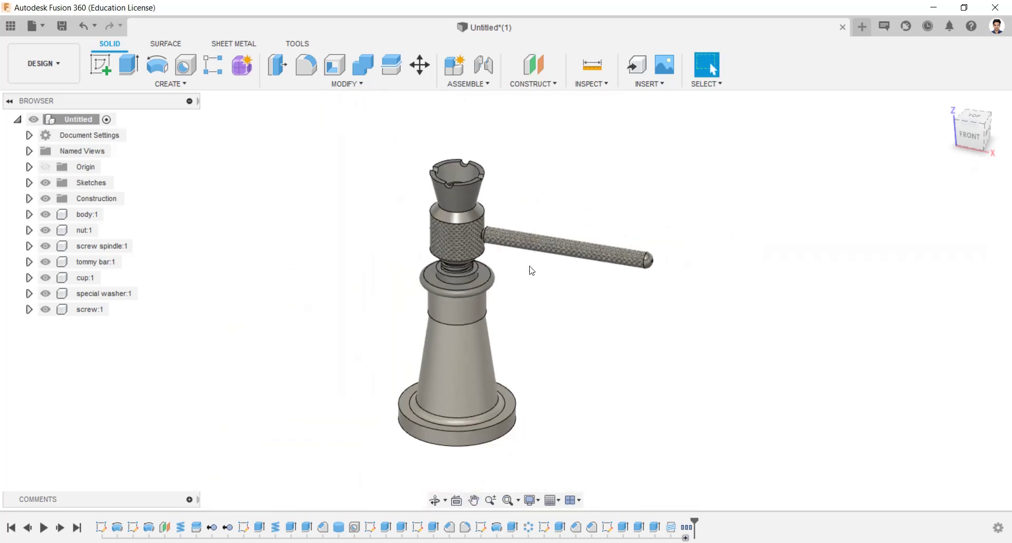
pyautogui.click(966, 131)
pyautogui.click(952, 104)
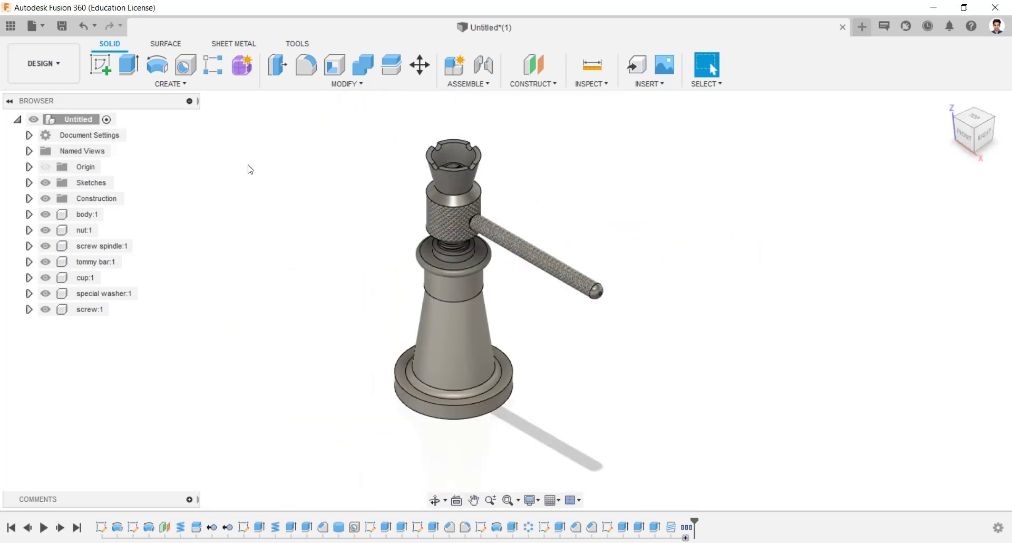
pyautogui.click(62, 25)
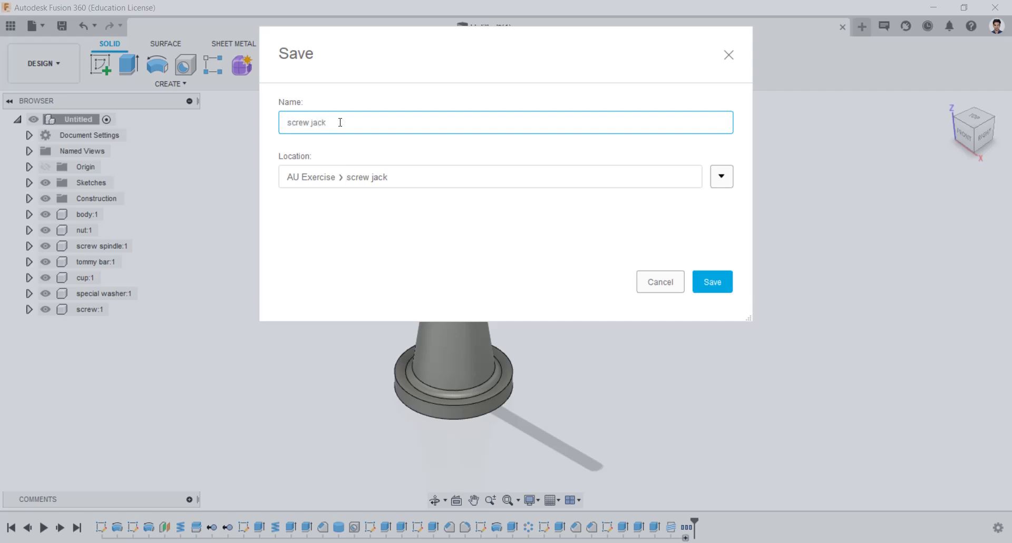
pyautogui.write('screw jack')
pyautogui.press('Return')
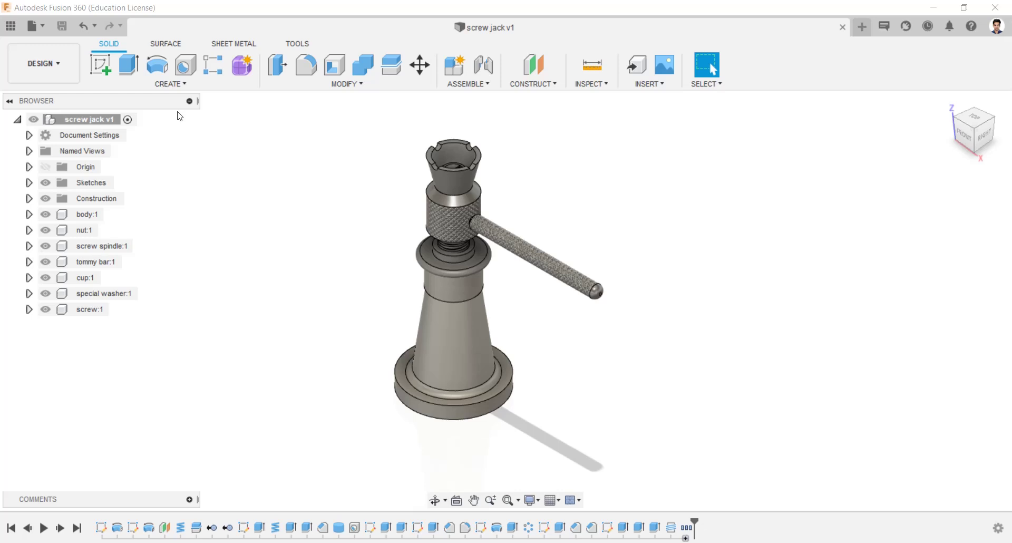
# - Create a new drawing of the full assembly from scratch, using the ISO standard, mm units and an A3 sheet
pyautogui.click(45, 63)
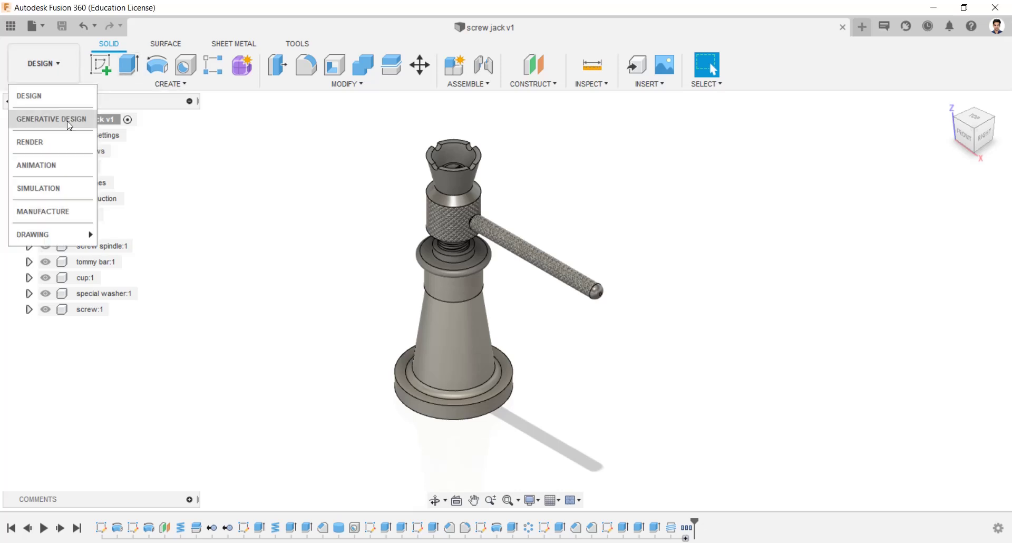
pyautogui.moveTo(58, 230)
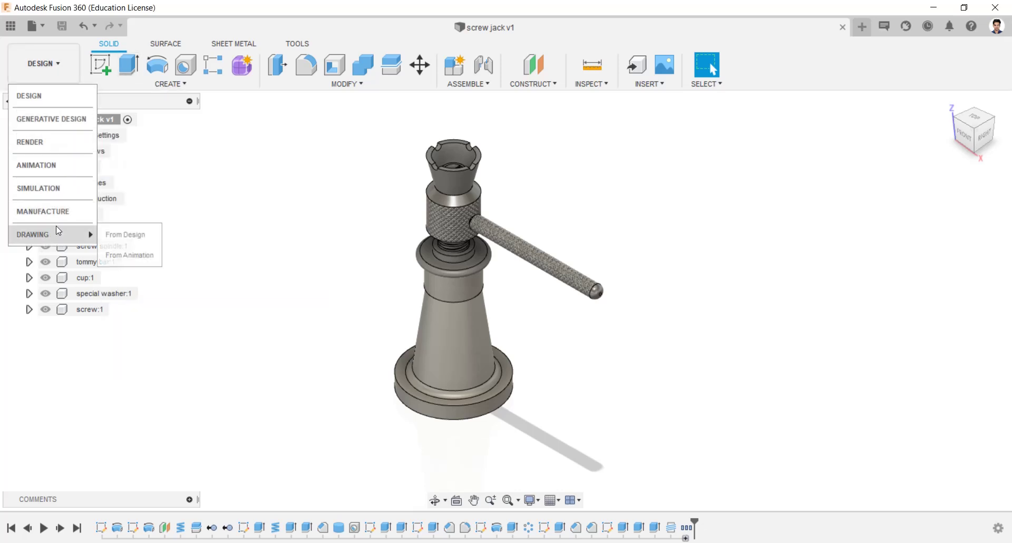
pyautogui.click(123, 233)
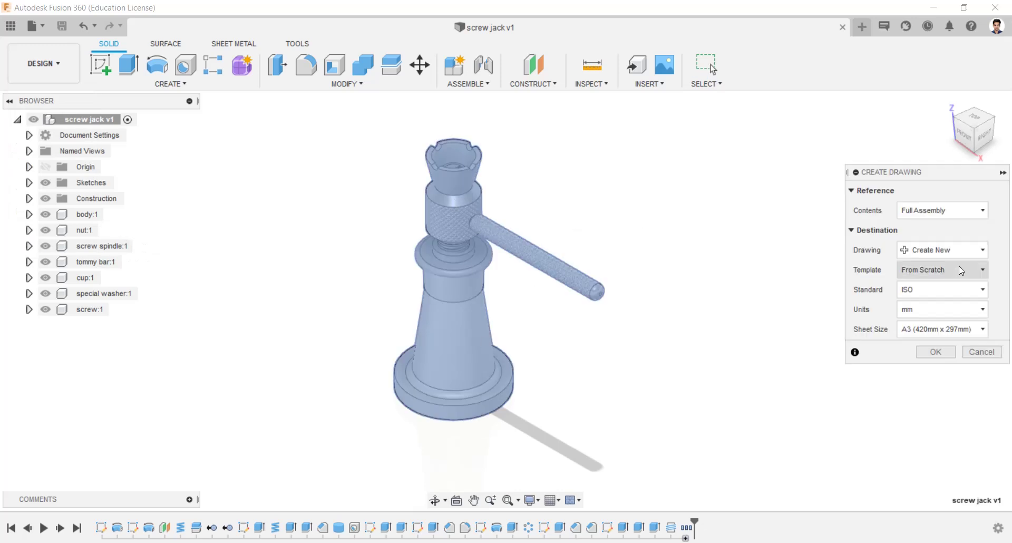
pyautogui.click(929, 347)
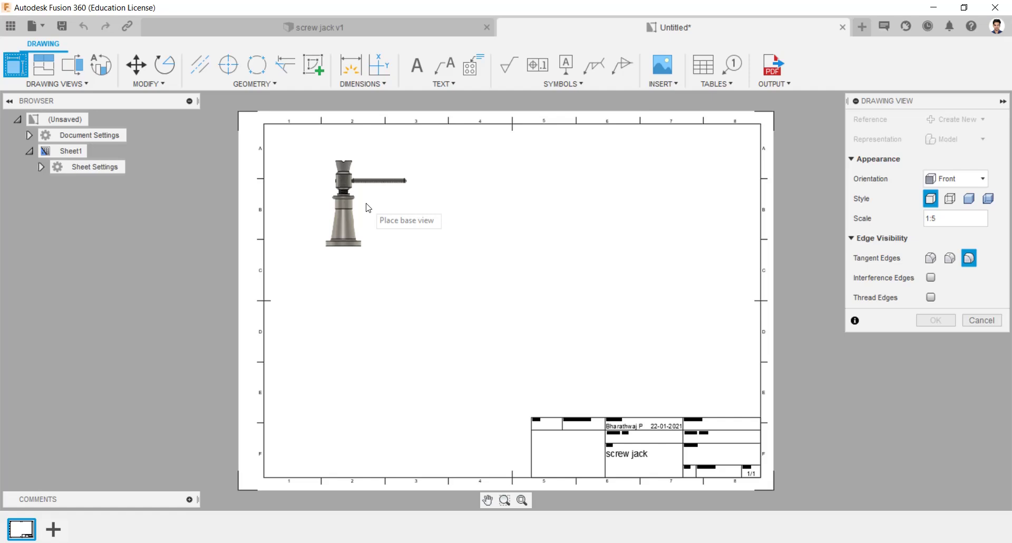
# - Place a front base view in the sheet's upper-left area at 1:4 scale, with visible and hidden edges
pyautogui.click(367, 207)
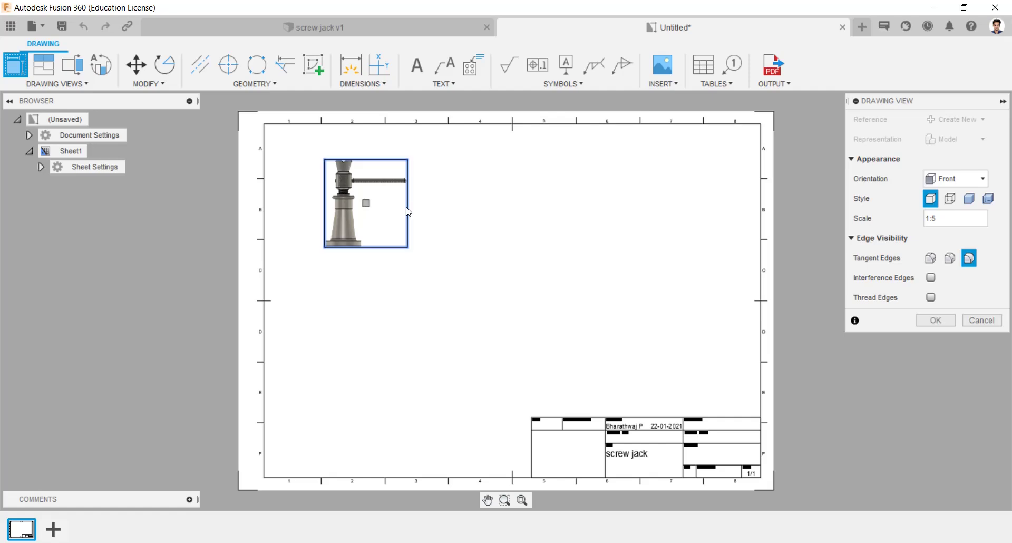
pyautogui.click(946, 217)
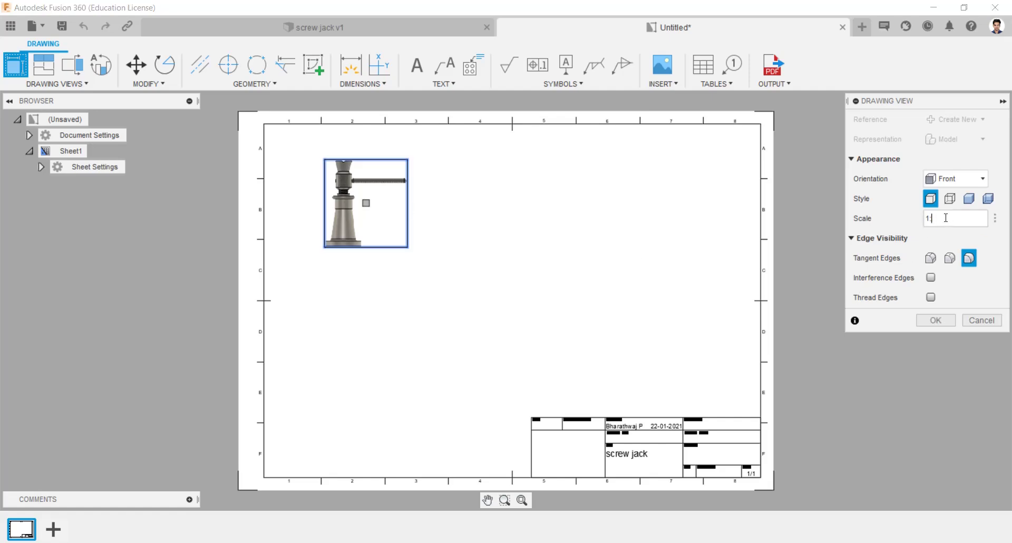
pyautogui.click(950, 198)
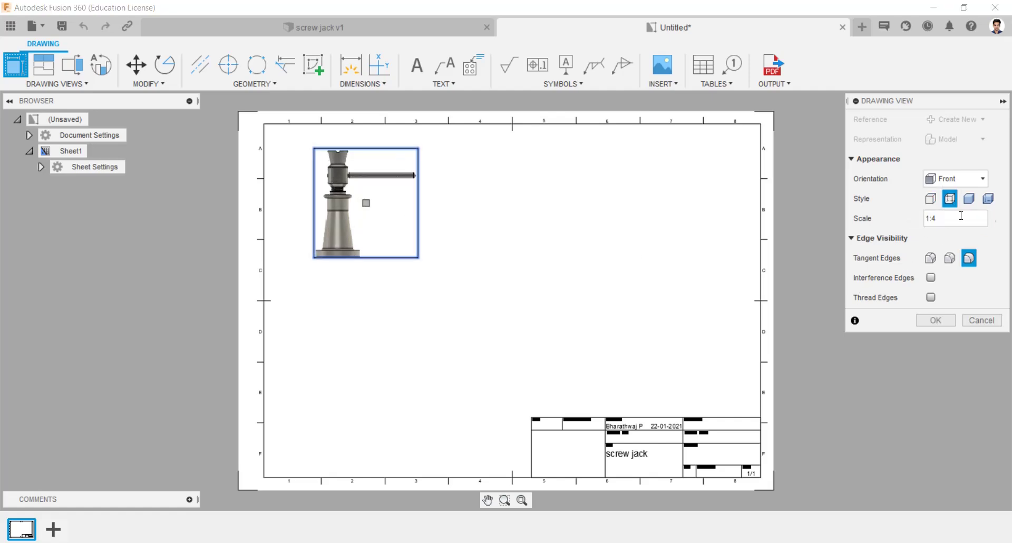
pyautogui.click(938, 321)
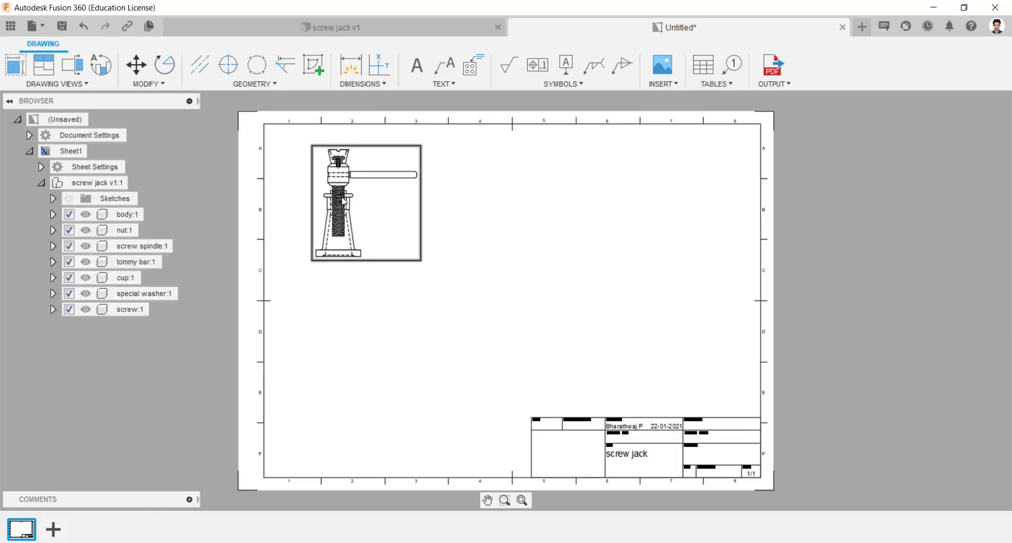
# - Project a side view, a top view and an isometric view from the front view and place them on the sheet
pyautogui.scroll(2, 345, 199)
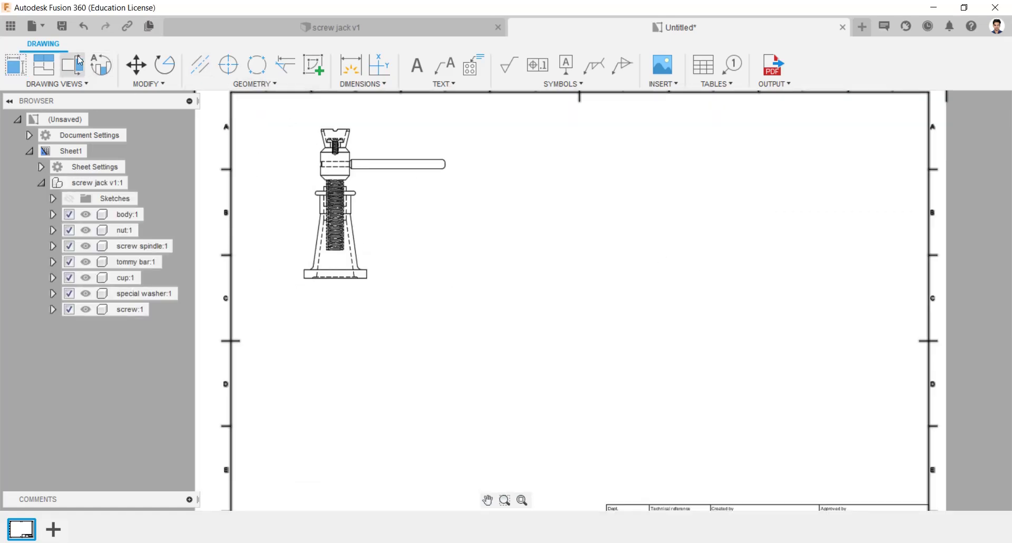
pyautogui.click(39, 77)
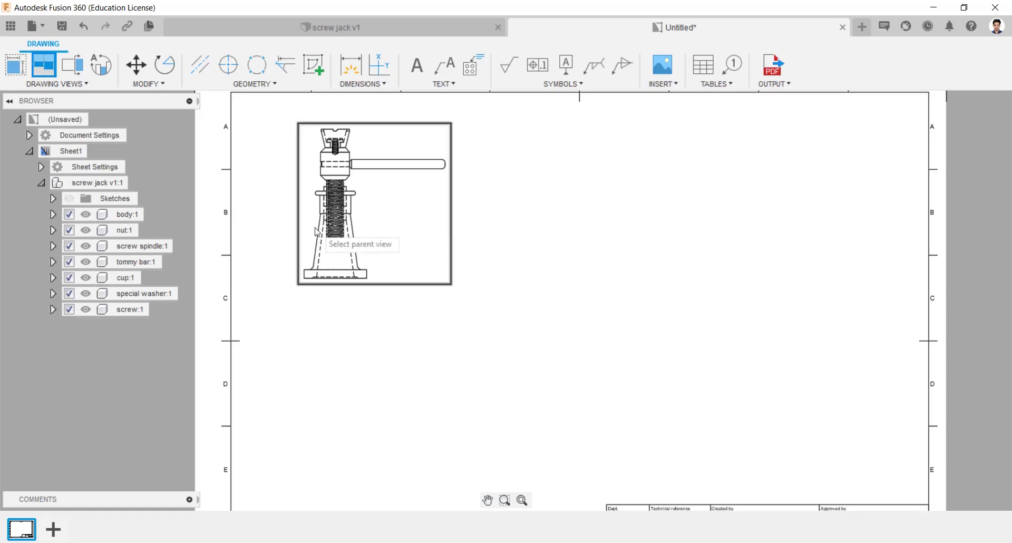
pyautogui.click(332, 232)
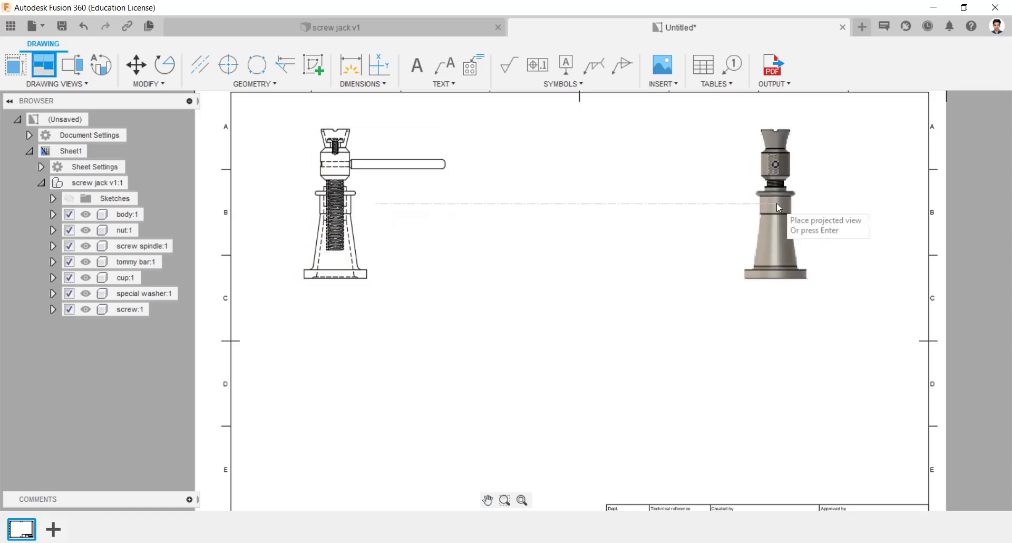
pyautogui.click(670, 198)
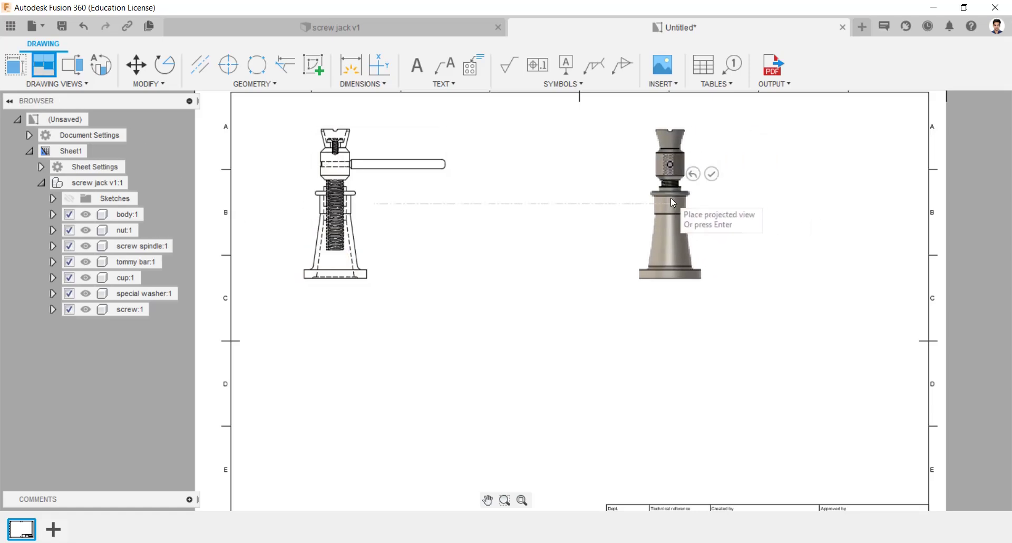
pyautogui.scroll(-1, 399, 369)
pyautogui.click(400, 413)
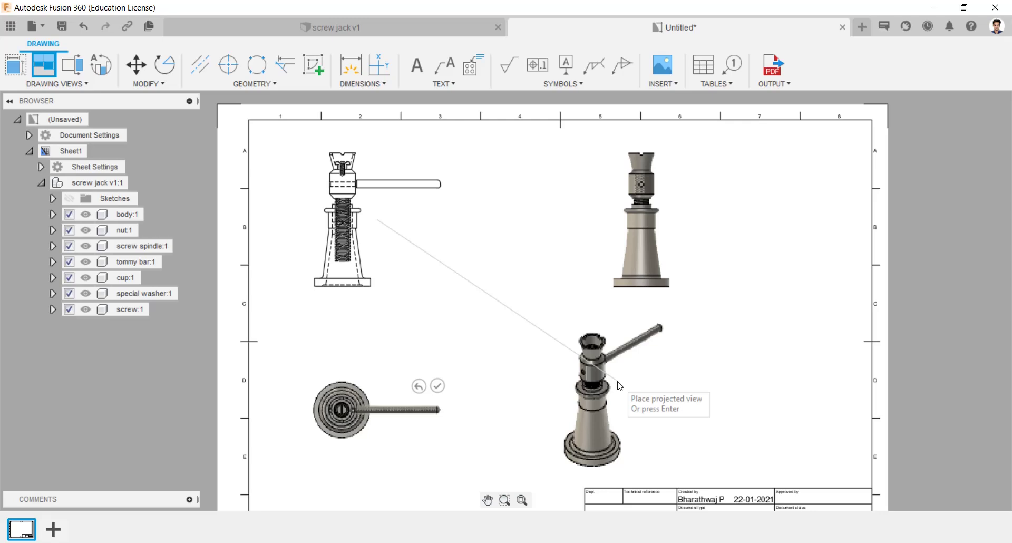
pyautogui.click(656, 389)
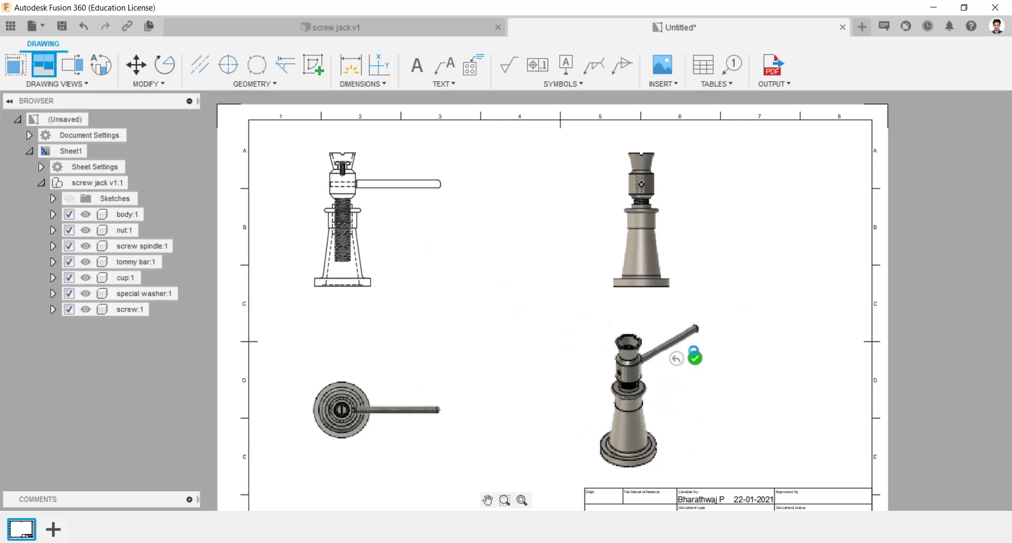
pyautogui.click(695, 358)
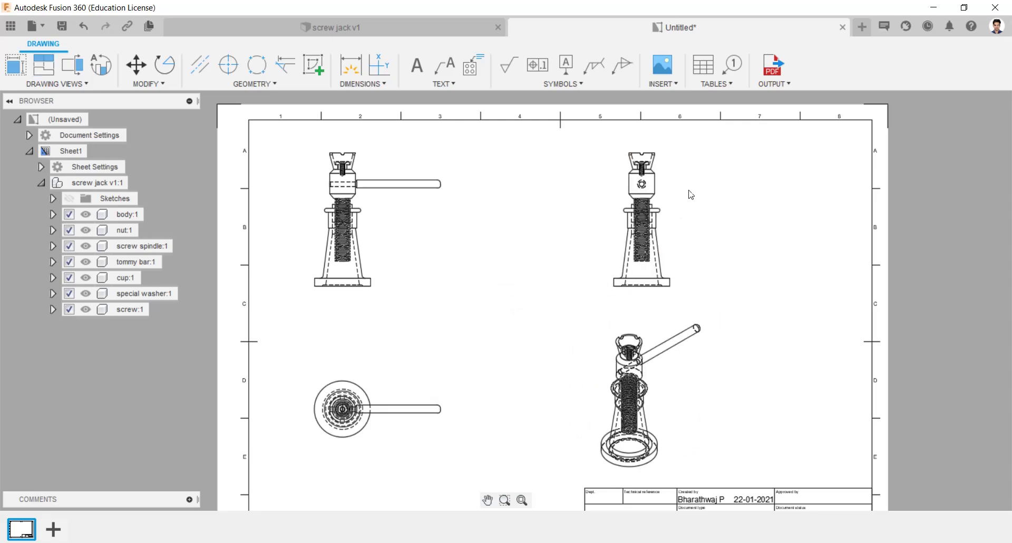
# - Set the style of the side, top and isometric views to visible edges only
pyautogui.doubleClick(663, 223)
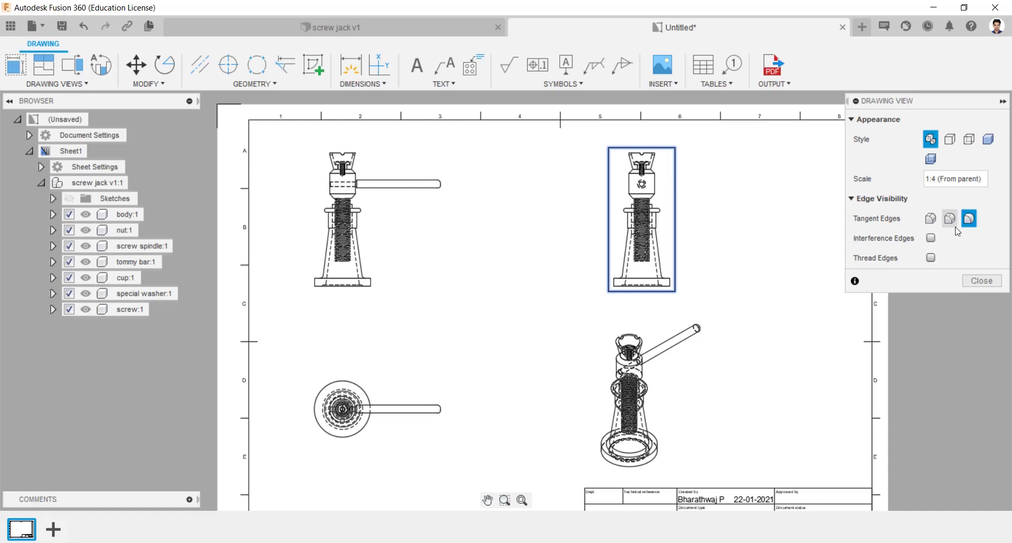
pyautogui.click(950, 139)
pyautogui.click(981, 280)
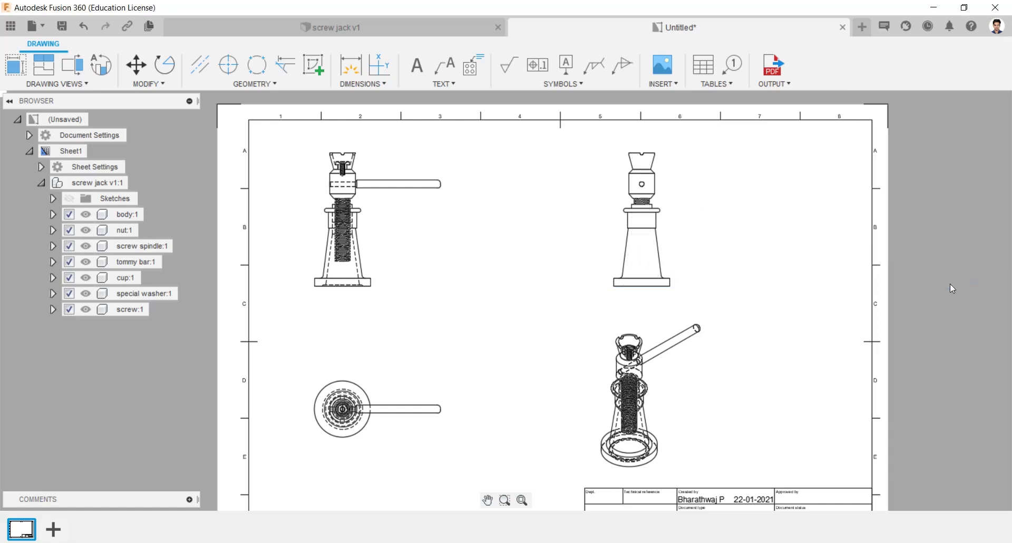
pyautogui.doubleClick(328, 427)
pyautogui.click(950, 139)
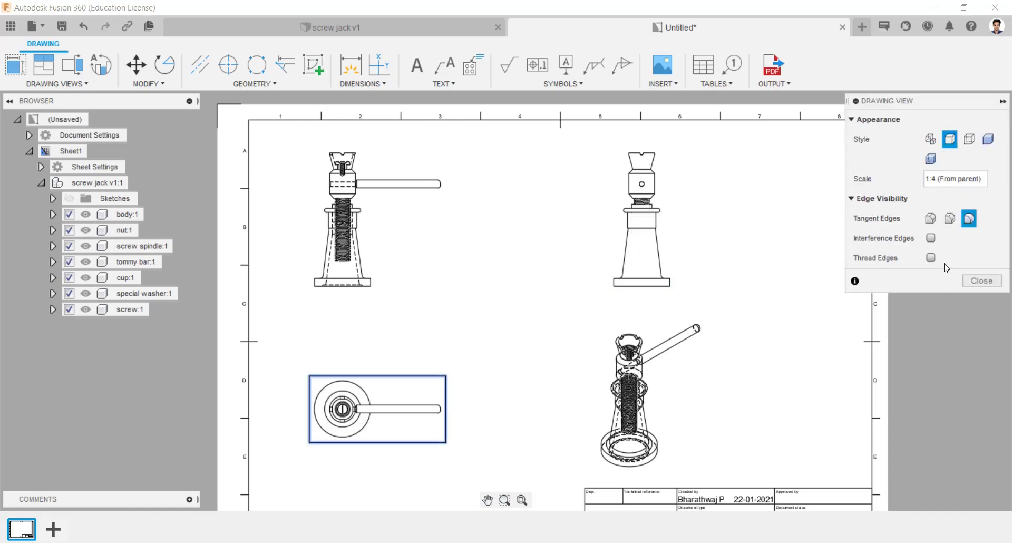
pyautogui.click(981, 280)
pyautogui.doubleClick(629, 448)
pyautogui.click(950, 139)
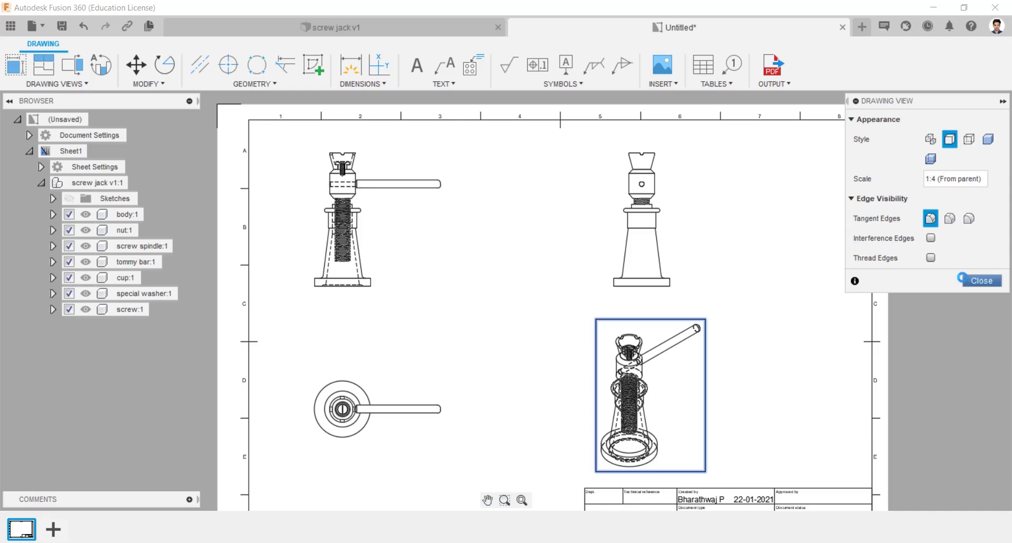
pyautogui.click(981, 281)
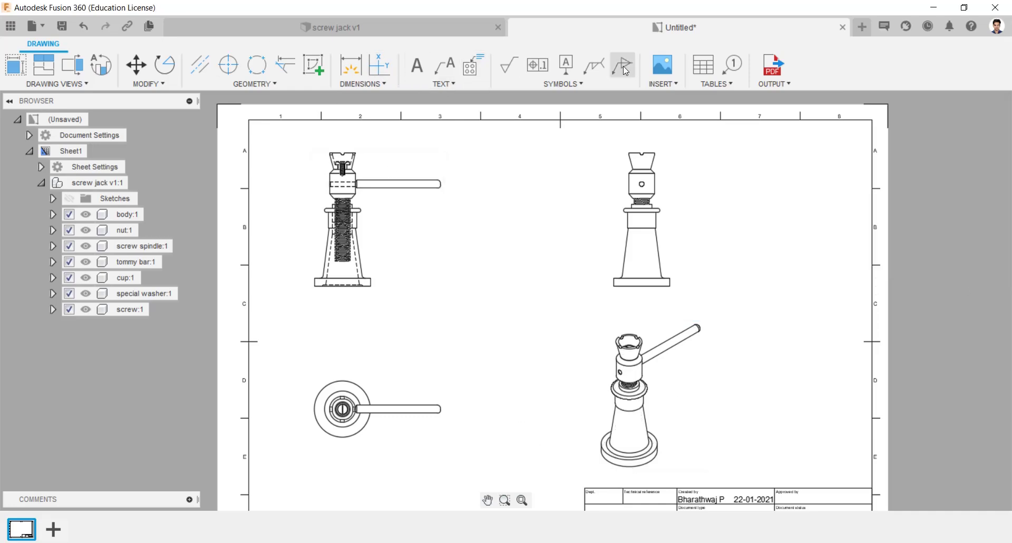
# - Dimension the base flange's thickness in the front view and the body's height up to the collar in the side view
pyautogui.click(350, 64)
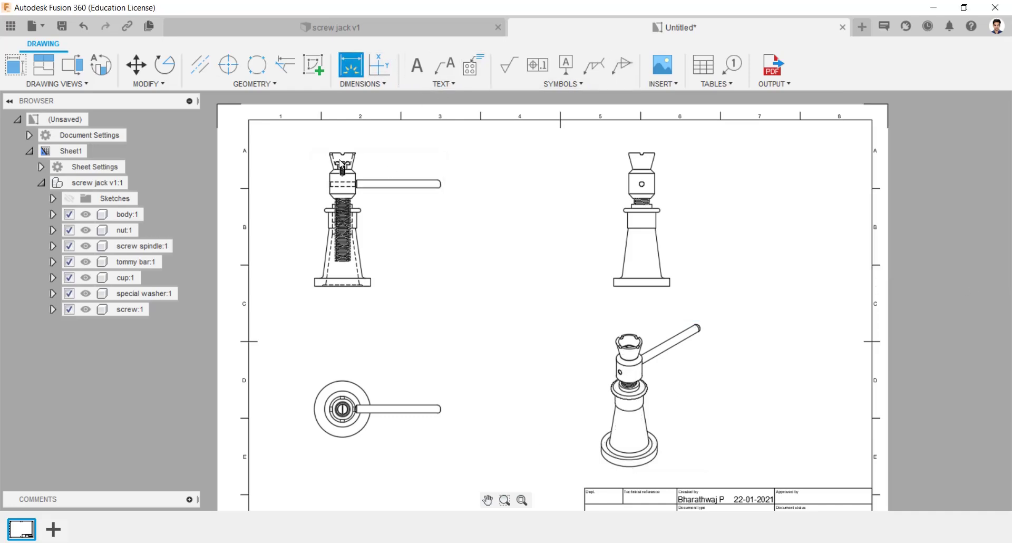
pyautogui.scroll(1, 365, 178)
pyautogui.scroll(1, 365, 179)
pyautogui.click(371, 367)
pyautogui.click(371, 353)
pyautogui.click(399, 343)
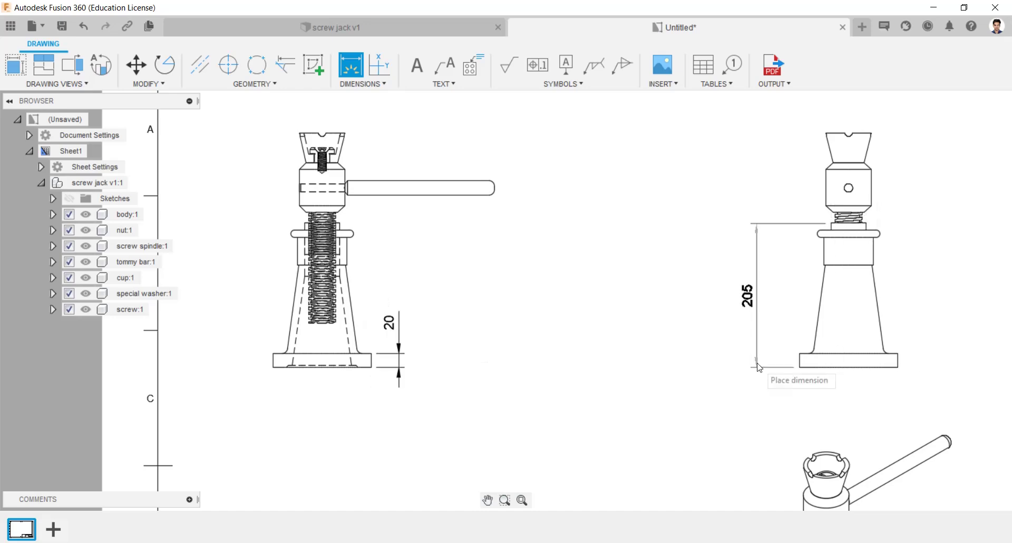
pyautogui.click(828, 367)
pyautogui.click(843, 235)
pyautogui.click(783, 301)
# - Dimension the nut's height in the front view and the spindle head's straight and overall heights in the side view
pyautogui.scroll(2, 328, 222)
pyautogui.scroll(-2, 300, 222)
pyautogui.click(300, 221)
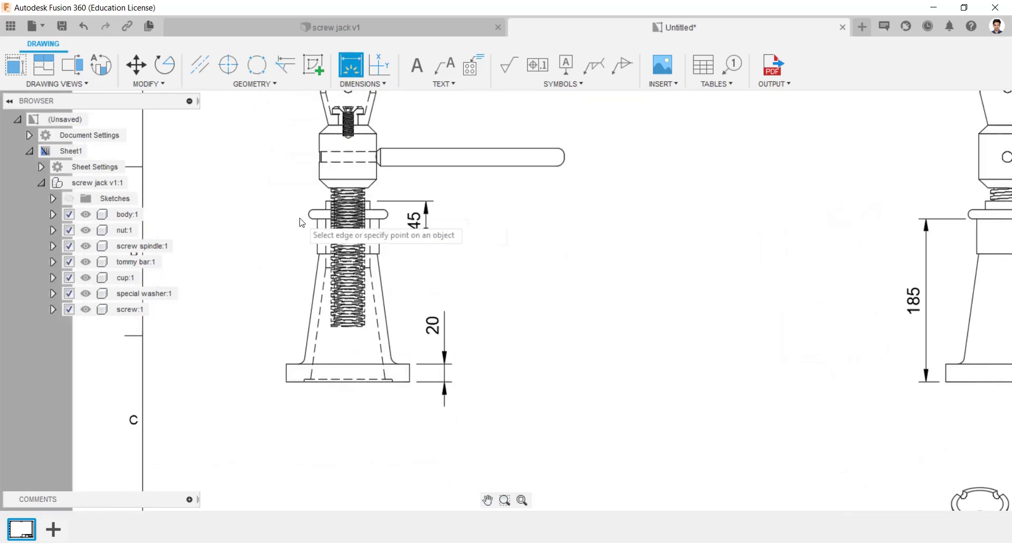
pyautogui.moveTo(791, 221); pyautogui.dragTo(350, 222, button='middle')
pyautogui.click(580, 182)
pyautogui.click(580, 182)
pyautogui.scroll(-2, 580, 182)
pyautogui.click(560, 140)
# - Dimension the outer base circle's diameter and the radius of the central circle in the top view
pyautogui.scroll(2, 580, 105)
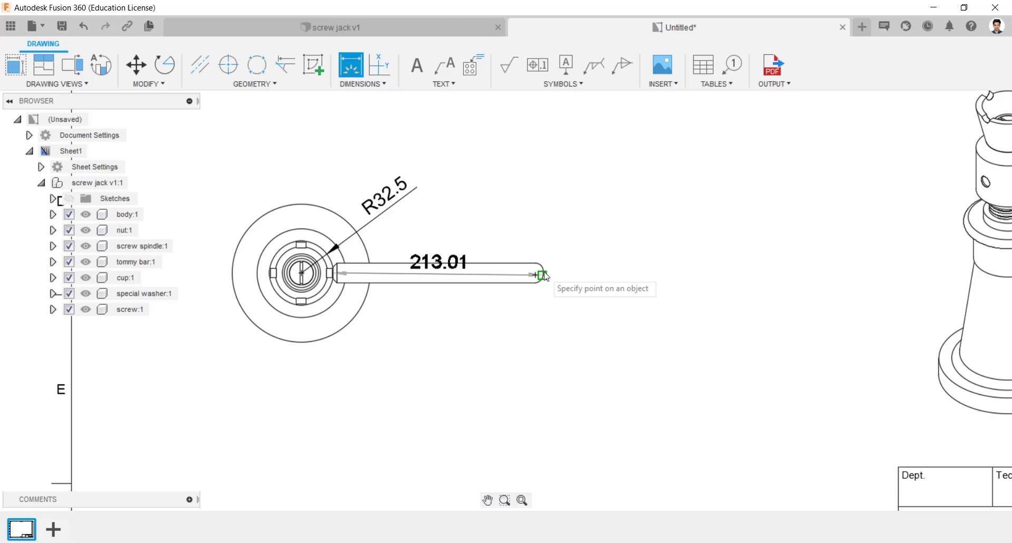
pyautogui.scroll(2, 541, 275)
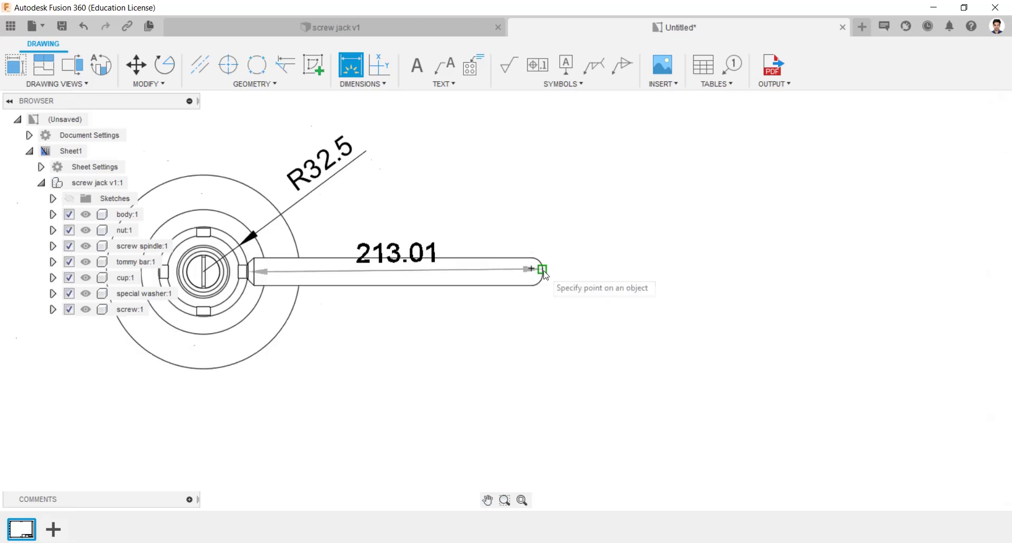
pyautogui.click(541, 272)
pyautogui.scroll(-2, 541, 273)
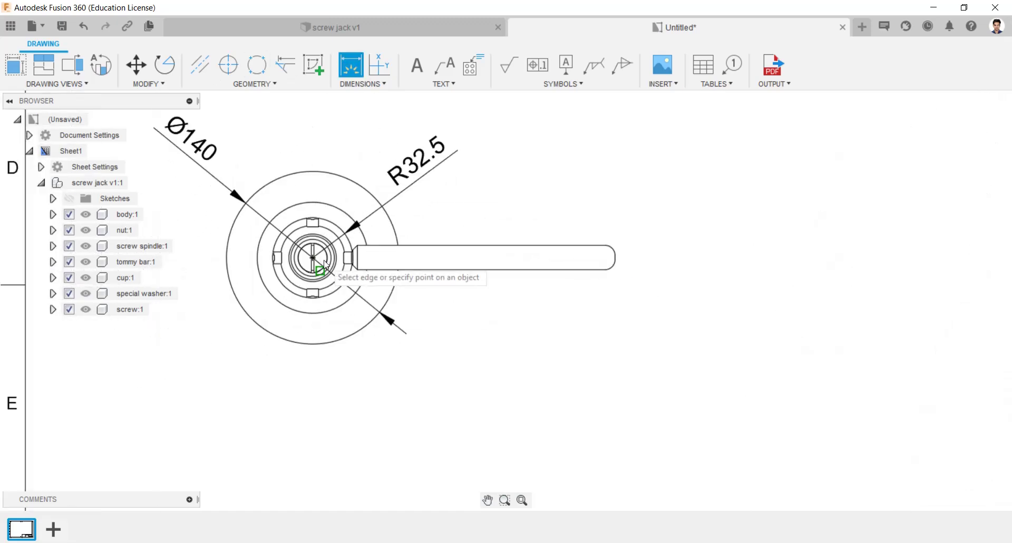
pyautogui.scroll(2, 348, 264)
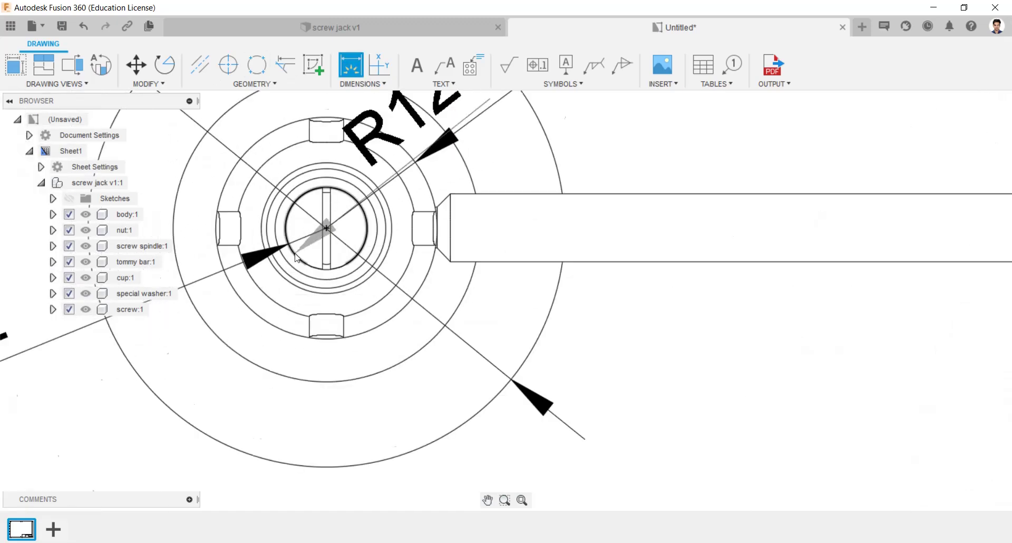
pyautogui.scroll(-1, 240, 357)
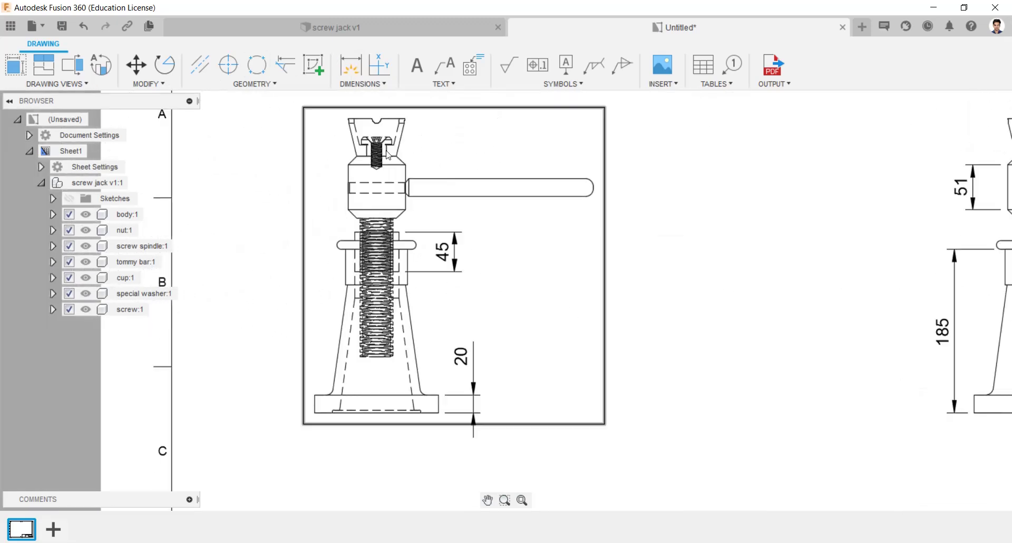
# - Dimension the overall length across spindle head and tommy bar, and the tommy bar's thickness, in the front view
pyautogui.scroll(1, 474, 238)
pyautogui.click(351, 64)
pyautogui.click(413, 212)
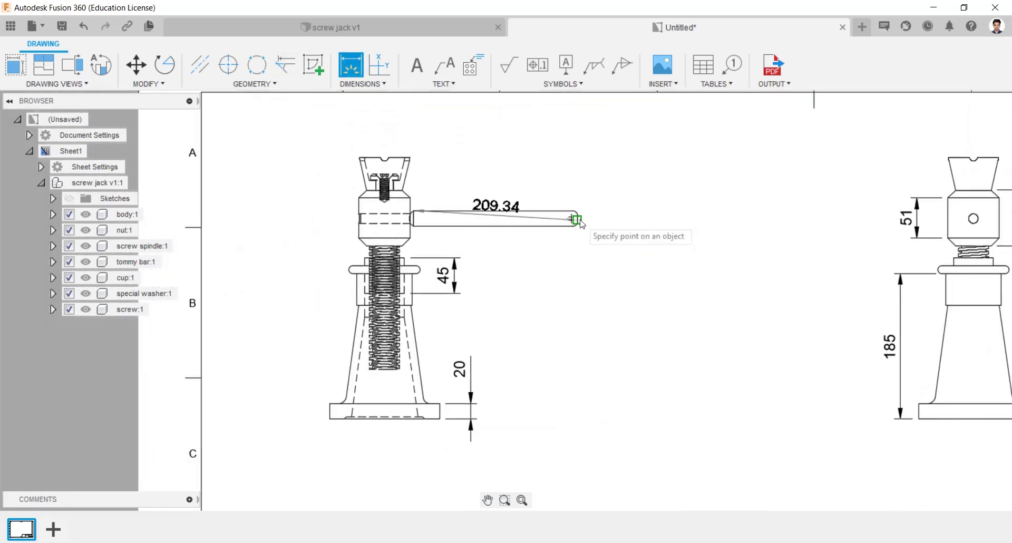
pyautogui.click(572, 218)
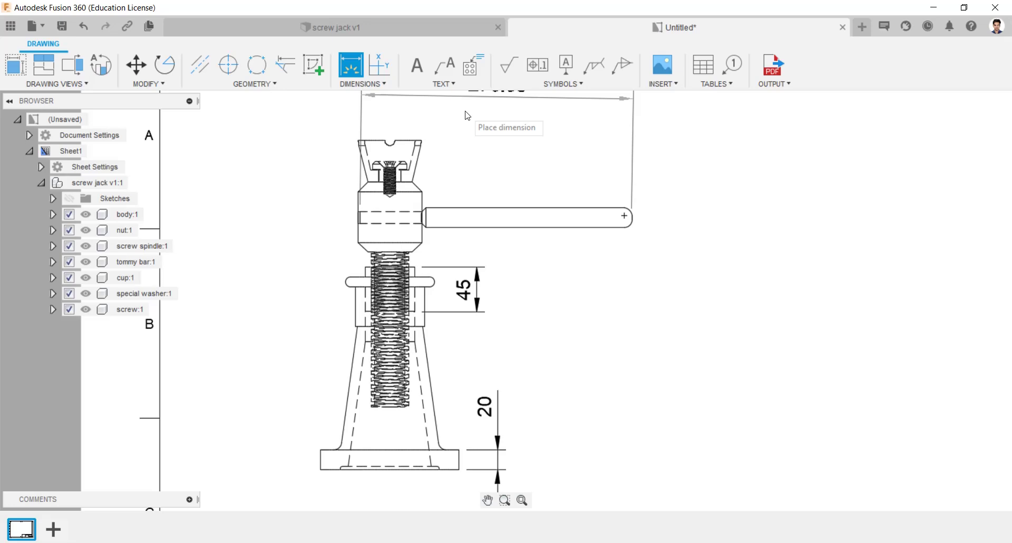
pyautogui.click(464, 109)
pyautogui.scroll(-4, 548, 219)
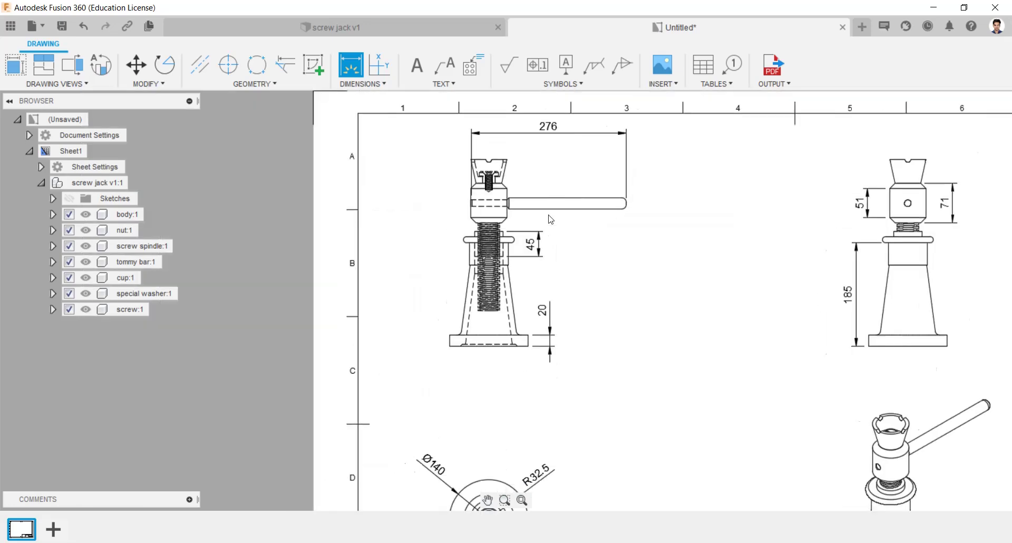
pyautogui.scroll(2, 608, 298)
pyautogui.click(436, 189)
pyautogui.click(478, 195)
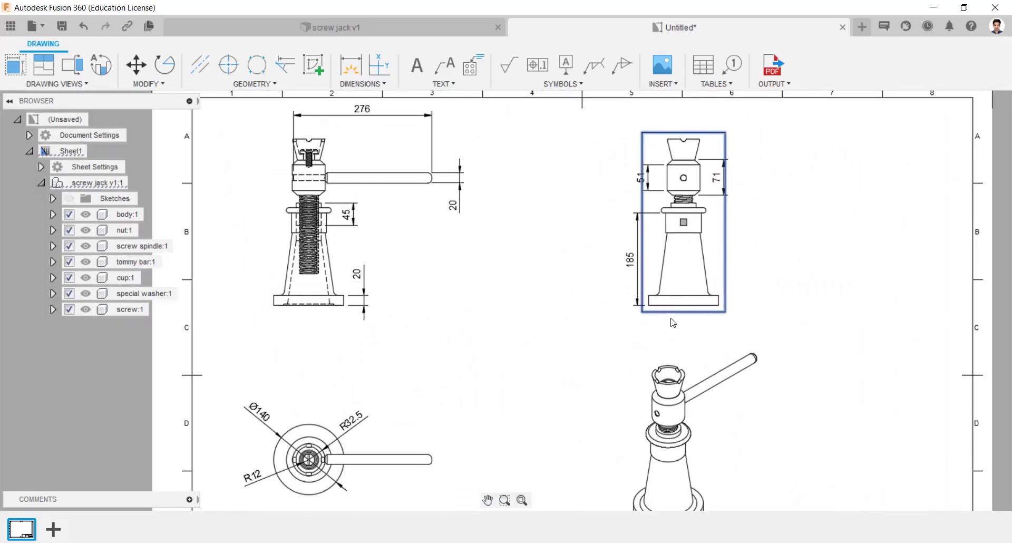
pyautogui.press('Escape')
# - Insert an automatic first-level parts list on the sheet, directly left of the title block
pyautogui.scroll(-1, 712, 370)
pyautogui.doubleClick(712, 369)
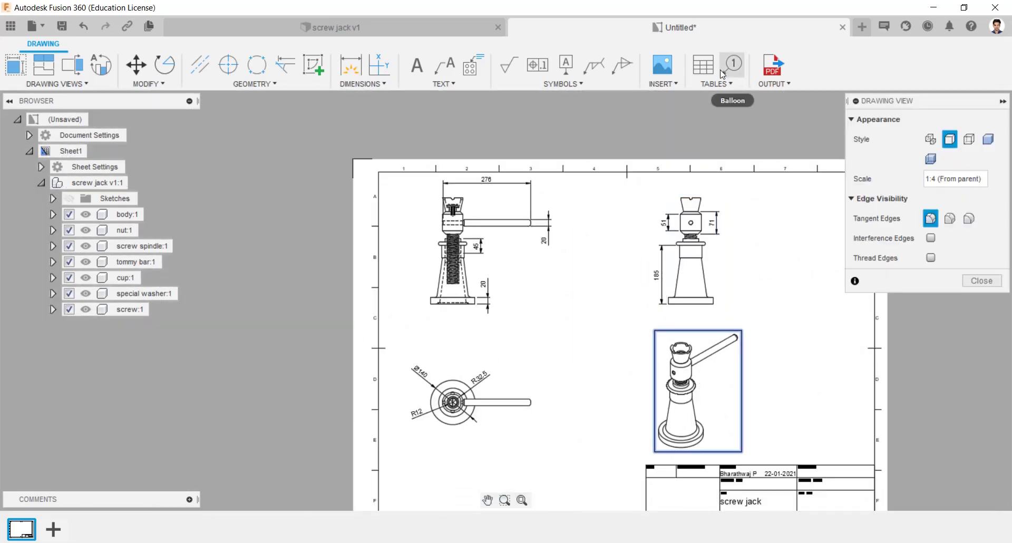
pyautogui.click(700, 68)
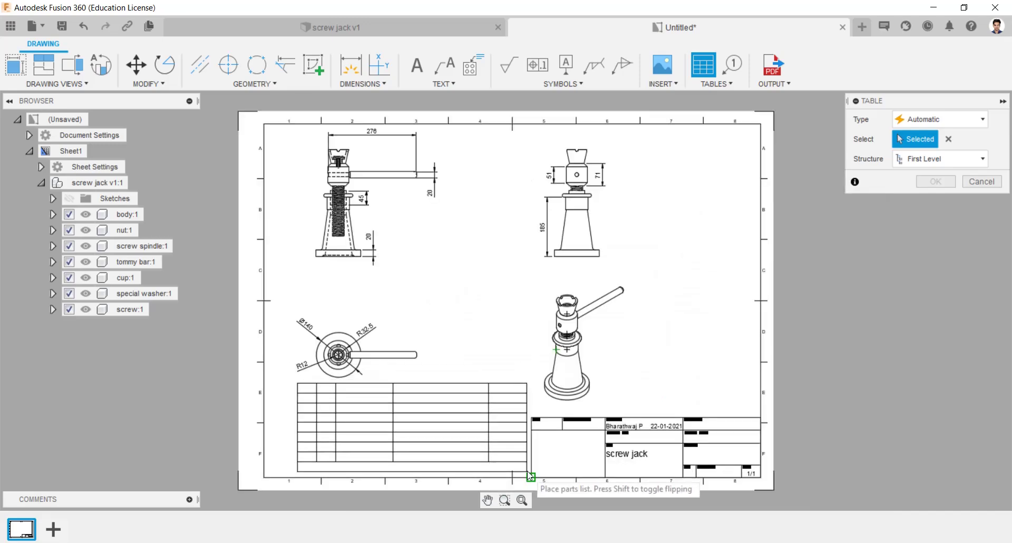
pyautogui.click(530, 476)
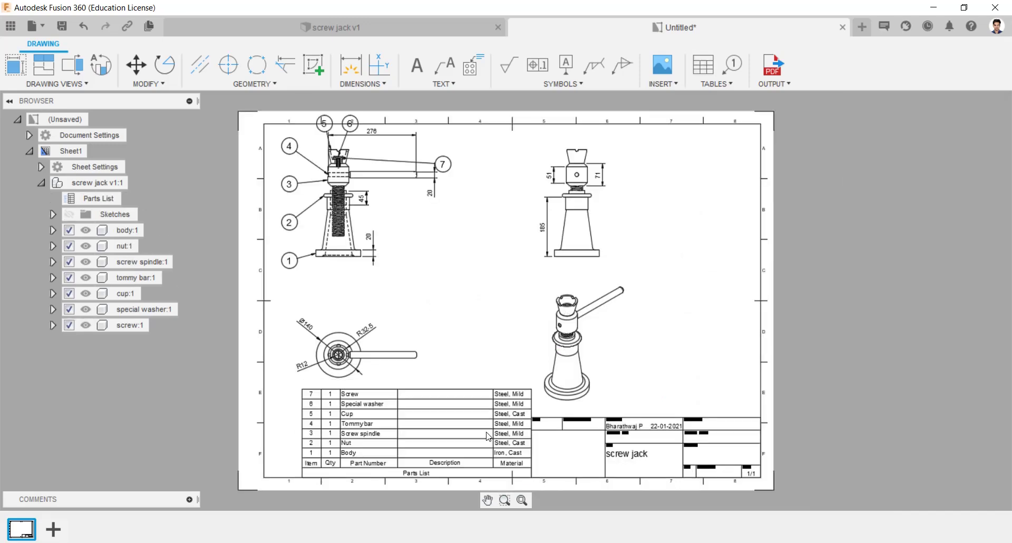
# - Remove the Description column from the parts list
pyautogui.doubleClick(507, 424)
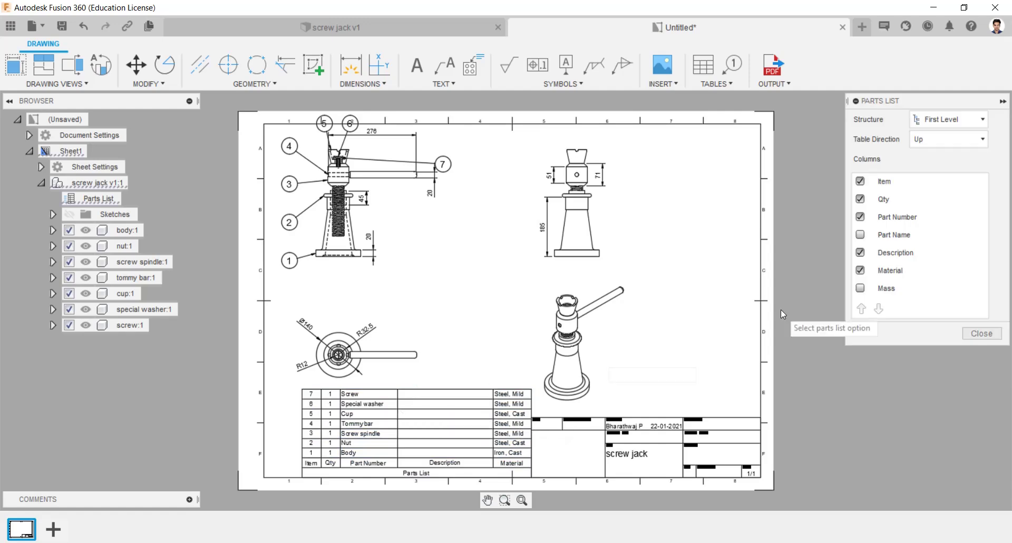
pyautogui.click(860, 252)
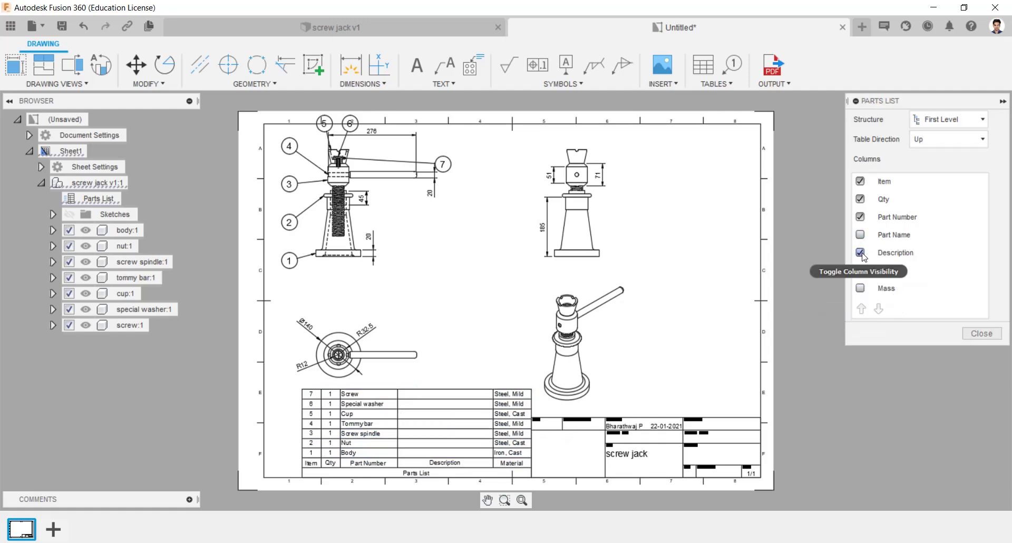
pyautogui.click(981, 333)
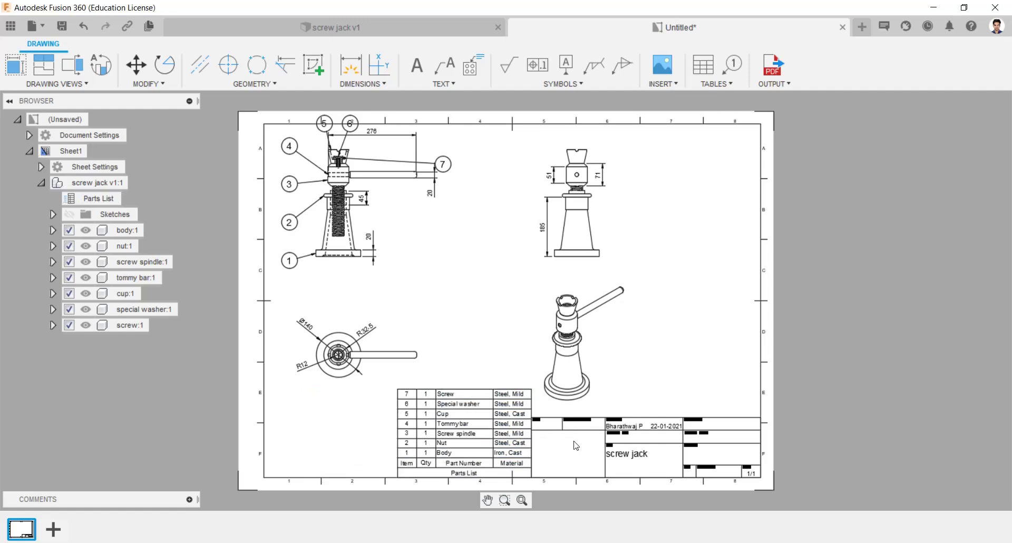
# - Open the title block's attributes to review its fields, and finish the properties editing
pyautogui.scroll(1, 541, 447)
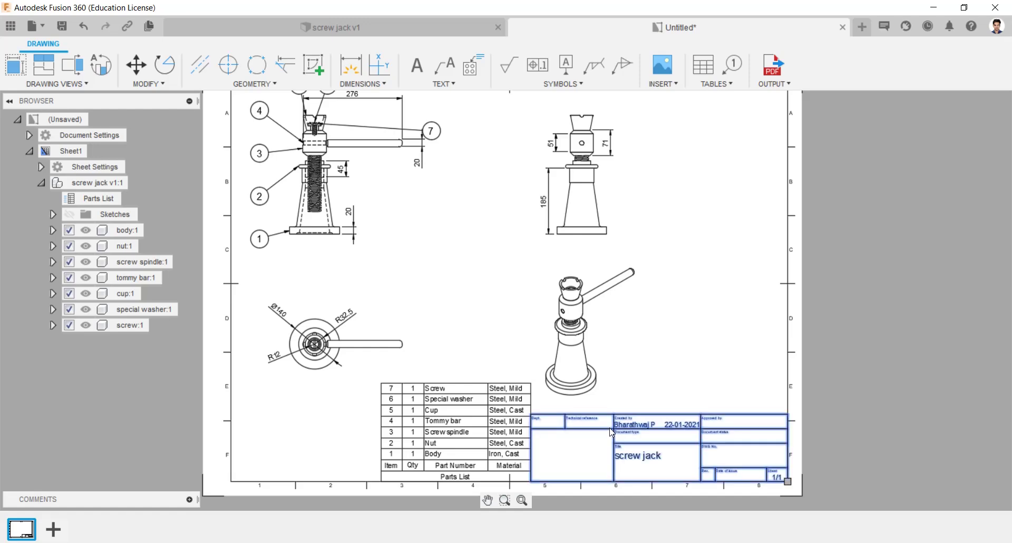
pyautogui.doubleClick(636, 438)
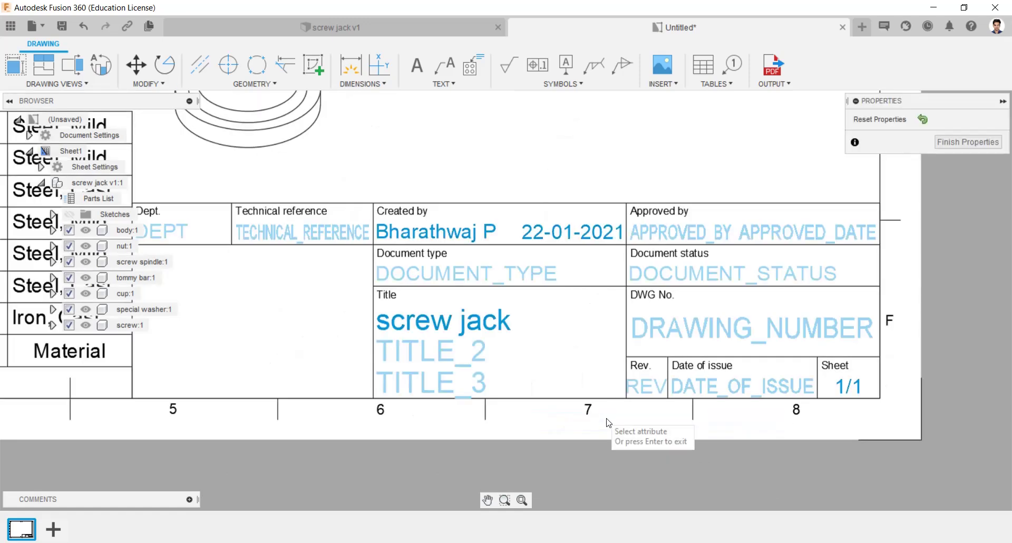
pyautogui.click(947, 142)
pyautogui.click(530, 500)
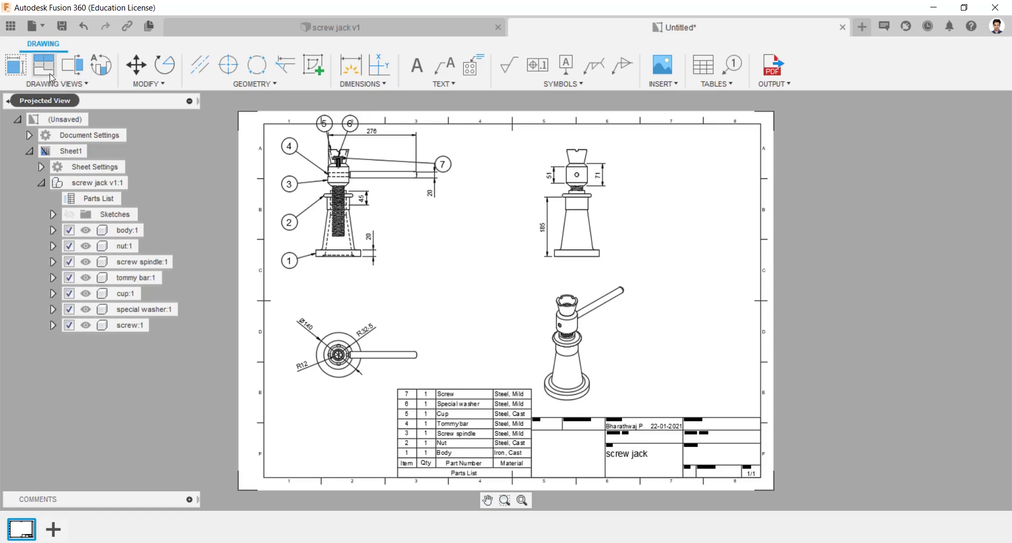
# - Save the drawing as "screw jack Drawing" in the AU Exercise project's screw jack folder
pyautogui.click(62, 27)
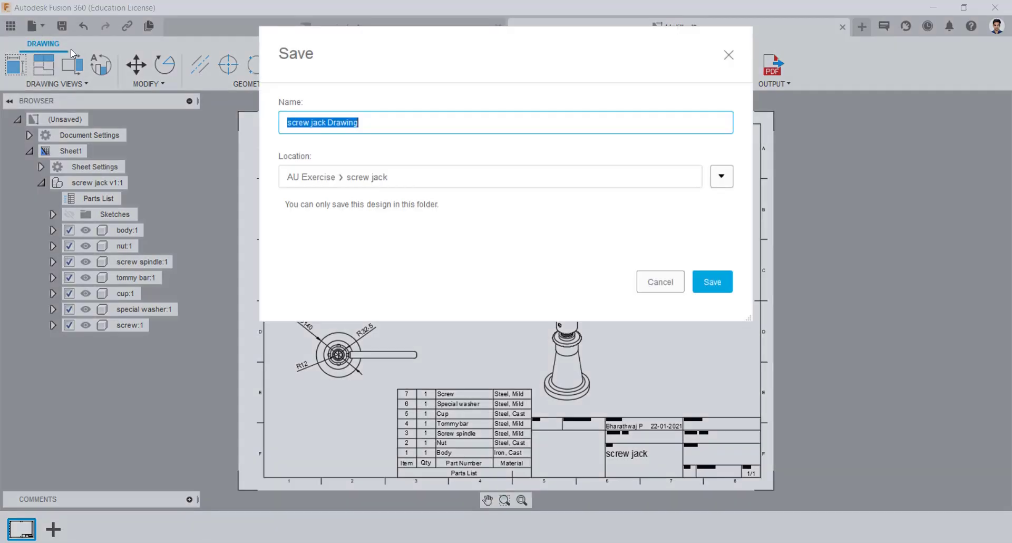
pyautogui.click(364, 123)
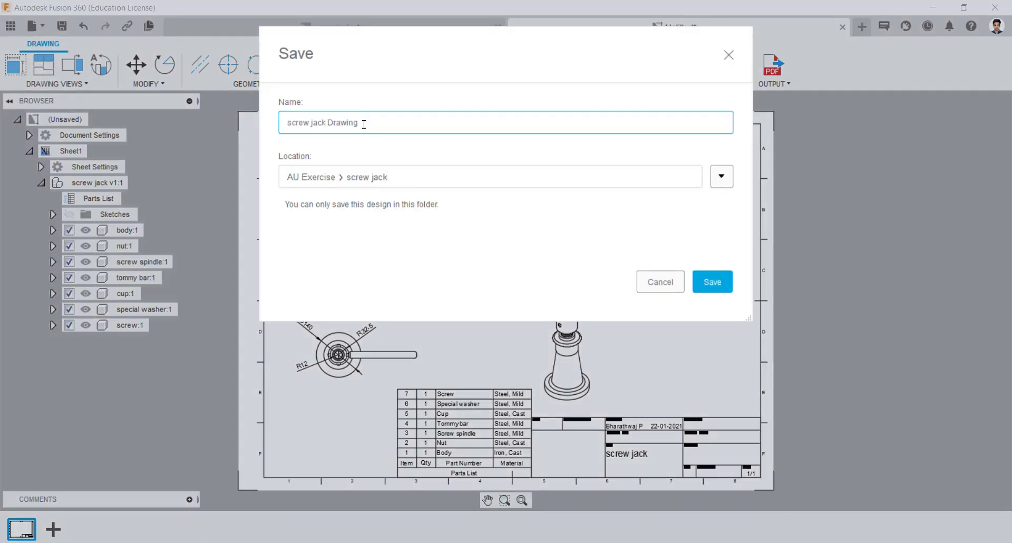
pyautogui.click(712, 284)
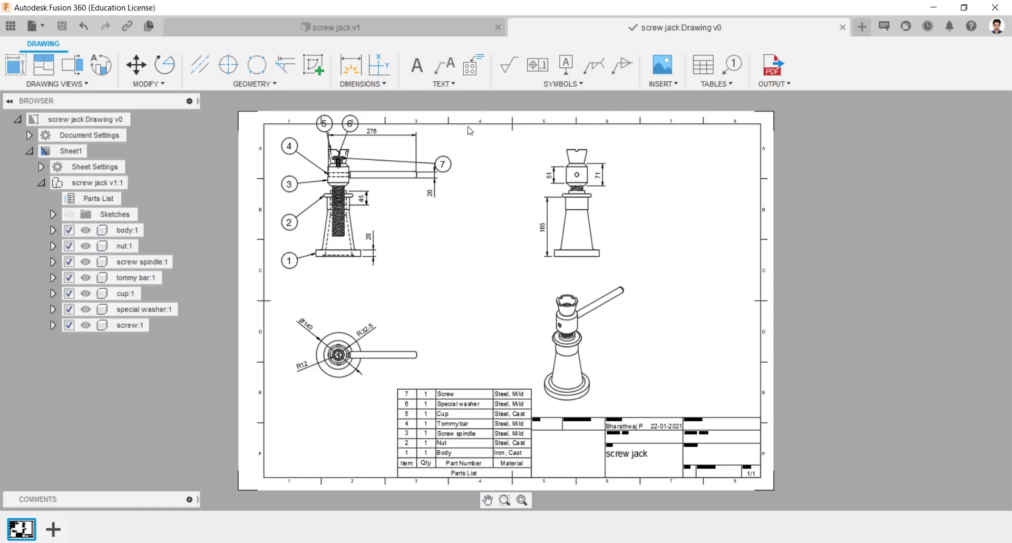
# - Export all sheets with lineweights as "screw jack Drawing v0.pdf" in the screw jack first_files folder, and close the PDF viewer
pyautogui.click(772, 68)
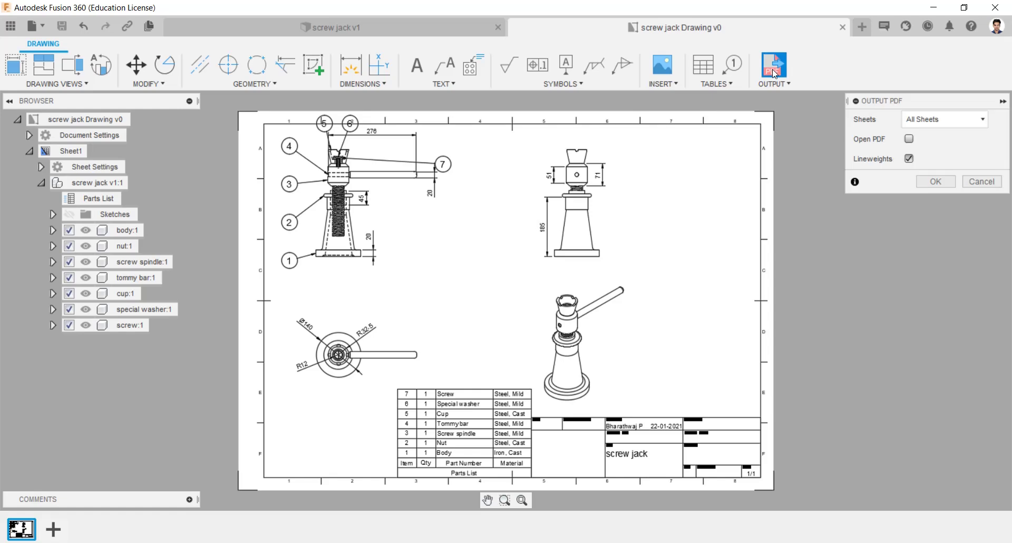
pyautogui.click(935, 182)
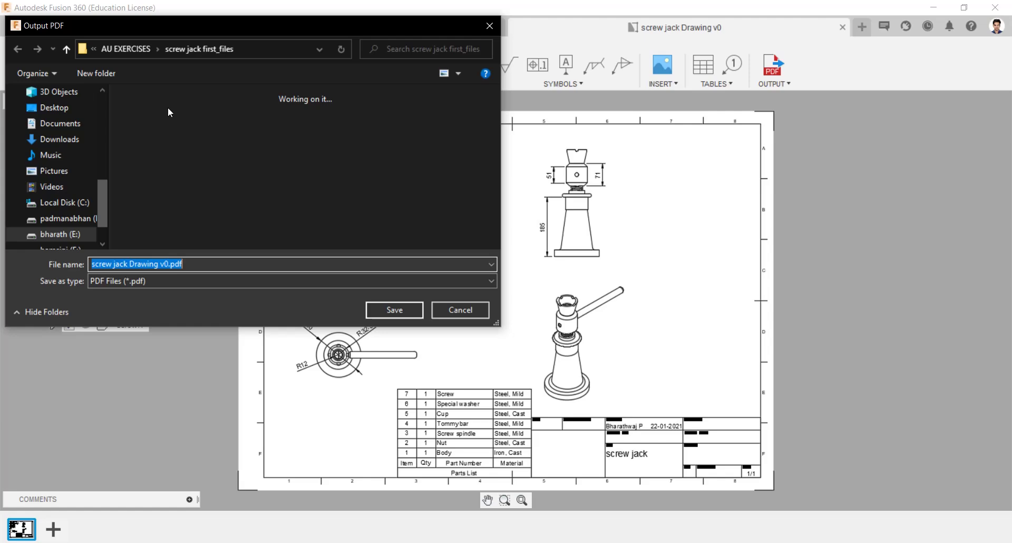
pyautogui.click(377, 313)
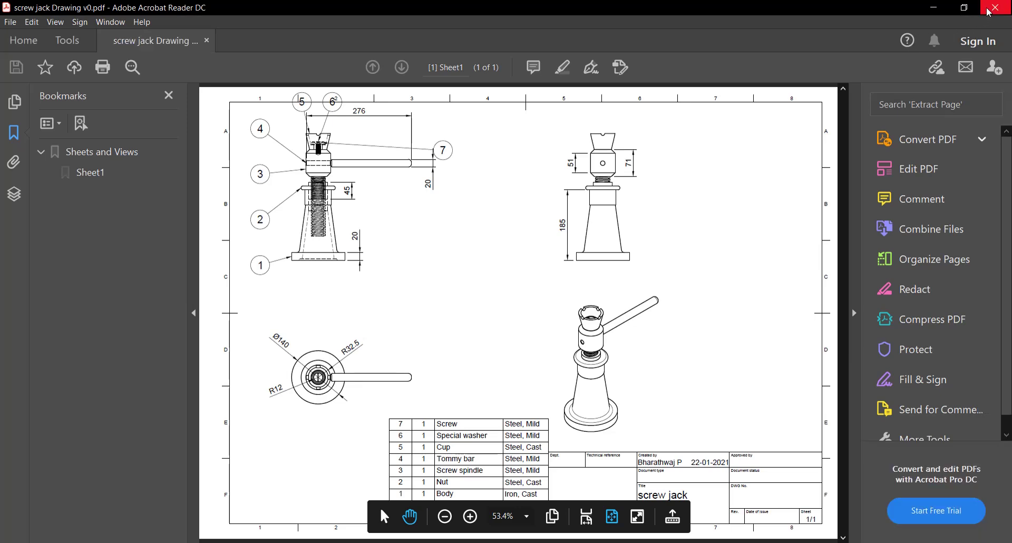
pyautogui.click(989, 9)
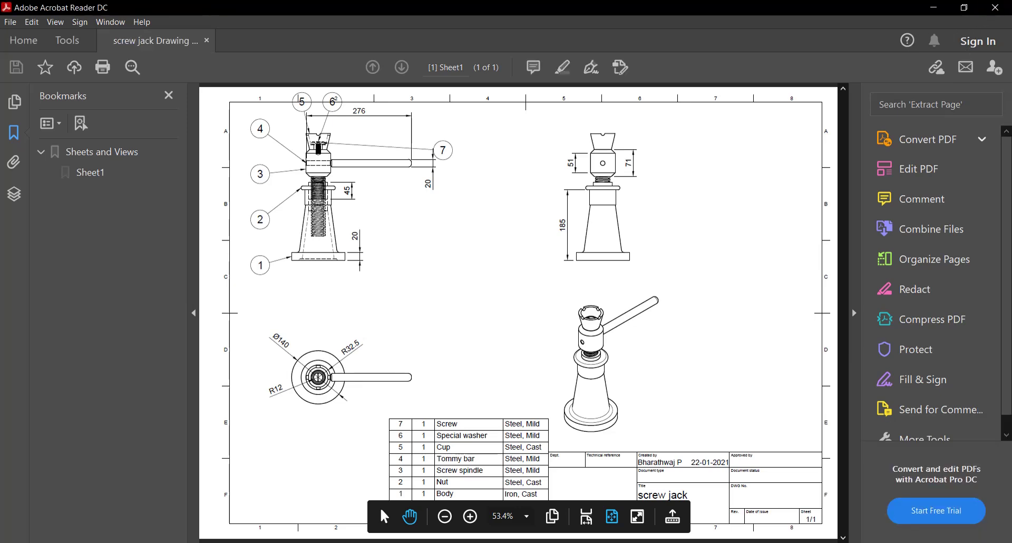